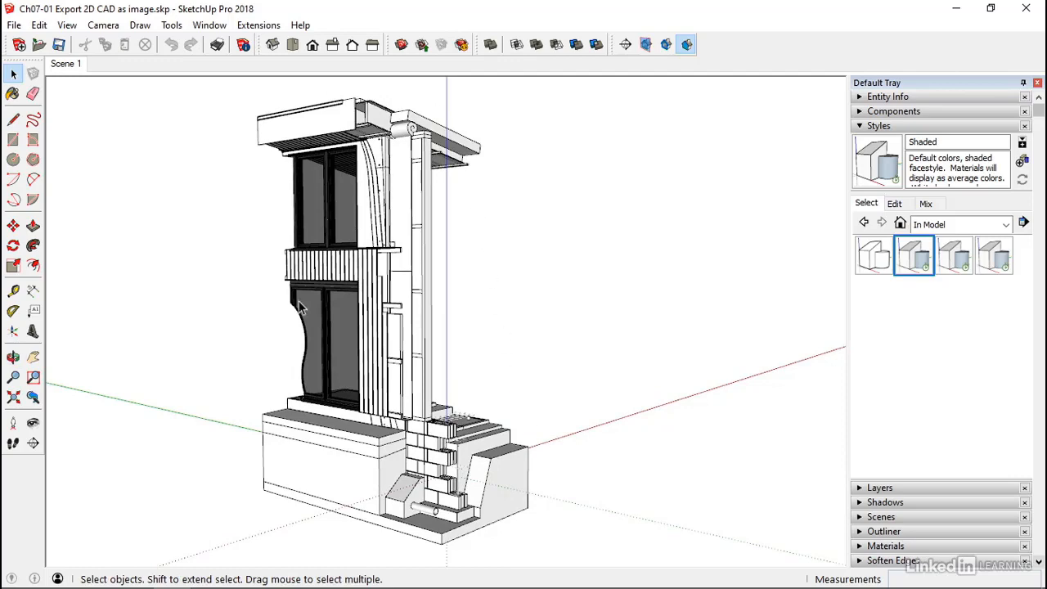
Switch the camera to parallel projection and show the model in the standard left view
{"action": "middle_click_drag", "start_coordinate": [329, 331], "coordinate": [540, 331]}
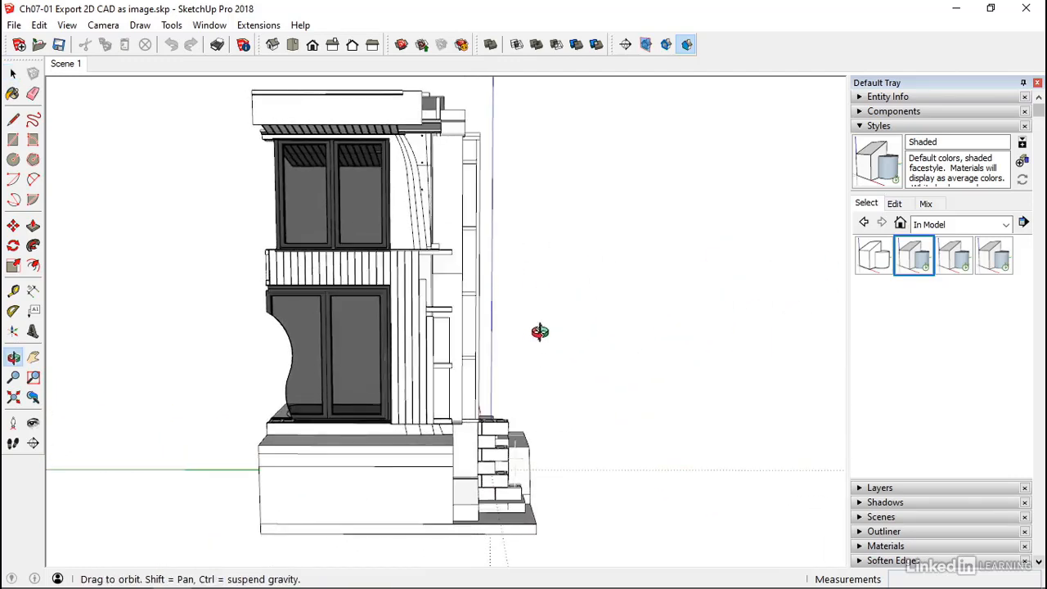
{"action": "left_click", "coordinate": [103, 25]}
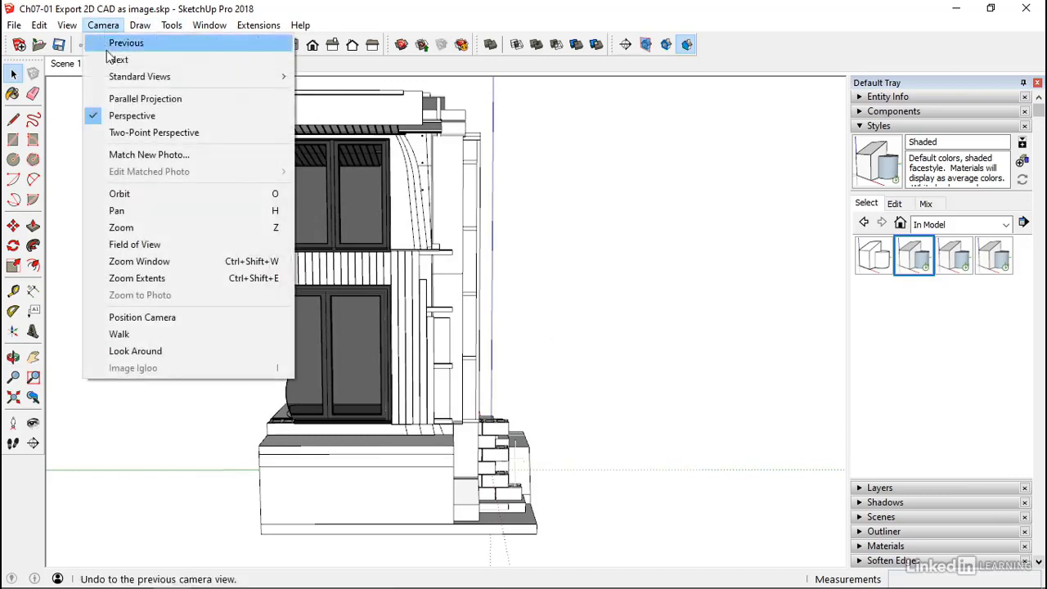
{"action": "left_click", "coordinate": [123, 98]}
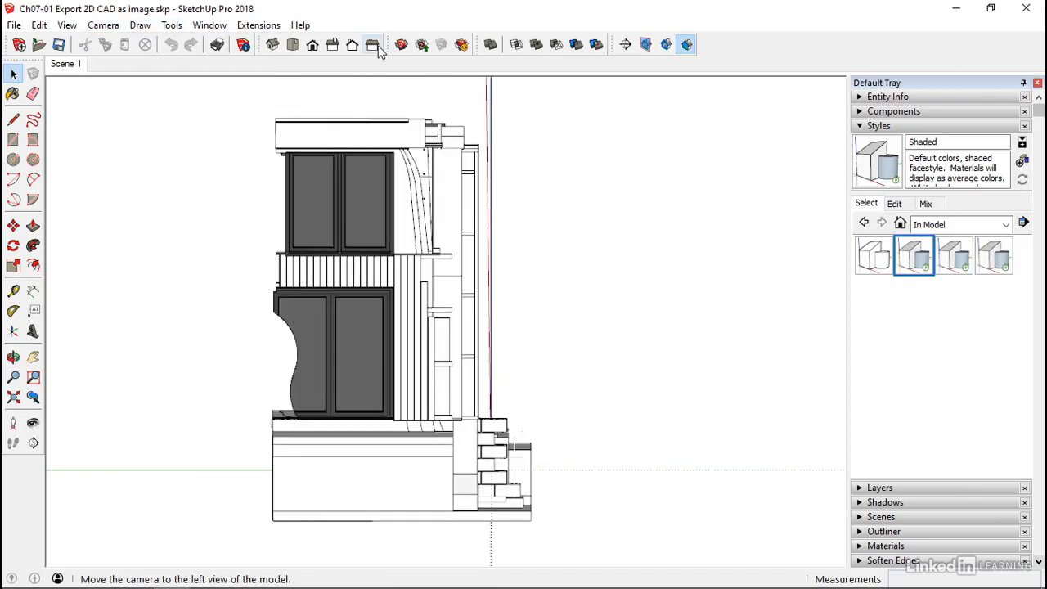
{"action": "left_click", "coordinate": [373, 45]}
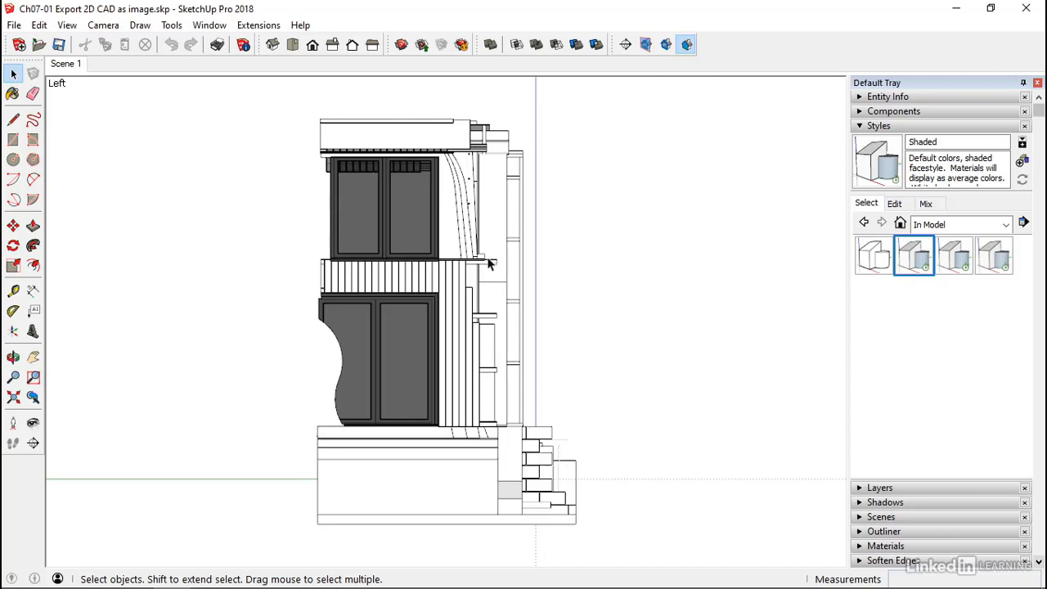
Look at the model in the top, front, right, back and isometric standard views, and return to Scene 1
{"action": "left_click", "coordinate": [294, 45]}
{"action": "left_click", "coordinate": [312, 45]}
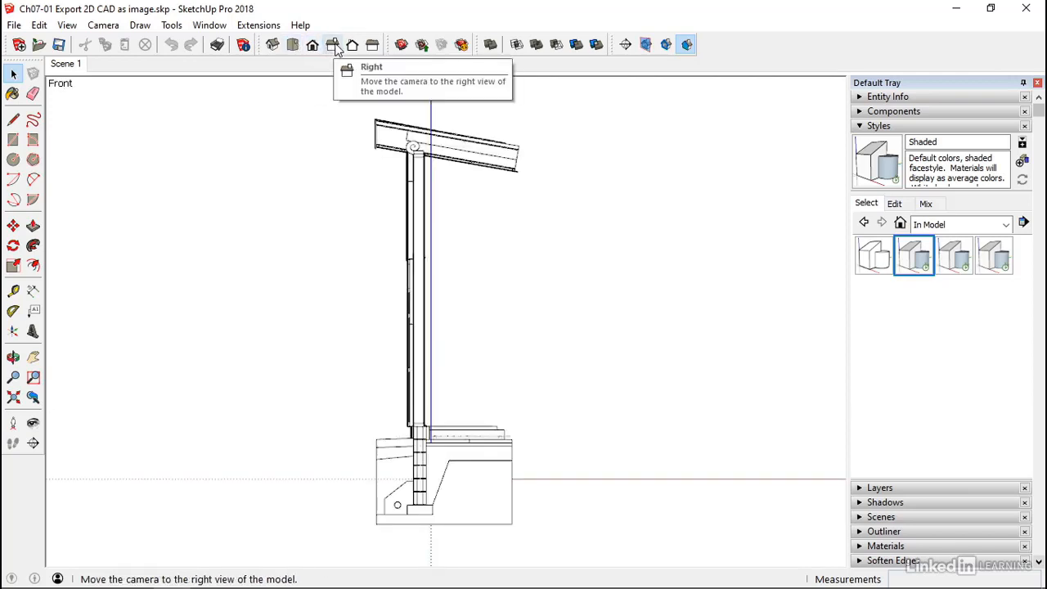
{"action": "left_click", "coordinate": [334, 45]}
{"action": "left_click", "coordinate": [351, 45]}
{"action": "left_click", "coordinate": [273, 46]}
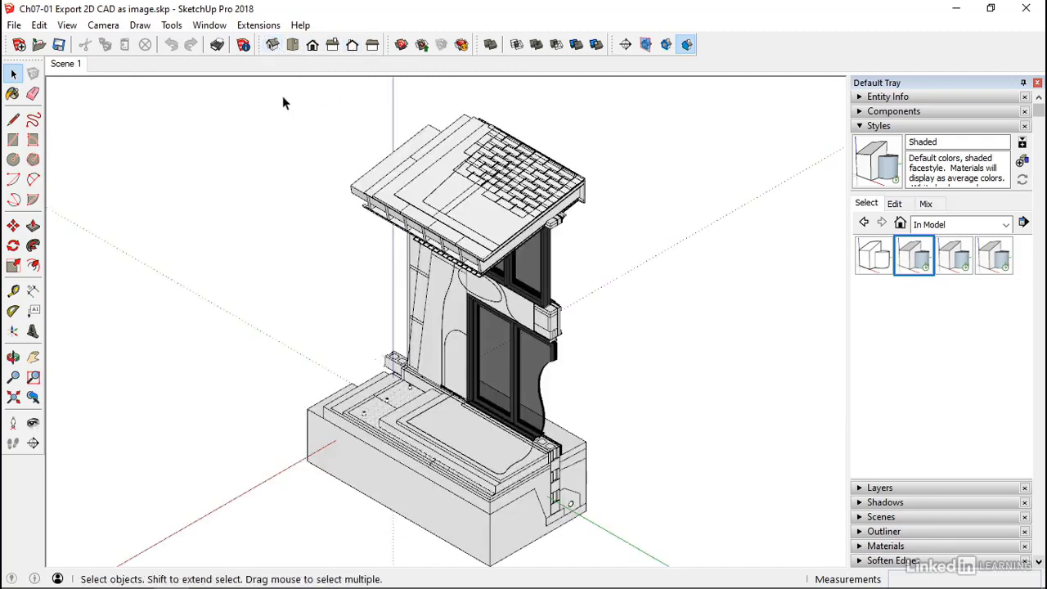
{"action": "left_click", "coordinate": [68, 65]}
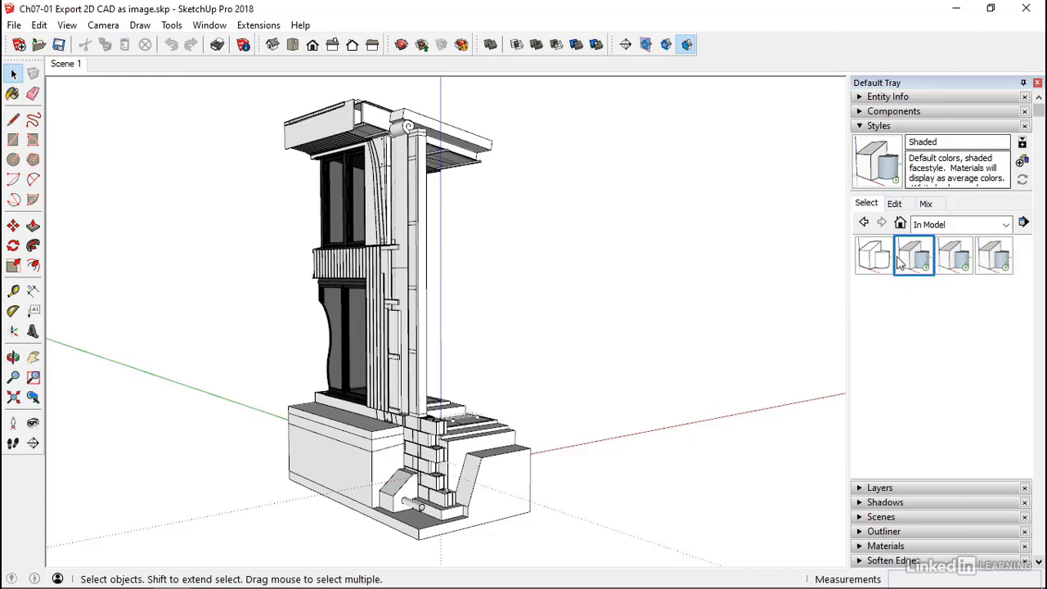
Apply the in-model HiddenLine no cut style and compare its edge settings with those of the Shaded style
{"action": "left_click", "coordinate": [895, 203]}
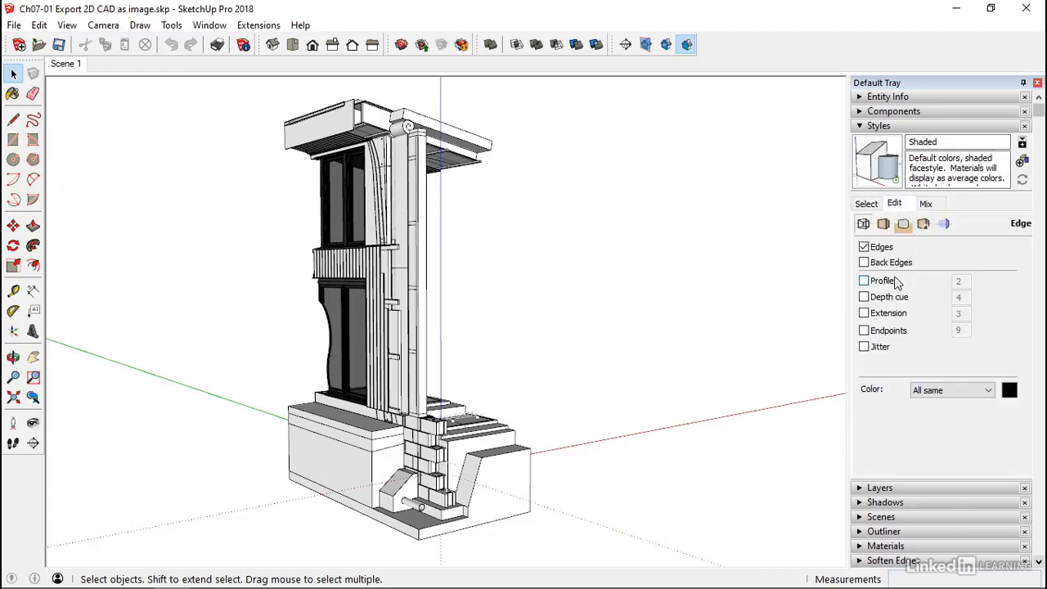
{"action": "left_click", "coordinate": [867, 204]}
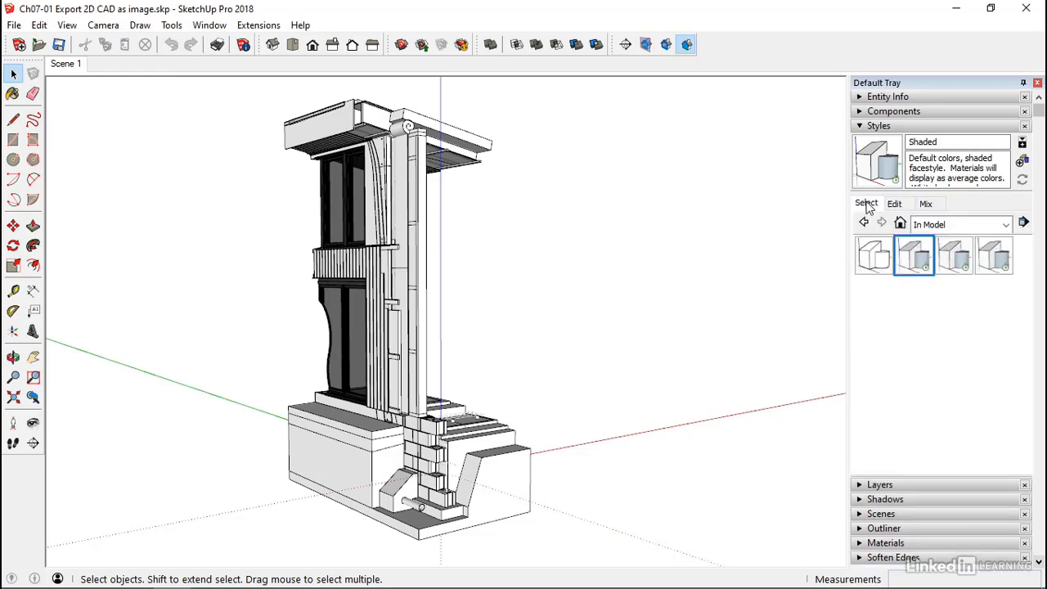
{"action": "left_click", "coordinate": [876, 258]}
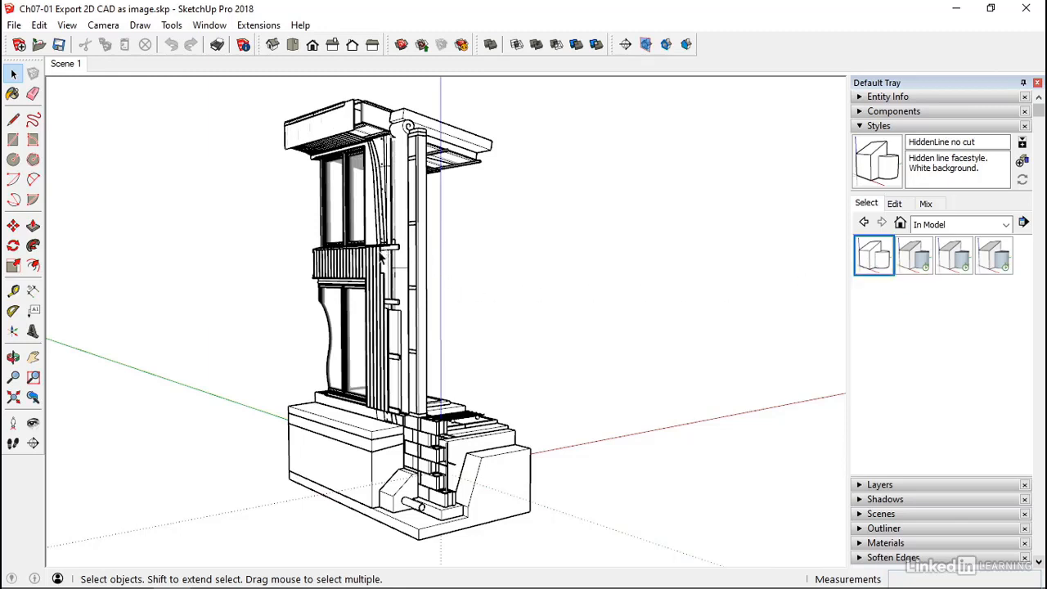
{"action": "left_click", "coordinate": [896, 205]}
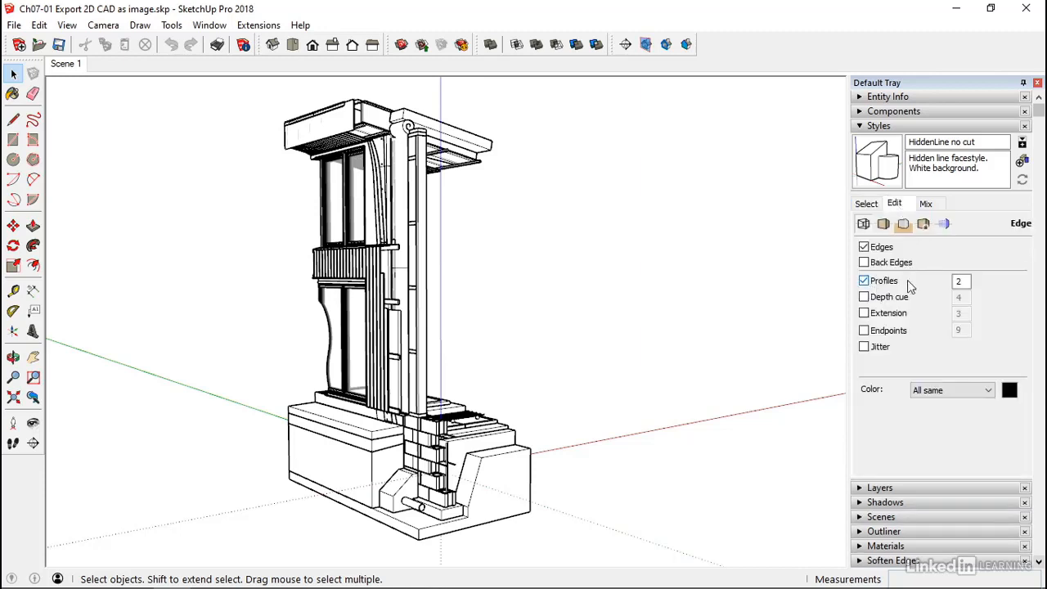
{"action": "left_click", "coordinate": [867, 204]}
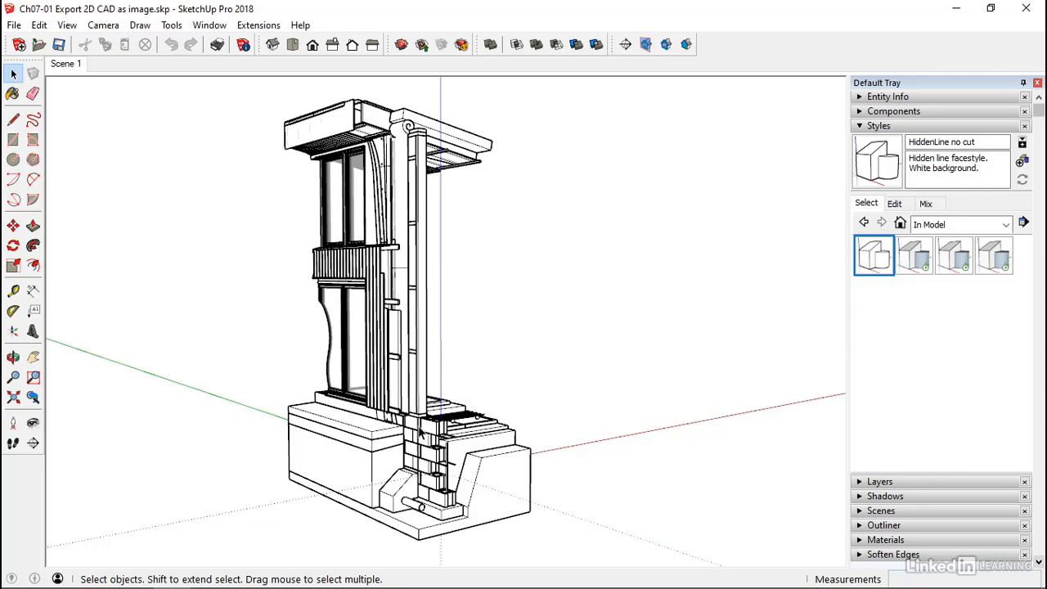
Start a 2D graphic export of the model with AutoCAD DWG File (*.dwg) as the file type
{"action": "left_click", "coordinate": [14, 26]}
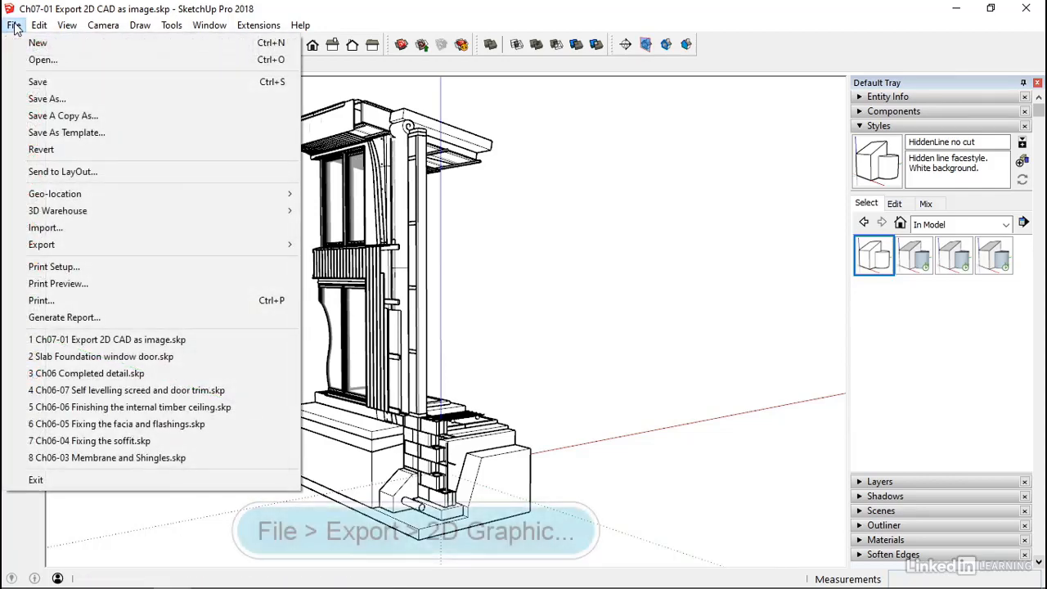
{"action": "mouse_move", "coordinate": [41, 244]}
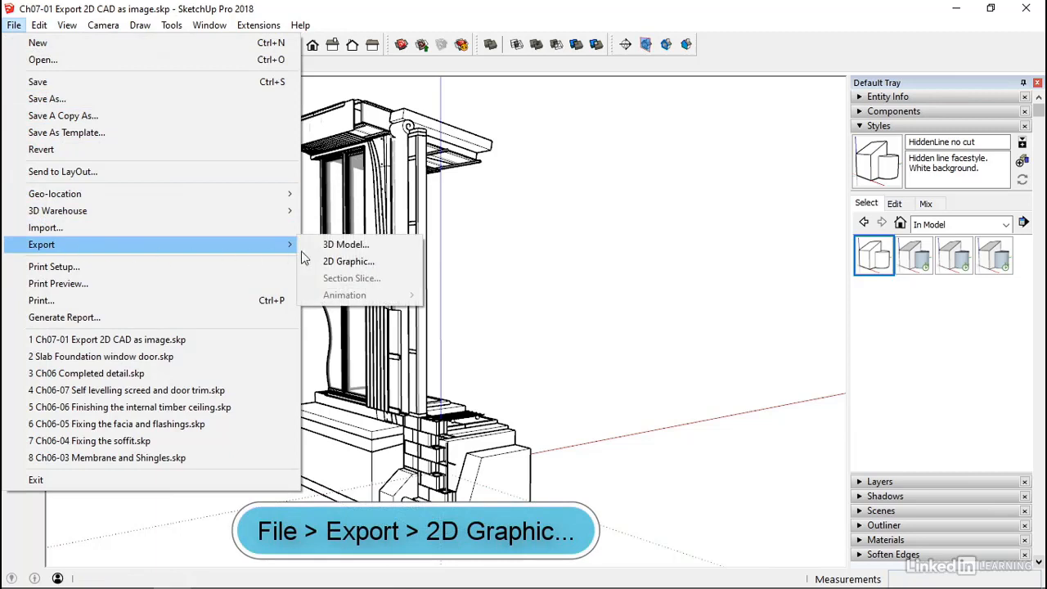
{"action": "left_click", "coordinate": [348, 262]}
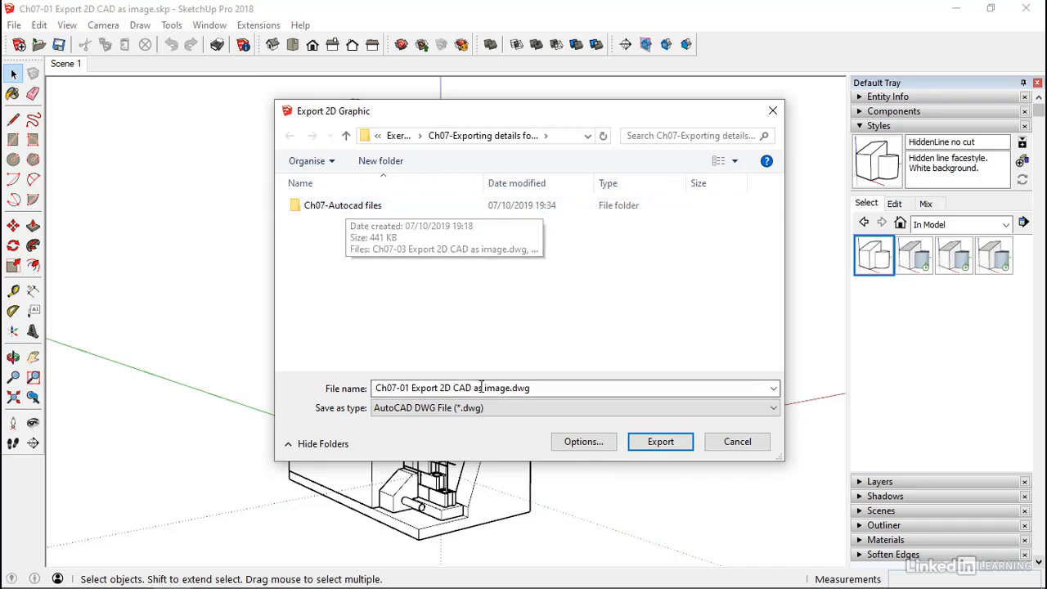
{"action": "left_click", "coordinate": [415, 412]}
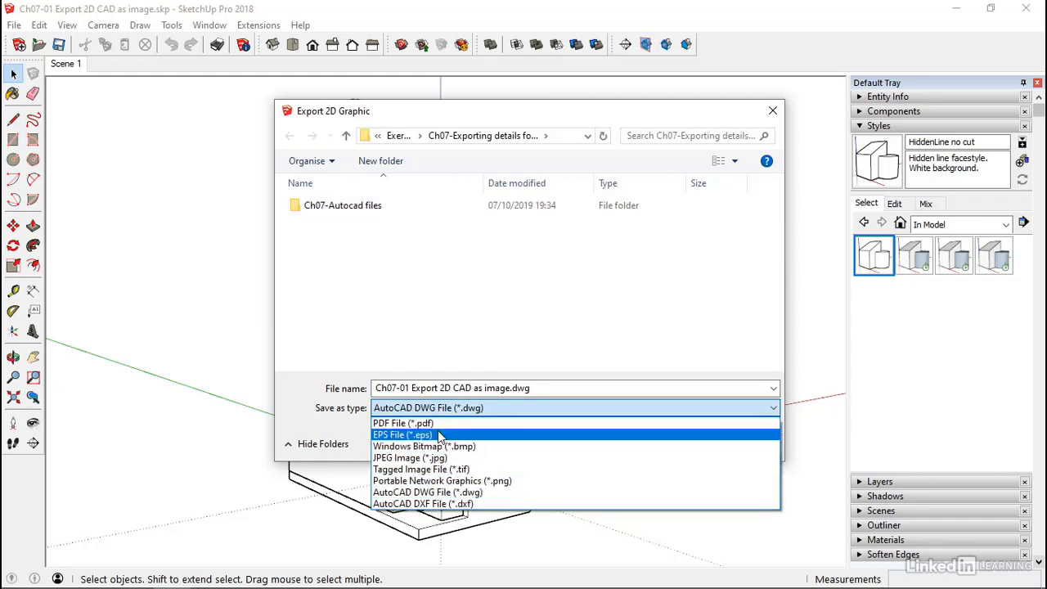
{"action": "left_click", "coordinate": [469, 494]}
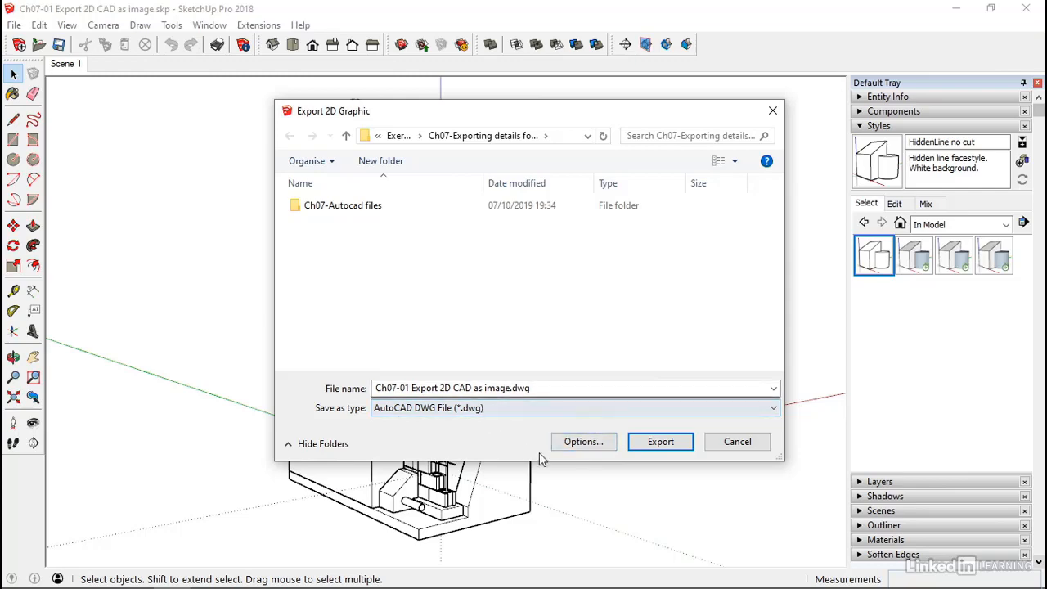
Set the DWG export options to AutoCAD 2013, with profile lines as polylines with width and a manual width of 10
{"action": "left_click", "coordinate": [583, 442]}
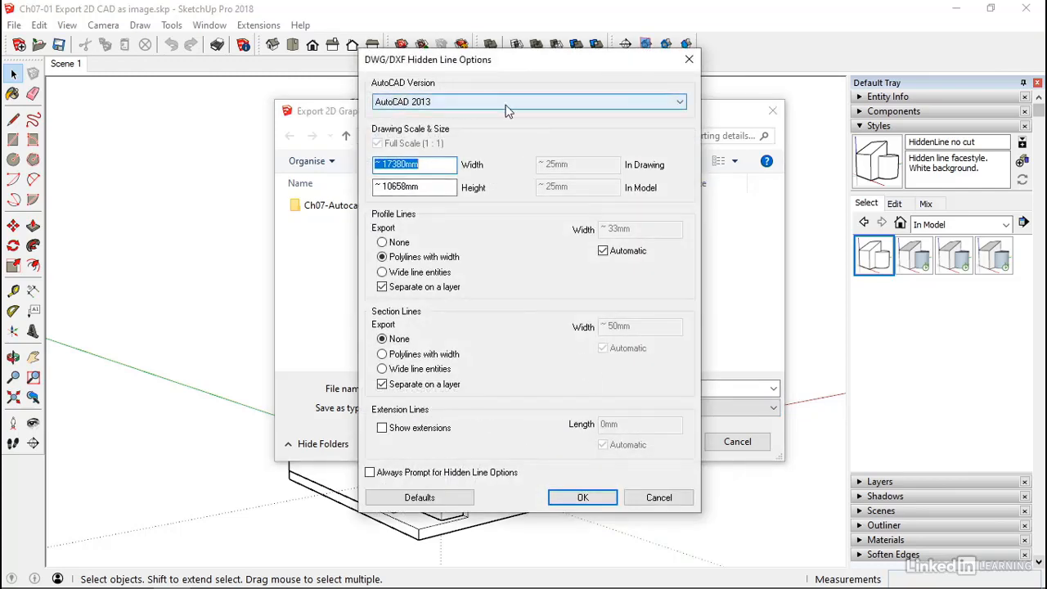
{"action": "left_click", "coordinate": [420, 104]}
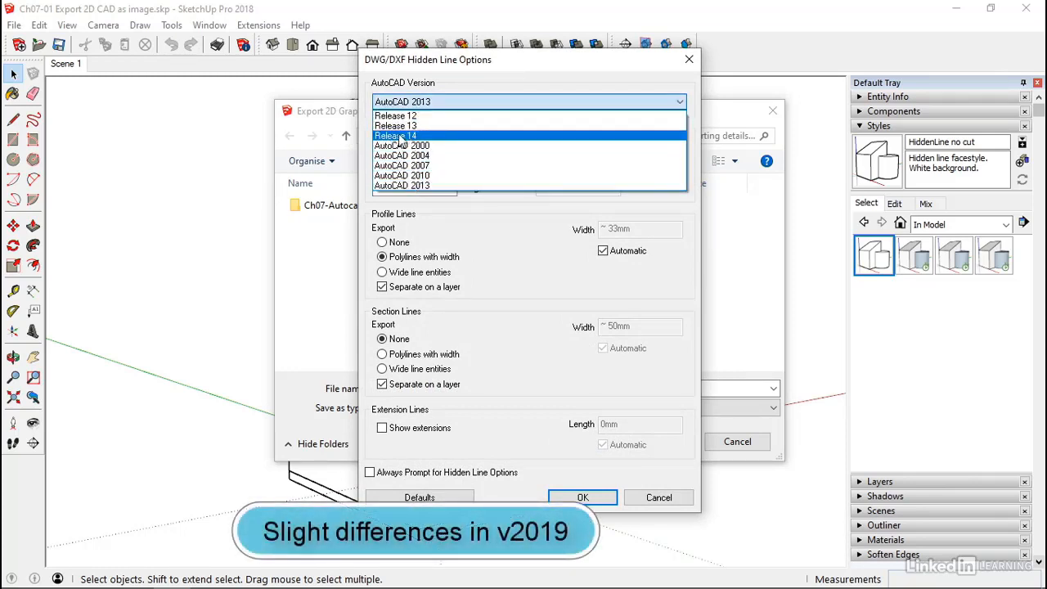
{"action": "left_click", "coordinate": [428, 185]}
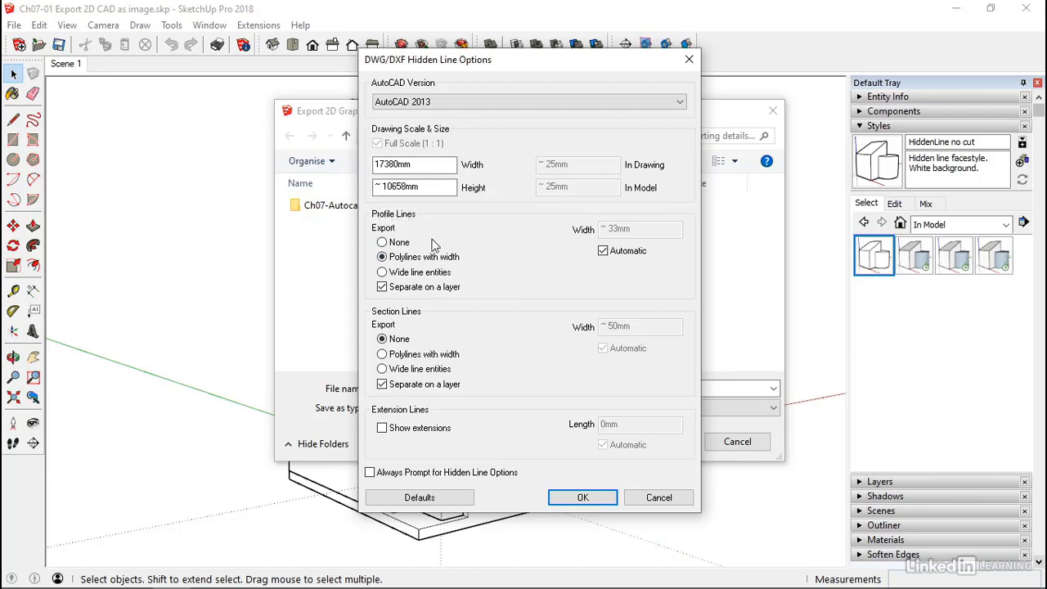
{"action": "left_click", "coordinate": [382, 243]}
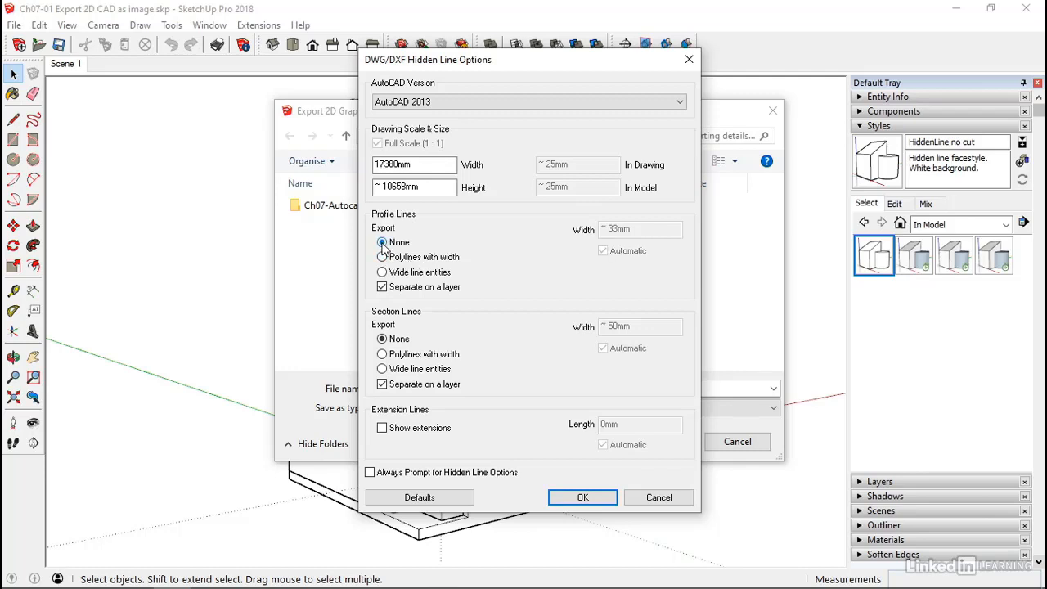
{"action": "left_click", "coordinate": [382, 257]}
{"action": "left_click", "coordinate": [603, 251]}
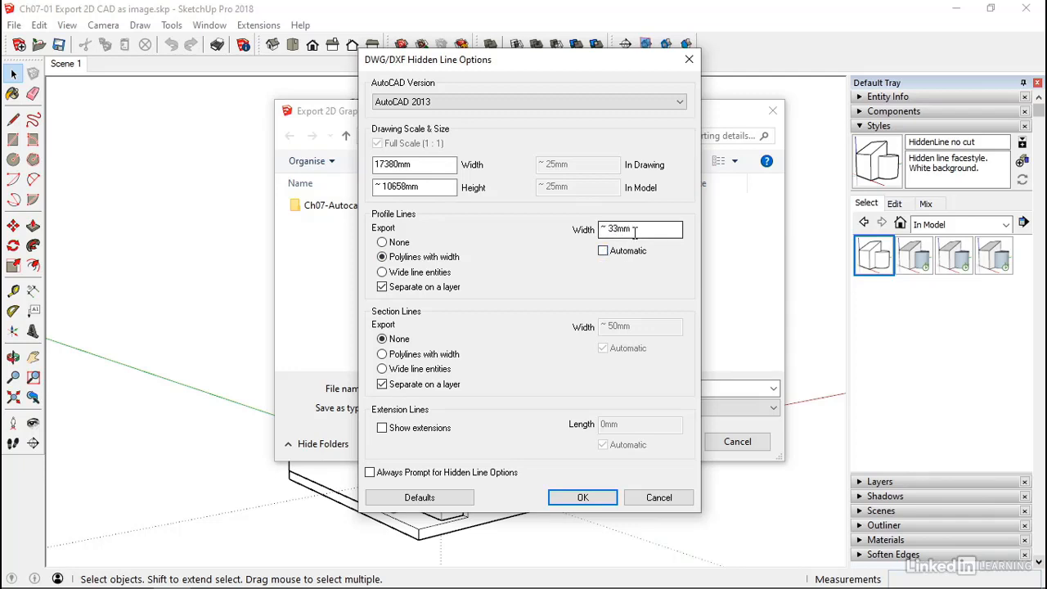
{"action": "left_click_drag", "start_coordinate": [635, 230], "coordinate": [600, 228]}
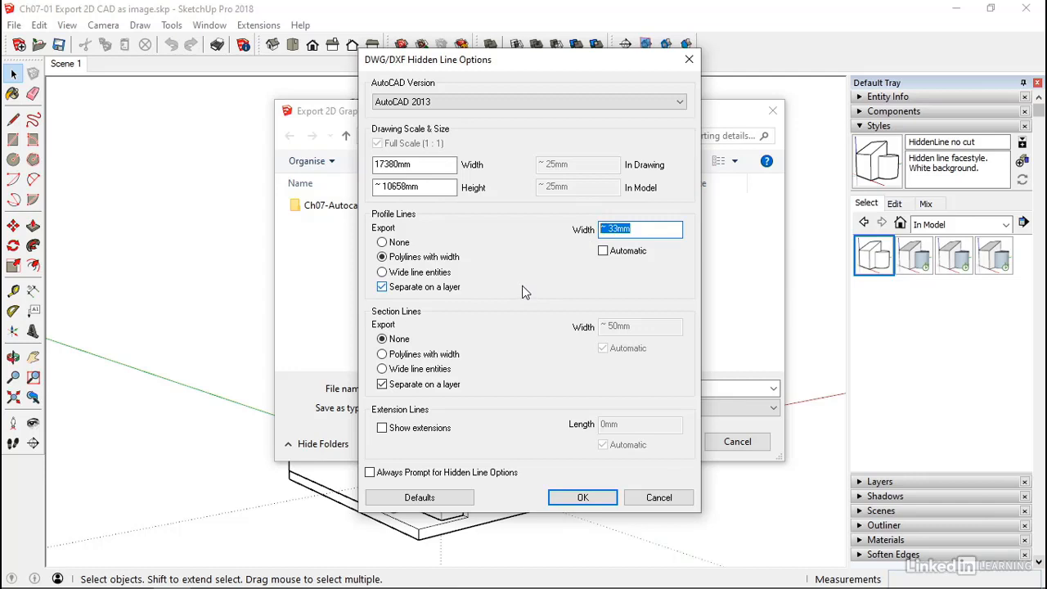
{"action": "type", "text": "10"}
{"action": "left_click", "coordinate": [581, 497]}
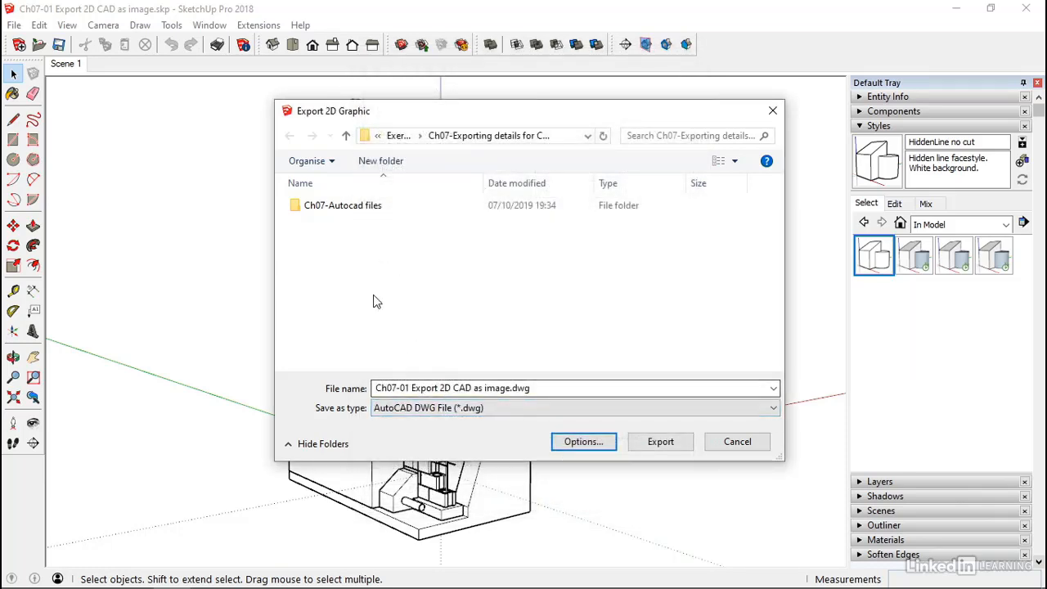
Export the view as "Ch07-01 Export 2D CAD as image.dwg" and dismiss the export audit message
{"action": "left_click", "coordinate": [657, 443]}
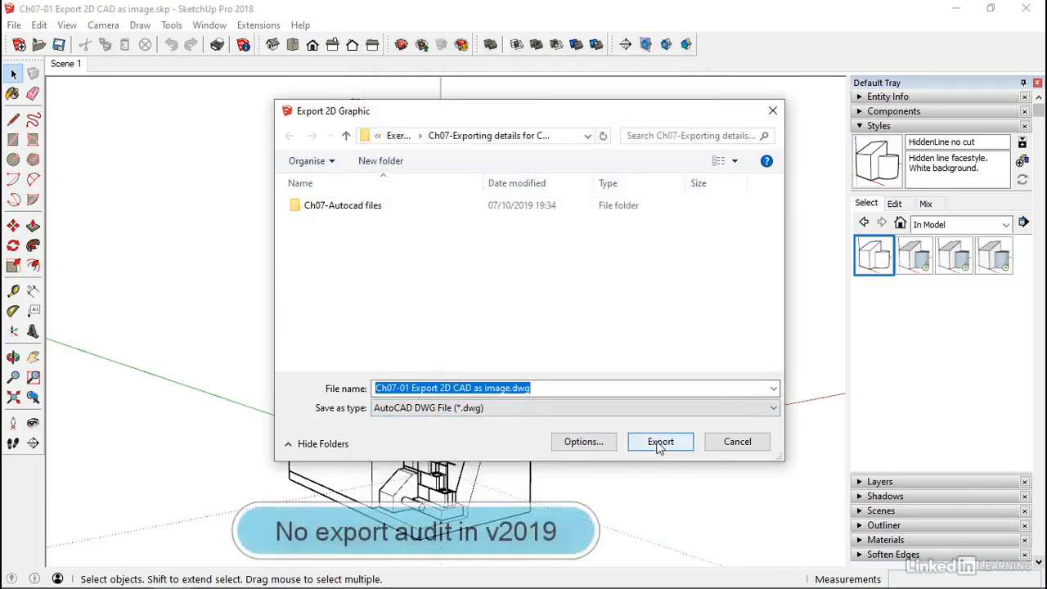
{"action": "left_click", "coordinate": [660, 442]}
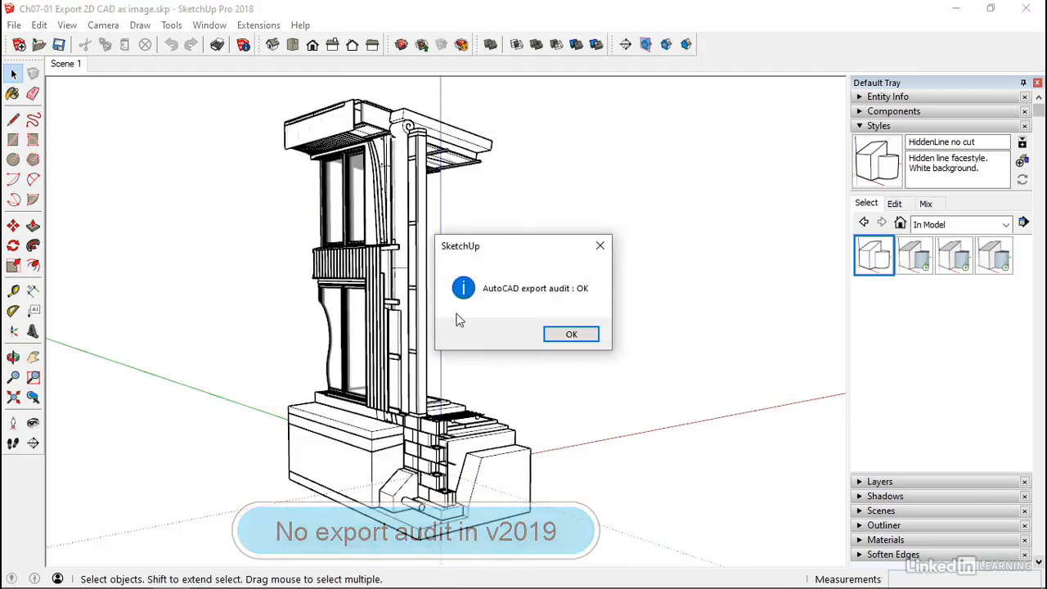
{"action": "left_click", "coordinate": [572, 335]}
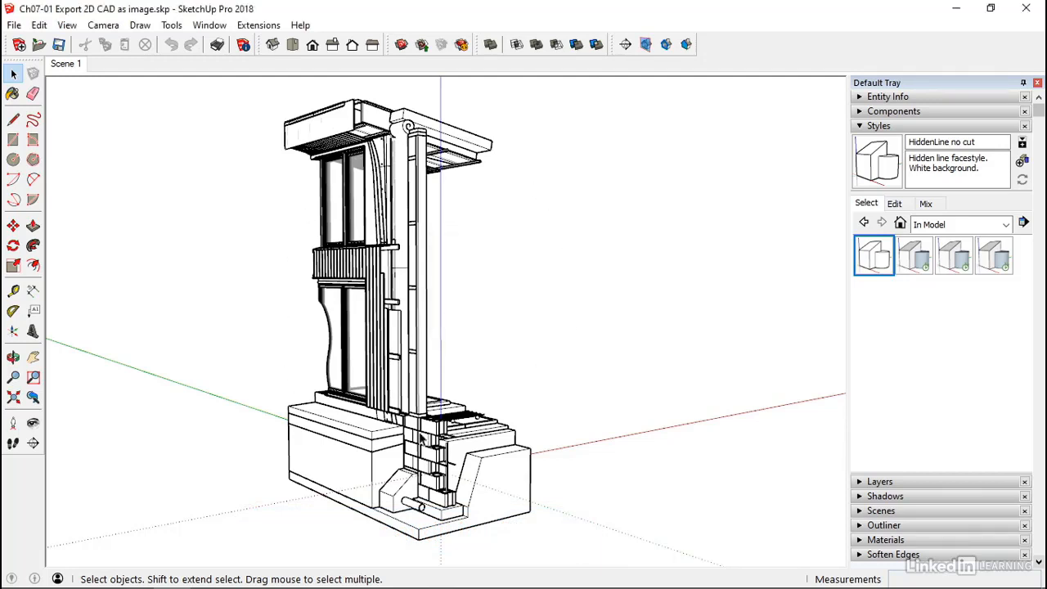
Restore the in-model Shaded style and inspect the building detail from several sides
{"action": "left_click", "coordinate": [912, 261]}
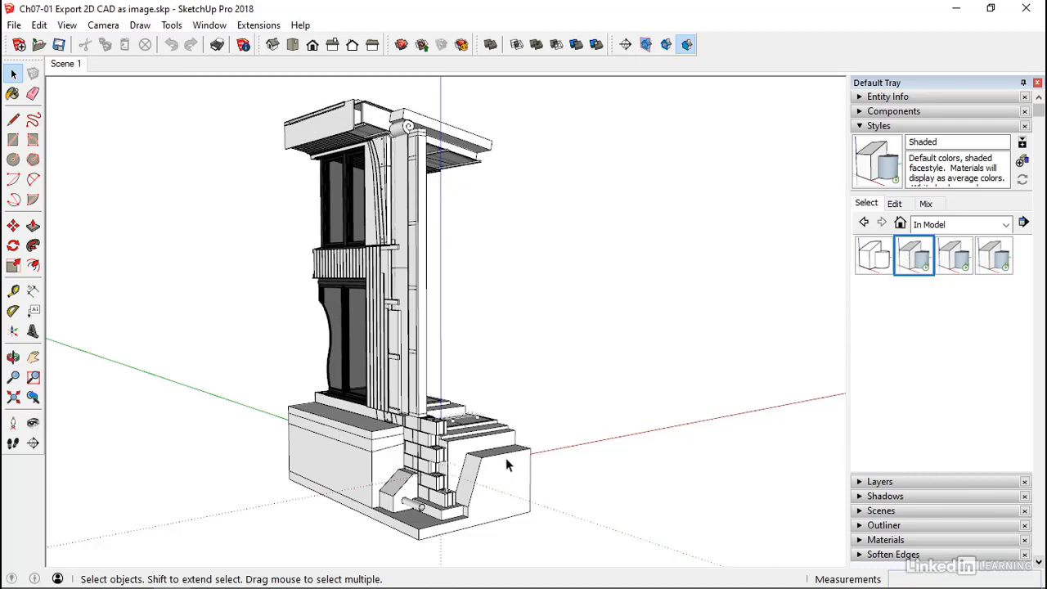
{"action": "mouse_move", "coordinate": [506, 461]}
{"action": "middle_mouse_down"}
{"action": "mouse_move", "coordinate": [229, 450]}
{"action": "mouse_move", "coordinate": [480, 456]}
{"action": "mouse_move", "coordinate": [437, 444]}
{"action": "mouse_move", "coordinate": [496, 447]}
{"action": "middle_mouse_up"}
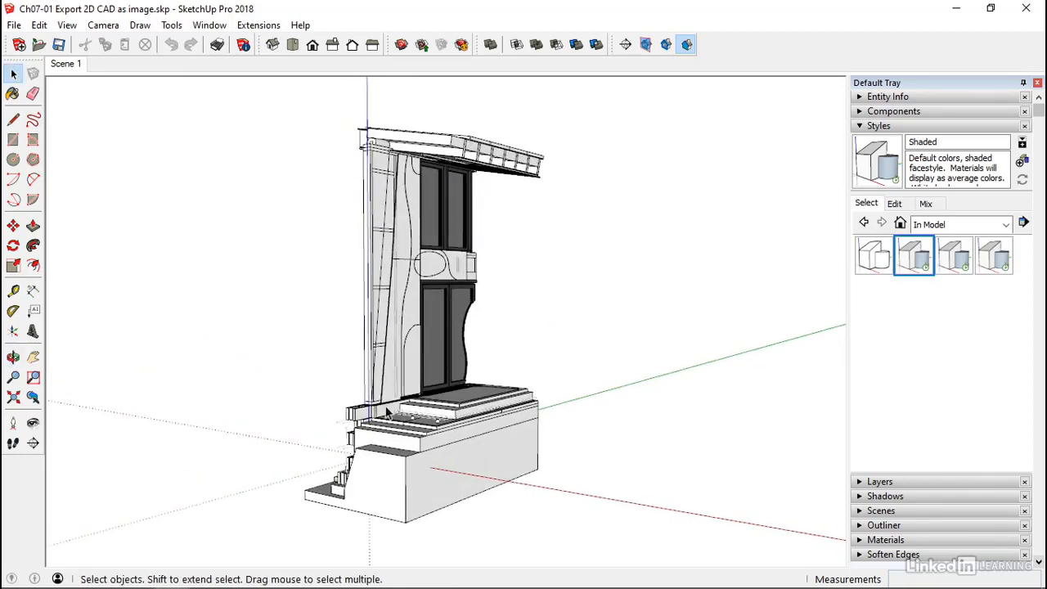
{"action": "middle_click_drag", "start_coordinate": [414, 432], "coordinate": [657, 426]}
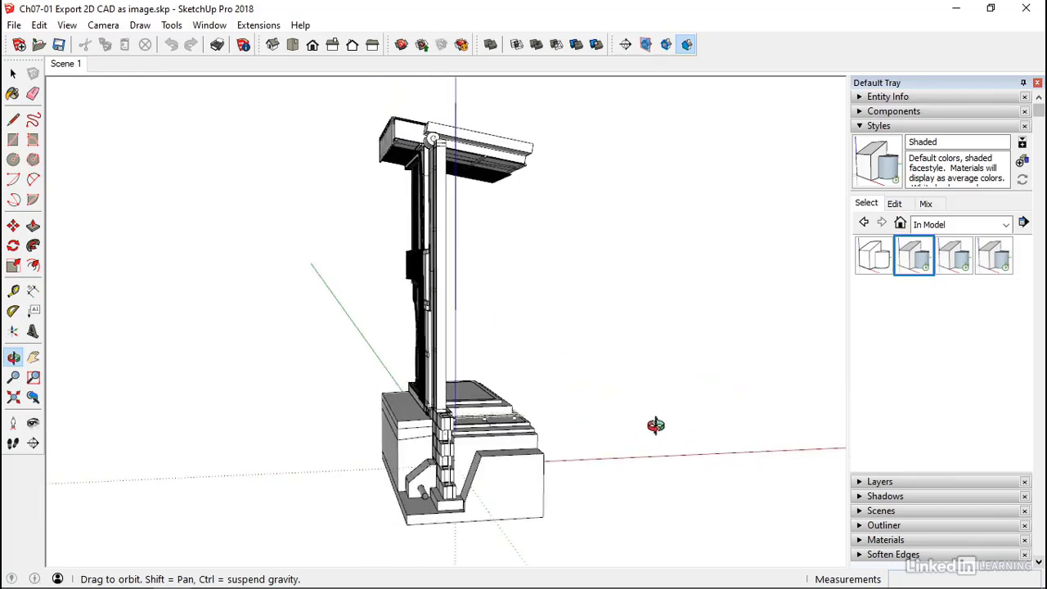
{"action": "middle_click_drag", "start_coordinate": [357, 426], "coordinate": [516, 431]}
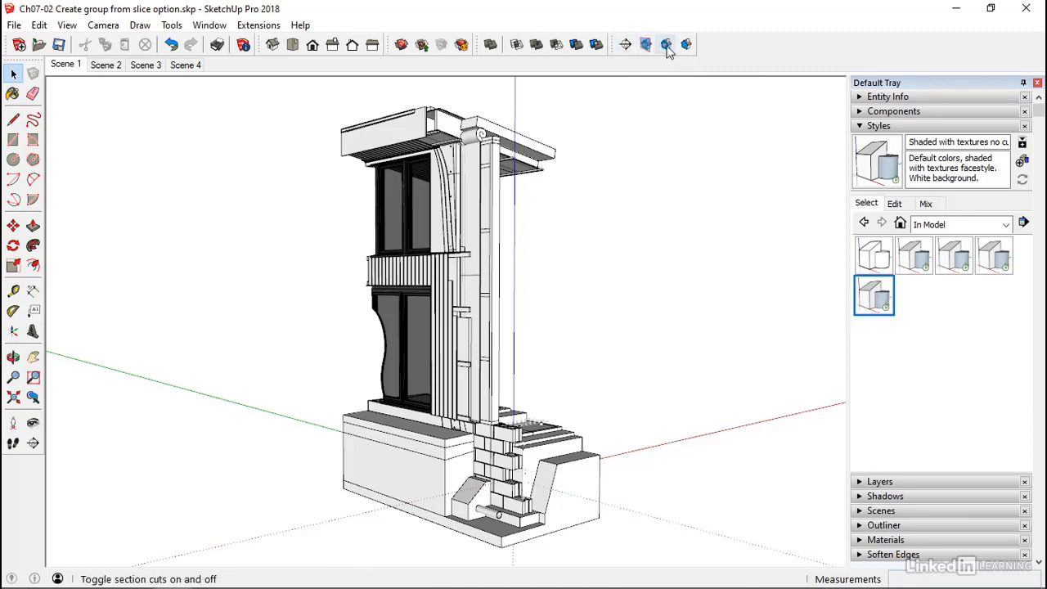
View the Scene 2 section cut with and without section fill, and switch to Scene 3
{"action": "left_click", "coordinate": [105, 65]}
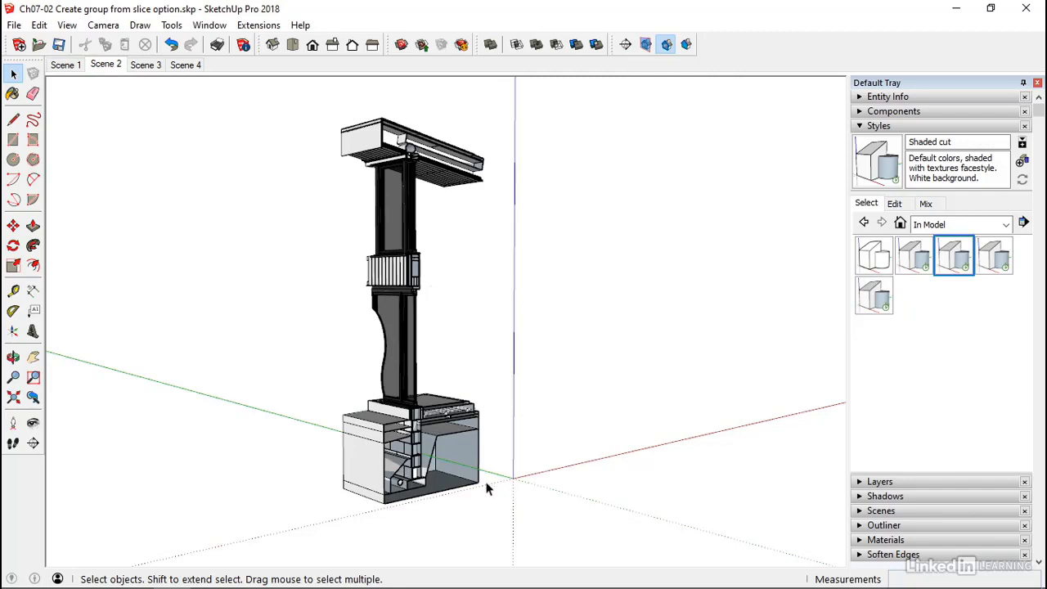
{"action": "left_click", "coordinate": [687, 45]}
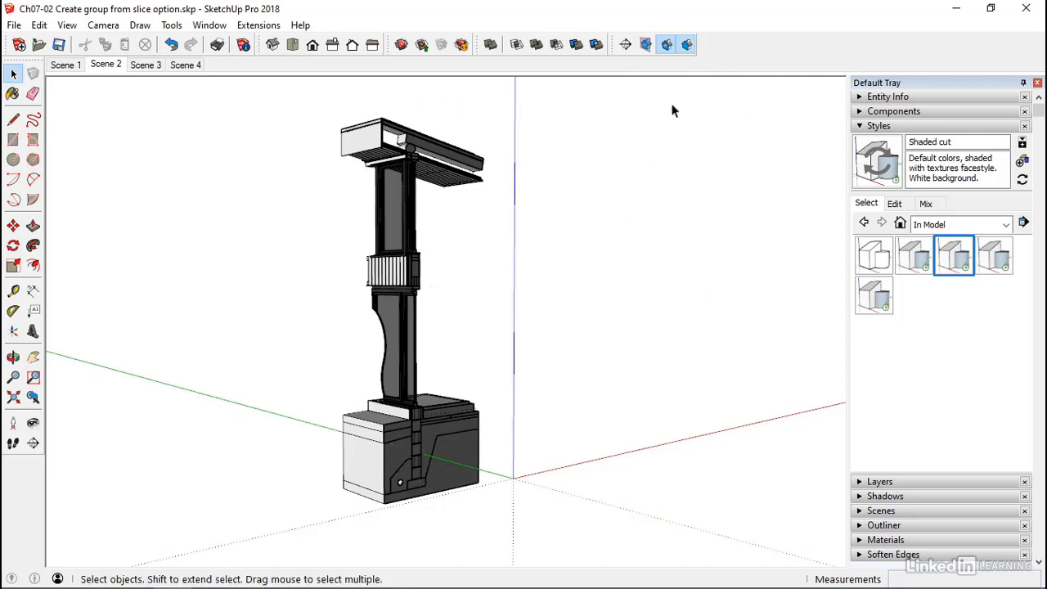
{"action": "left_click", "coordinate": [687, 46]}
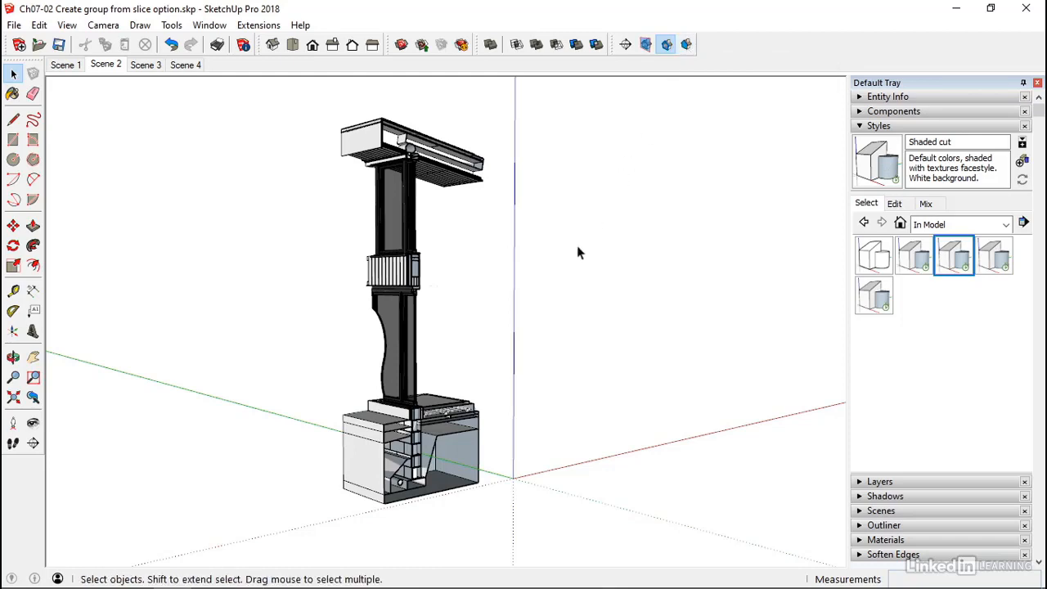
{"action": "left_click", "coordinate": [149, 69]}
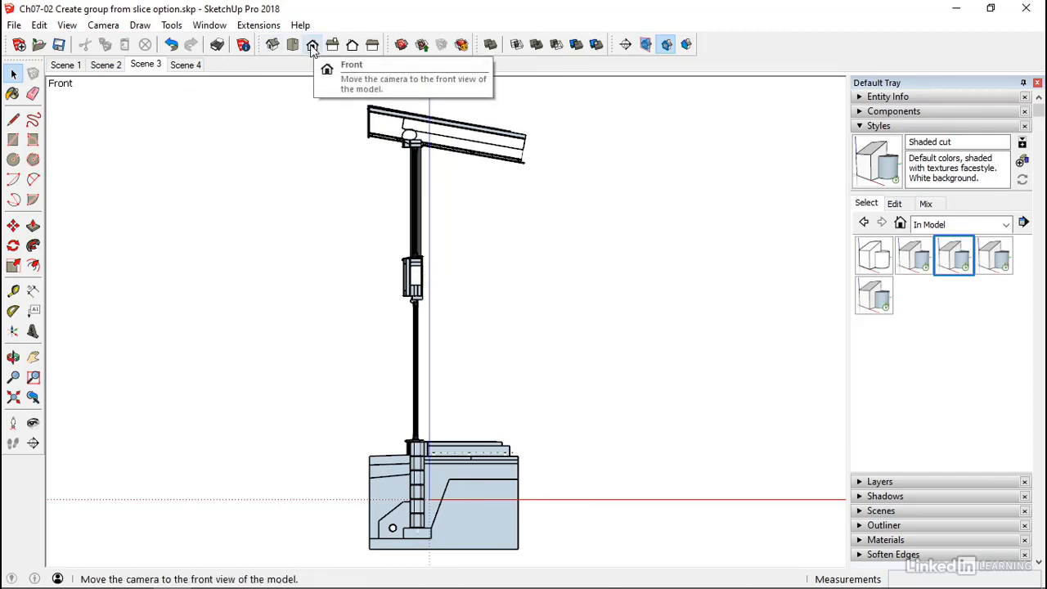
Set the front section view to parallel projection and switch to Scene 4
{"action": "left_click", "coordinate": [104, 27]}
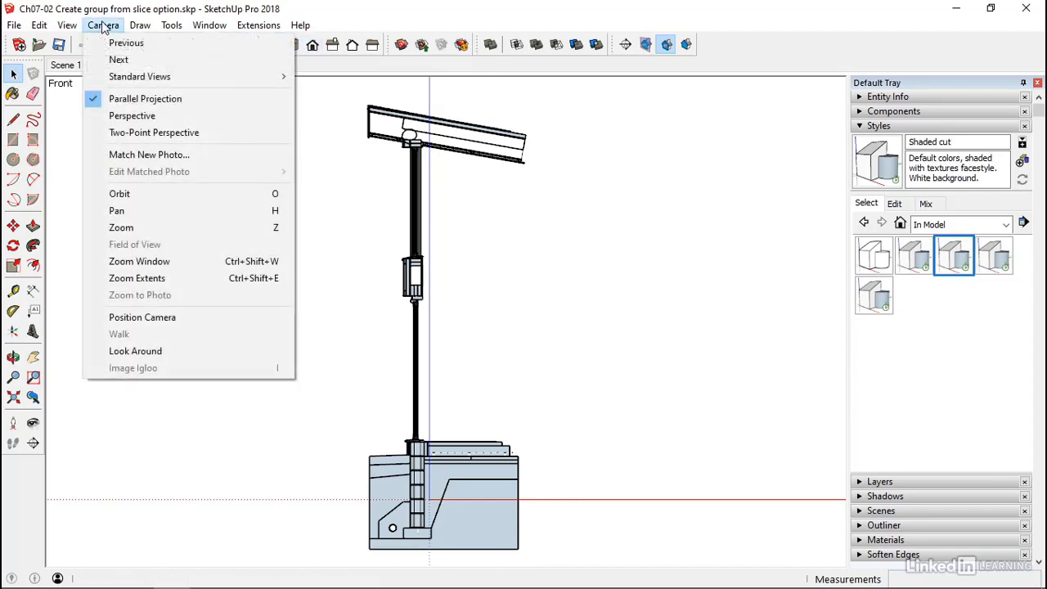
{"action": "left_click", "coordinate": [137, 100]}
{"action": "left_click", "coordinate": [171, 25]}
{"action": "left_click", "coordinate": [572, 167]}
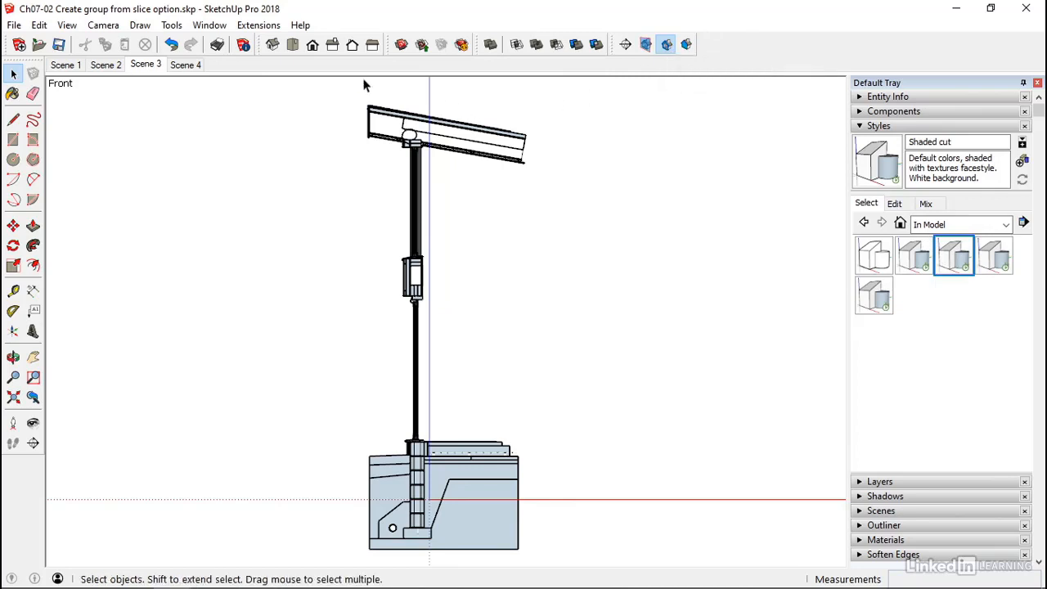
{"action": "left_click", "coordinate": [188, 65]}
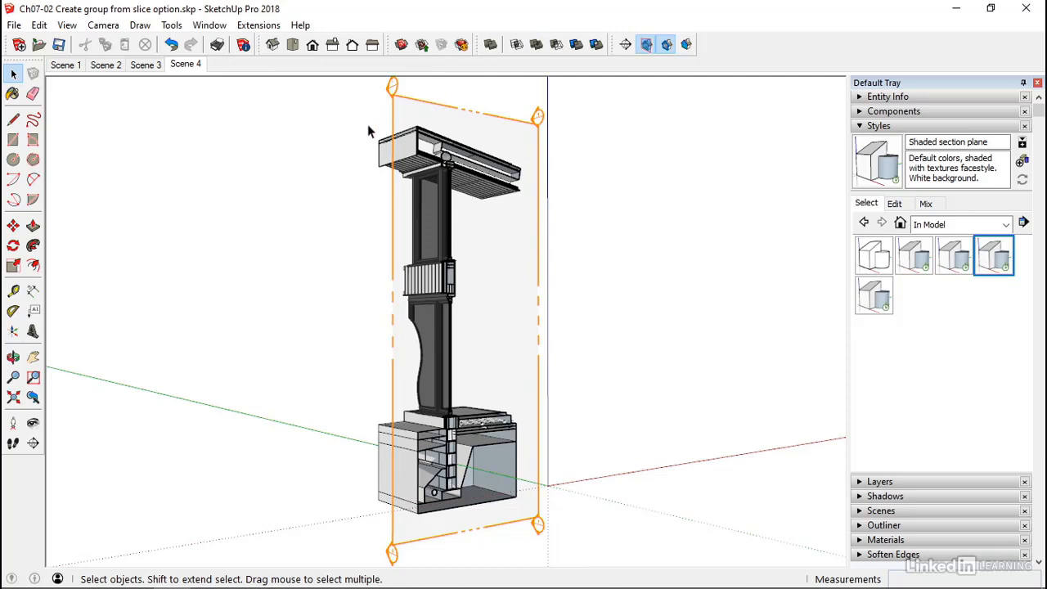
Turn the section plane's active cut off and reactivate it
{"action": "right_click", "coordinate": [431, 100]}
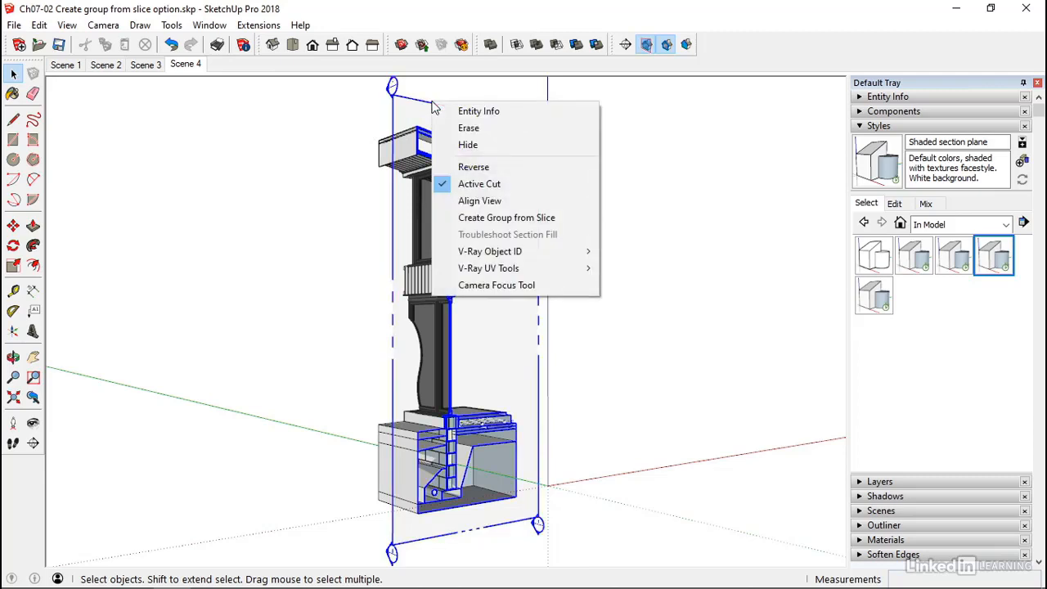
{"action": "left_click", "coordinate": [478, 183]}
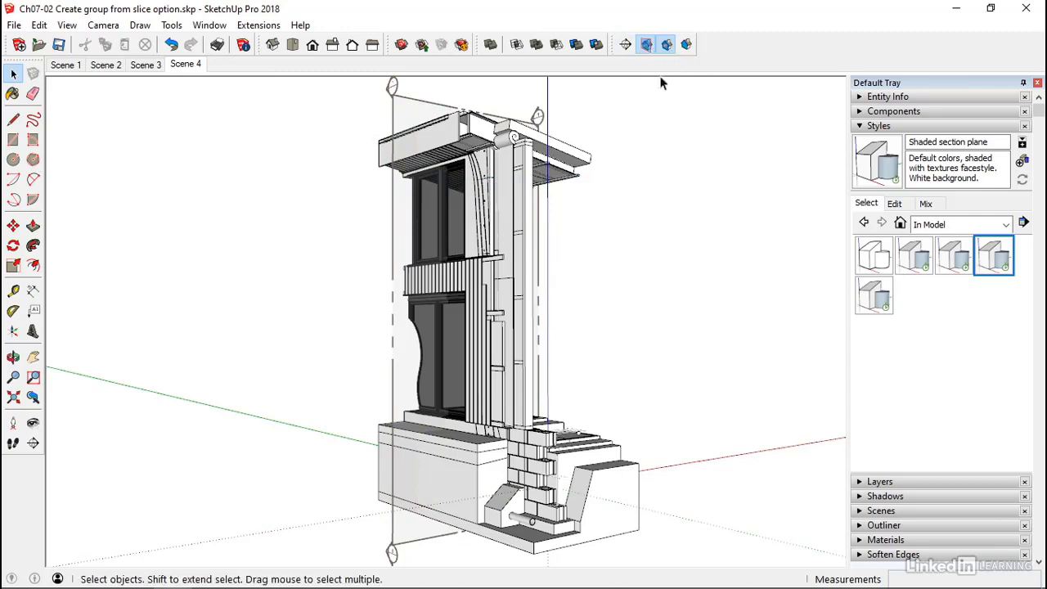
{"action": "right_click", "coordinate": [416, 104]}
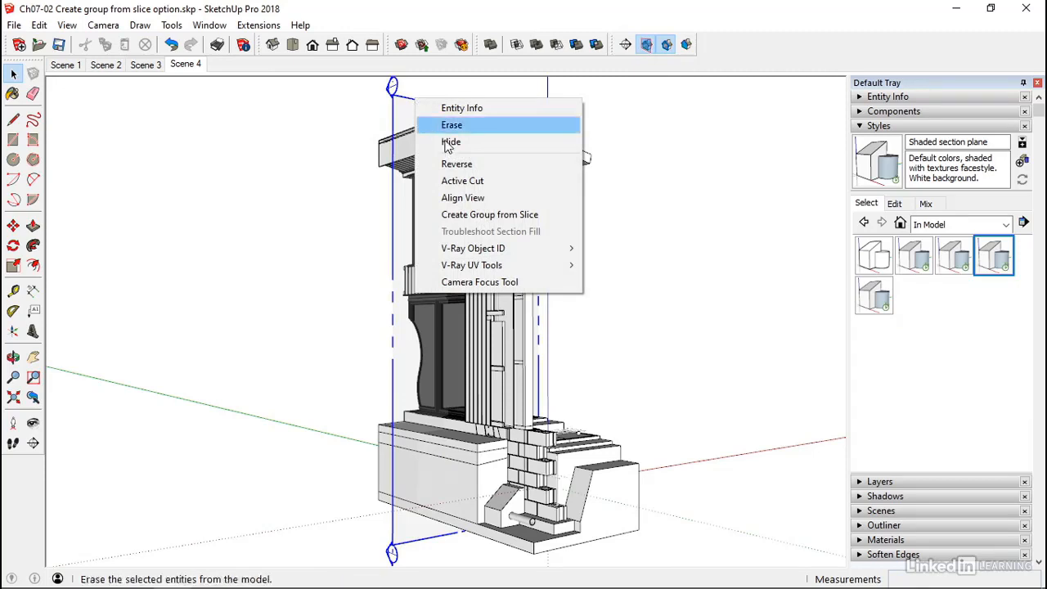
{"action": "left_click", "coordinate": [394, 112]}
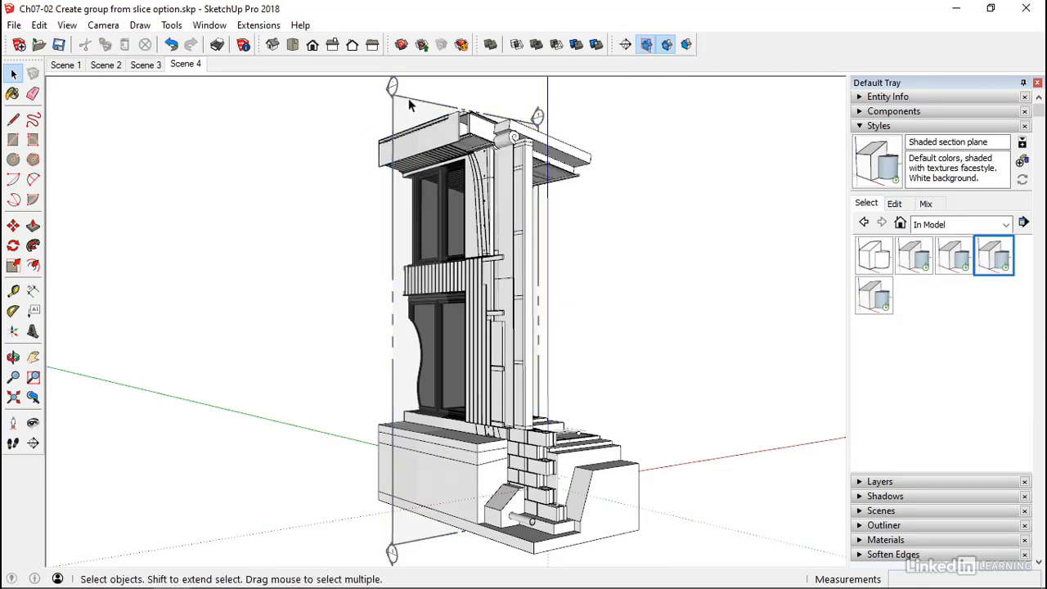
{"action": "double_click", "coordinate": [408, 98]}
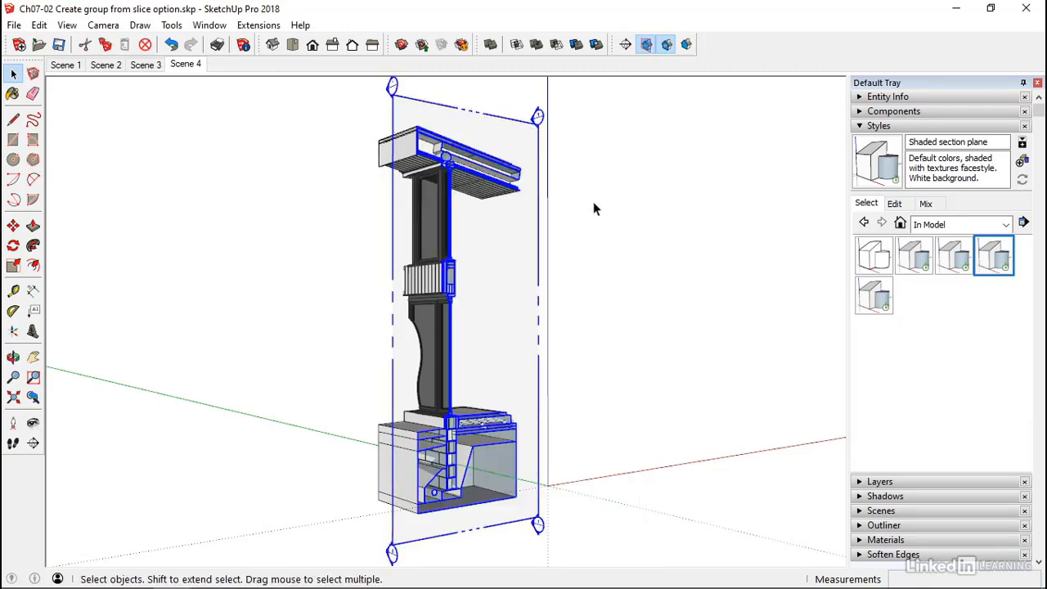
{"action": "left_click", "coordinate": [698, 217]}
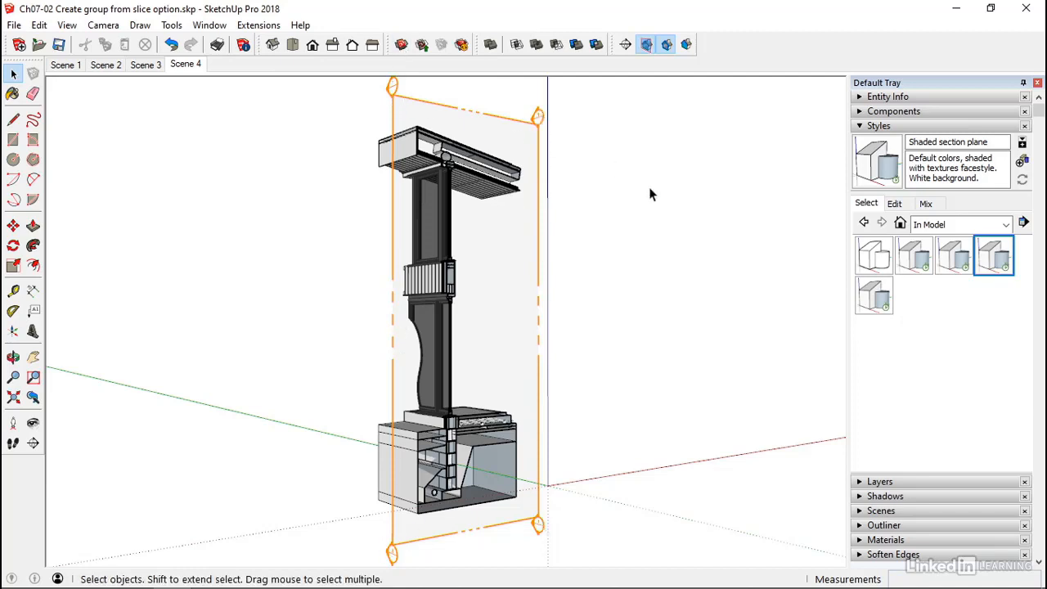
Move the section plane about 158 mm along the green axis to cut the building detail at a new position
{"action": "left_click", "coordinate": [540, 252]}
{"action": "key", "text": "m"}
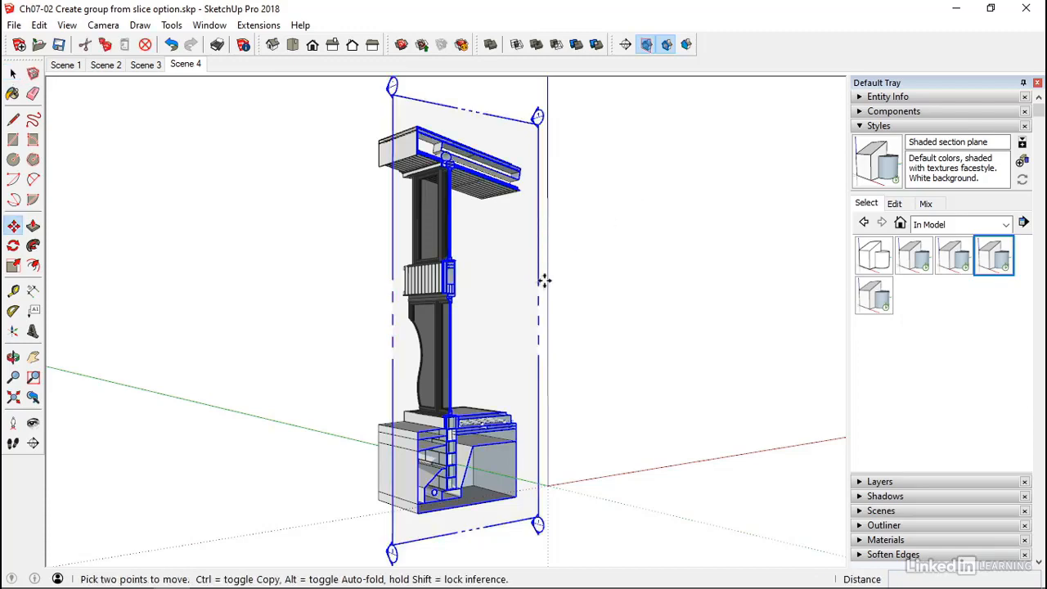
{"action": "left_click", "coordinate": [538, 278]}
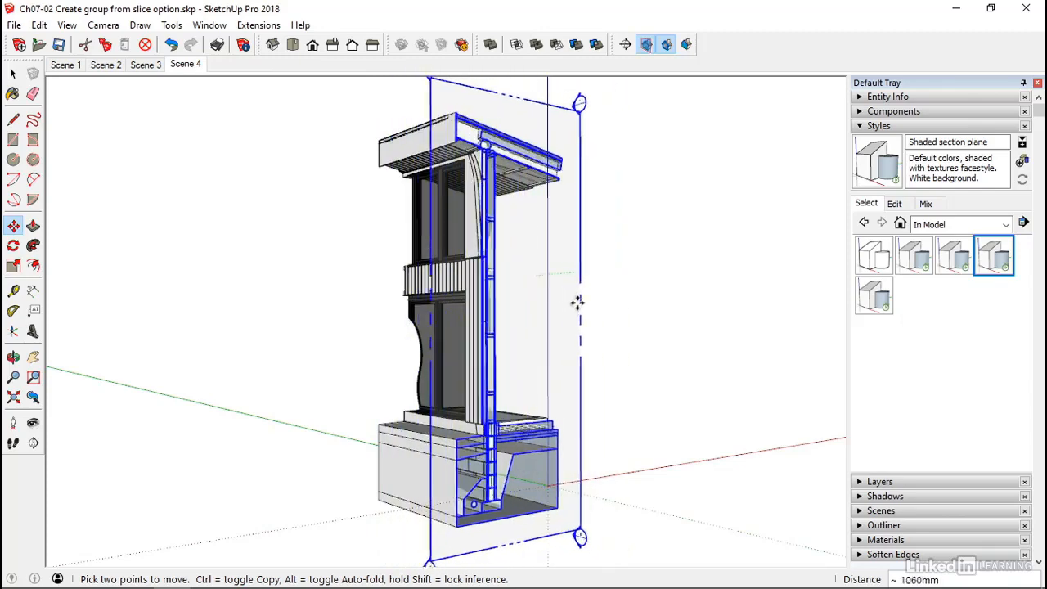
{"action": "left_click", "coordinate": [543, 300]}
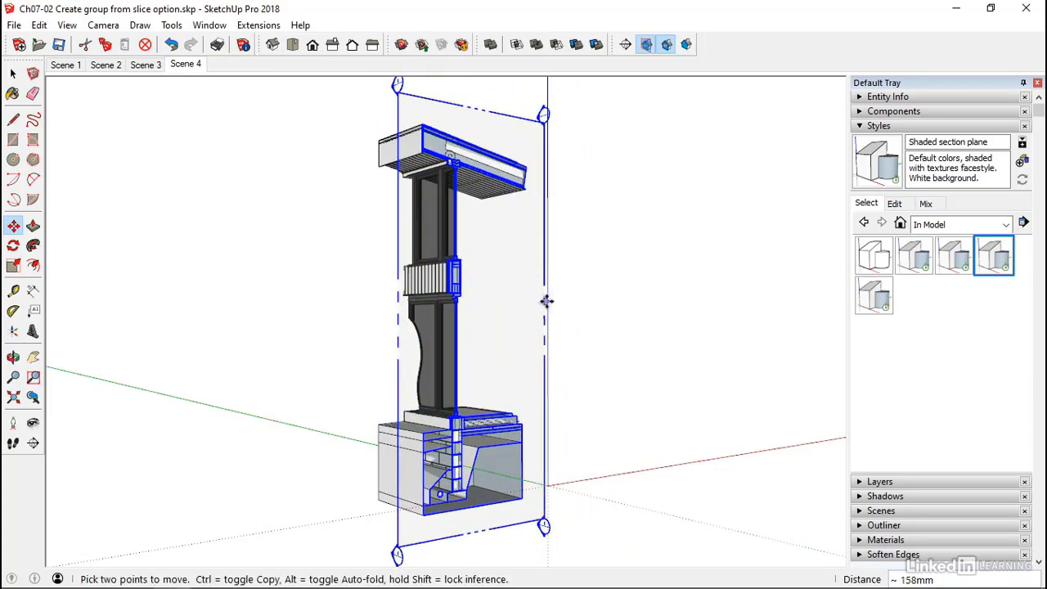
{"action": "key", "text": "space"}
{"action": "left_click", "coordinate": [575, 305]}
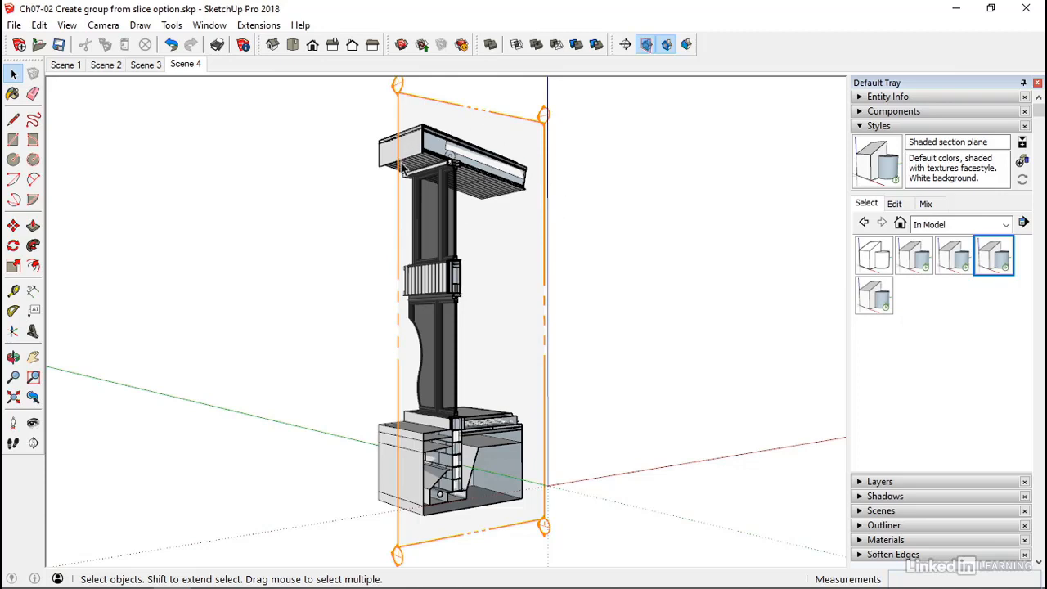
Create a group from the section slice and move it about 3802 mm along the red axis, clear of the building model
{"action": "right_click", "coordinate": [399, 187]}
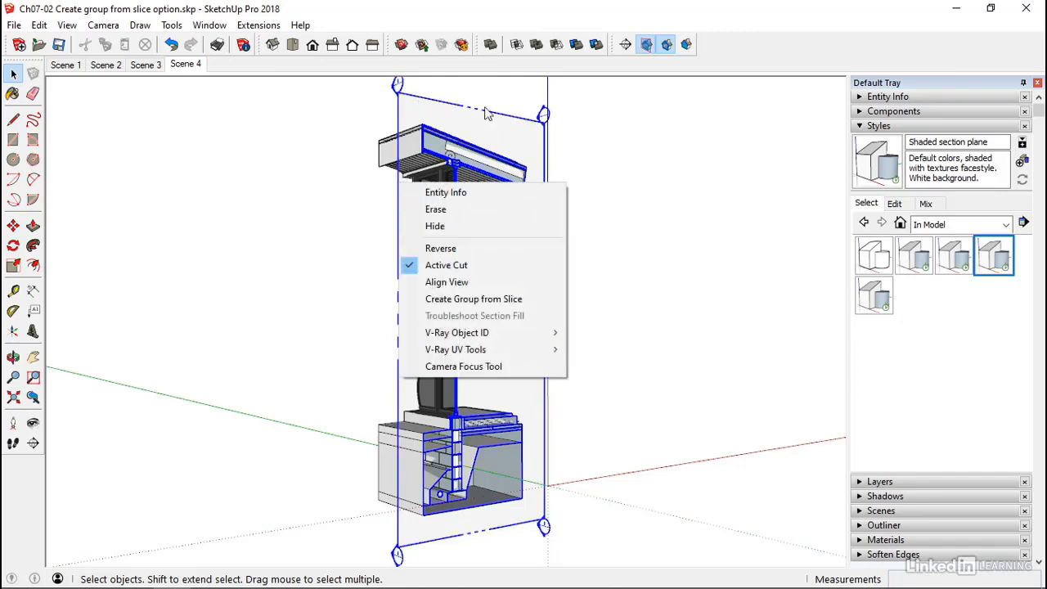
{"action": "left_click", "coordinate": [444, 301]}
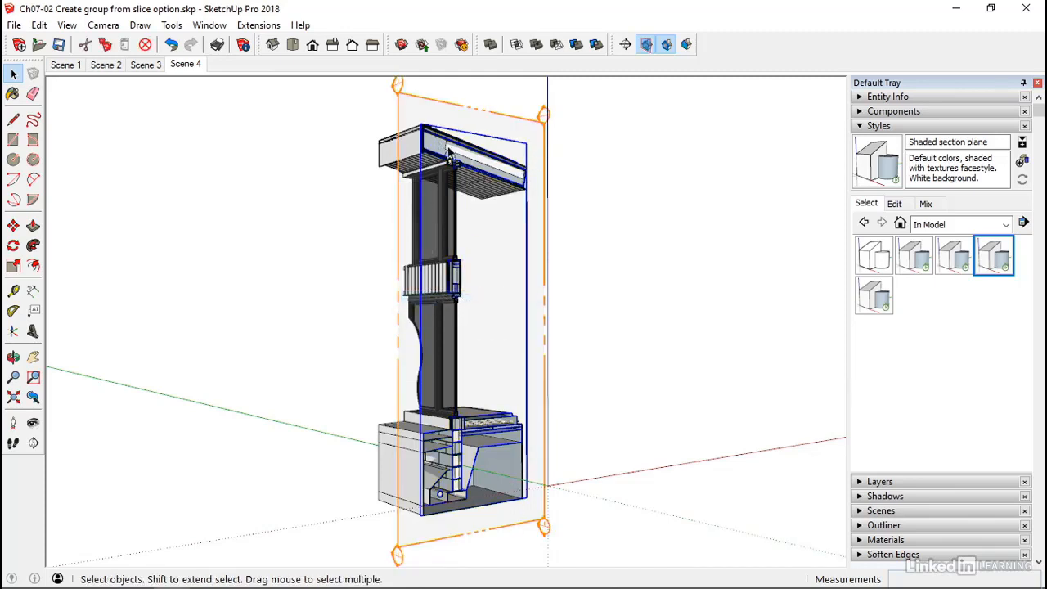
{"action": "key", "text": "m"}
{"action": "left_click", "coordinate": [524, 339]}
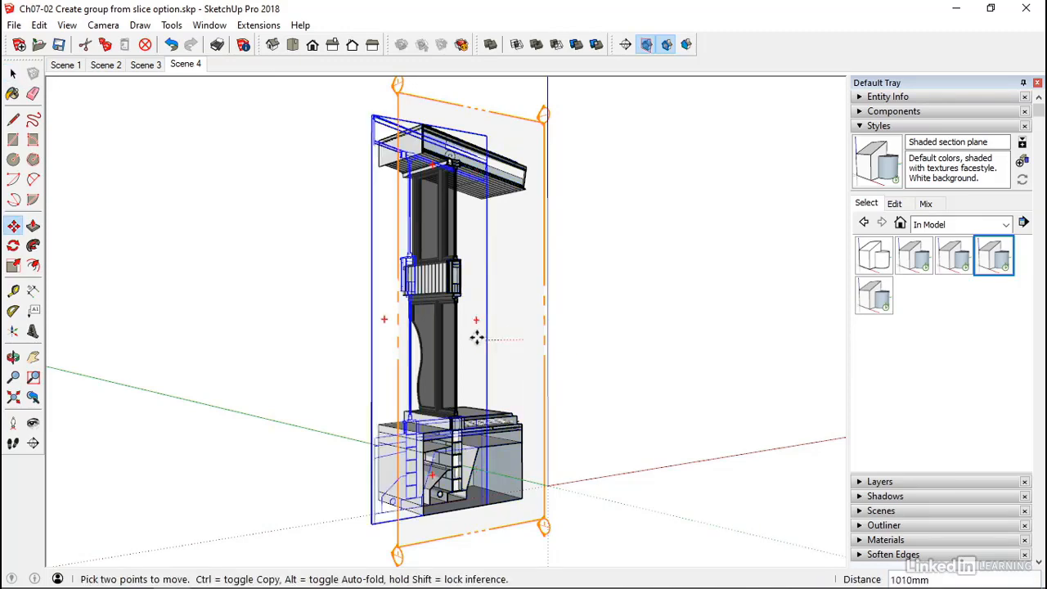
{"action": "left_click", "coordinate": [336, 340]}
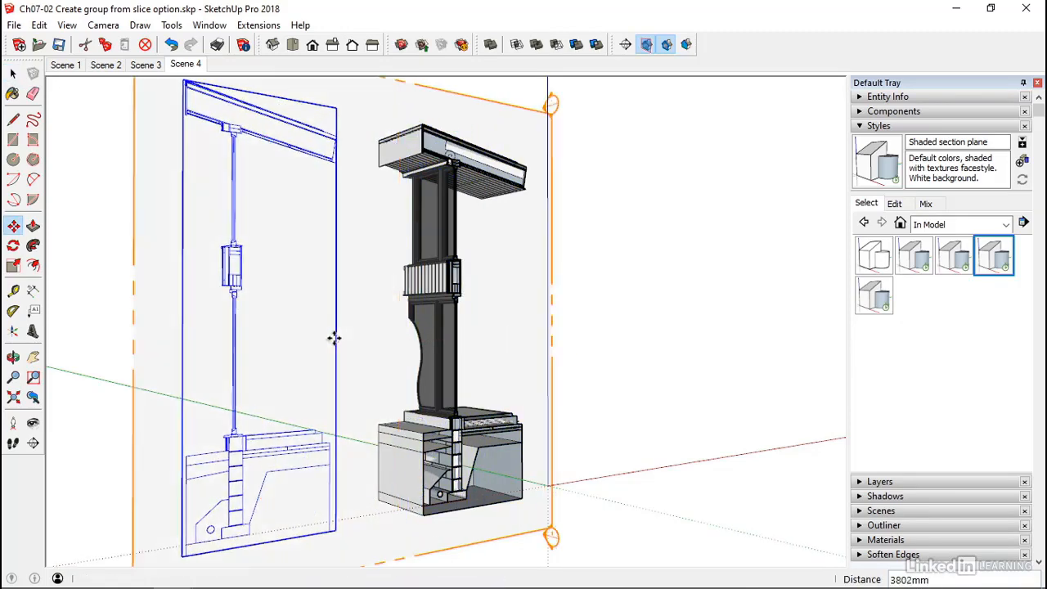
{"action": "key", "text": "space"}
{"action": "left_click", "coordinate": [608, 387]}
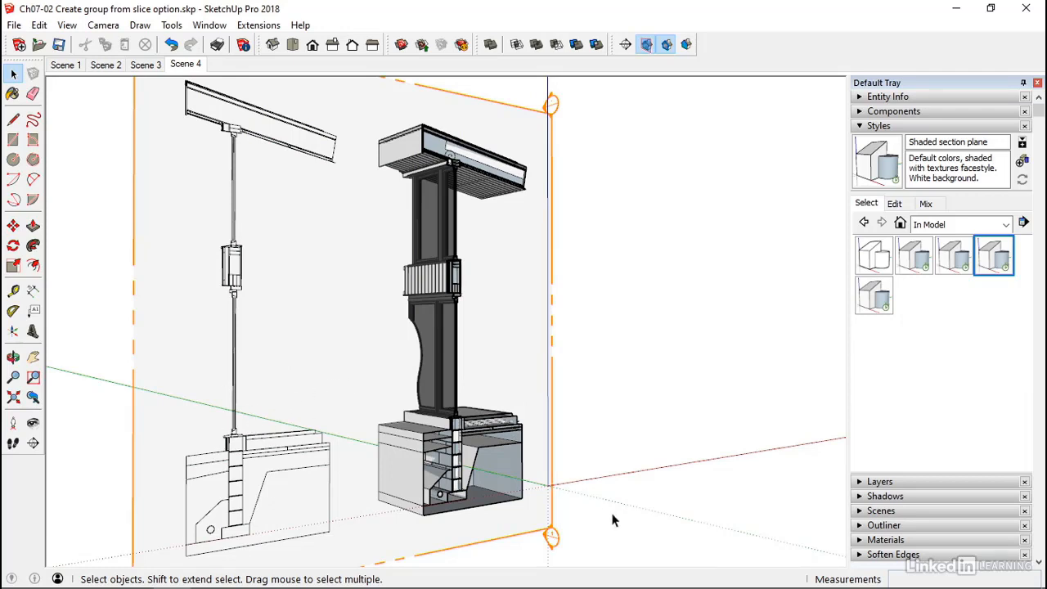
Hide the section plane display and bring the foundation part of the slice linework into close view
{"action": "left_click", "coordinate": [646, 45]}
{"action": "middle_click_drag", "start_coordinate": [288, 340], "coordinate": [399, 270]}
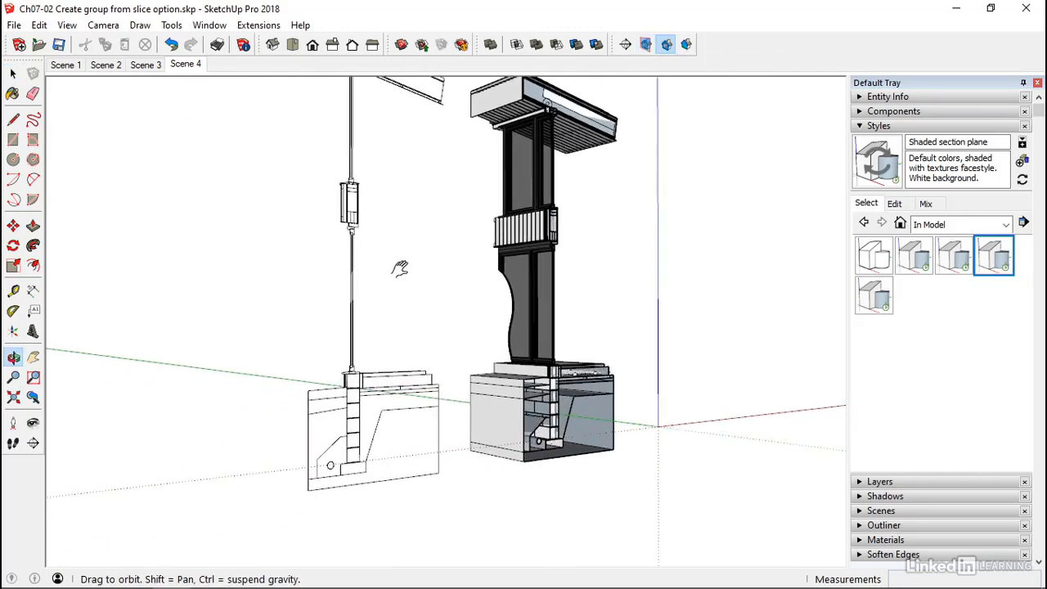
{"action": "scroll", "coordinate": [366, 379], "scroll_direction": "up", "scroll_amount": 5}
{"action": "middle_click_drag", "start_coordinate": [366, 378], "coordinate": [327, 329]}
{"action": "scroll", "coordinate": [302, 327], "scroll_direction": "up", "scroll_amount": 1}
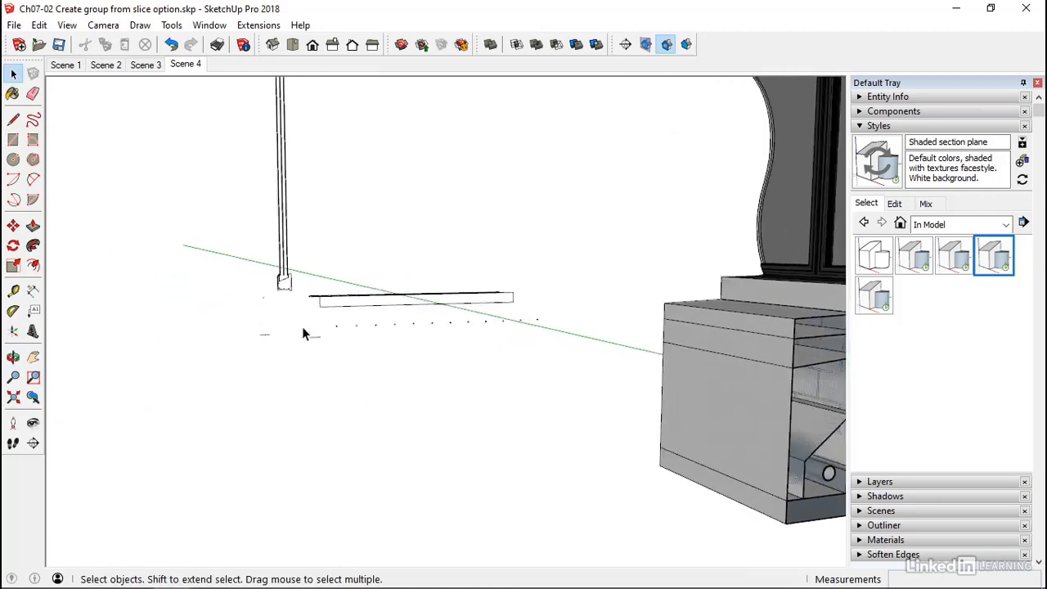
{"action": "scroll", "coordinate": [306, 329], "scroll_direction": "up", "scroll_amount": 2}
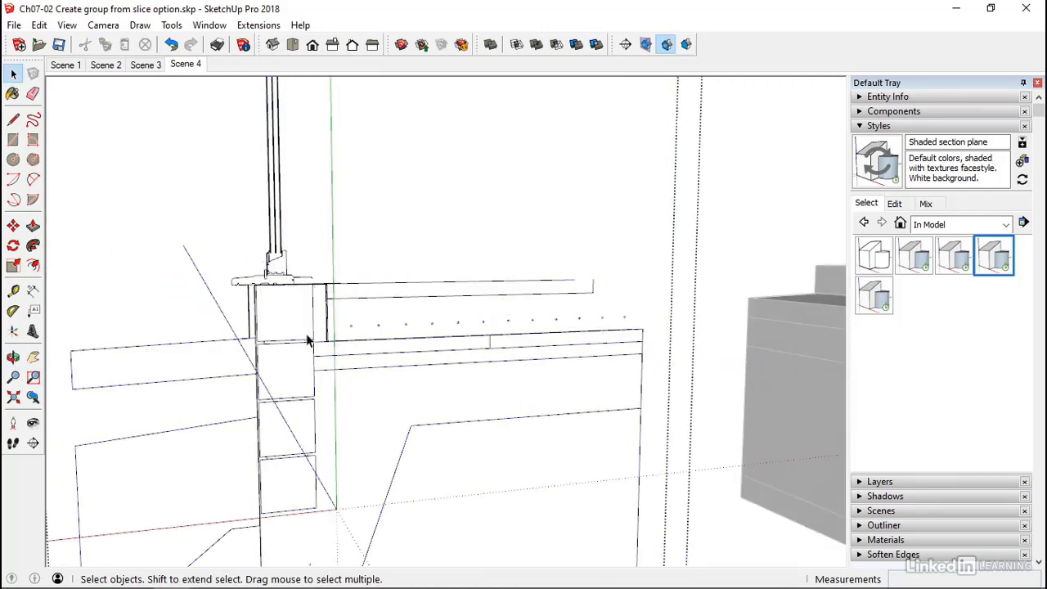
Select individual wall, ground and floor outlines in the slice linework to check how they are grouped
{"action": "left_click", "coordinate": [314, 327]}
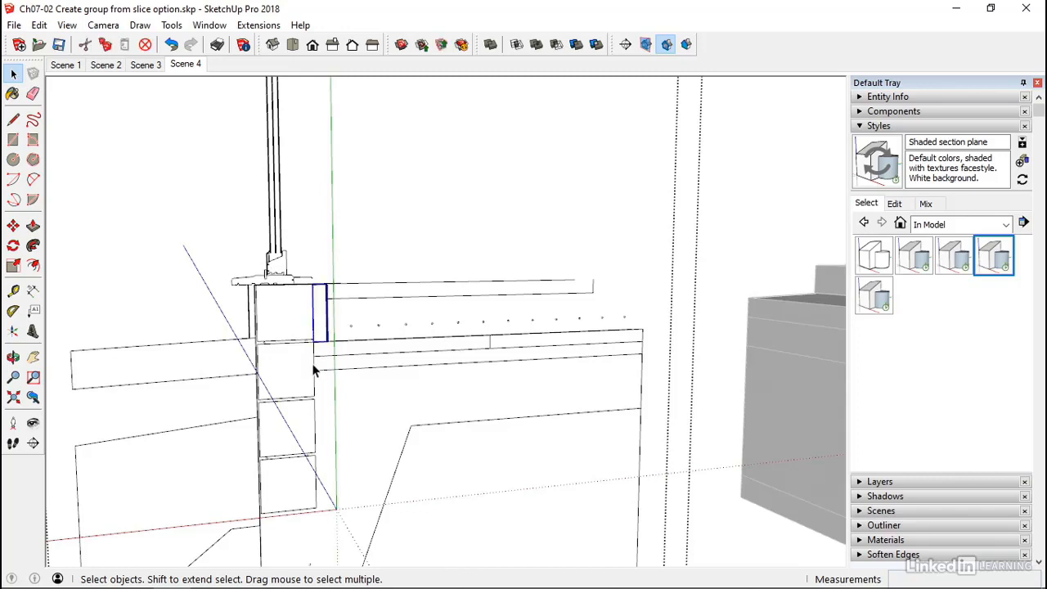
{"action": "left_click", "coordinate": [312, 368]}
{"action": "left_click", "coordinate": [259, 329]}
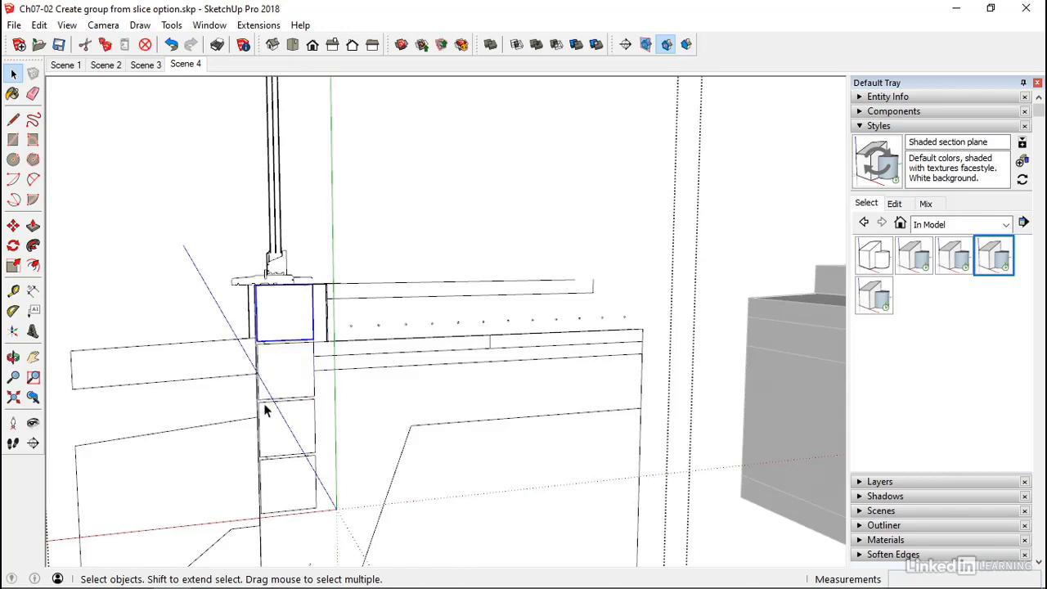
{"action": "left_click", "coordinate": [261, 416]}
{"action": "left_click", "coordinate": [235, 436]}
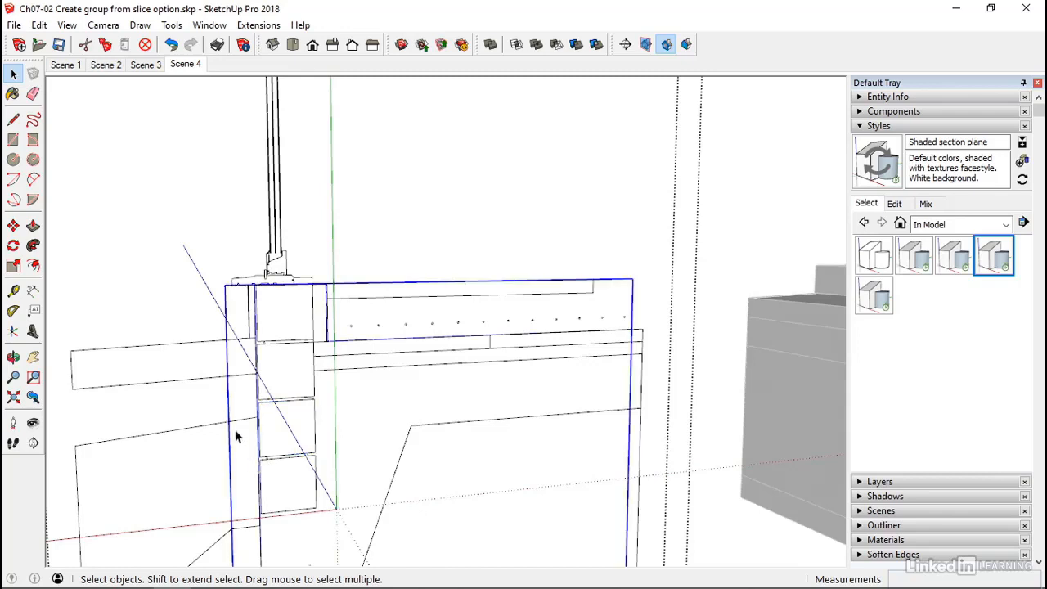
{"action": "left_click", "coordinate": [216, 424]}
{"action": "left_click", "coordinate": [189, 348]}
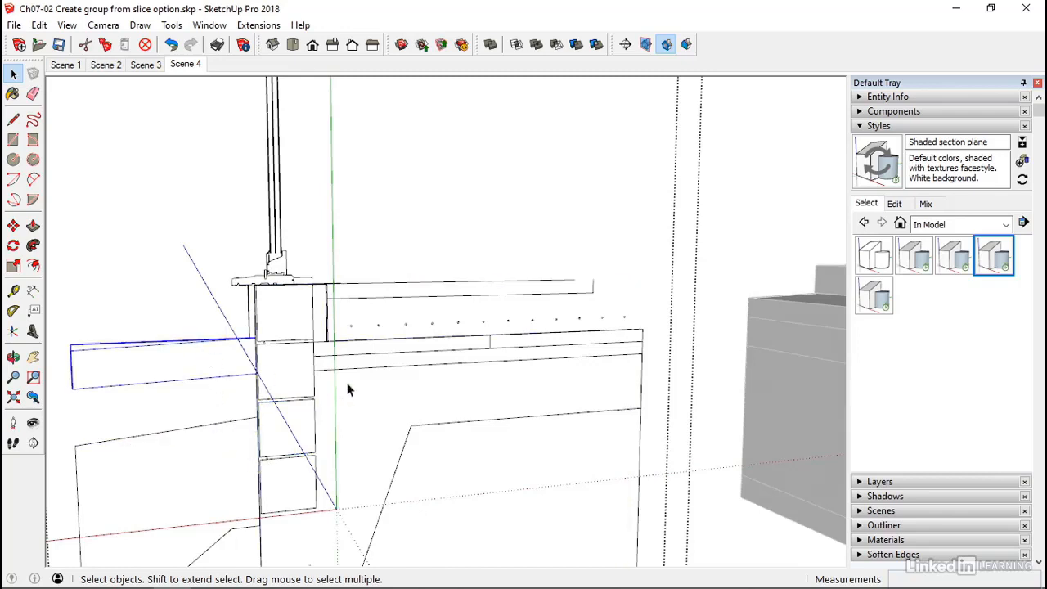
{"action": "left_click", "coordinate": [392, 367]}
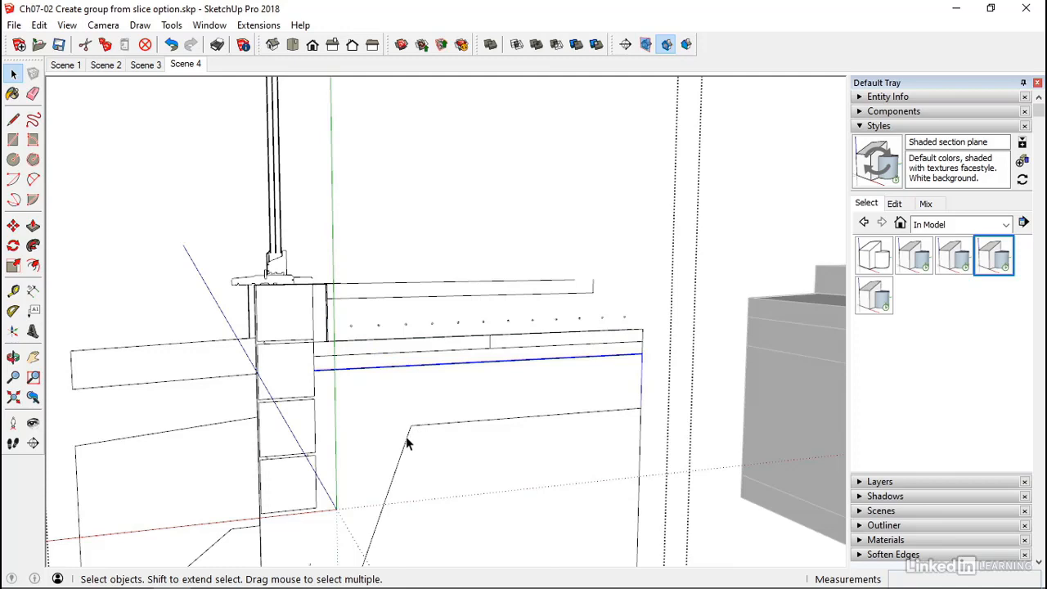
{"action": "left_click", "coordinate": [446, 285]}
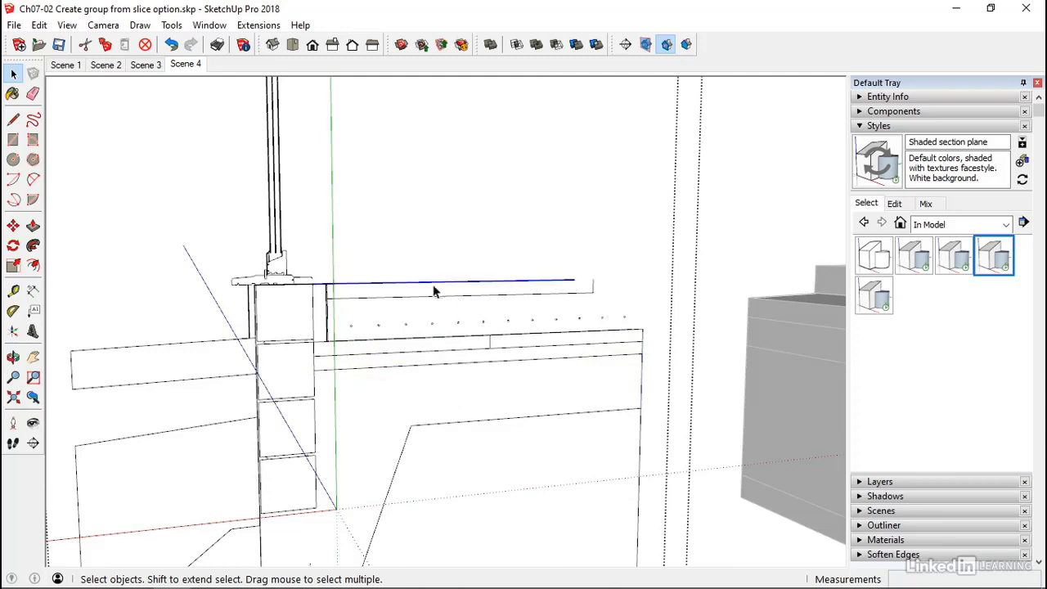
{"action": "left_click", "coordinate": [346, 297]}
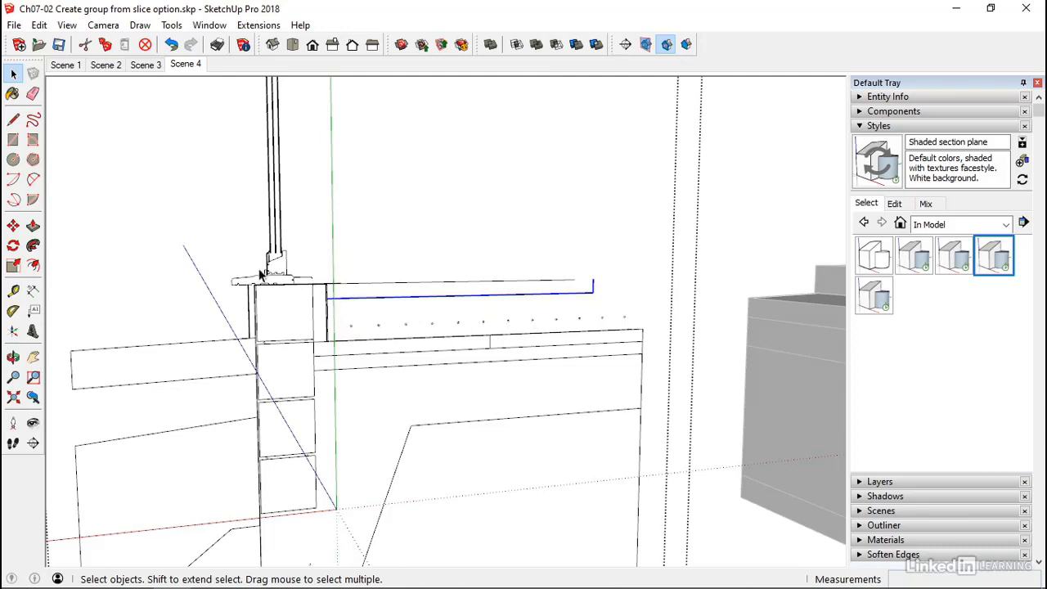
Examine the slice linework at the sill and beside the cut model, and switch to Scene 3
{"action": "scroll", "coordinate": [260, 274], "scroll_direction": "up", "scroll_amount": 3}
{"action": "mouse_move", "coordinate": [274, 278]}
{"action": "middle_mouse_down"}
{"action": "mouse_move", "coordinate": [329, 304]}
{"action": "mouse_move", "coordinate": [314, 299]}
{"action": "middle_mouse_up"}
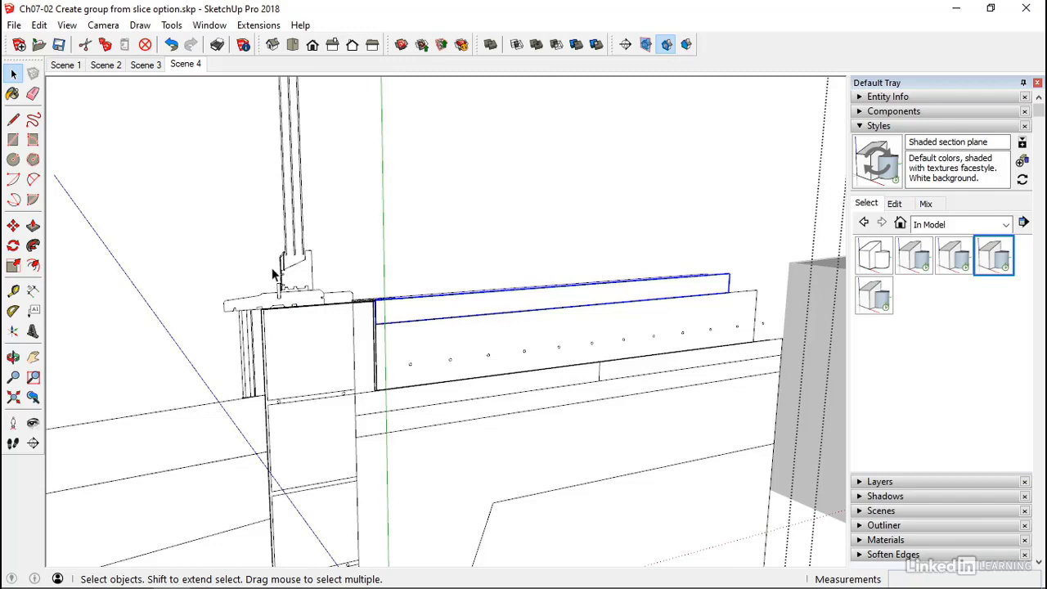
{"action": "scroll", "coordinate": [344, 314], "scroll_direction": "down", "scroll_amount": 3}
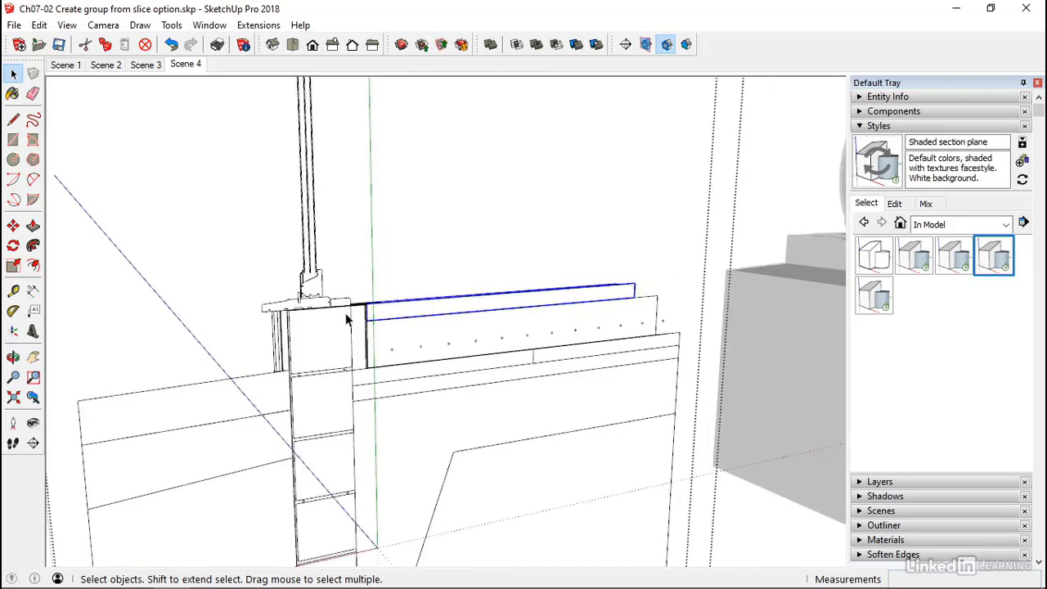
{"action": "scroll", "coordinate": [329, 323], "scroll_direction": "down", "scroll_amount": 5}
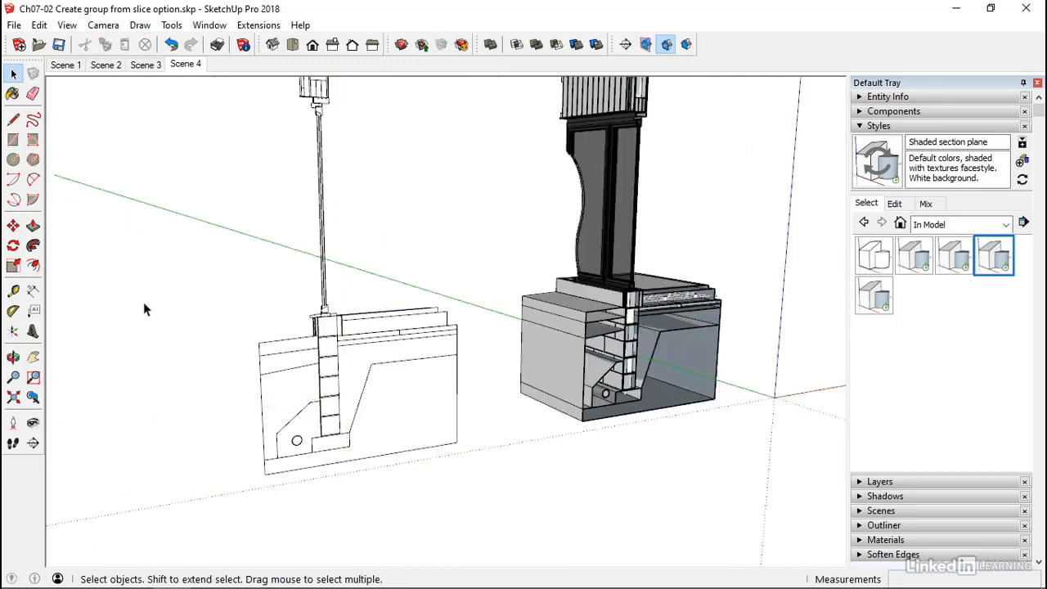
{"action": "middle_click_drag", "start_coordinate": [162, 306], "coordinate": [351, 298]}
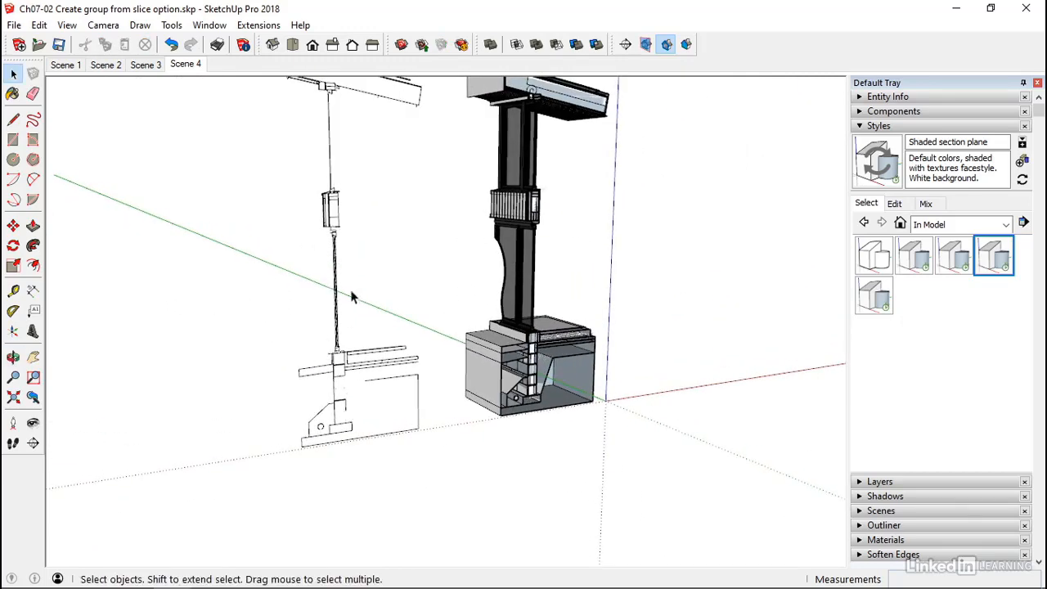
{"action": "middle_click_drag", "start_coordinate": [349, 215], "coordinate": [347, 215]}
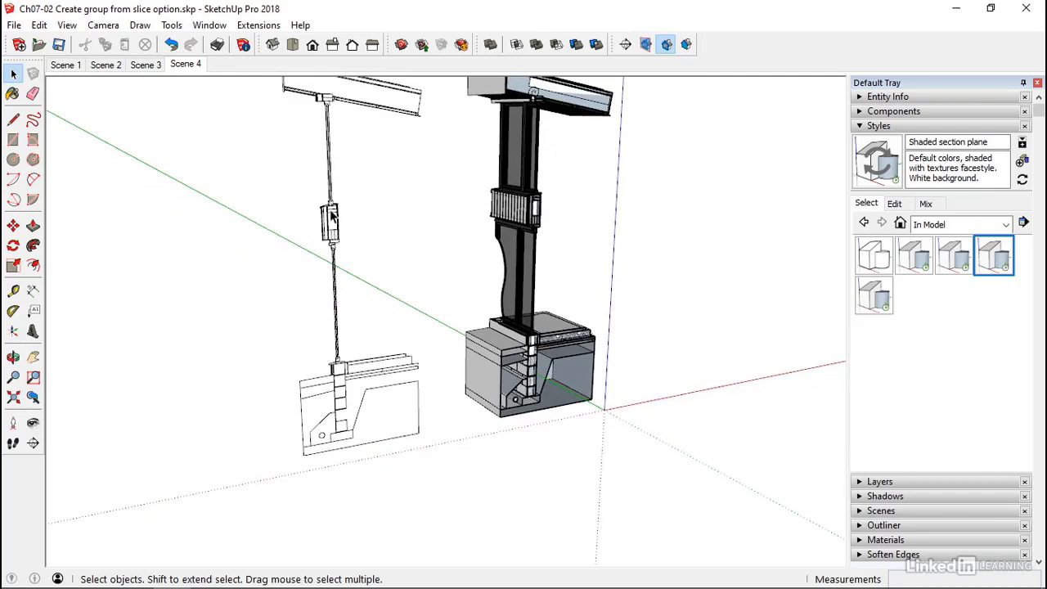
{"action": "middle_click_drag", "start_coordinate": [335, 239], "coordinate": [353, 257]}
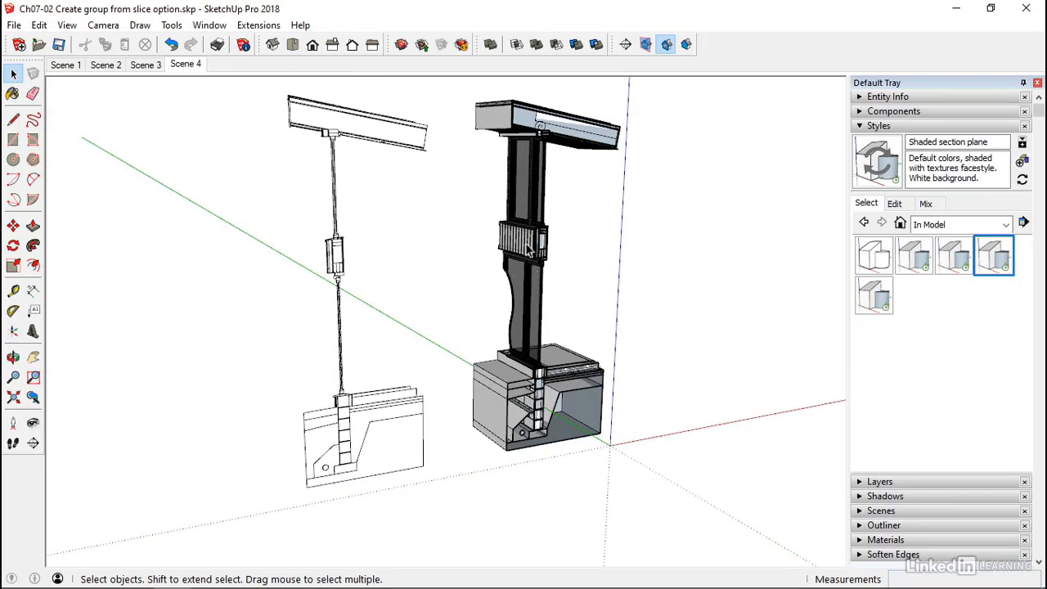
{"action": "left_click", "coordinate": [145, 65]}
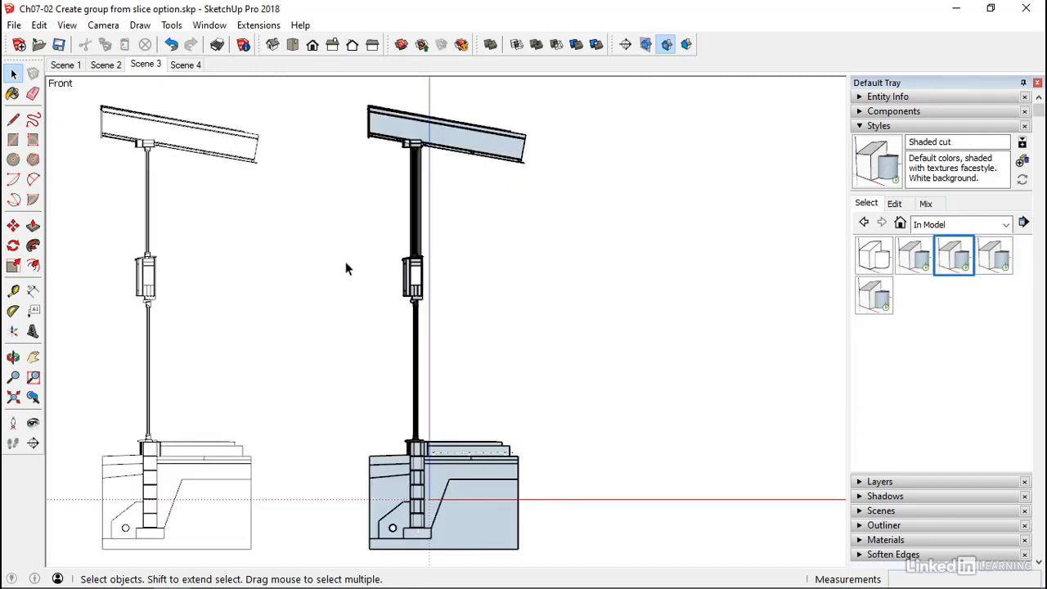
Examine the wall panel, floor build-up and foundation of the cut model in the front view against the slice linework
{"action": "scroll", "coordinate": [422, 168], "scroll_direction": "up", "scroll_amount": 5}
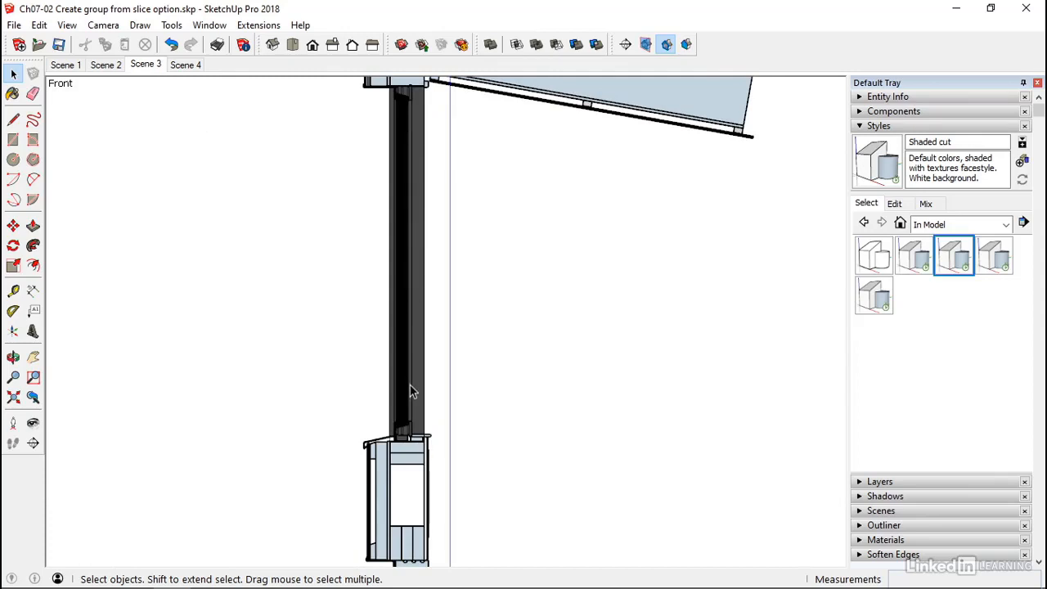
{"action": "scroll", "coordinate": [410, 385], "scroll_direction": "down", "scroll_amount": 4}
{"action": "middle_click_drag", "start_coordinate": [404, 479], "coordinate": [422, 255], "text": "shift"}
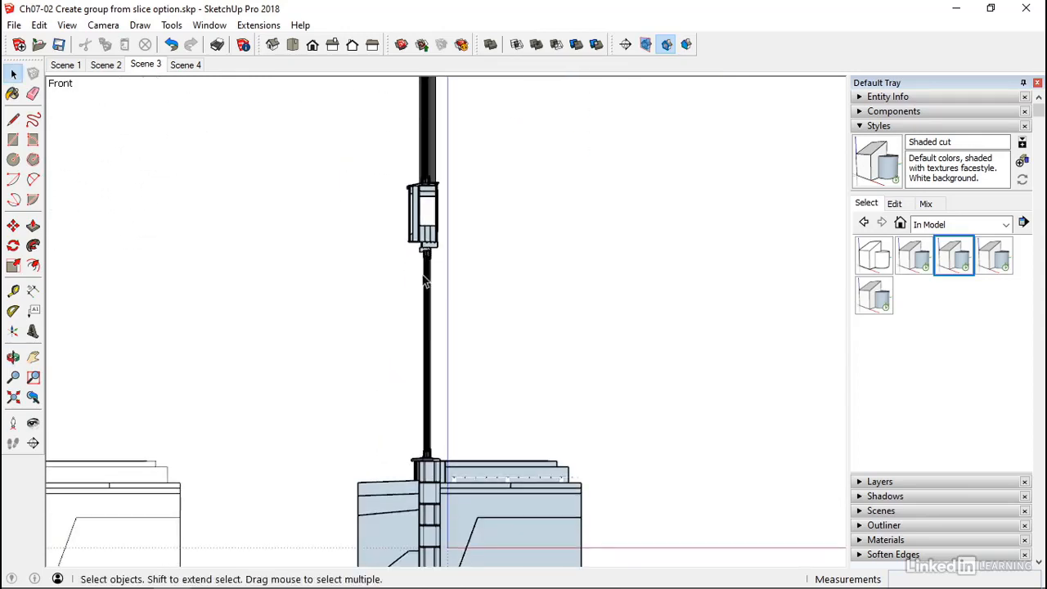
{"action": "middle_click_drag", "start_coordinate": [483, 469], "coordinate": [374, 369], "text": "shift"}
{"action": "scroll", "coordinate": [370, 369], "scroll_direction": "up", "scroll_amount": 6}
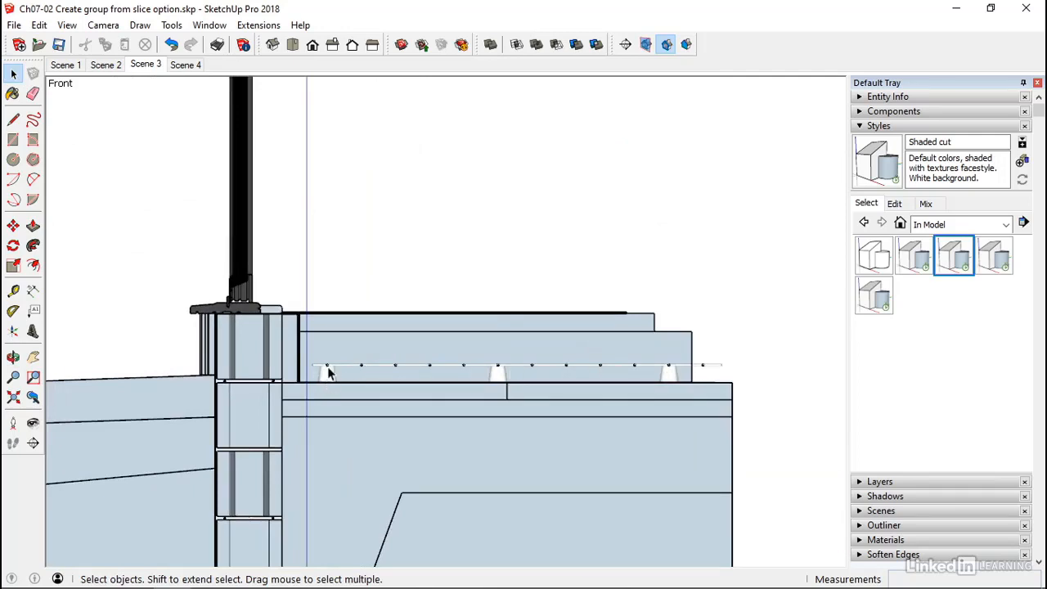
{"action": "scroll", "coordinate": [417, 366], "scroll_direction": "down", "scroll_amount": 2}
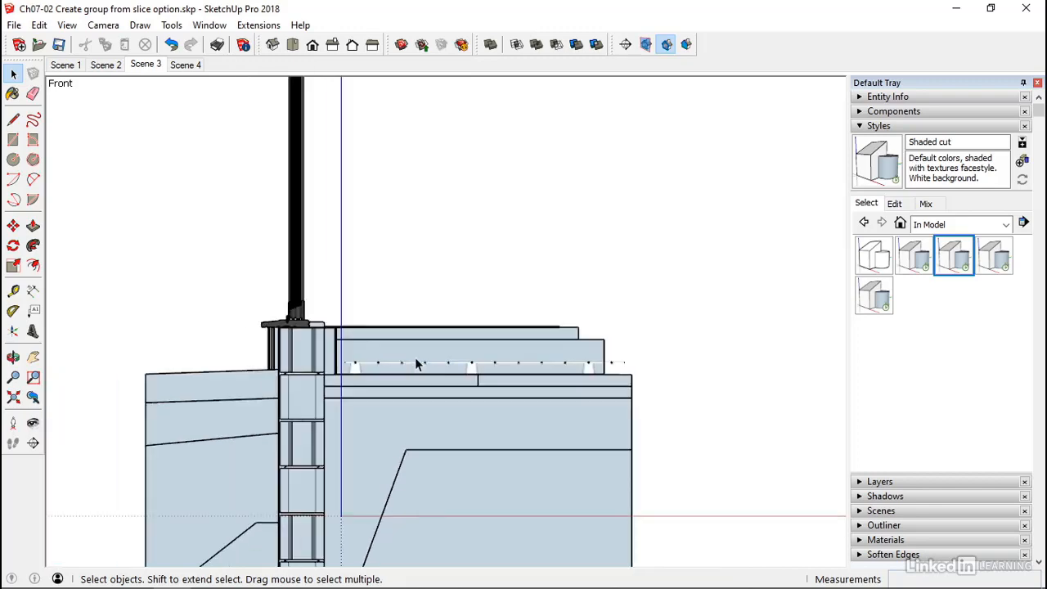
{"action": "scroll", "coordinate": [417, 365], "scroll_direction": "down", "scroll_amount": 5}
{"action": "middle_click_drag", "start_coordinate": [367, 320], "coordinate": [409, 363], "text": "shift"}
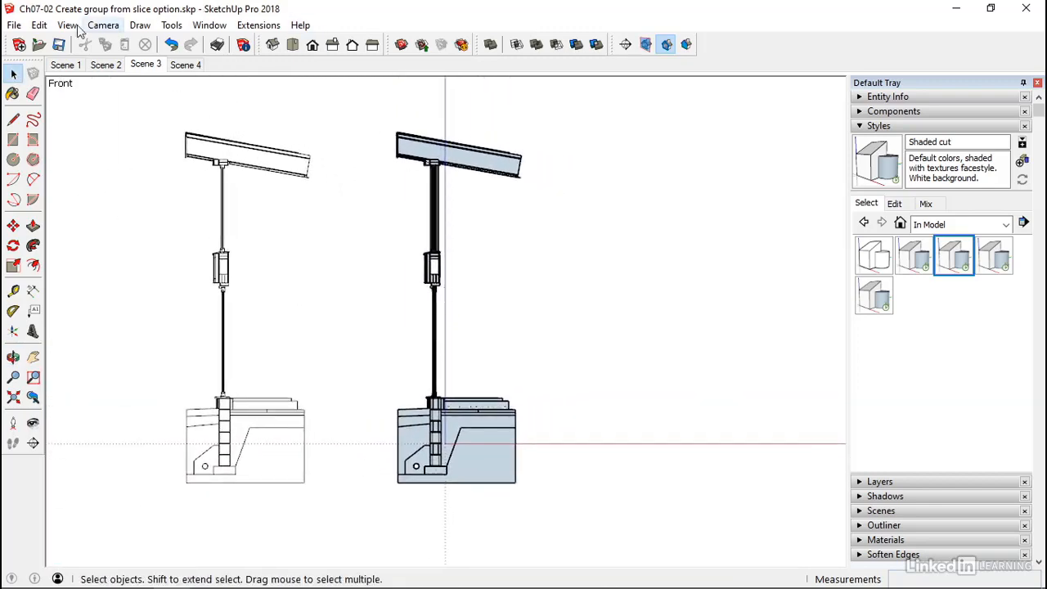
Export the front section view of Scene 3 as a 2D graphic
{"action": "left_click", "coordinate": [14, 24]}
{"action": "mouse_move", "coordinate": [44, 250]}
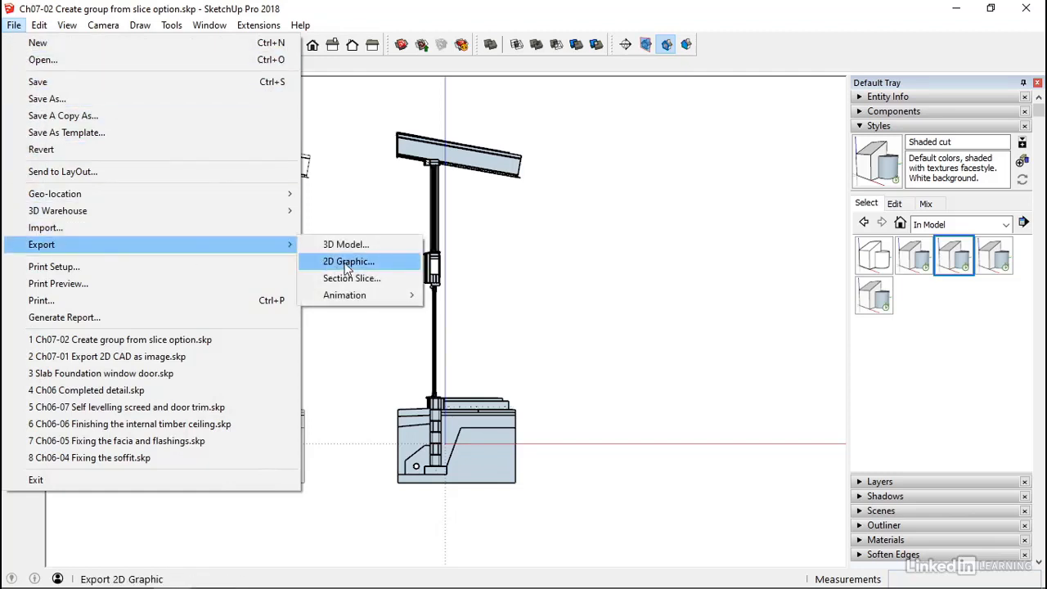
{"action": "left_click", "coordinate": [348, 262]}
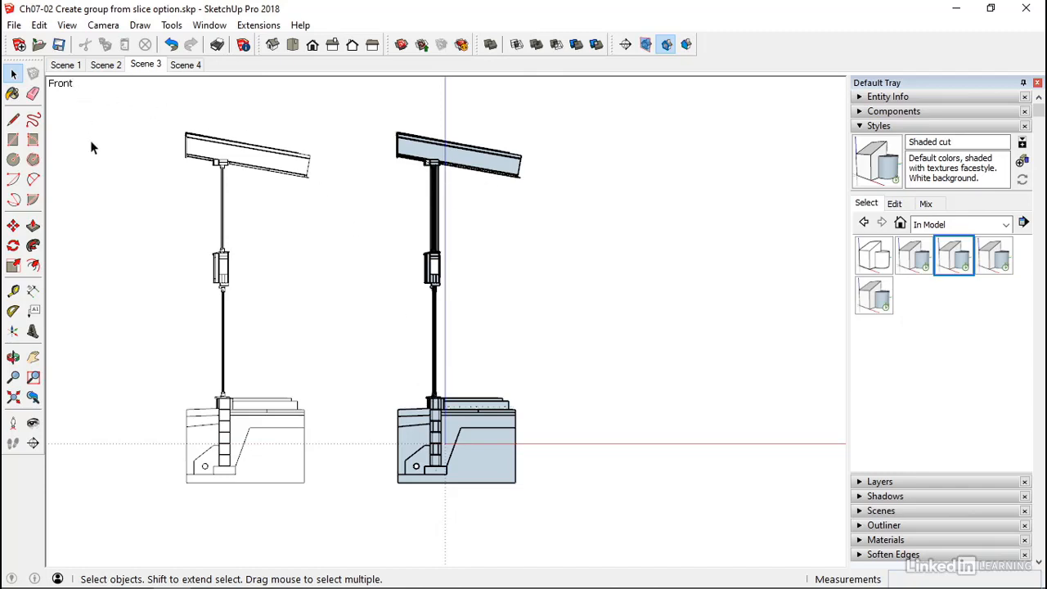
Select the slice group in an angled view and set up a section slice export as an AutoCAD DWG named Ch07-02 Export section slice
{"action": "middle_click_drag", "start_coordinate": [131, 269], "coordinate": [360, 316]}
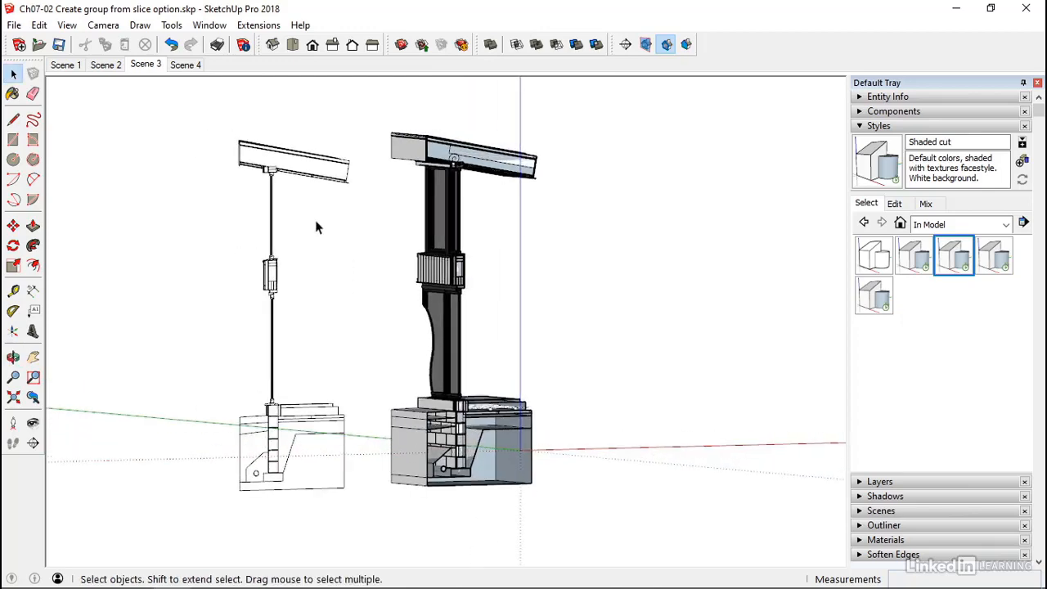
{"action": "left_click", "coordinate": [270, 275]}
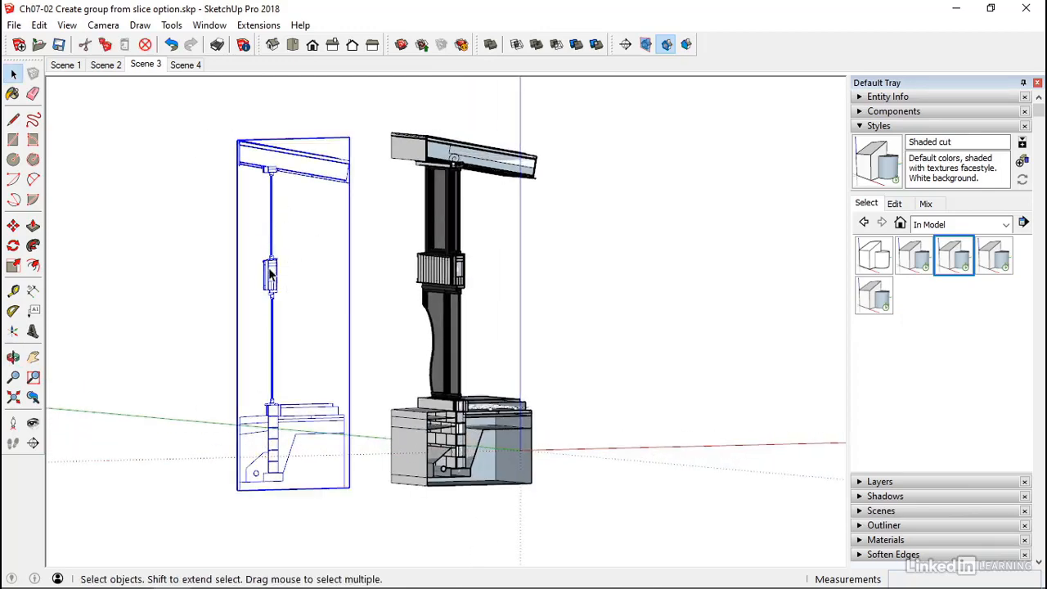
{"action": "left_click", "coordinate": [14, 25]}
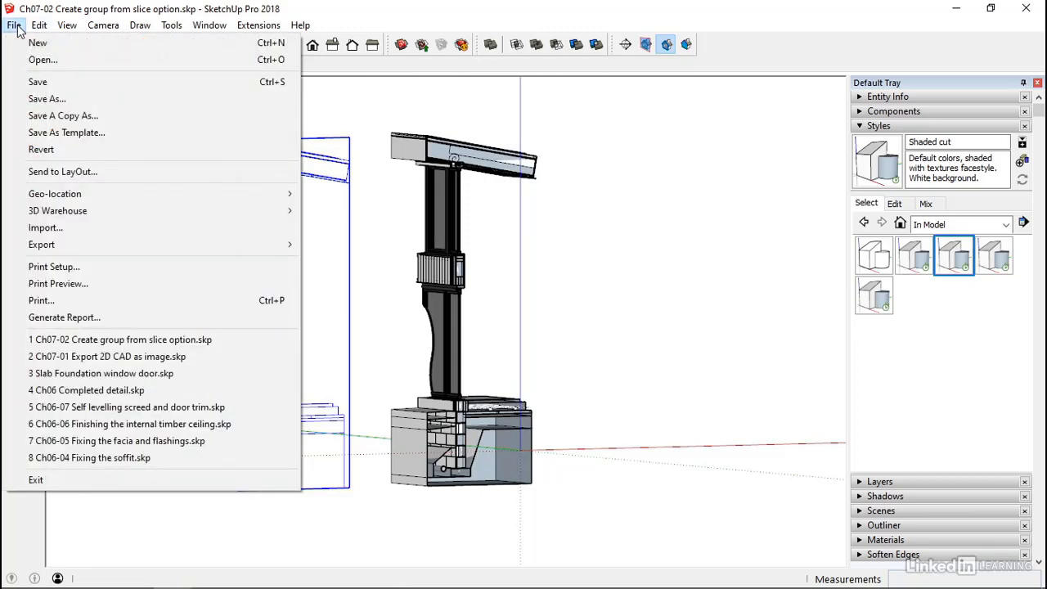
{"action": "mouse_move", "coordinate": [56, 246]}
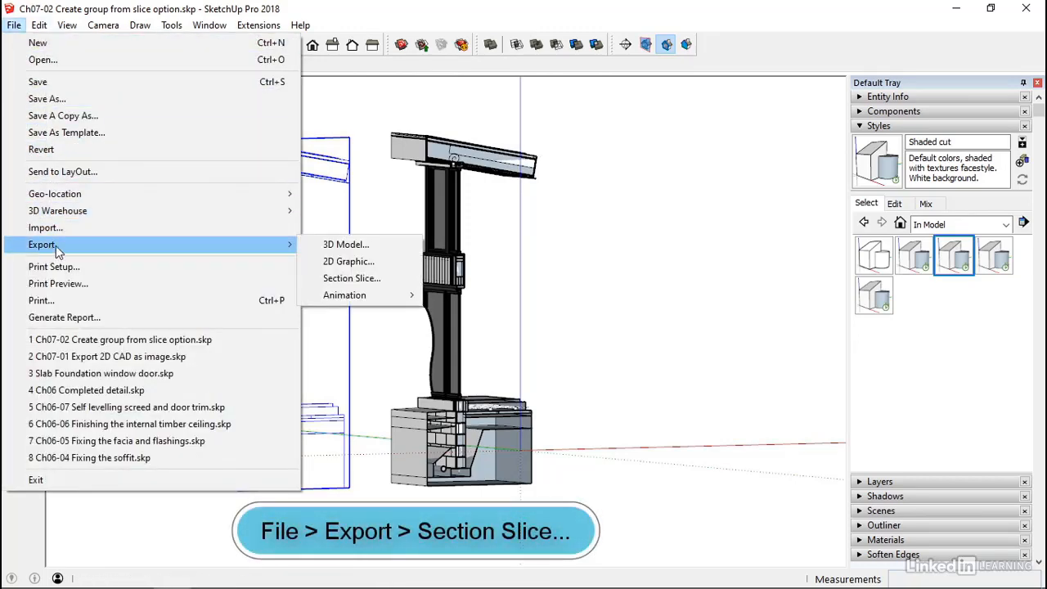
{"action": "left_click", "coordinate": [348, 282]}
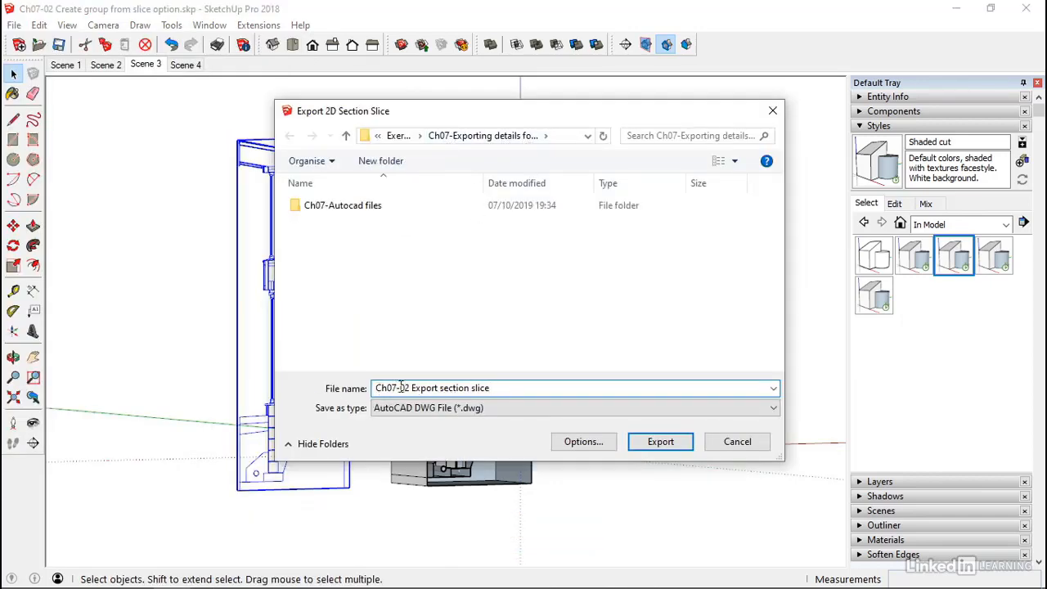
Set the slice export's AutoCAD version to AutoCAD 2013, keeping True Section and Full Scale, and export the DWG
{"action": "left_click", "coordinate": [580, 443]}
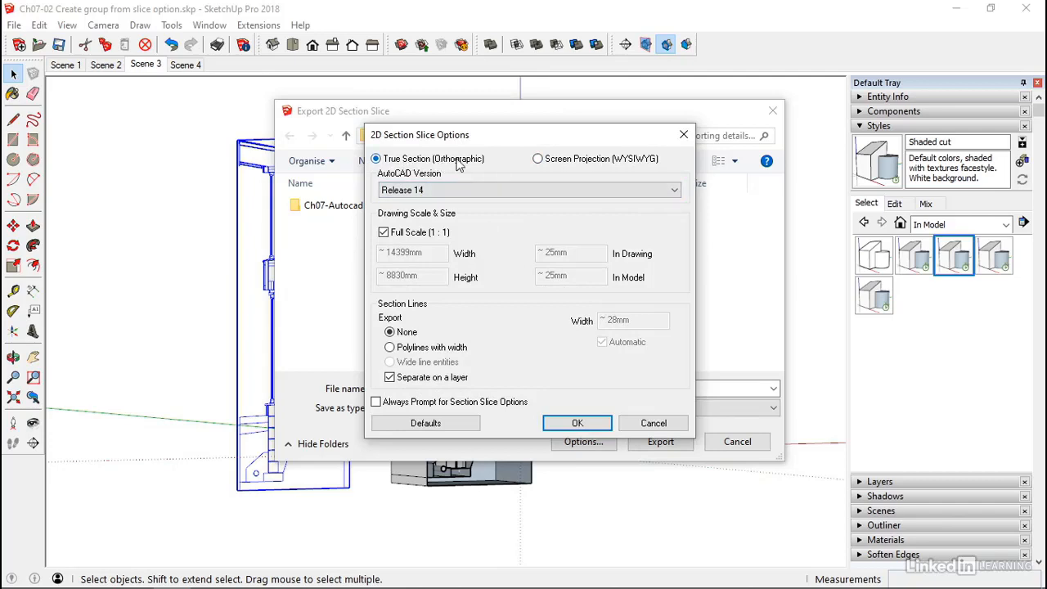
{"action": "left_click", "coordinate": [416, 189]}
{"action": "left_click", "coordinate": [419, 276]}
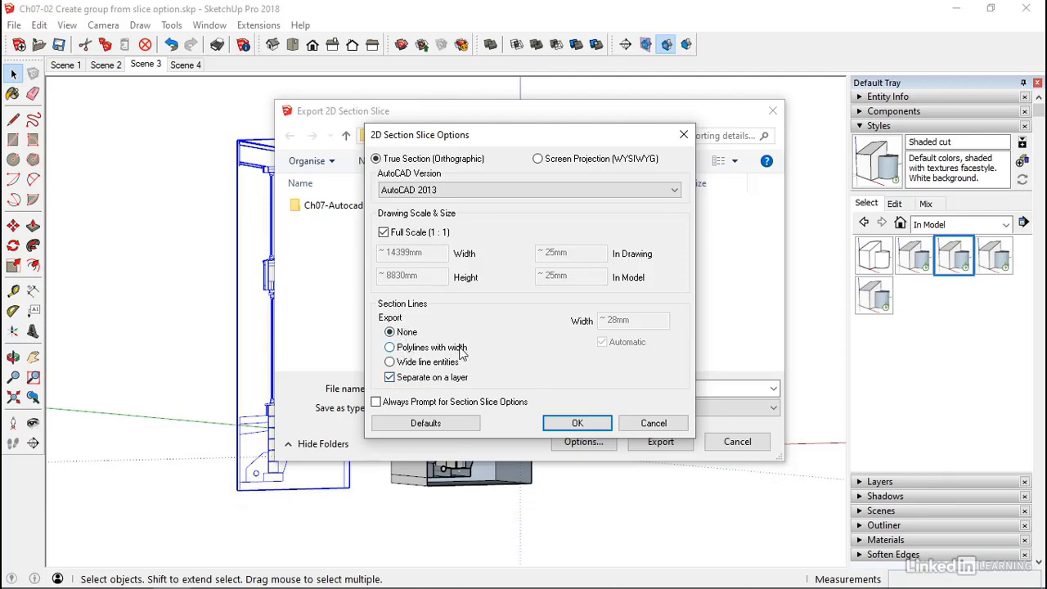
{"action": "left_click", "coordinate": [564, 426]}
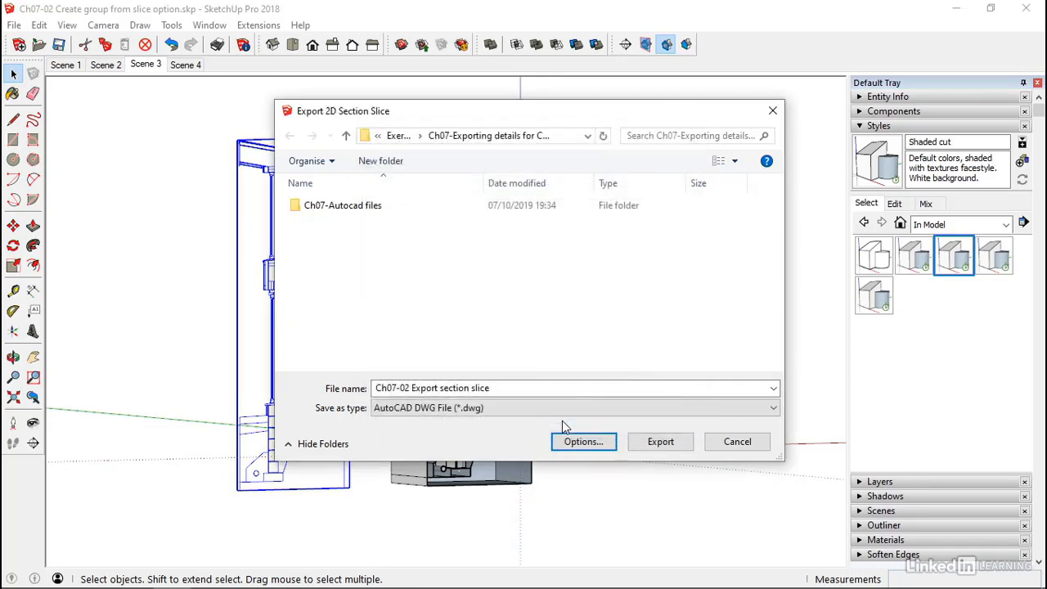
{"action": "left_click", "coordinate": [661, 441]}
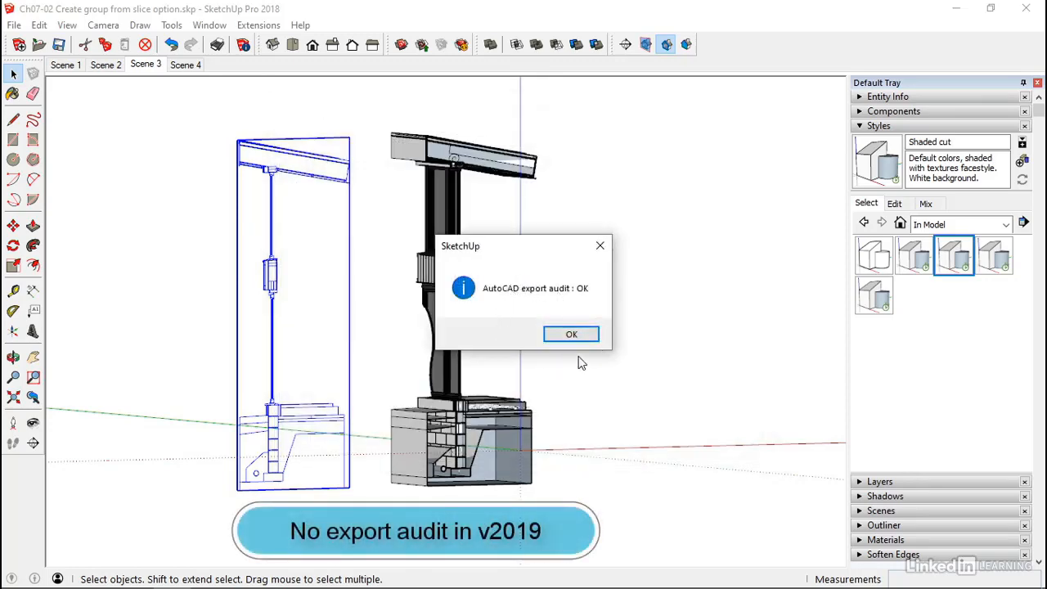
{"action": "left_click", "coordinate": [576, 334]}
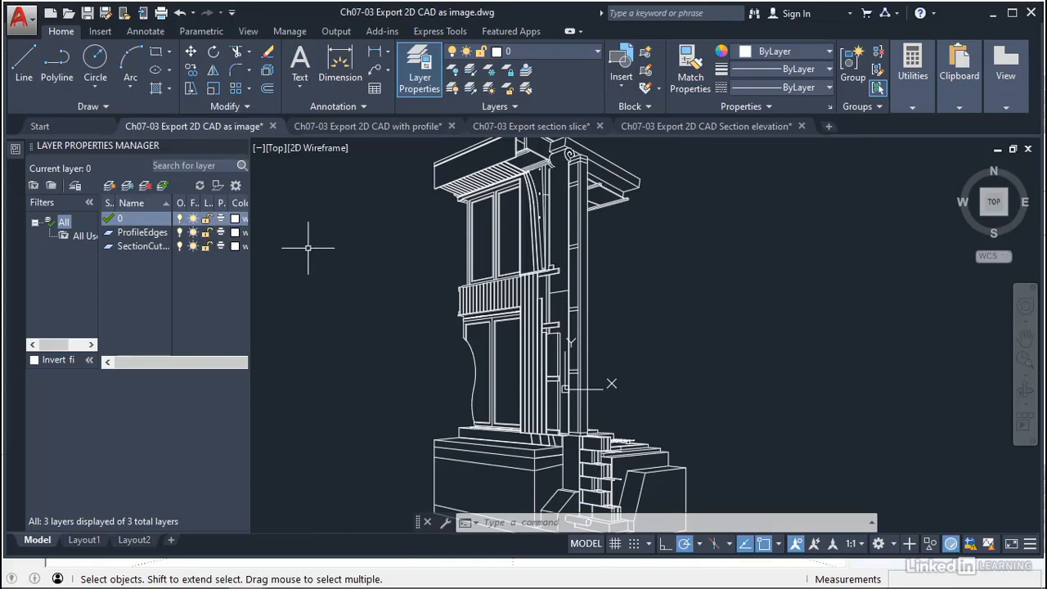
In AutoCAD, review the exported profile, section slice and section elevation drawings one after another
{"action": "mouse_move", "coordinate": [159, 133]}
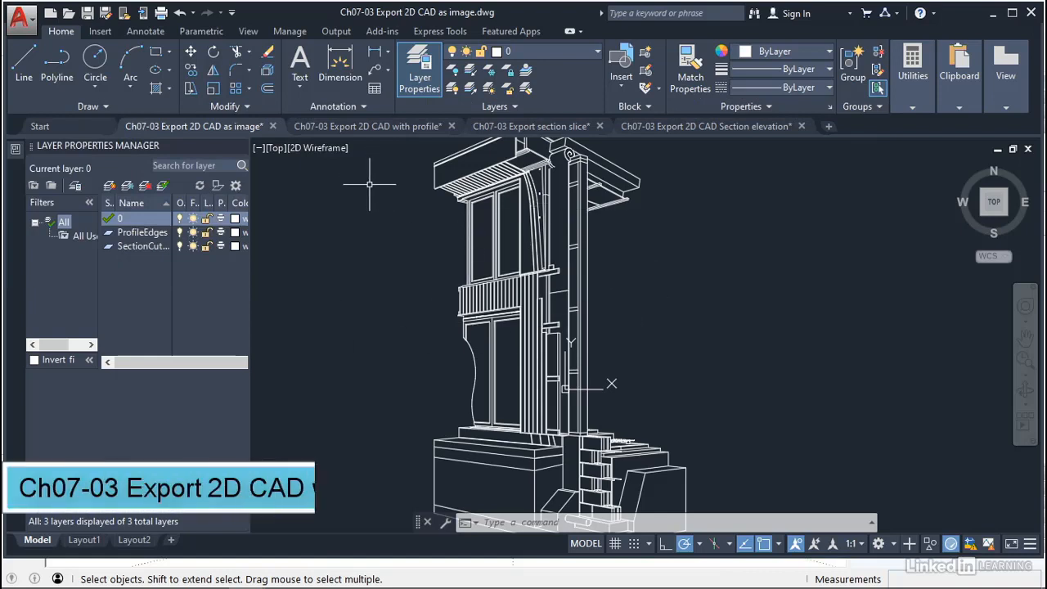
{"action": "left_click", "coordinate": [408, 124]}
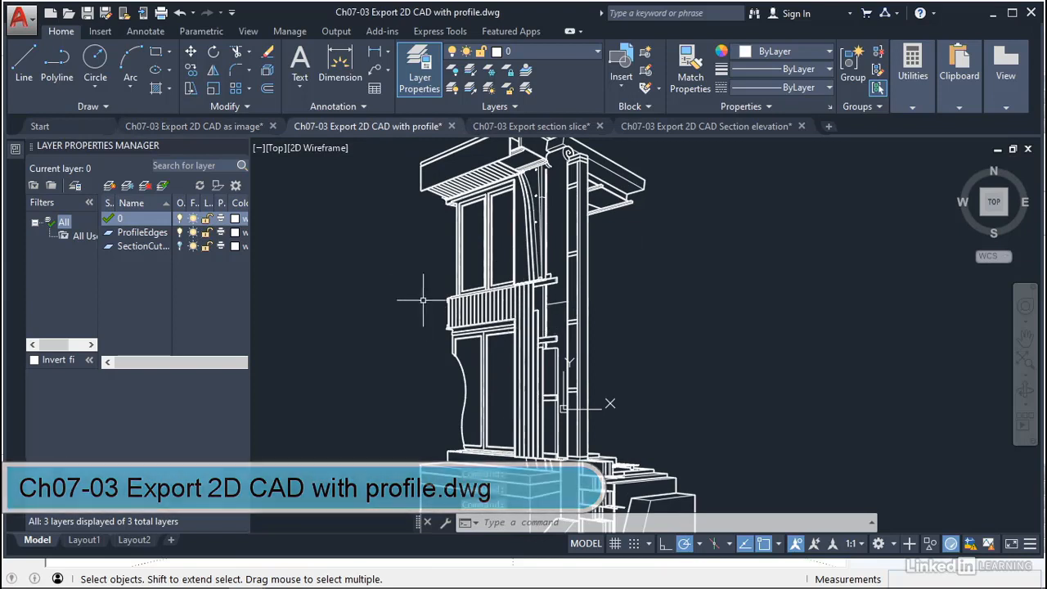
{"action": "left_click", "coordinate": [553, 127]}
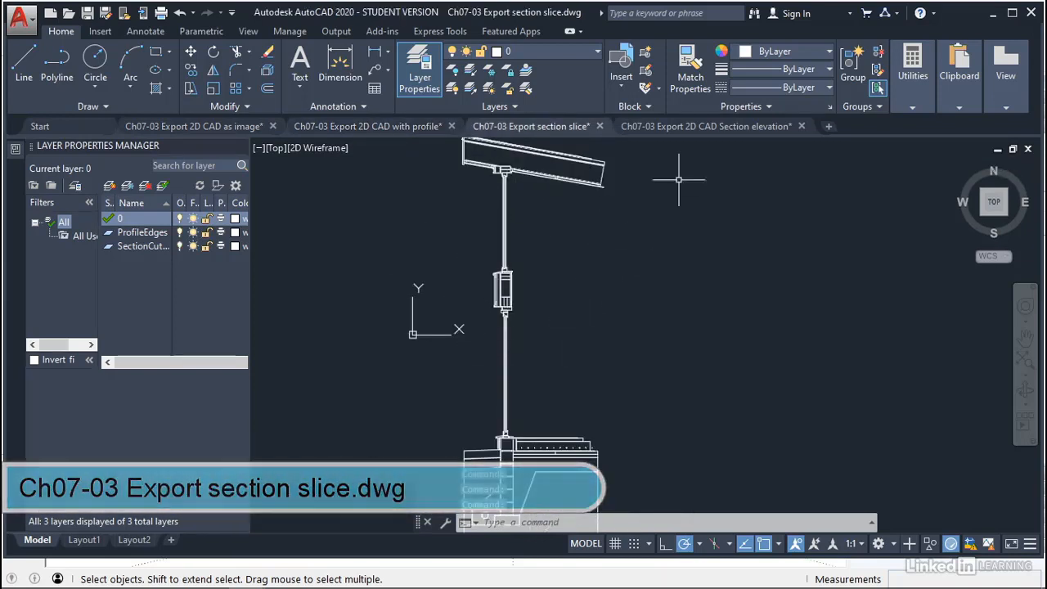
{"action": "left_click", "coordinate": [709, 128]}
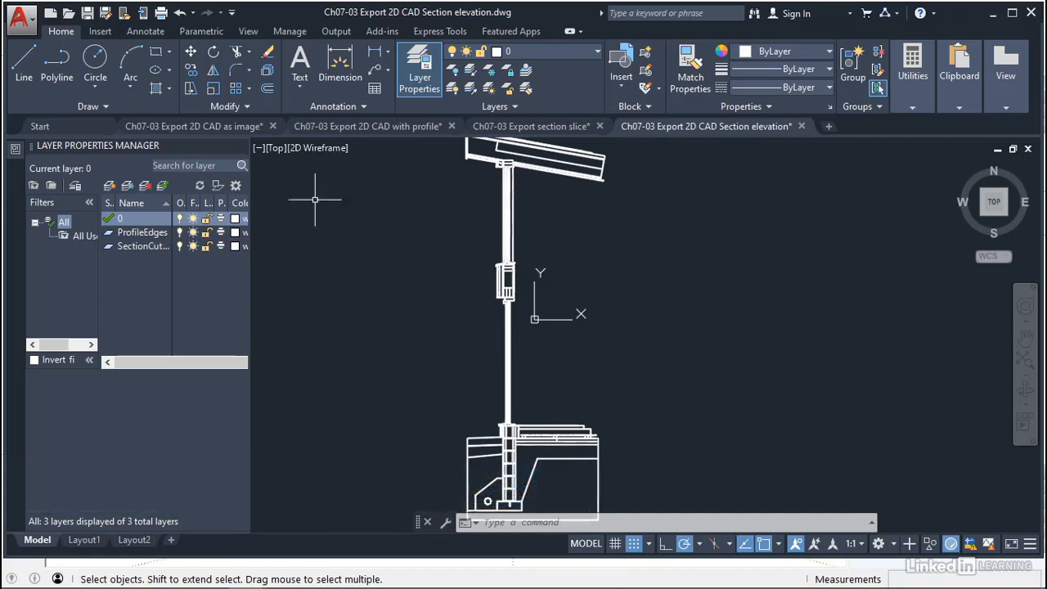
In the Export 2D CAD as image drawing, select the short edges at the vertical cladding's top end to inspect their segments, and deselect them
{"action": "left_click", "coordinate": [234, 130]}
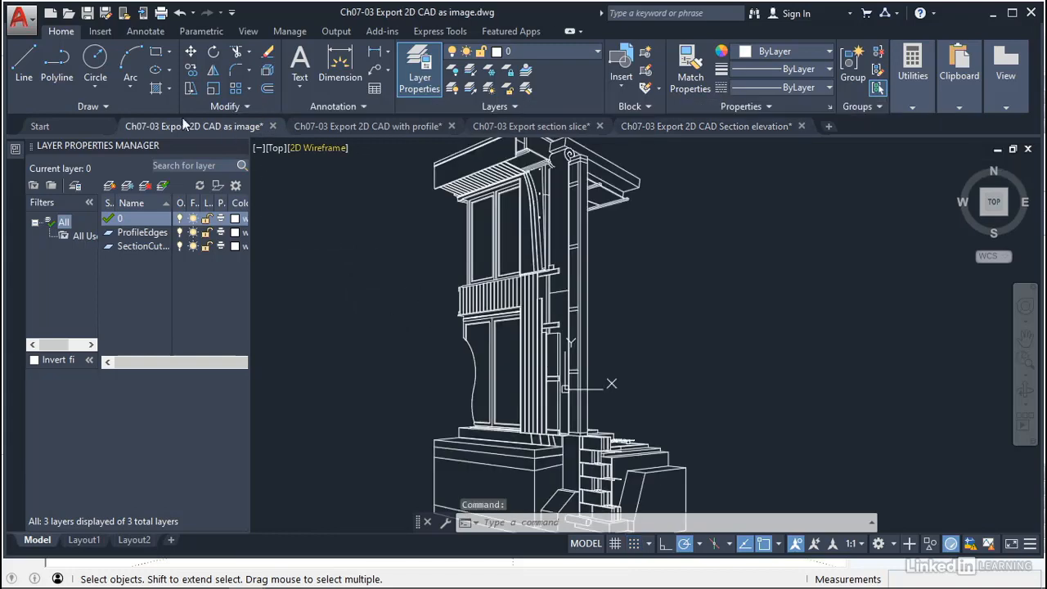
{"action": "scroll", "coordinate": [556, 352], "scroll_direction": "up", "scroll_amount": 5}
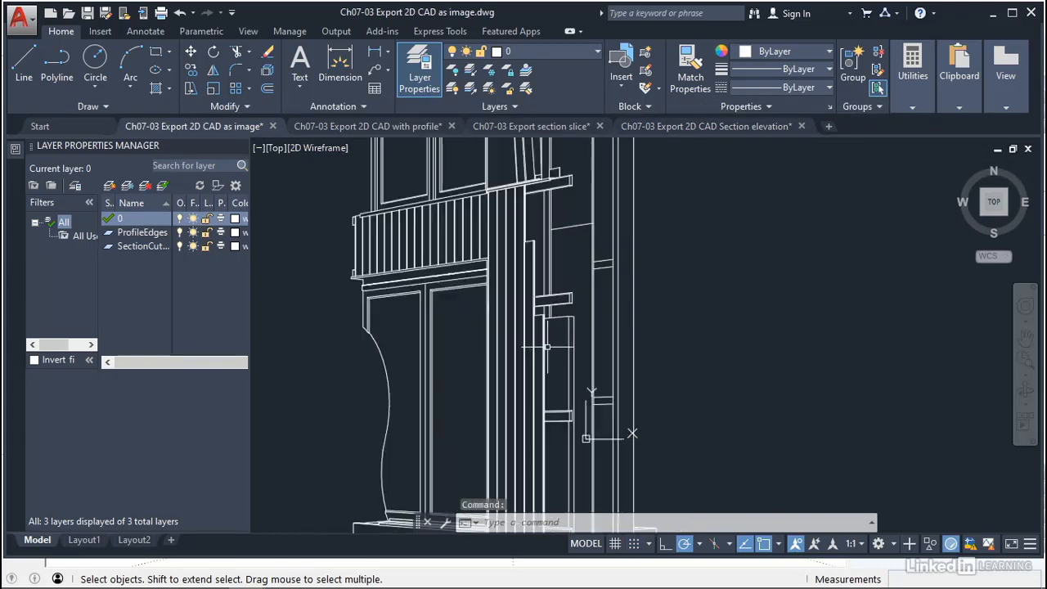
{"action": "scroll", "coordinate": [546, 323], "scroll_direction": "up", "scroll_amount": 5}
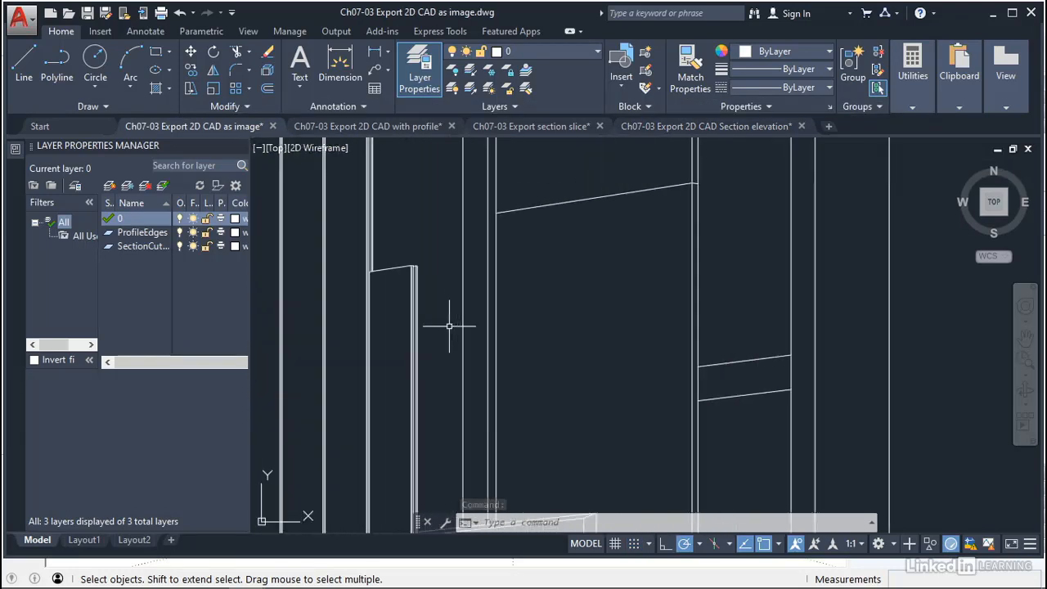
{"action": "scroll", "coordinate": [483, 360], "scroll_direction": "up", "scroll_amount": 5}
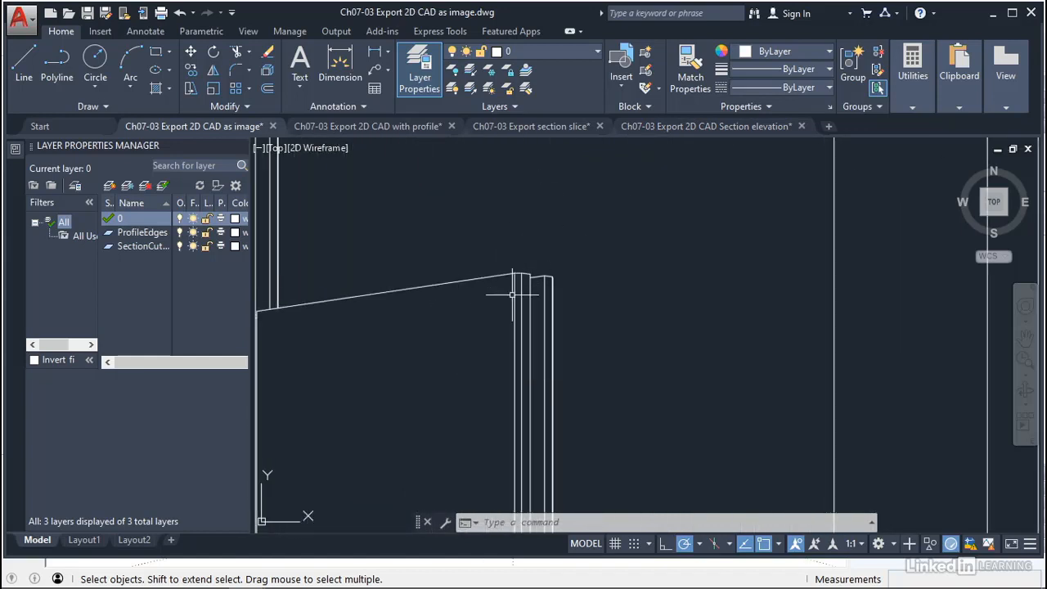
{"action": "scroll", "coordinate": [523, 274], "scroll_direction": "up", "scroll_amount": 3}
{"action": "left_click", "coordinate": [475, 227]}
{"action": "left_click", "coordinate": [620, 355]}
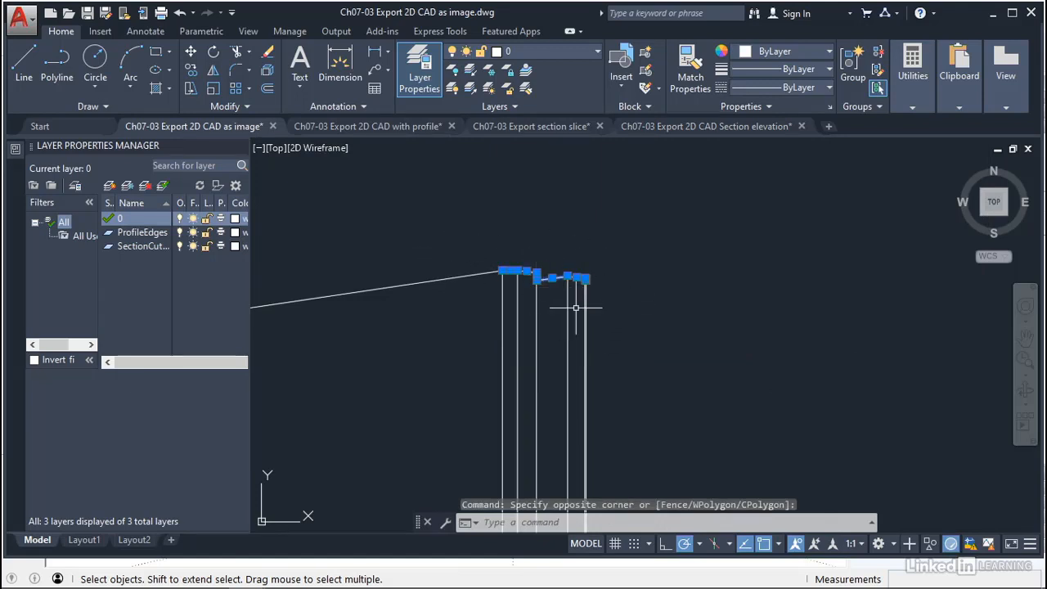
{"action": "key", "text": "Escape"}
Select the curved break line beside the lower window to inspect its segments, and clear the selection
{"action": "scroll", "coordinate": [576, 307], "scroll_direction": "up", "scroll_amount": 5}
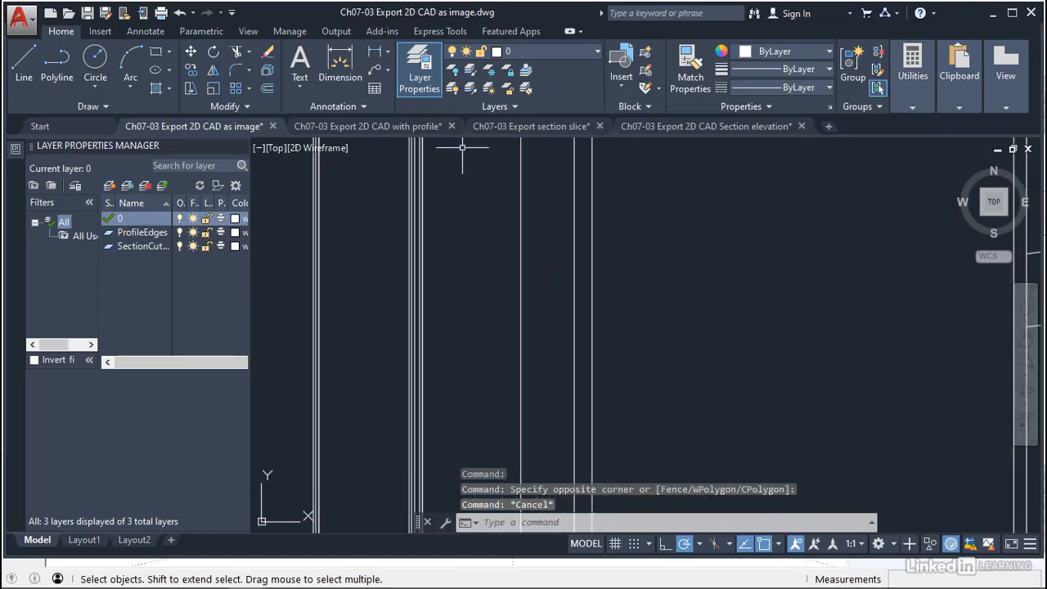
{"action": "scroll", "coordinate": [462, 147], "scroll_direction": "down", "scroll_amount": 5}
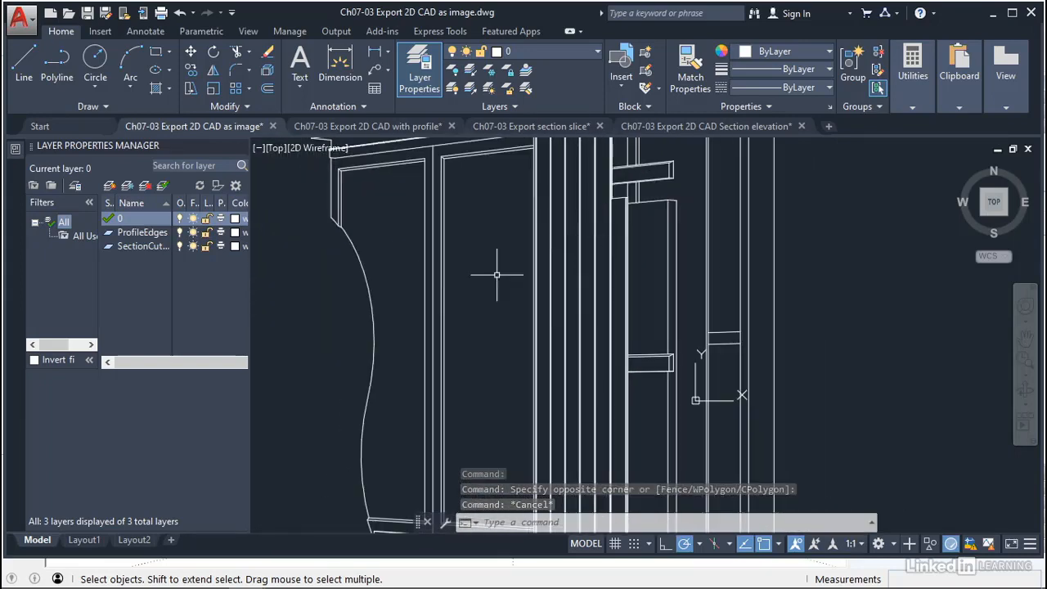
{"action": "left_click", "coordinate": [309, 192]}
{"action": "left_click", "coordinate": [430, 443]}
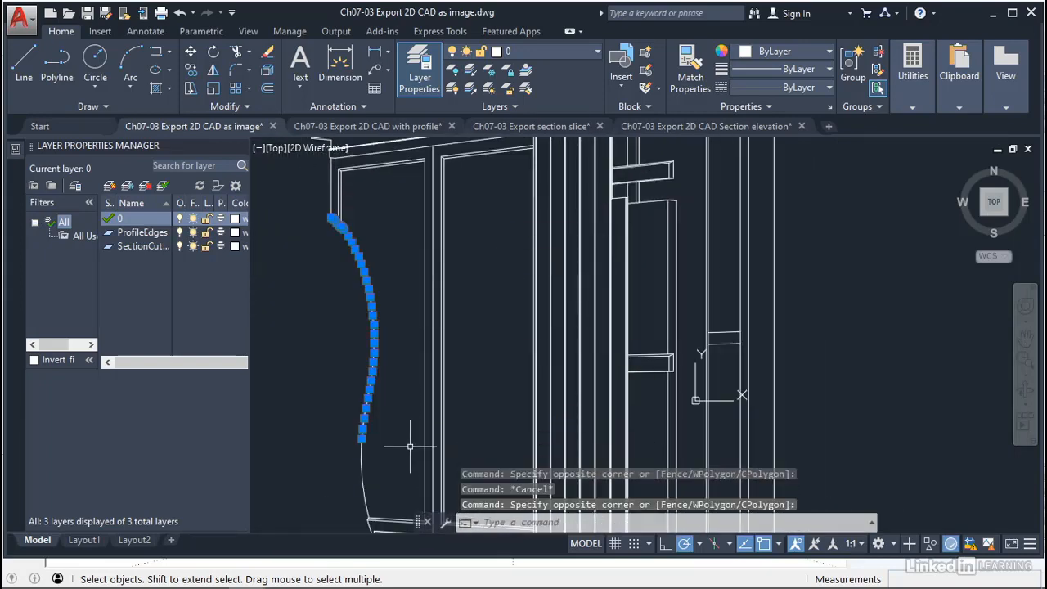
{"action": "key", "text": "Escape"}
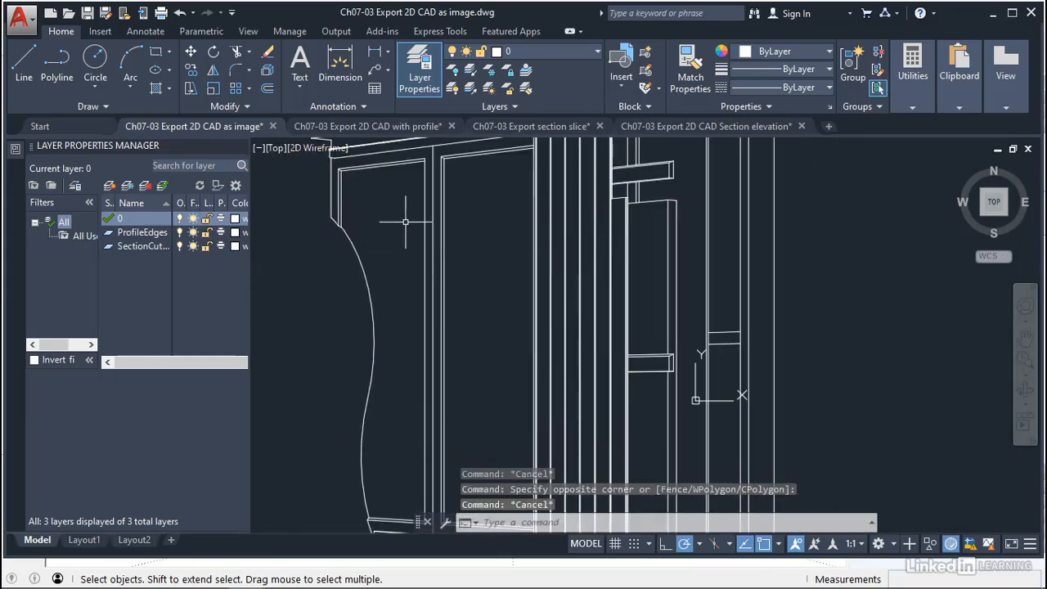
Select the small round fixing with holes in the upper wall to check its linework, deselect it and return to the overall building view
{"action": "middle_click_drag", "start_coordinate": [416, 131], "coordinate": [422, 302]}
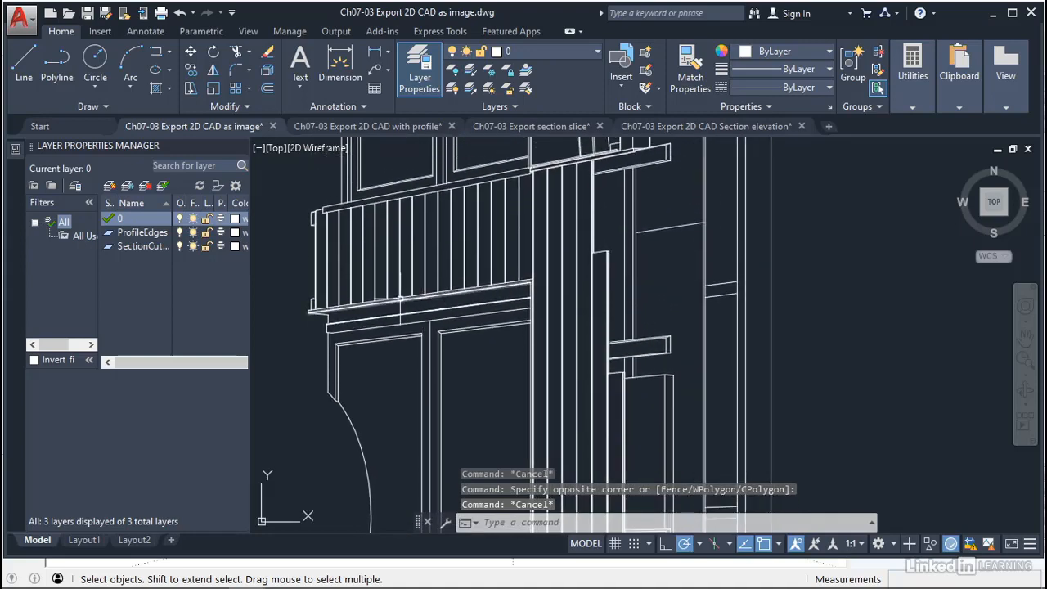
{"action": "middle_click_drag", "start_coordinate": [498, 259], "coordinate": [495, 427]}
{"action": "scroll", "coordinate": [576, 331], "scroll_direction": "up", "scroll_amount": 2}
{"action": "scroll", "coordinate": [532, 234], "scroll_direction": "up", "scroll_amount": 5}
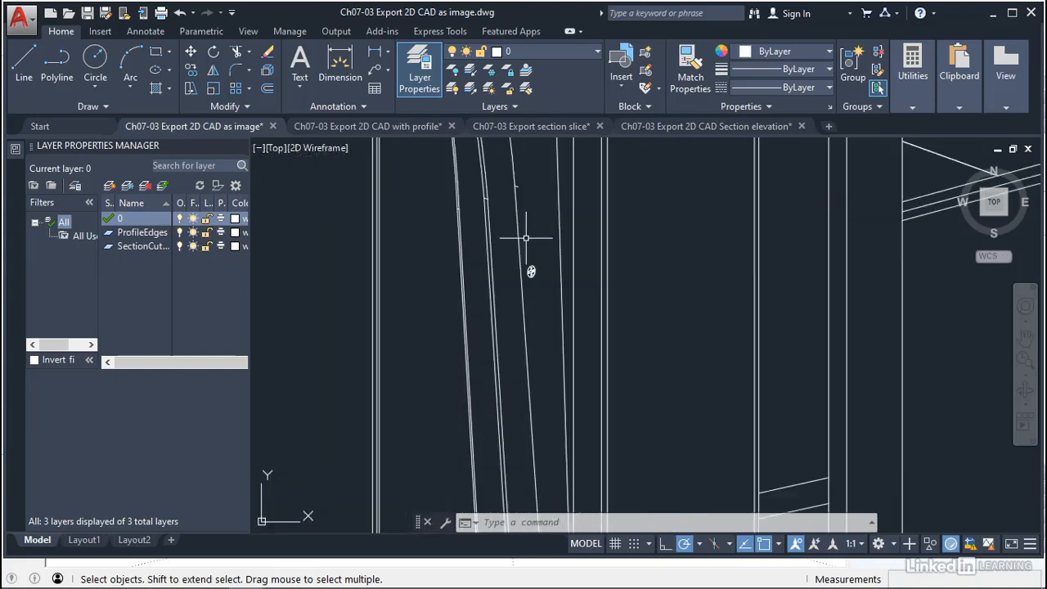
{"action": "left_click", "coordinate": [522, 221]}
{"action": "left_click", "coordinate": [596, 341]}
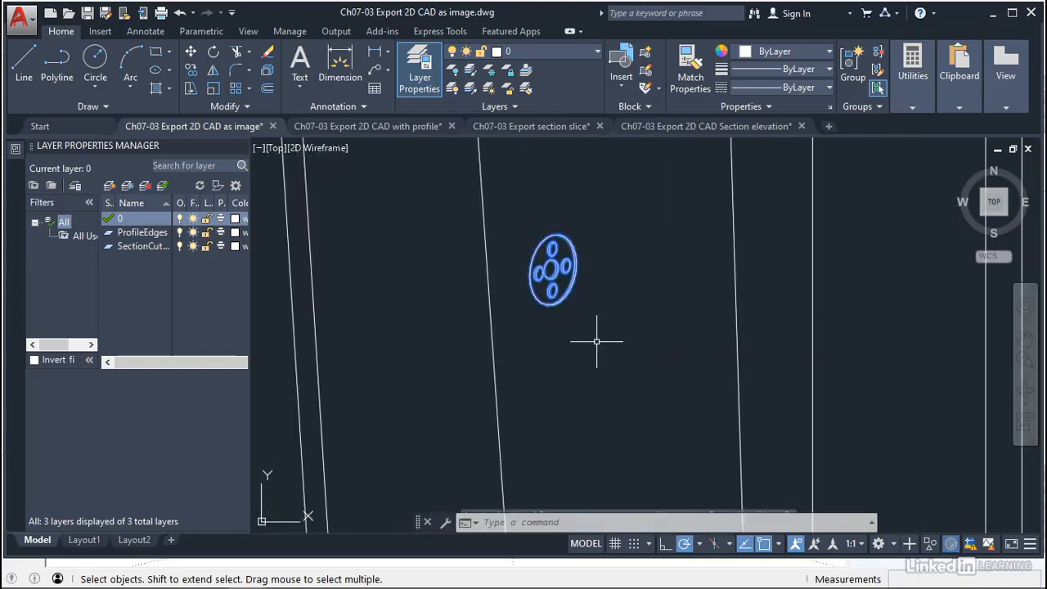
{"action": "key", "text": "Escape"}
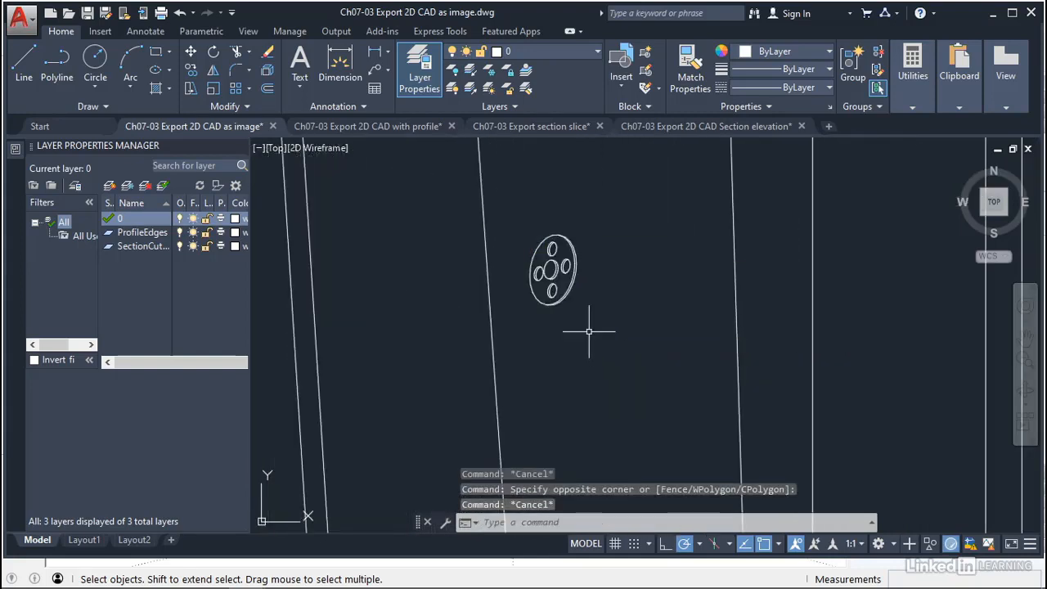
{"action": "scroll", "coordinate": [592, 331], "scroll_direction": "down", "scroll_amount": 8}
{"action": "scroll", "coordinate": [589, 331], "scroll_direction": "down", "scroll_amount": 1}
{"action": "middle_click_drag", "start_coordinate": [589, 331], "coordinate": [490, 264]}
{"action": "scroll", "coordinate": [553, 319], "scroll_direction": "down", "scroll_amount": 2}
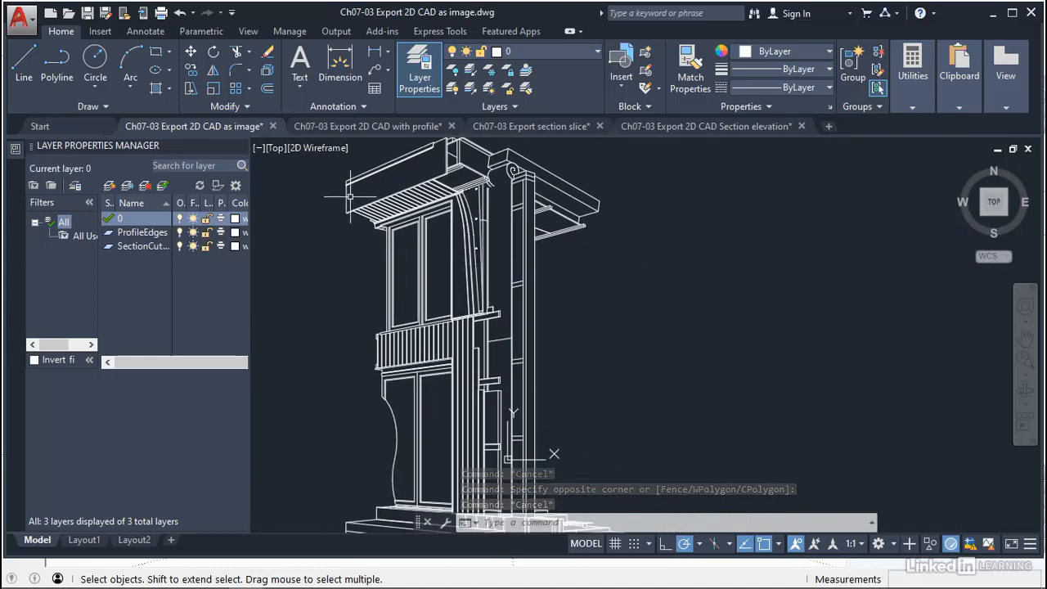
Switch the image drawing to the Front view and select all the linework to check its start and end Z properties
{"action": "scroll", "coordinate": [504, 446], "scroll_direction": "down", "scroll_amount": 2}
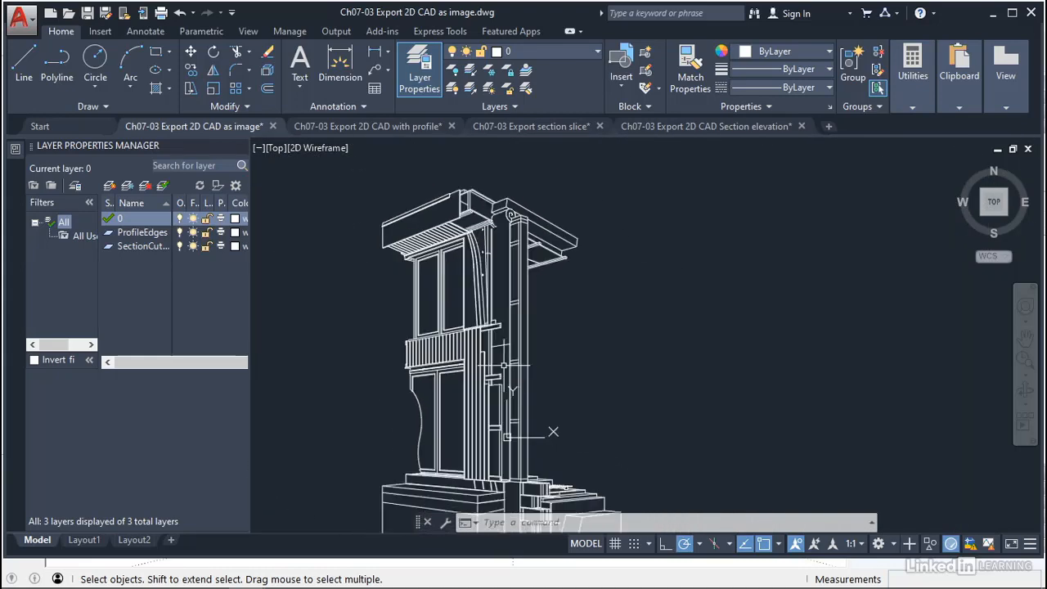
{"action": "middle_click_drag", "start_coordinate": [491, 407], "coordinate": [491, 374]}
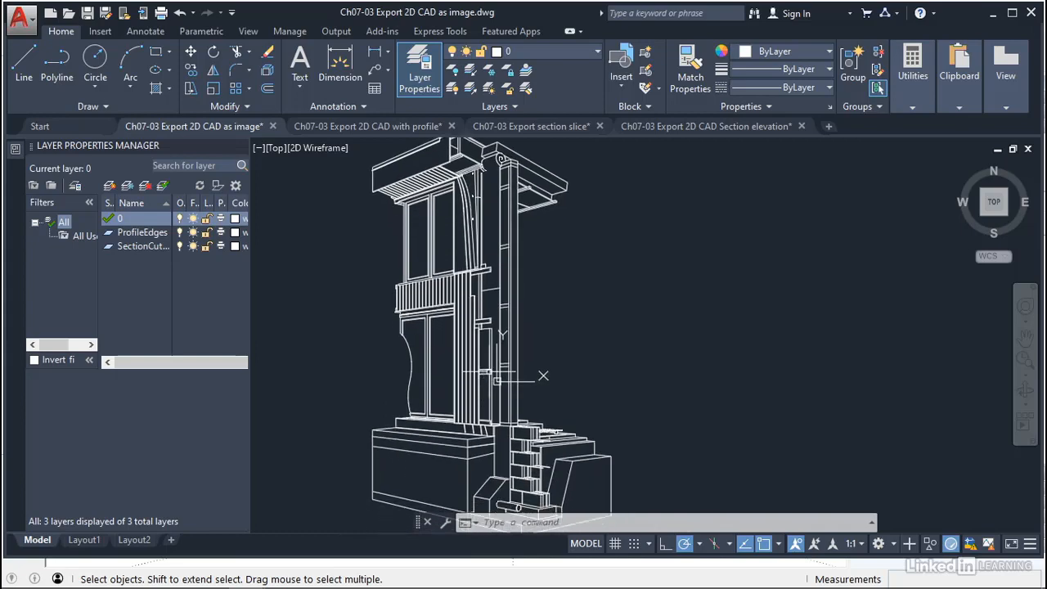
{"action": "left_click", "coordinate": [995, 218]}
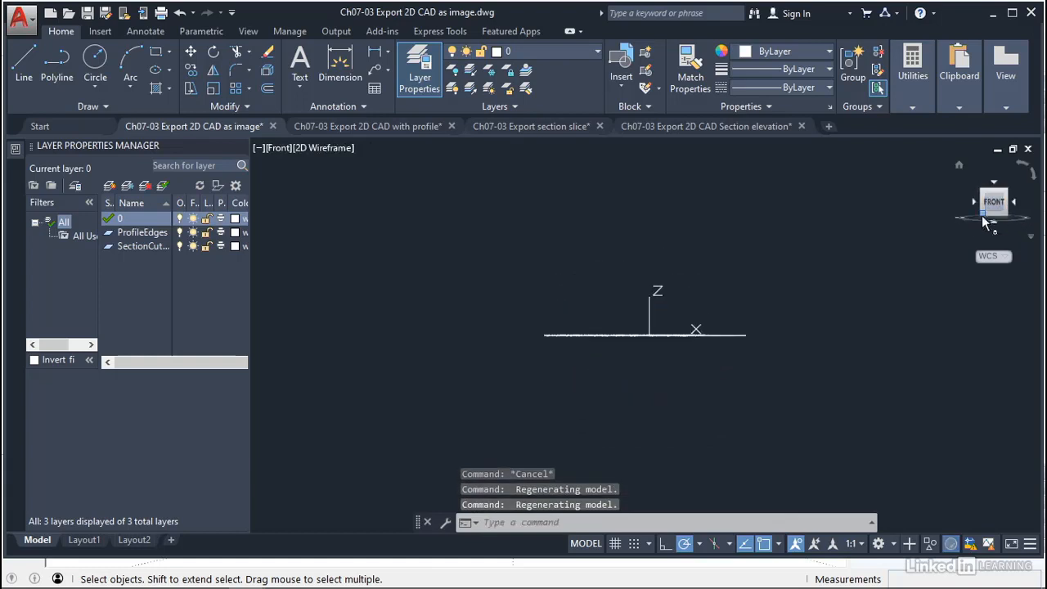
{"action": "left_click", "coordinate": [500, 303]}
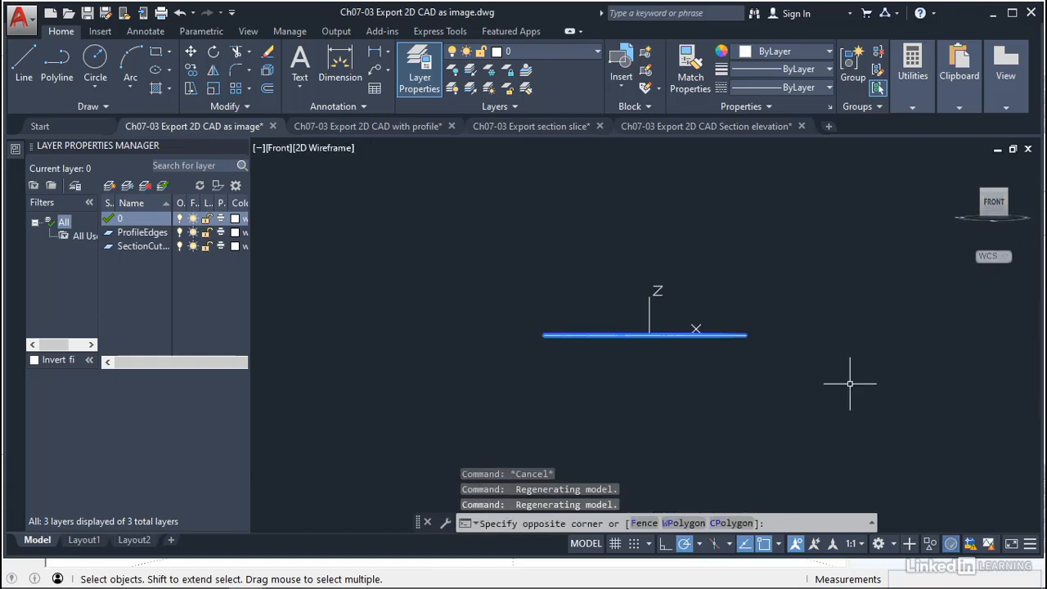
{"action": "left_click", "coordinate": [851, 383]}
{"action": "mouse_move", "coordinate": [18, 154]}
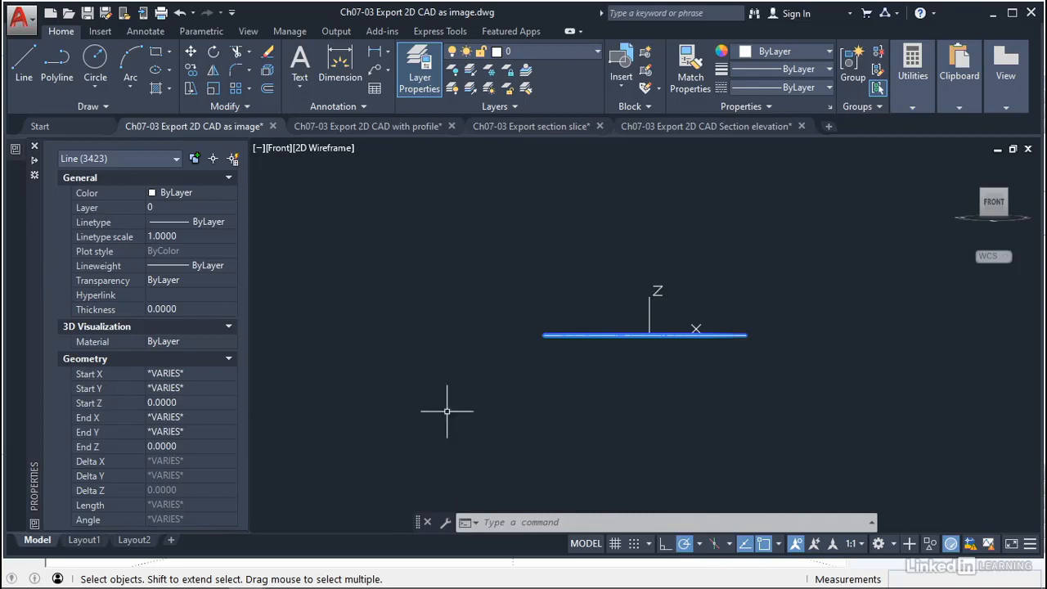
Return the drawing to the Top view and clear the selection
{"action": "left_click", "coordinate": [994, 182]}
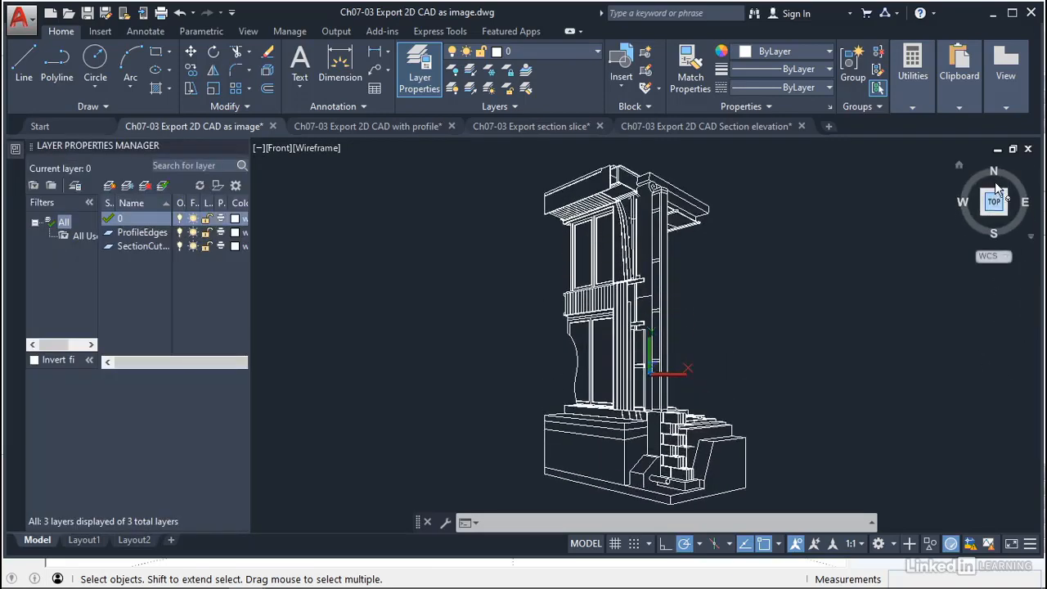
{"action": "key", "text": "Escape"}
{"action": "key", "text": "Escape"}
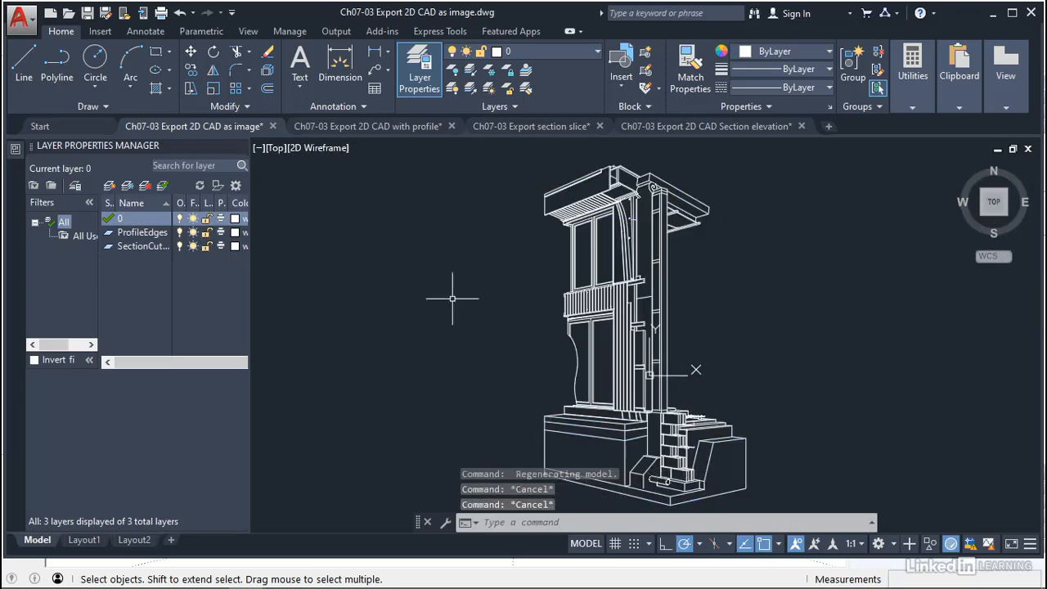
Switch to the Export 2D CAD with profile drawing and examine the thick profile edges around the upper window and wall
{"action": "left_click", "coordinate": [346, 133]}
{"action": "scroll", "coordinate": [546, 319], "scroll_direction": "up", "scroll_amount": 5}
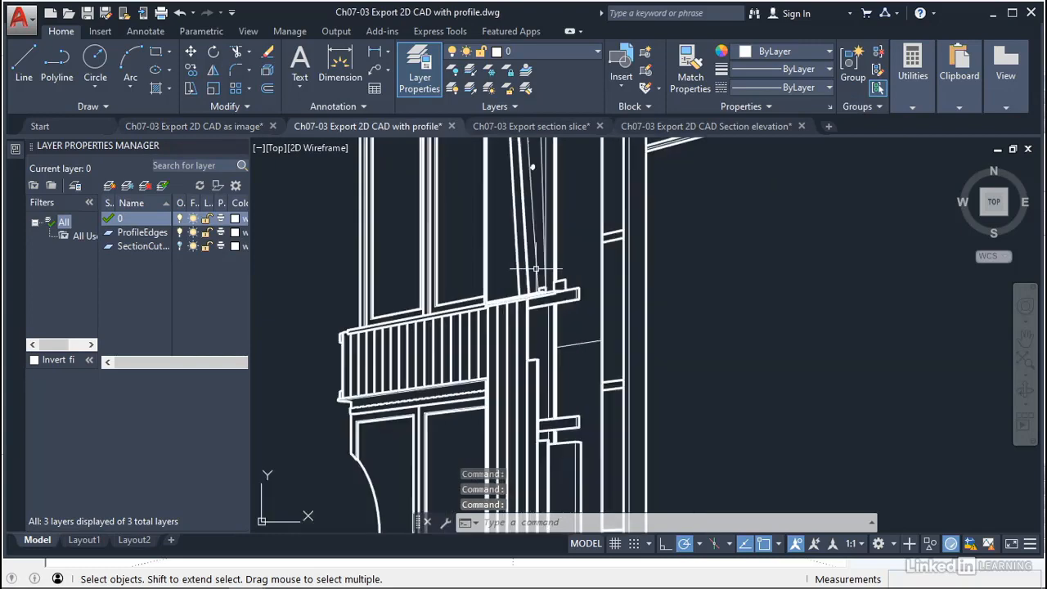
{"action": "middle_click_drag", "start_coordinate": [589, 268], "coordinate": [622, 412]}
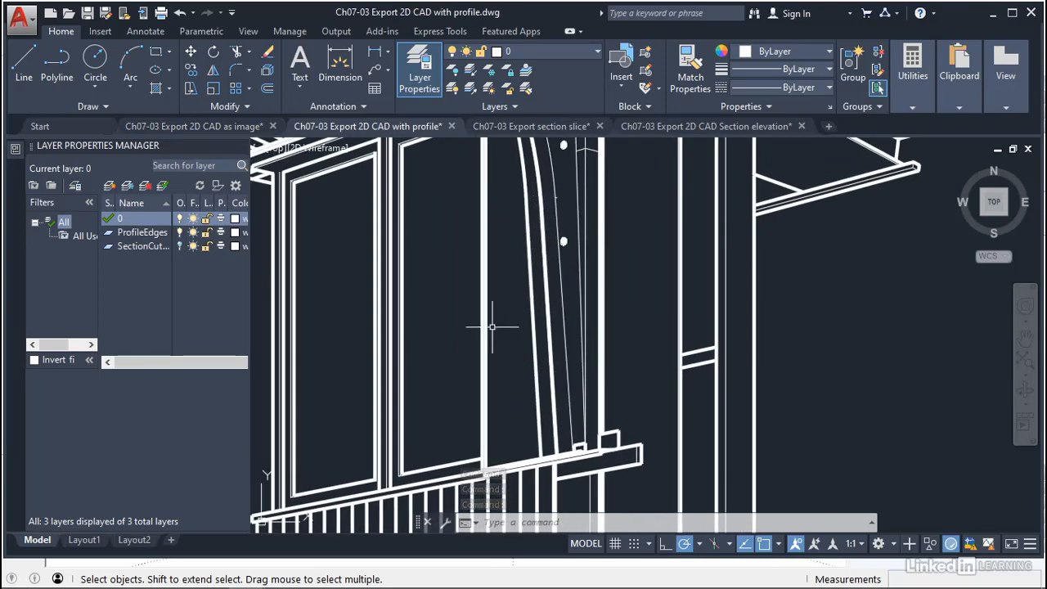
{"action": "middle_click_drag", "start_coordinate": [568, 292], "coordinate": [562, 369]}
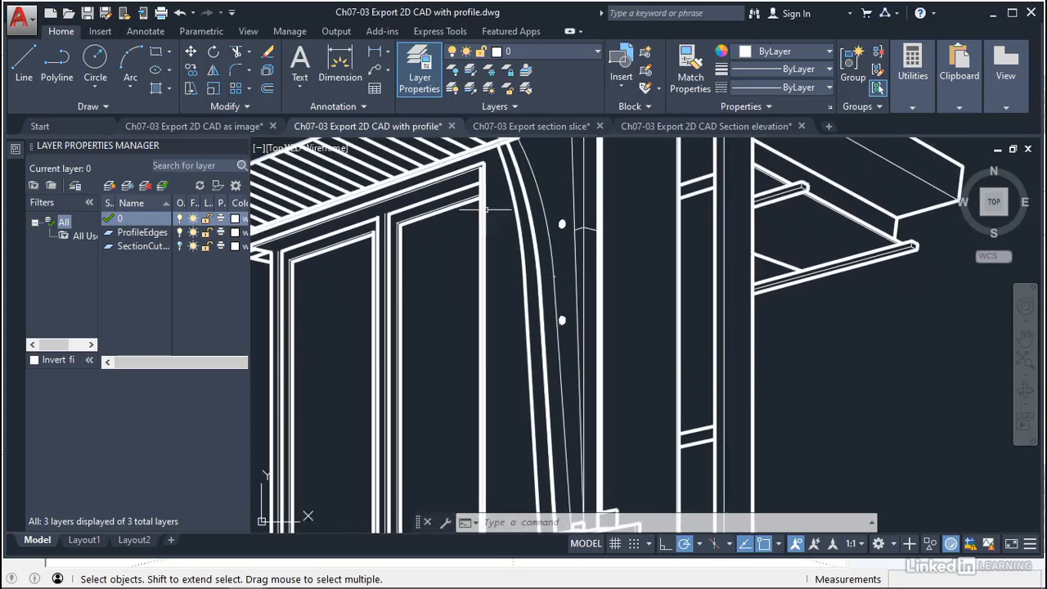
{"action": "scroll", "coordinate": [487, 204], "scroll_direction": "down", "scroll_amount": 5}
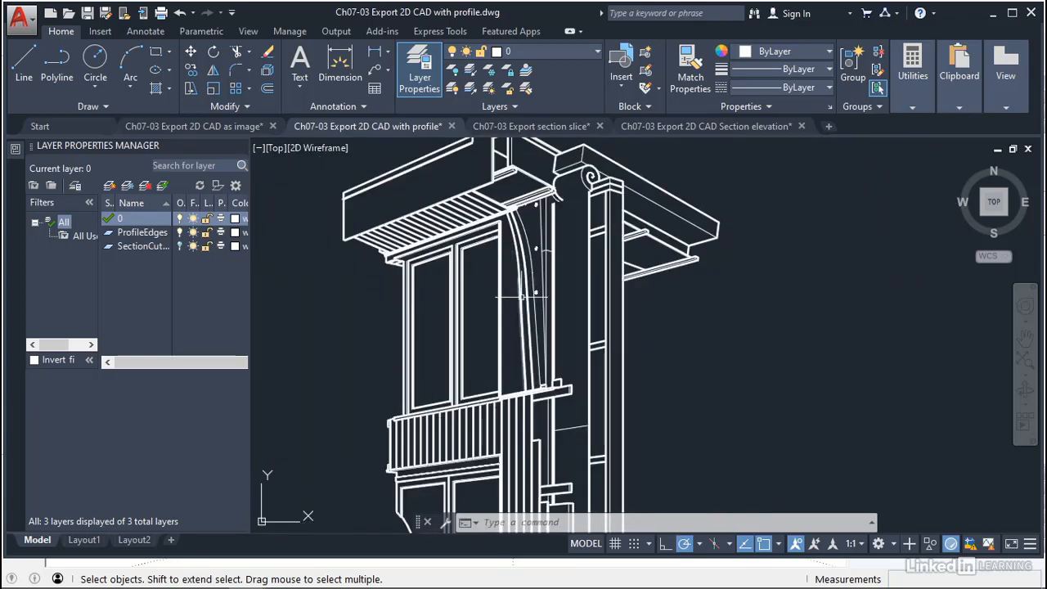
{"action": "middle_click_drag", "start_coordinate": [521, 298], "coordinate": [496, 284]}
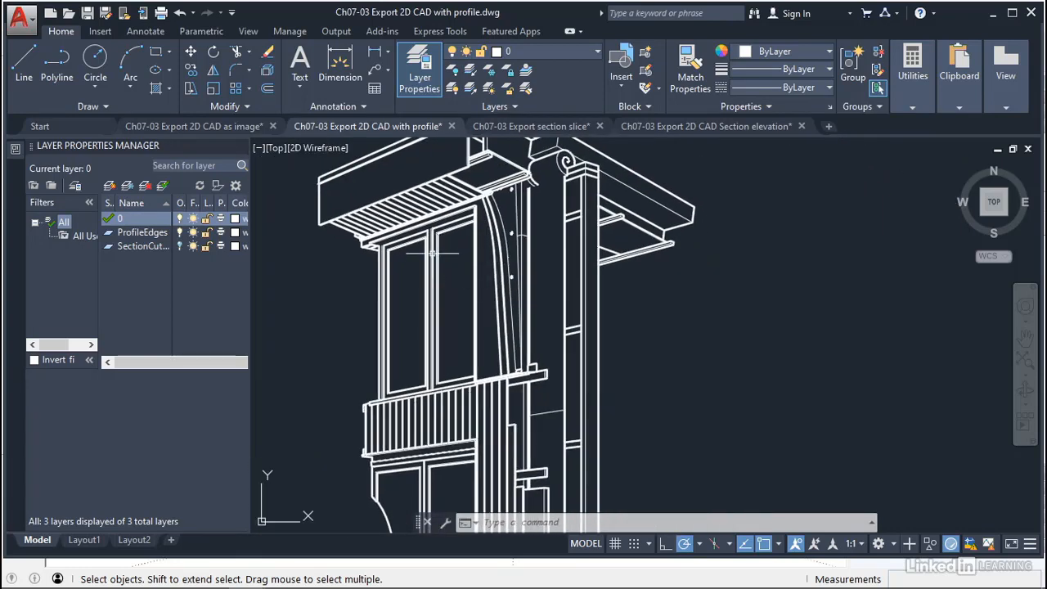
Turn the SectionCut layer on and examine the linework at the roof junction and upper wall
{"action": "left_click", "coordinate": [179, 245]}
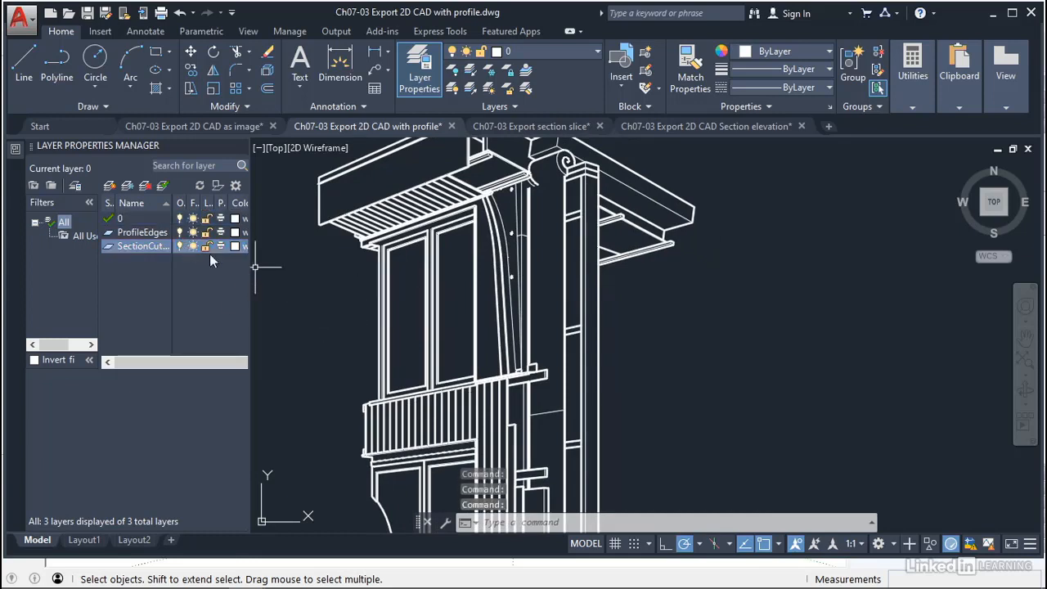
{"action": "middle_click_drag", "start_coordinate": [565, 270], "coordinate": [568, 337]}
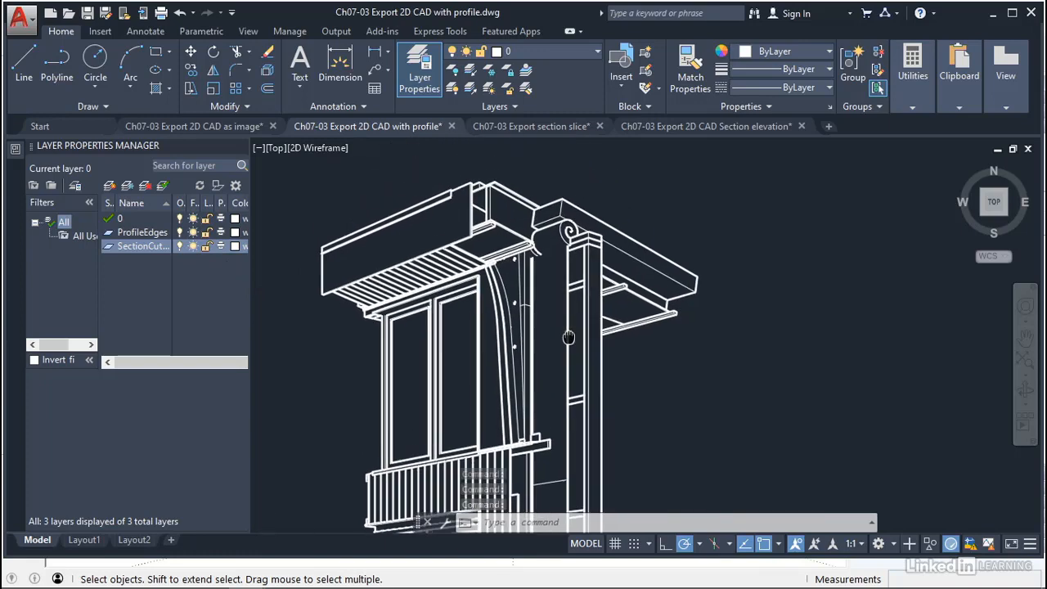
{"action": "scroll", "coordinate": [526, 261], "scroll_direction": "up", "scroll_amount": 3}
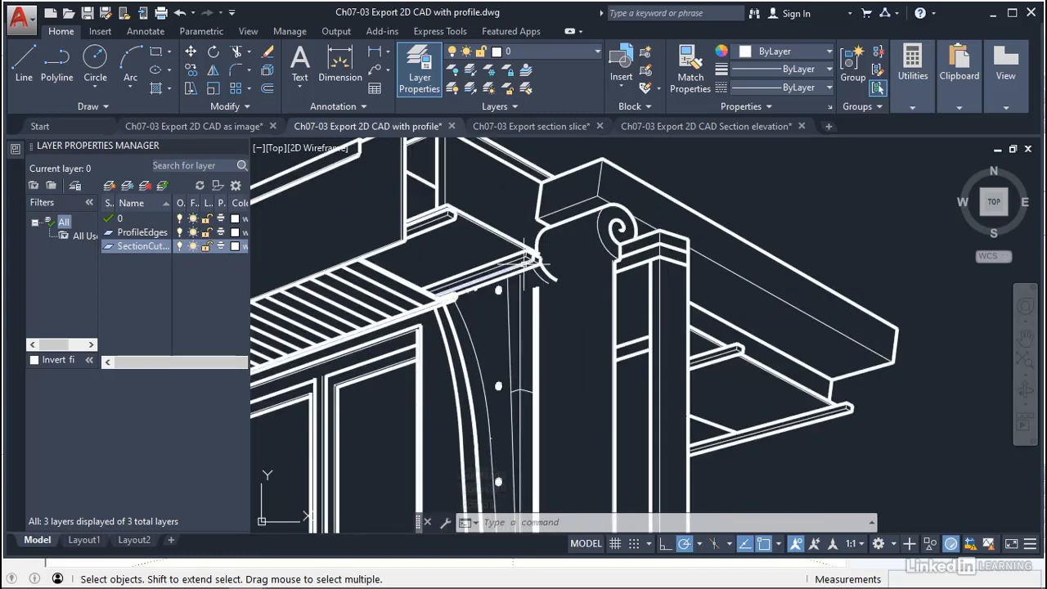
{"action": "middle_click_drag", "start_coordinate": [524, 263], "coordinate": [563, 311]}
{"action": "mouse_move", "coordinate": [576, 389]}
{"action": "middle_mouse_down"}
{"action": "mouse_move", "coordinate": [561, 316]}
{"action": "mouse_move", "coordinate": [619, 159]}
{"action": "middle_mouse_up"}
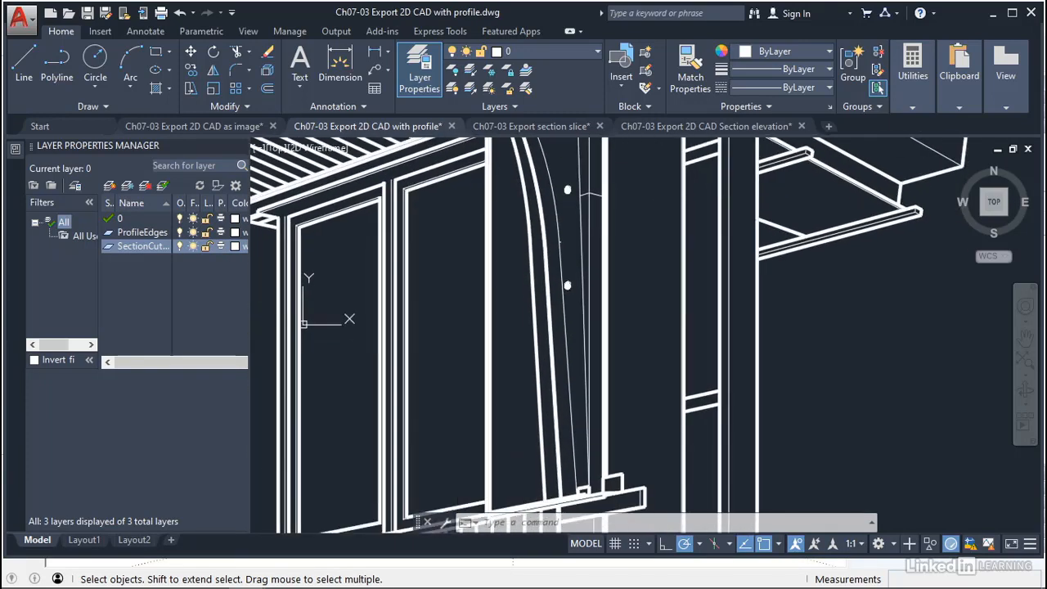
Select the thick vertical edge beside the upper window to check its layer and extent, and deselect it
{"action": "scroll", "coordinate": [512, 278], "scroll_direction": "up", "scroll_amount": 3}
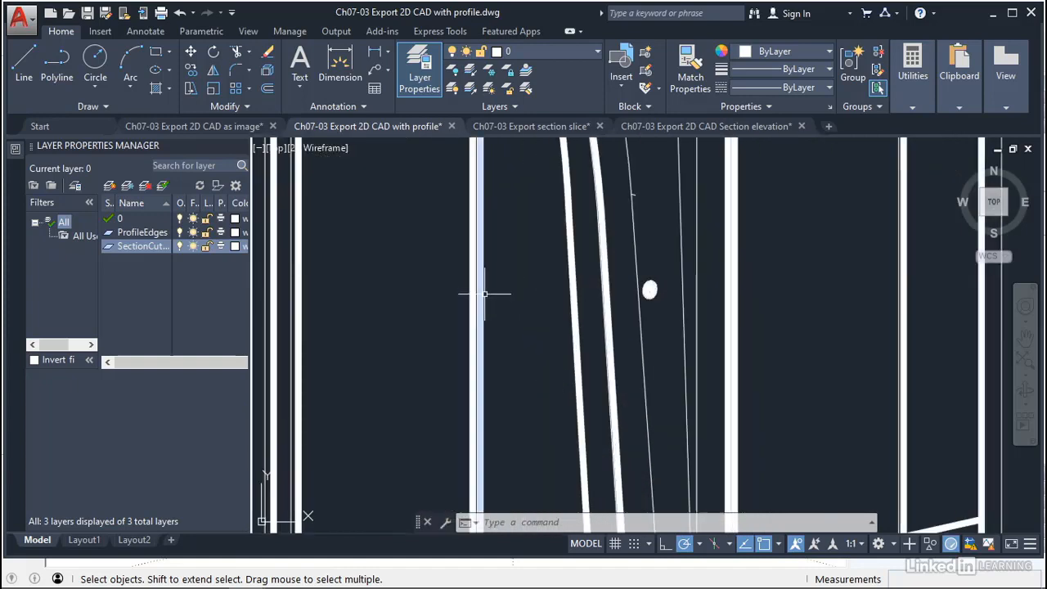
{"action": "middle_click_drag", "start_coordinate": [485, 293], "coordinate": [485, 434]}
{"action": "left_click", "coordinate": [482, 225]}
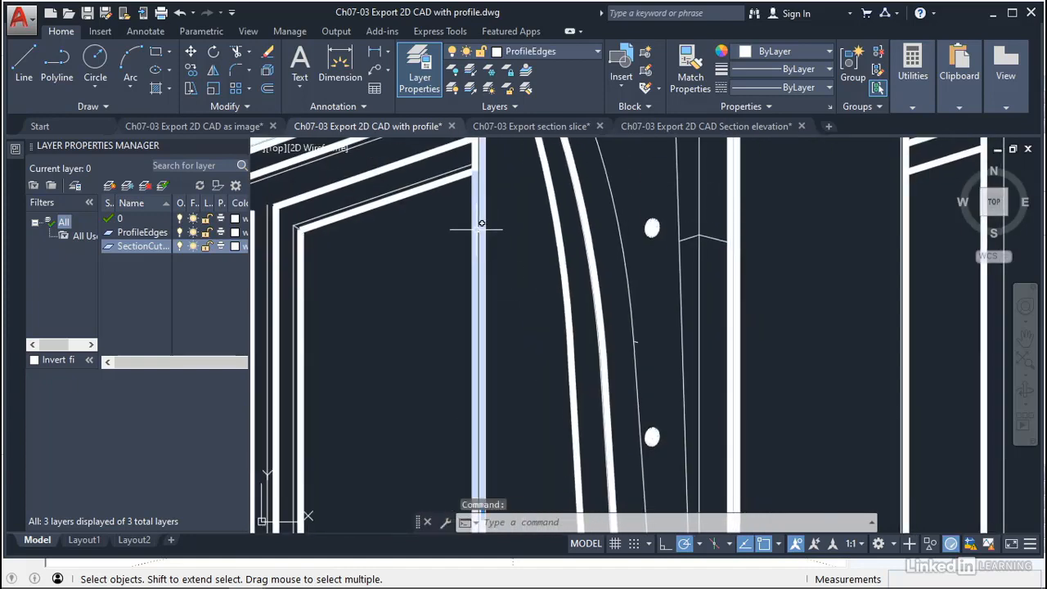
{"action": "middle_click_drag", "start_coordinate": [483, 226], "coordinate": [519, 307]}
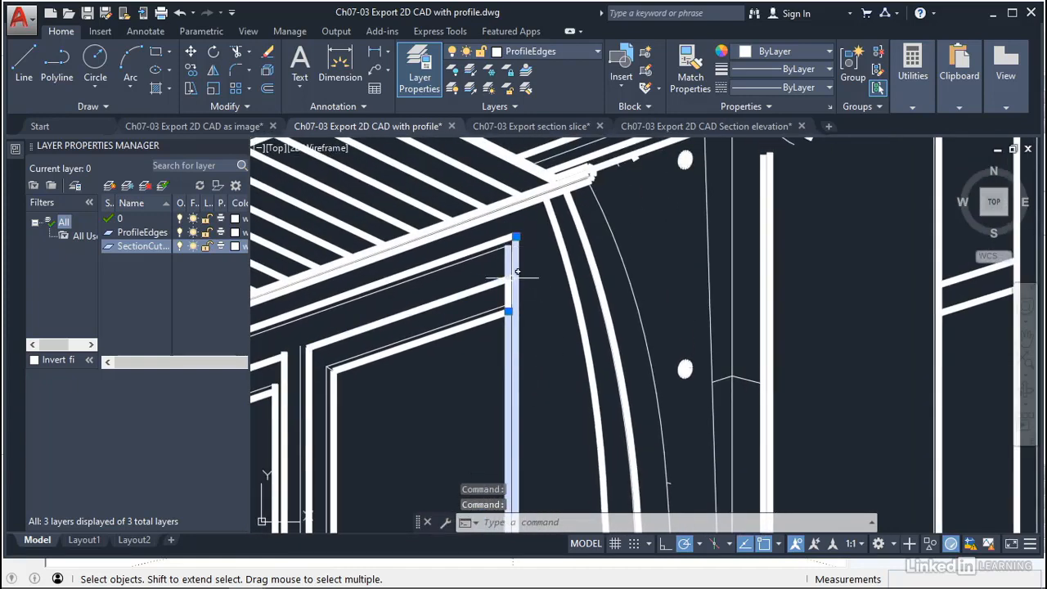
{"action": "key", "text": "Escape"}
{"action": "key", "text": "Escape"}
Open the thick vertical edge at the upper window's corner in polyline editing to check its object type, and cancel the command
{"action": "scroll", "coordinate": [500, 239], "scroll_direction": "up", "scroll_amount": 2}
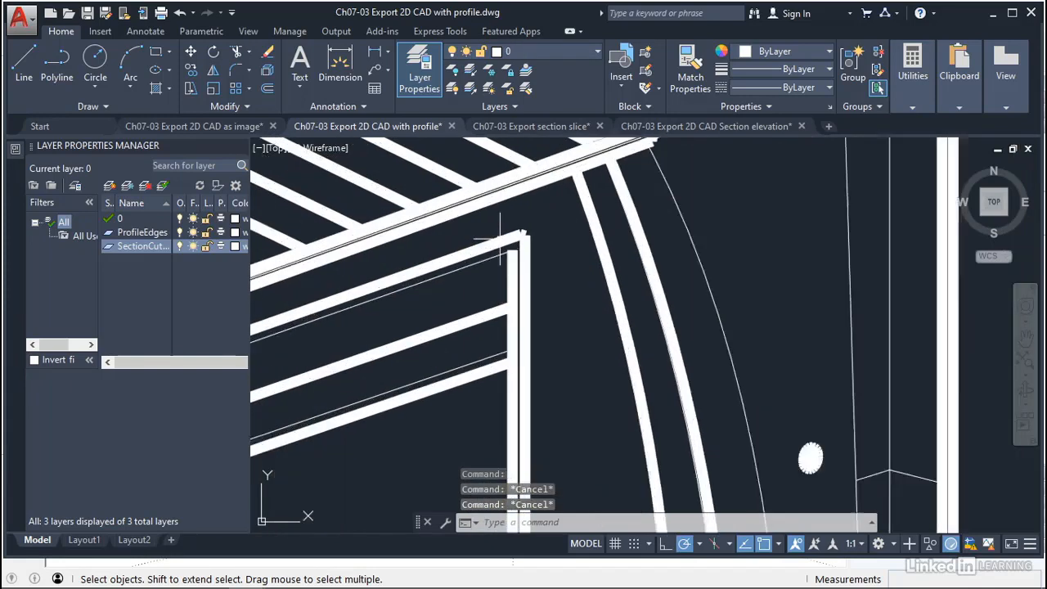
{"action": "scroll", "coordinate": [500, 239], "scroll_direction": "up", "scroll_amount": 2}
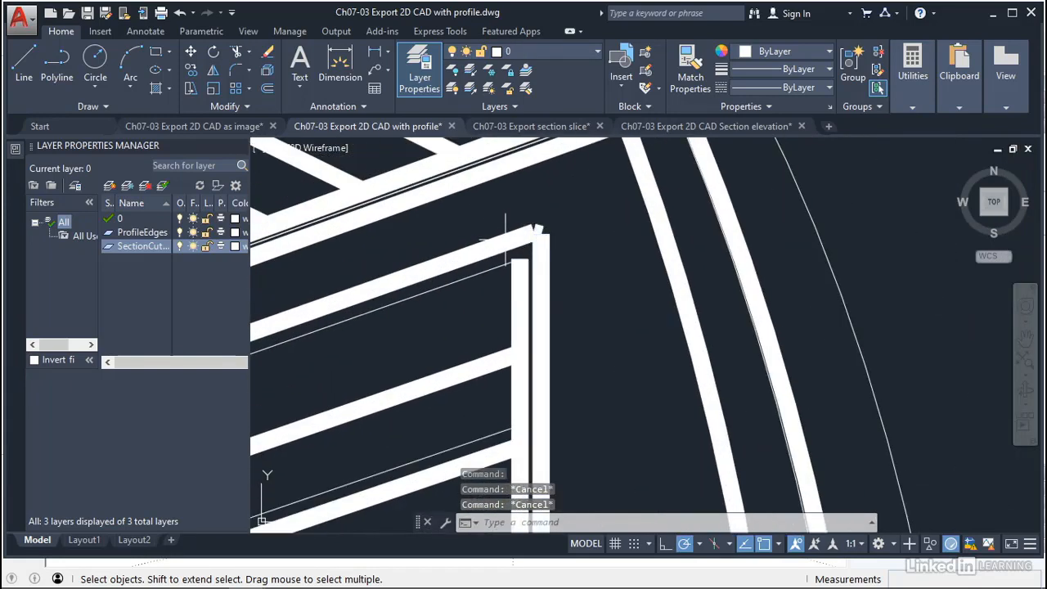
{"action": "double_click", "coordinate": [551, 277]}
{"action": "key", "text": "Escape"}
{"action": "double_click", "coordinate": [551, 278]}
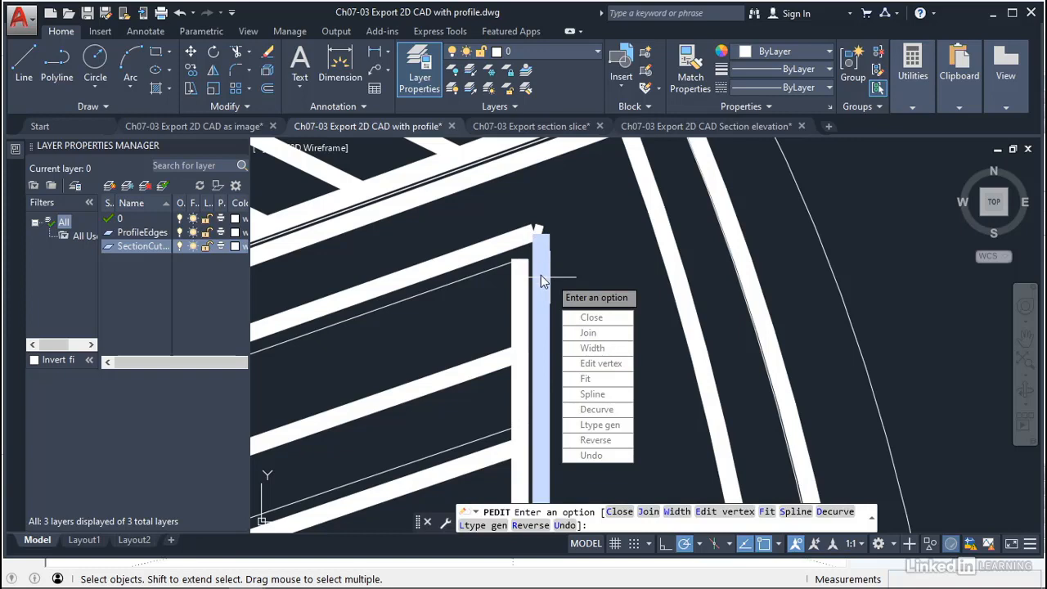
{"action": "key", "text": "Escape"}
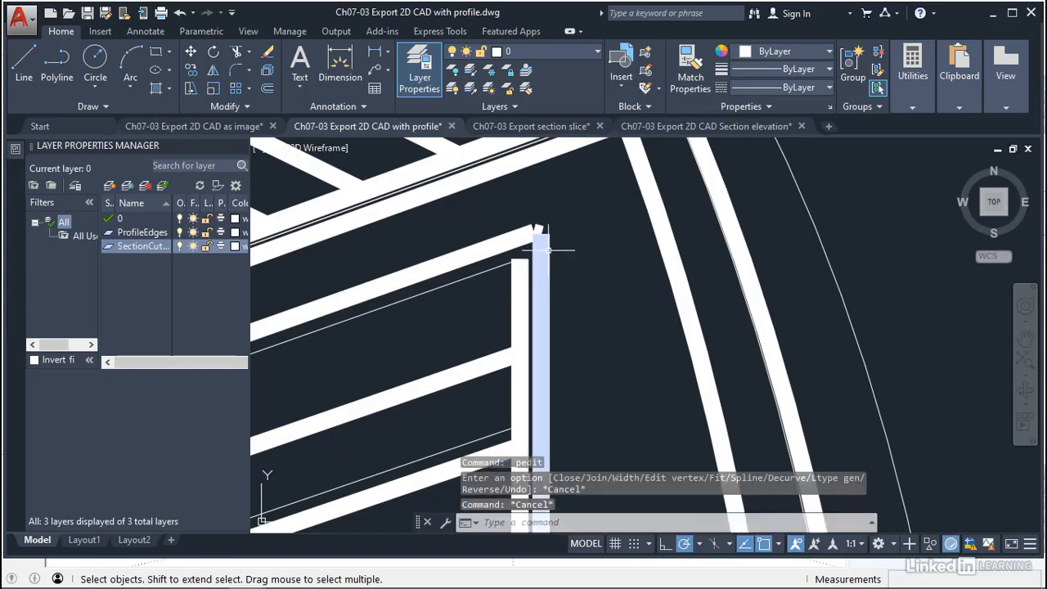
Select the whole building in the profile drawing with a window around it
{"action": "scroll", "coordinate": [548, 250], "scroll_direction": "down", "scroll_amount": 8}
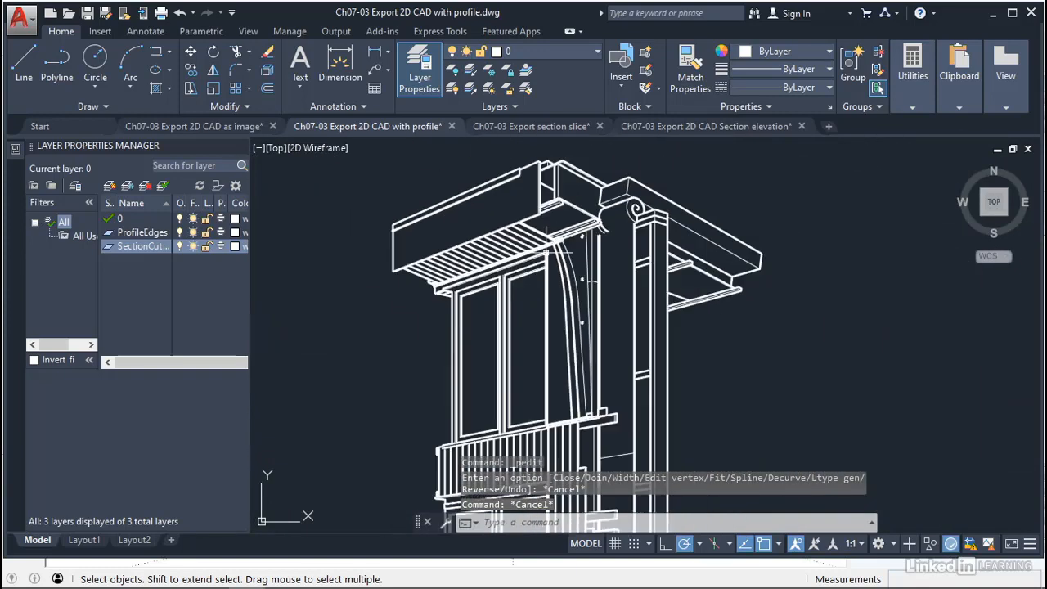
{"action": "middle_click_drag", "start_coordinate": [544, 254], "coordinate": [514, 249]}
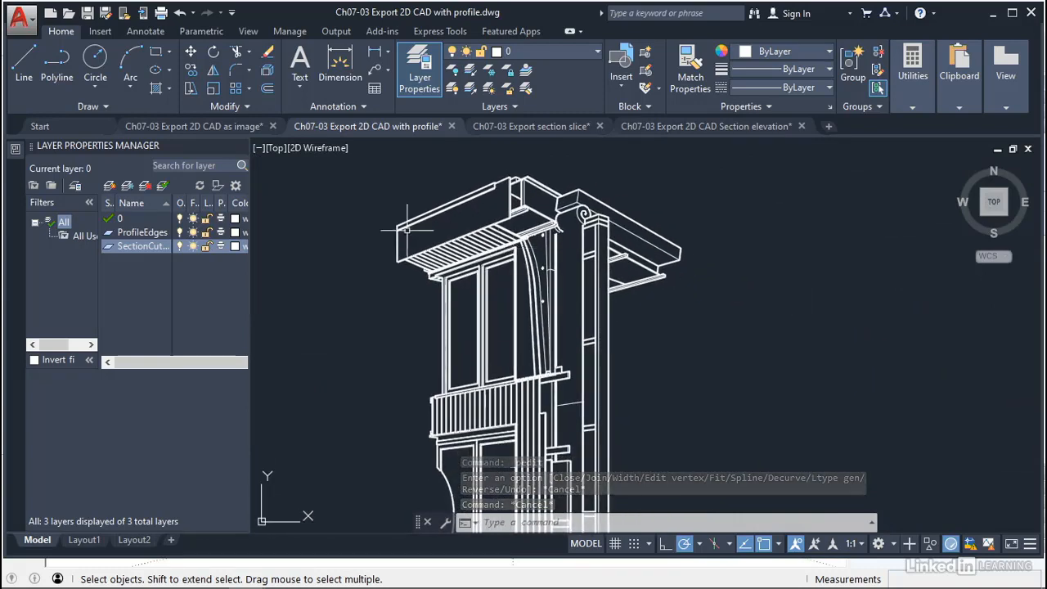
{"action": "scroll", "coordinate": [405, 219], "scroll_direction": "down", "scroll_amount": 2}
{"action": "middle_click_drag", "start_coordinate": [436, 244], "coordinate": [434, 213]}
{"action": "scroll", "coordinate": [434, 213], "scroll_direction": "down", "scroll_amount": 1}
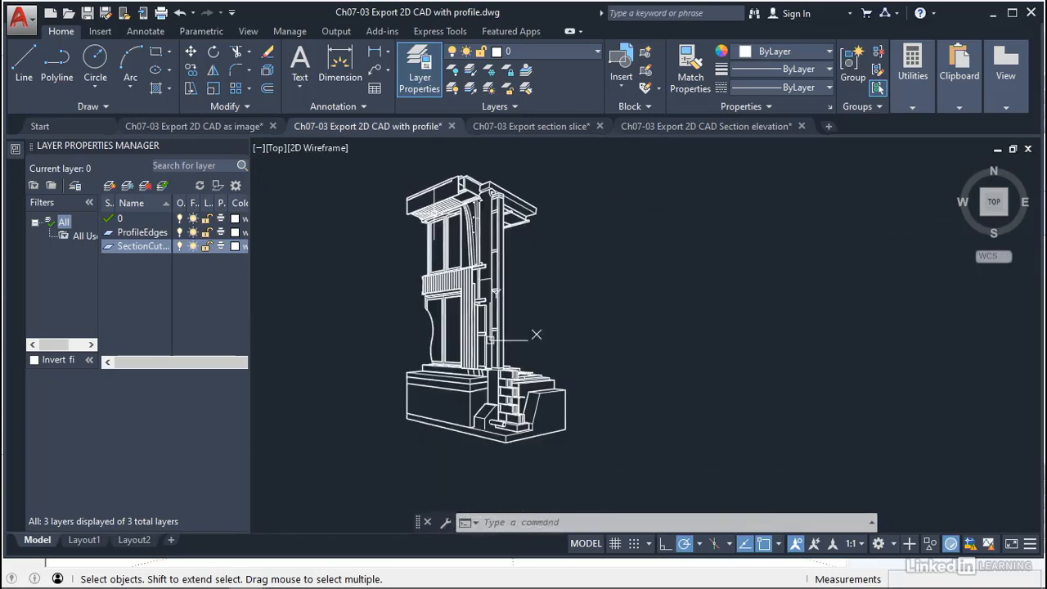
{"action": "left_click", "coordinate": [379, 156]}
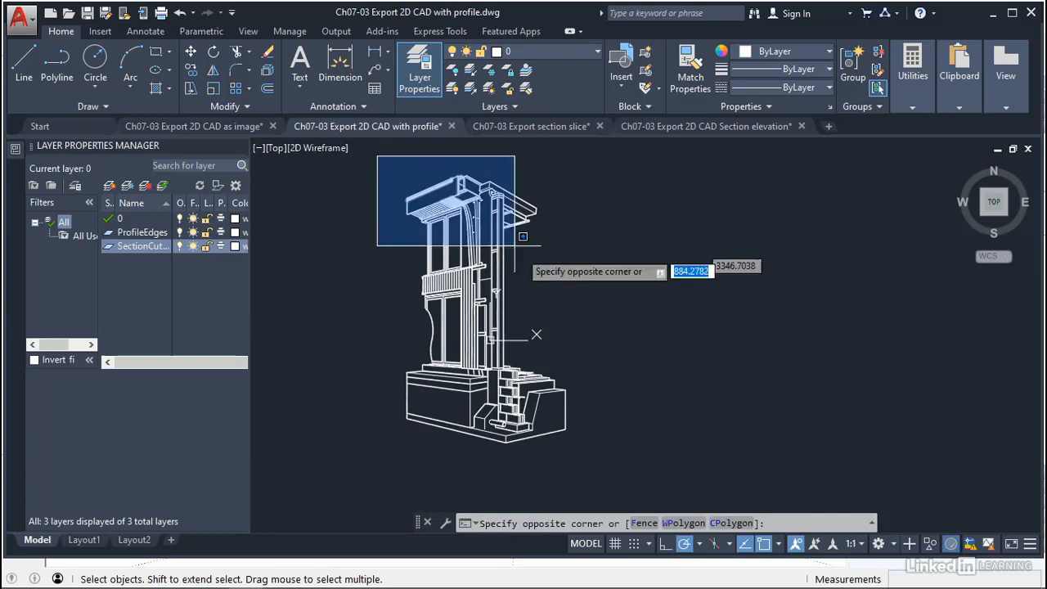
{"action": "left_click", "coordinate": [619, 452]}
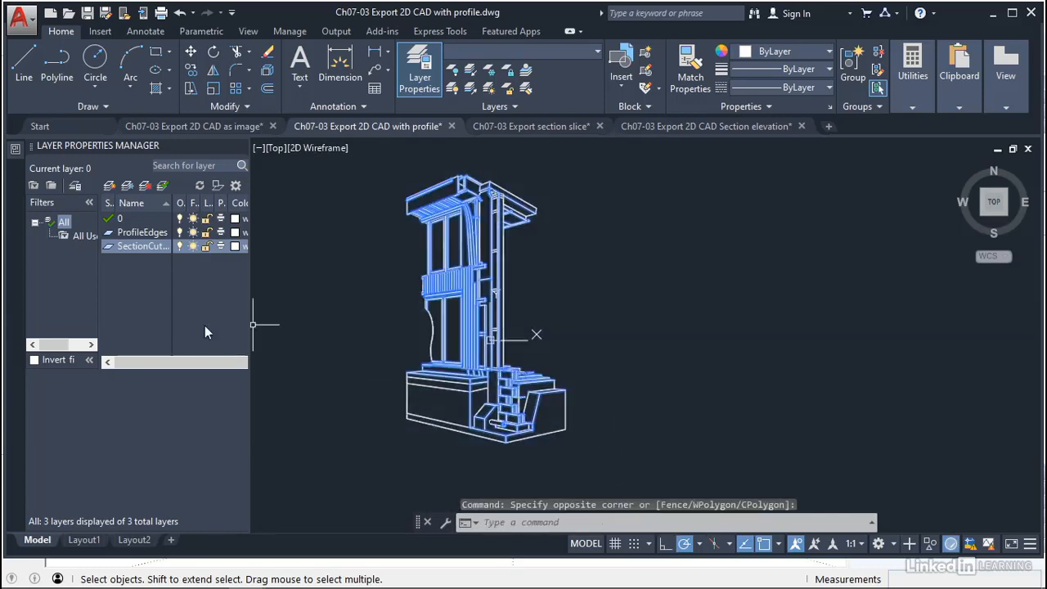
Filter the selection's properties to polylines to check their layer and global width, and clear the selection
{"action": "left_click", "coordinate": [16, 152]}
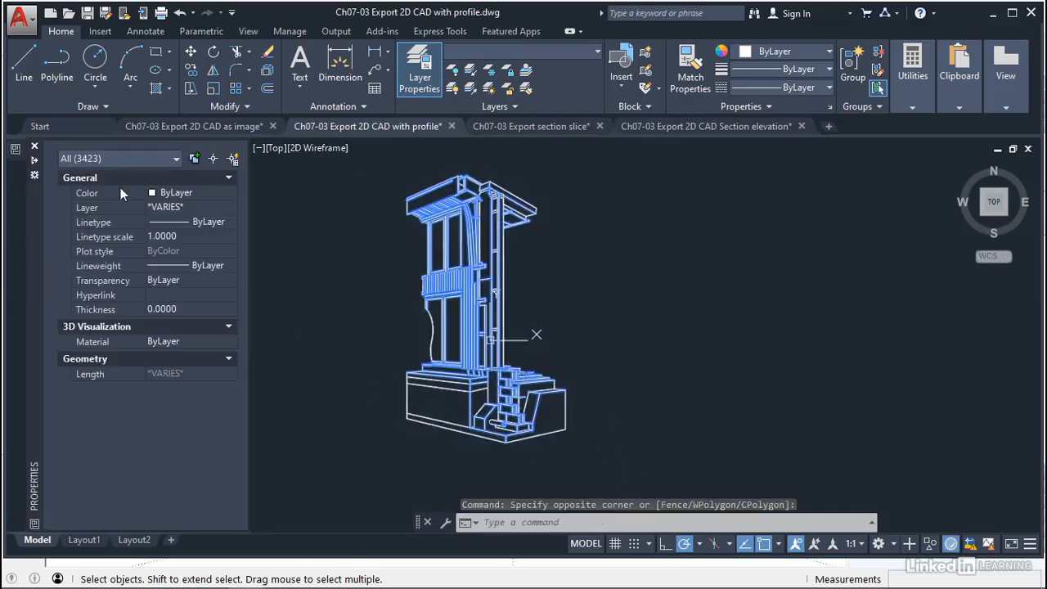
{"action": "left_click", "coordinate": [136, 161]}
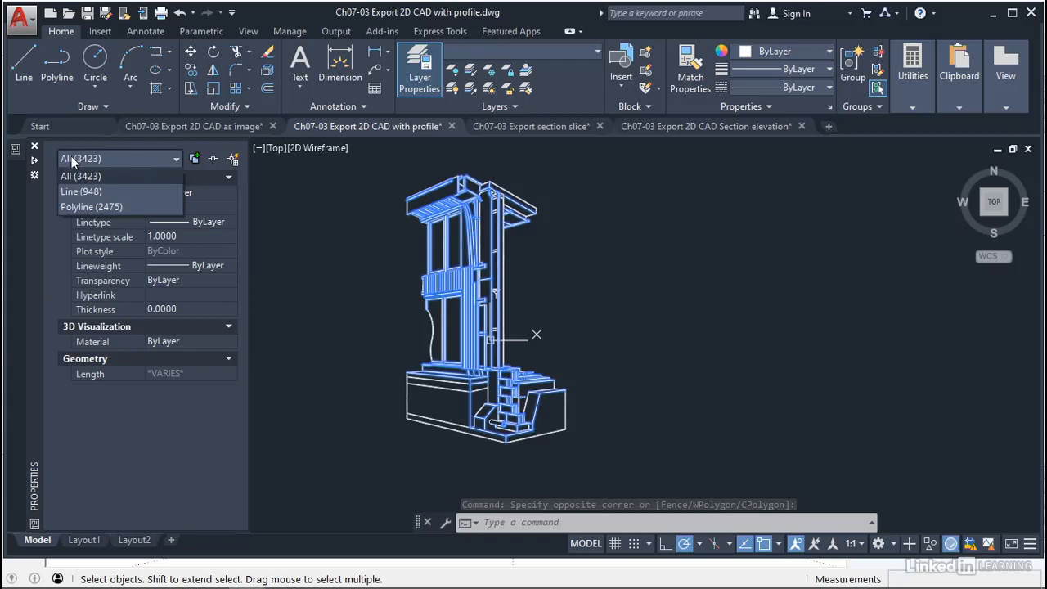
{"action": "left_click", "coordinate": [84, 204]}
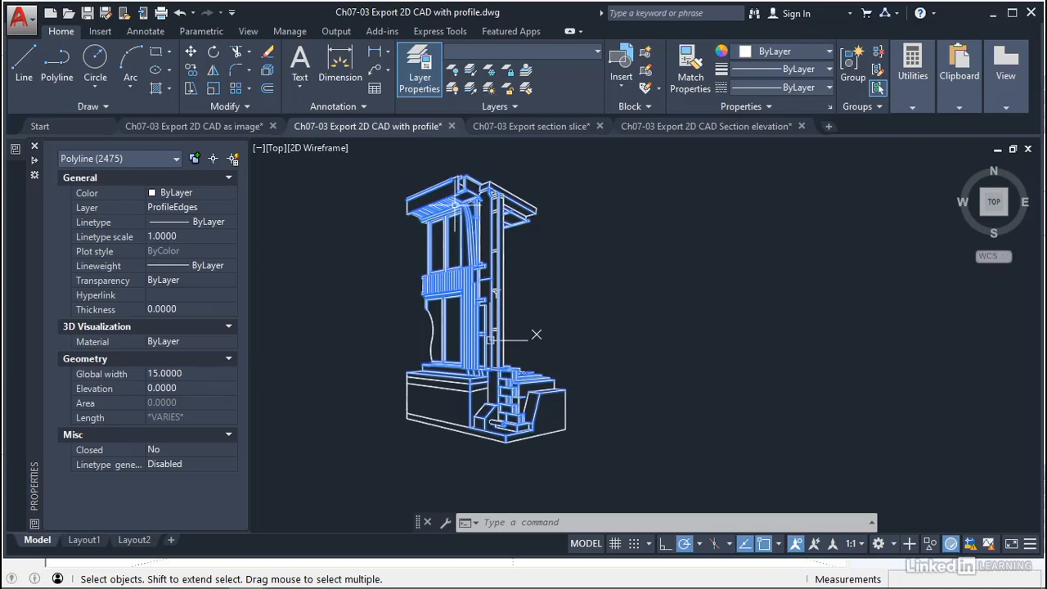
{"action": "key", "text": "Escape"}
{"action": "key", "text": "Escape"}
{"action": "key", "text": "Escape"}
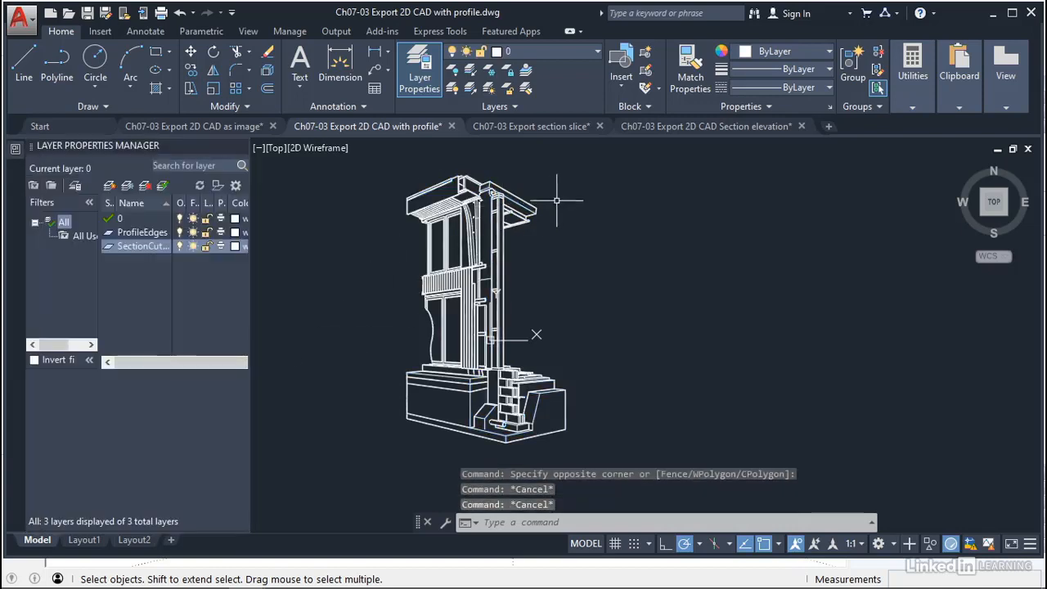
Switch to the Export section slice drawing and examine the linework where the roof meets the window head
{"action": "left_click", "coordinate": [538, 127]}
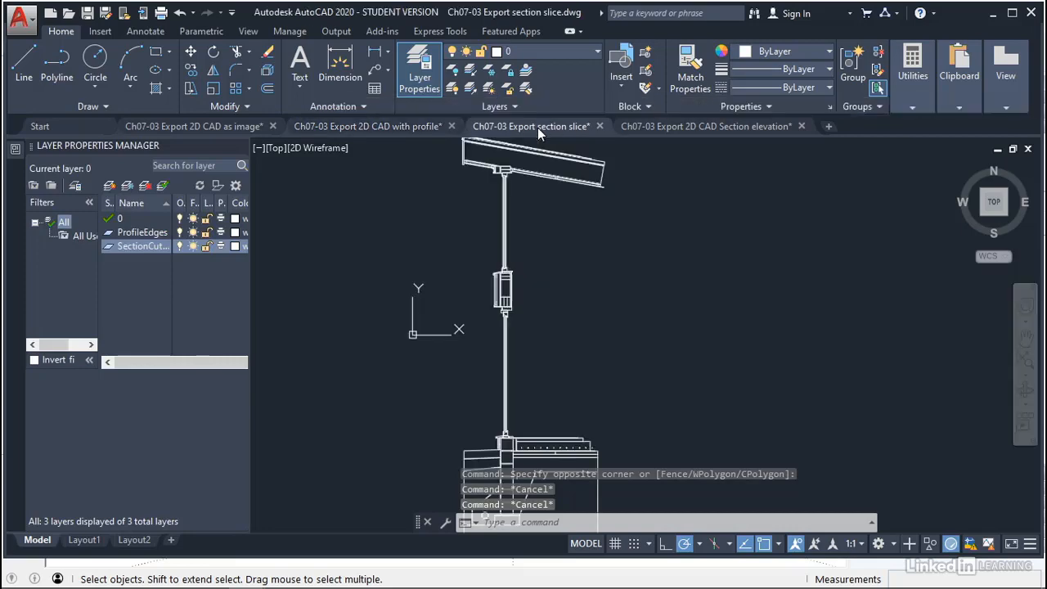
{"action": "scroll", "coordinate": [504, 236], "scroll_direction": "down", "scroll_amount": 1}
{"action": "scroll", "coordinate": [504, 237], "scroll_direction": "up", "scroll_amount": 5}
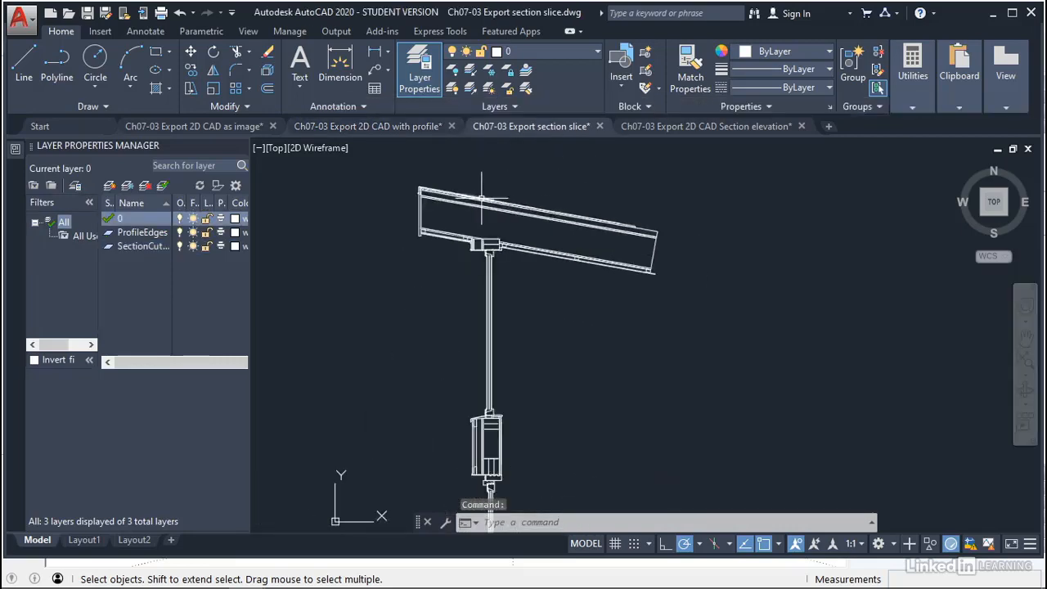
{"action": "scroll", "coordinate": [473, 279], "scroll_direction": "up", "scroll_amount": 2}
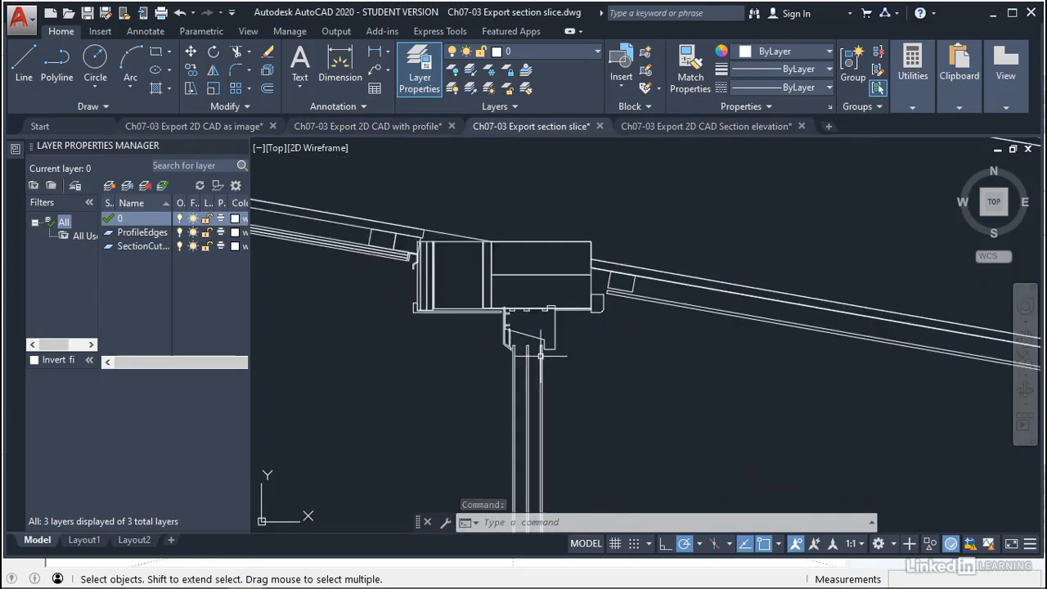
Examine the section slice's linework around the window head and the bracket at the roof edge, and then the whole wall section
{"action": "scroll", "coordinate": [409, 270], "scroll_direction": "up", "scroll_amount": 3}
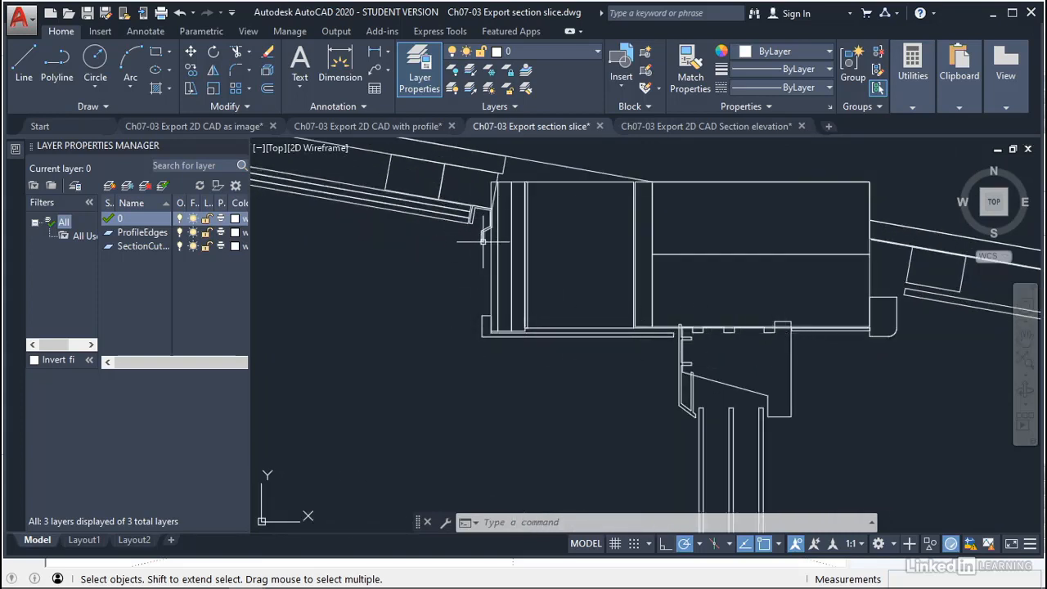
{"action": "scroll", "coordinate": [495, 231], "scroll_direction": "up", "scroll_amount": 4}
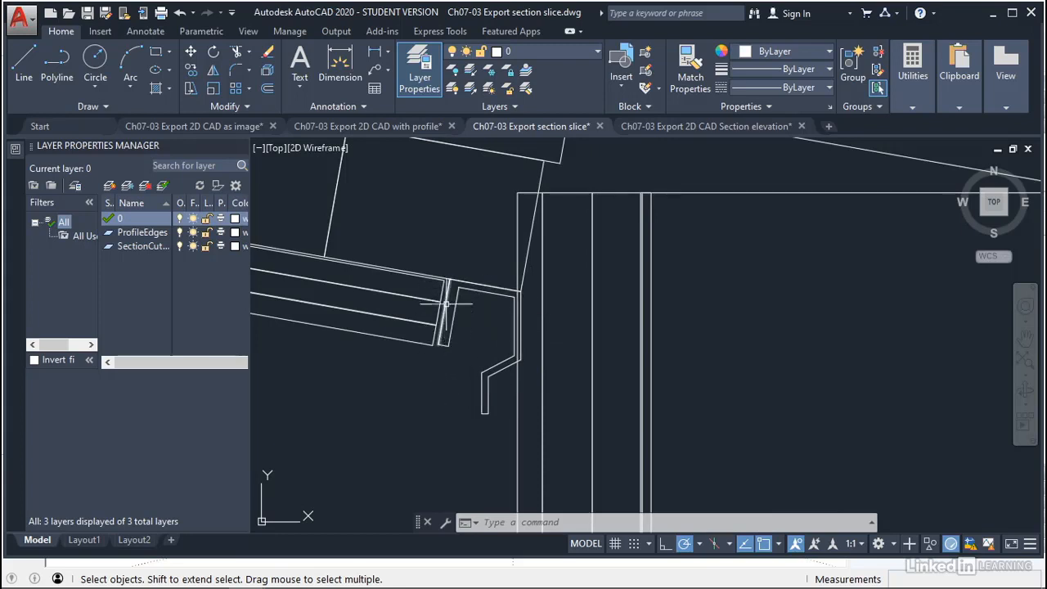
{"action": "scroll", "coordinate": [504, 364], "scroll_direction": "down", "scroll_amount": 5}
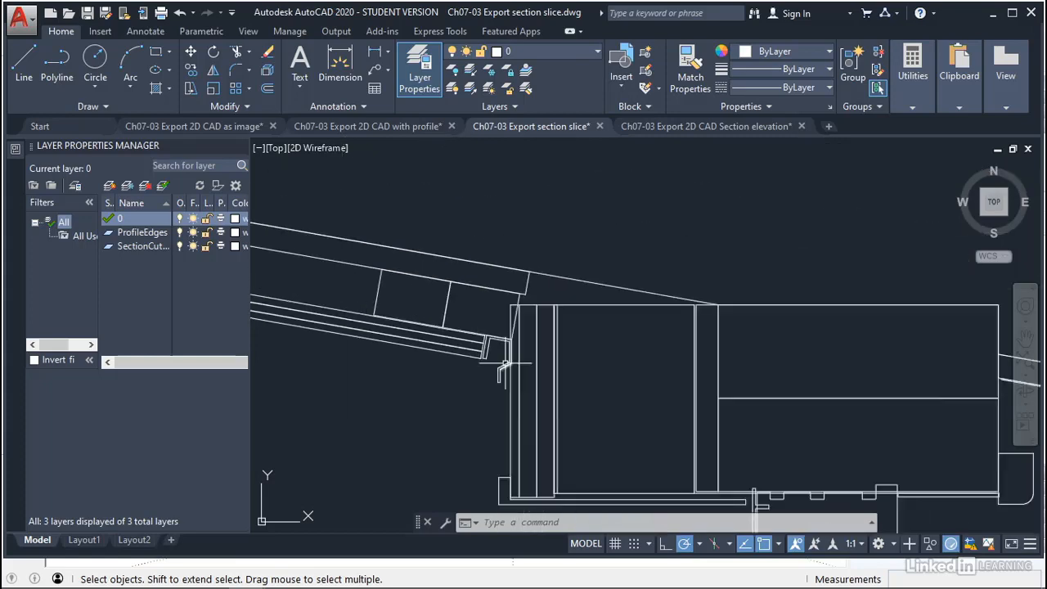
{"action": "mouse_move", "coordinate": [512, 372]}
{"action": "middle_mouse_down"}
{"action": "mouse_move", "coordinate": [532, 285]}
{"action": "mouse_move", "coordinate": [522, 302]}
{"action": "mouse_move", "coordinate": [464, 273]}
{"action": "middle_mouse_up"}
{"action": "scroll", "coordinate": [532, 284], "scroll_direction": "down", "scroll_amount": 7}
{"action": "scroll", "coordinate": [539, 296], "scroll_direction": "up", "scroll_amount": 1}
{"action": "scroll", "coordinate": [464, 273], "scroll_direction": "down", "scroll_amount": 4}
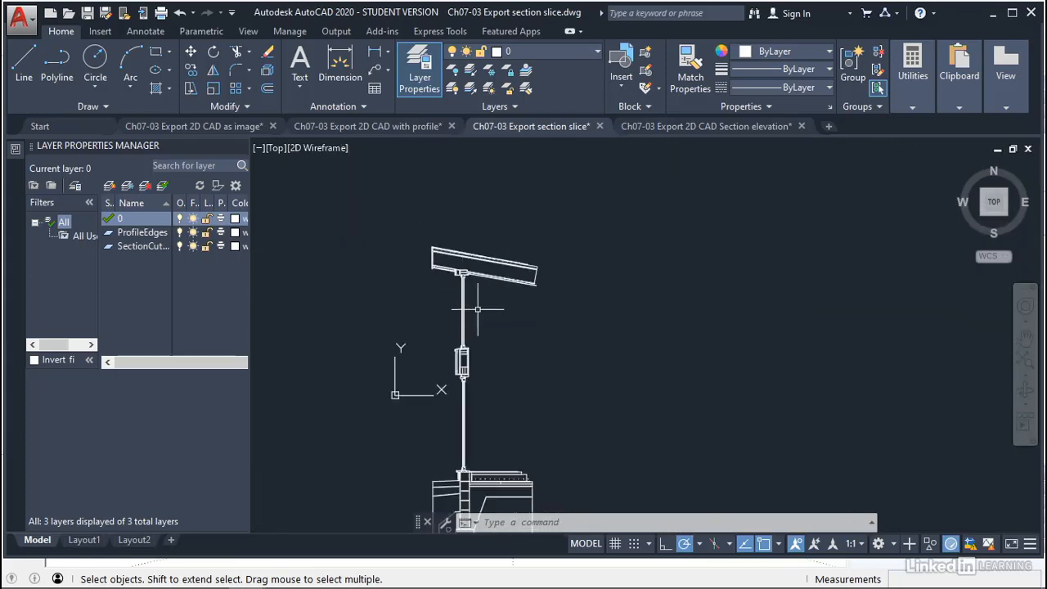
{"action": "middle_click_drag", "start_coordinate": [559, 336], "coordinate": [528, 250]}
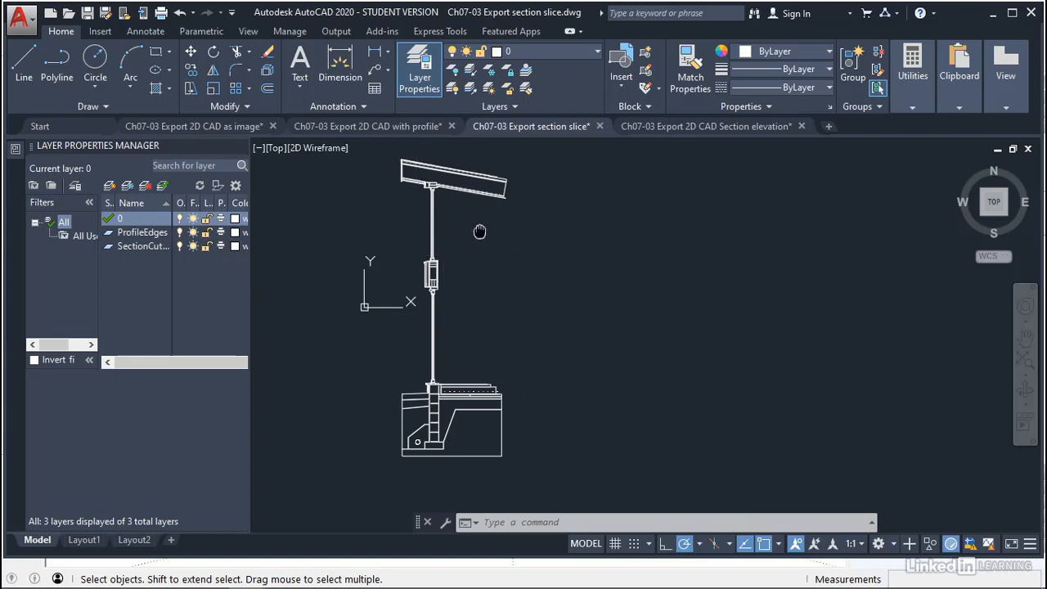
{"action": "middle_click_drag", "start_coordinate": [479, 231], "coordinate": [475, 246]}
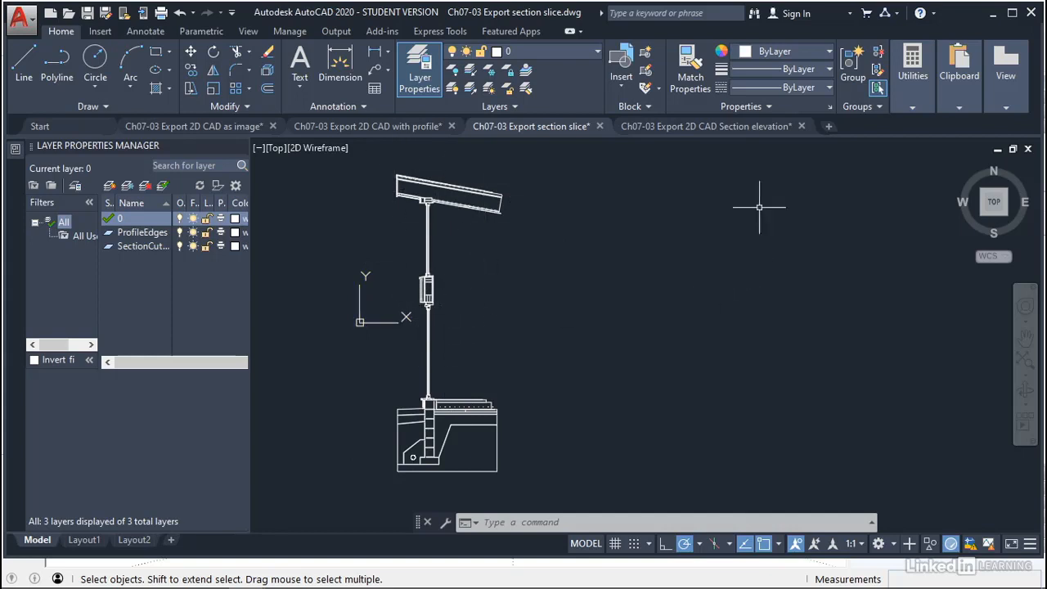
Switch to the Export 2D CAD Section elevation drawing and examine the thick linework around the floor slab and foundation wall
{"action": "left_click", "coordinate": [717, 128]}
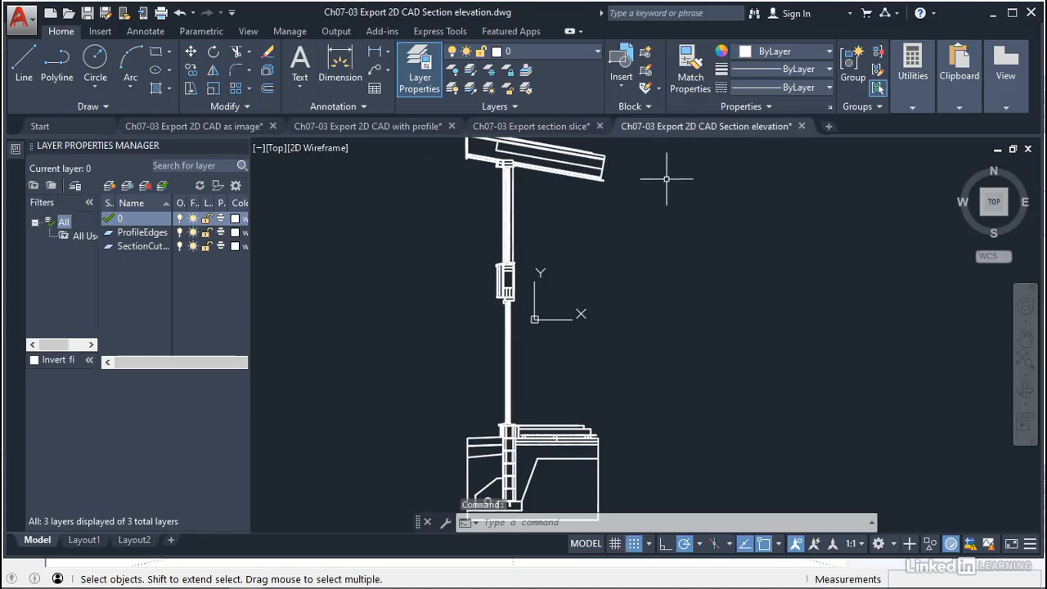
{"action": "middle_click_drag", "start_coordinate": [625, 393], "coordinate": [562, 290]}
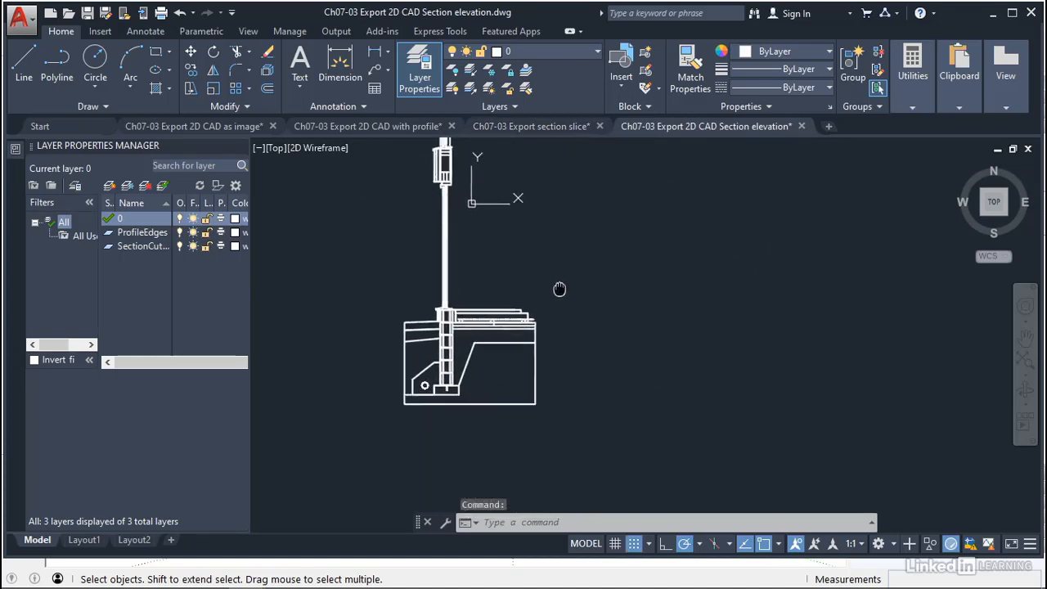
{"action": "scroll", "coordinate": [496, 334], "scroll_direction": "up", "scroll_amount": 2}
{"action": "scroll", "coordinate": [464, 318], "scroll_direction": "up", "scroll_amount": 5}
{"action": "scroll", "coordinate": [435, 306], "scroll_direction": "down", "scroll_amount": 4}
{"action": "scroll", "coordinate": [368, 283], "scroll_direction": "up", "scroll_amount": 3}
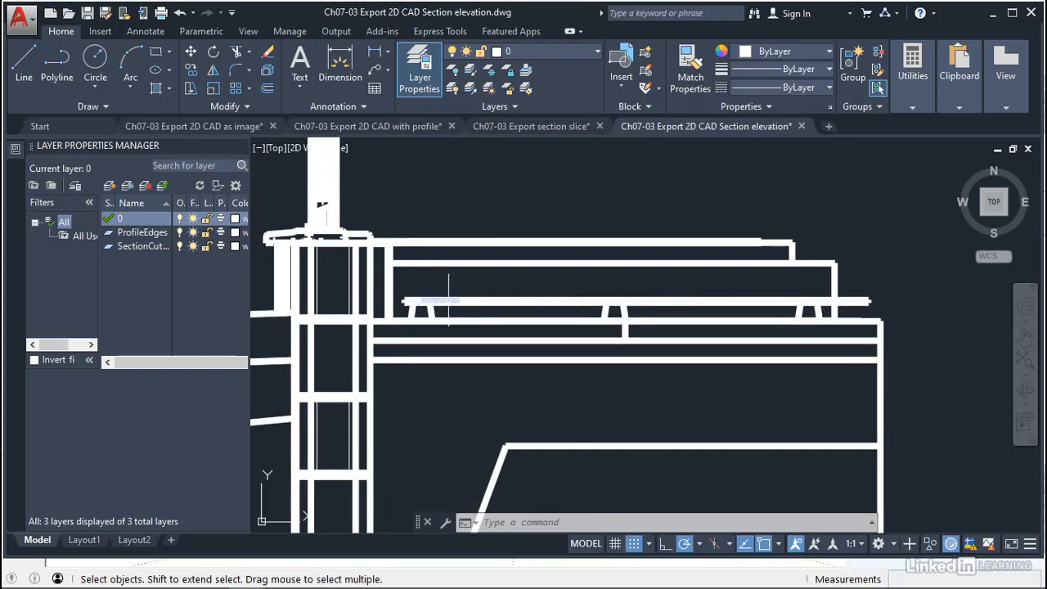
{"action": "scroll", "coordinate": [419, 303], "scroll_direction": "down", "scroll_amount": 3}
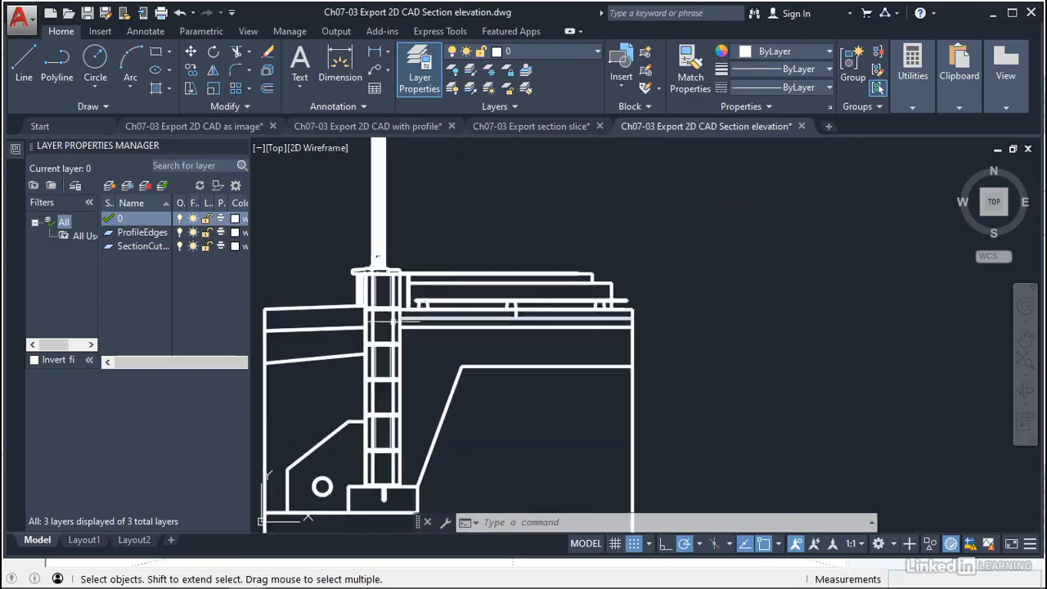
{"action": "scroll", "coordinate": [442, 333], "scroll_direction": "down", "scroll_amount": 1}
{"action": "scroll", "coordinate": [442, 333], "scroll_direction": "down", "scroll_amount": 6}
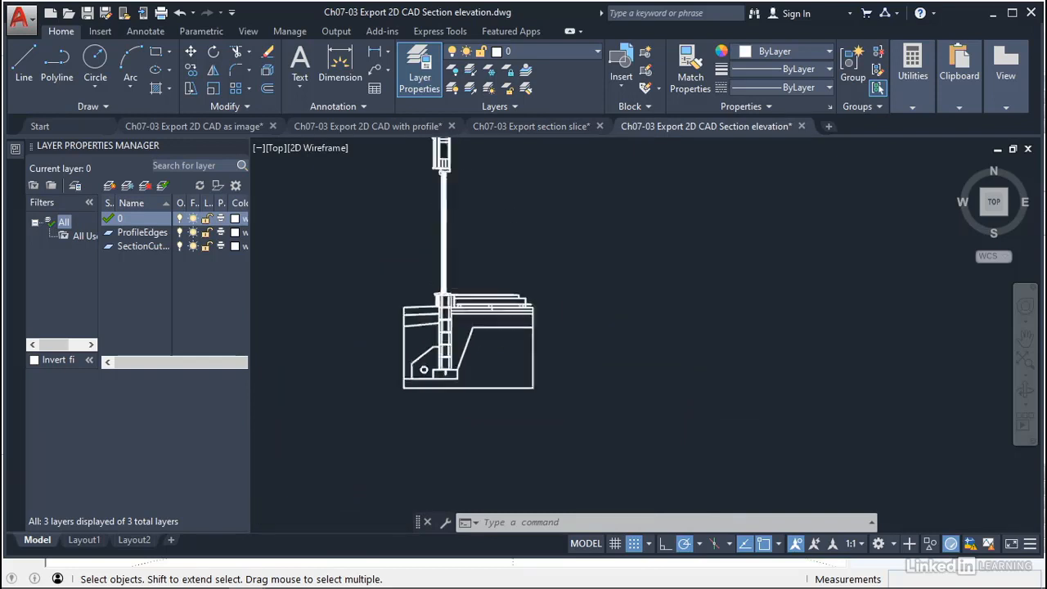
Select the whole section elevation, filter the selection's properties to polylines, set their global width to 0, and clear the selection
{"action": "left_click", "coordinate": [402, 222]}
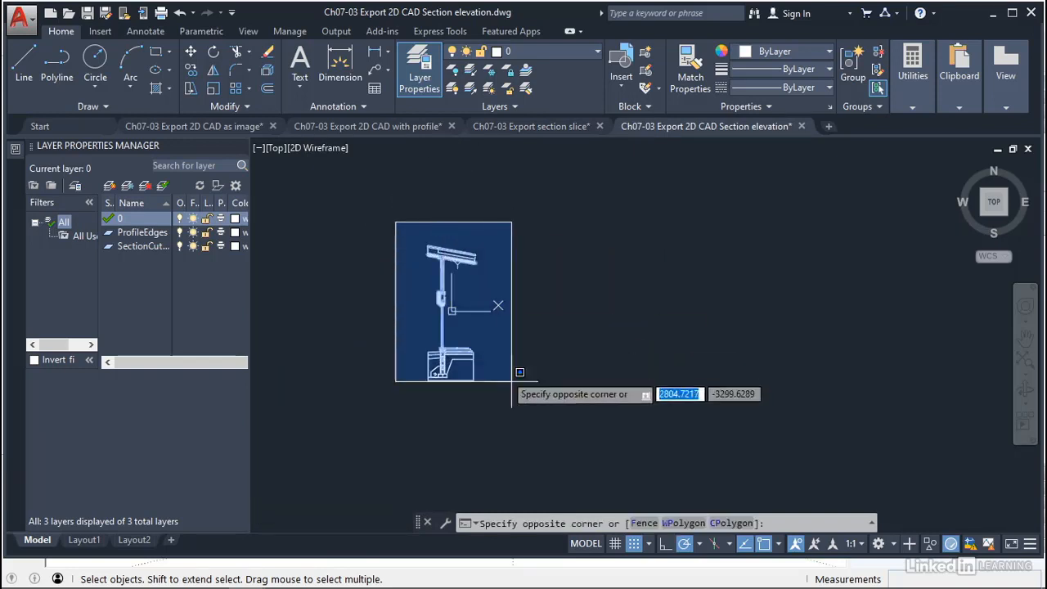
{"action": "left_click", "coordinate": [513, 381]}
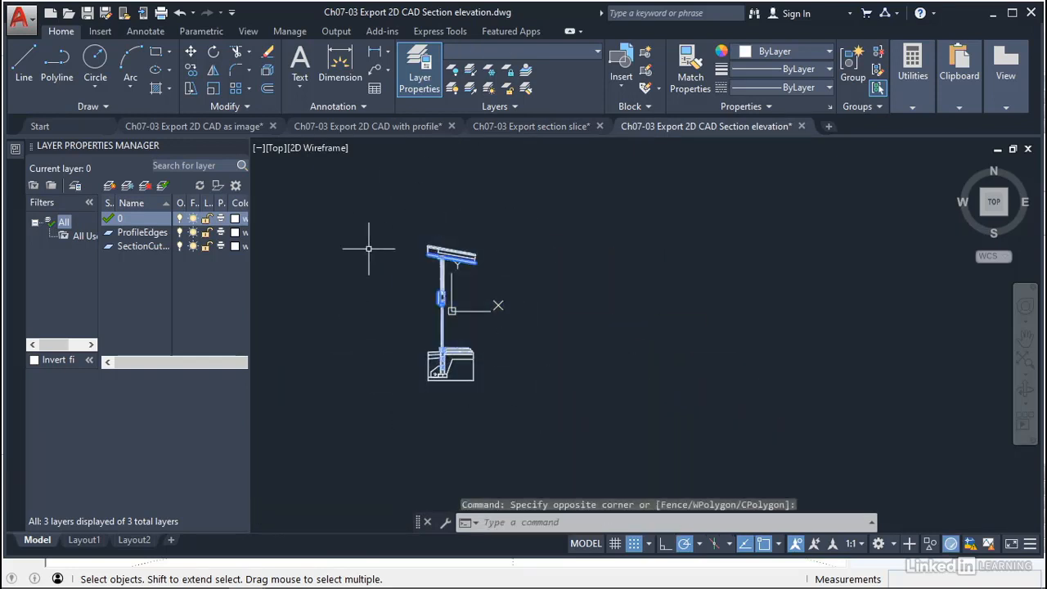
{"action": "left_click", "coordinate": [14, 149]}
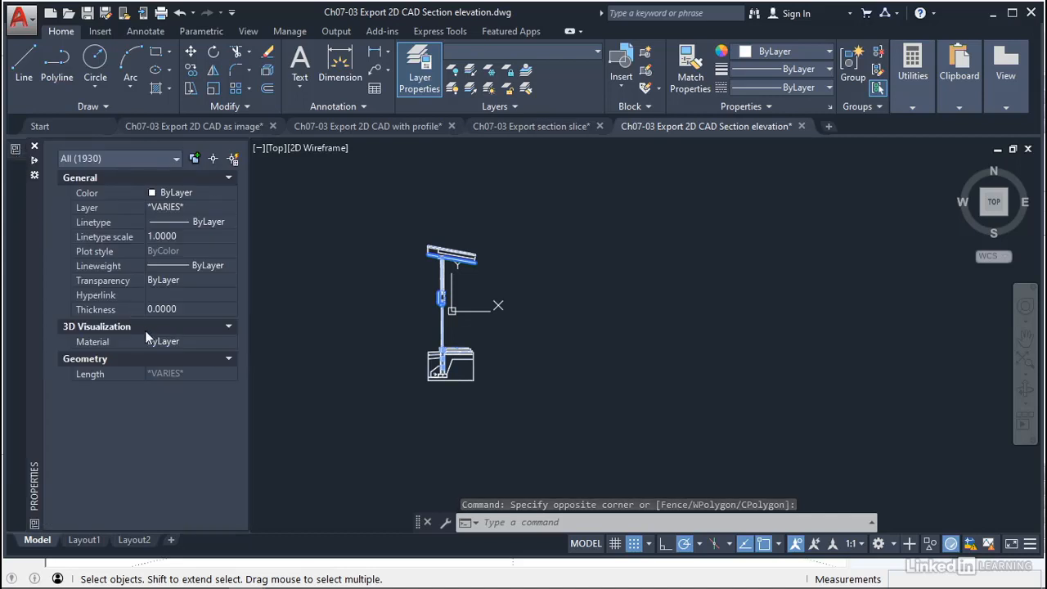
{"action": "left_click", "coordinate": [99, 158]}
{"action": "left_click", "coordinate": [99, 206]}
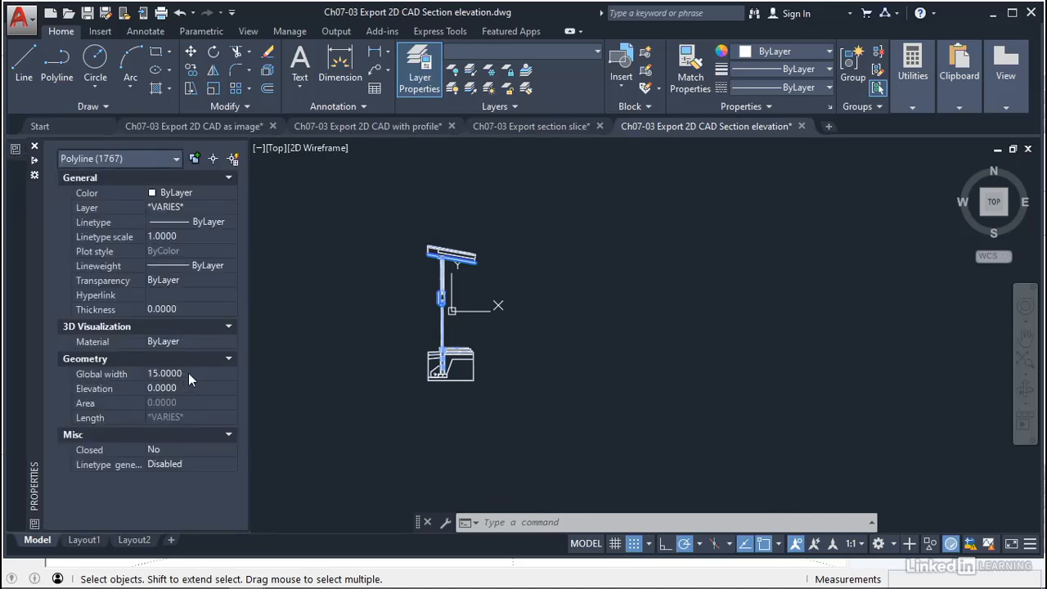
{"action": "left_click", "coordinate": [209, 372]}
{"action": "type", "text": "0"}
{"action": "key", "text": "Tab"}
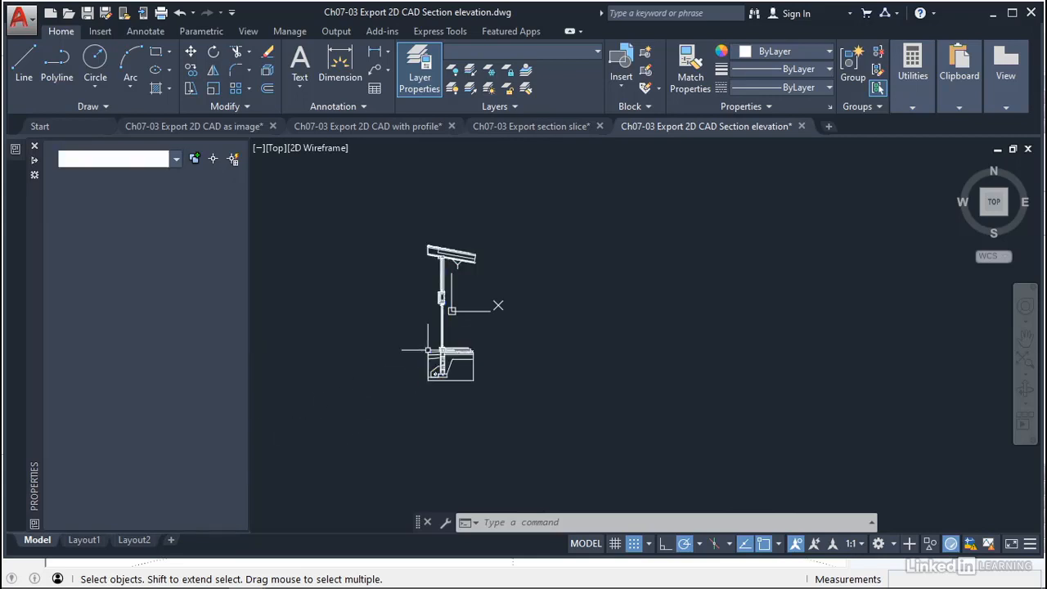
Select one of the small circles in the floor slab's reinforcement to inspect its polyline segments, and clear the selection
{"action": "scroll", "coordinate": [427, 334], "scroll_direction": "up", "scroll_amount": 5}
{"action": "scroll", "coordinate": [428, 333], "scroll_direction": "up", "scroll_amount": 4}
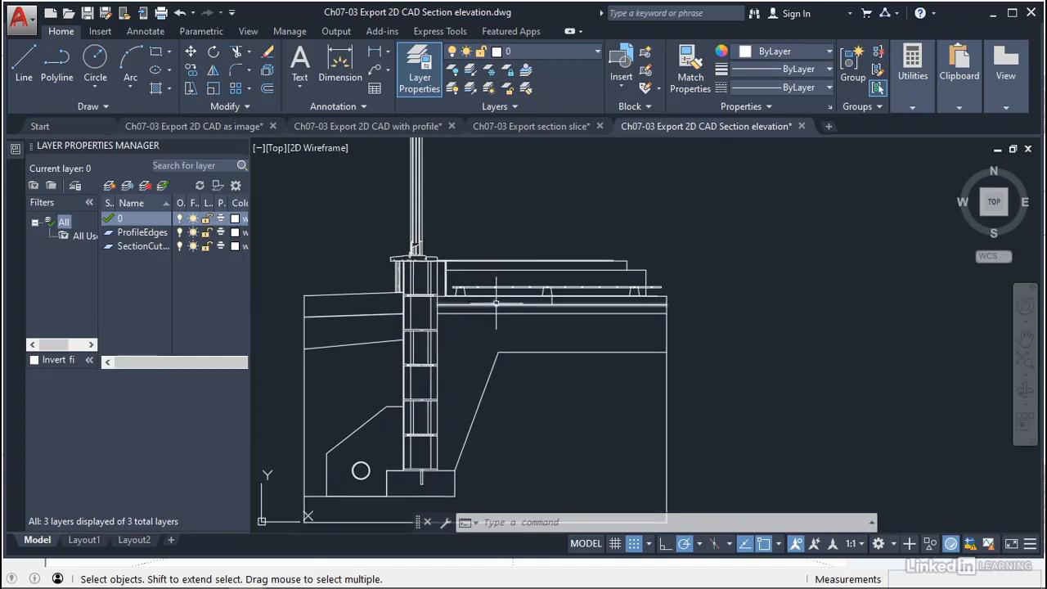
{"action": "scroll", "coordinate": [462, 288], "scroll_direction": "up", "scroll_amount": 5}
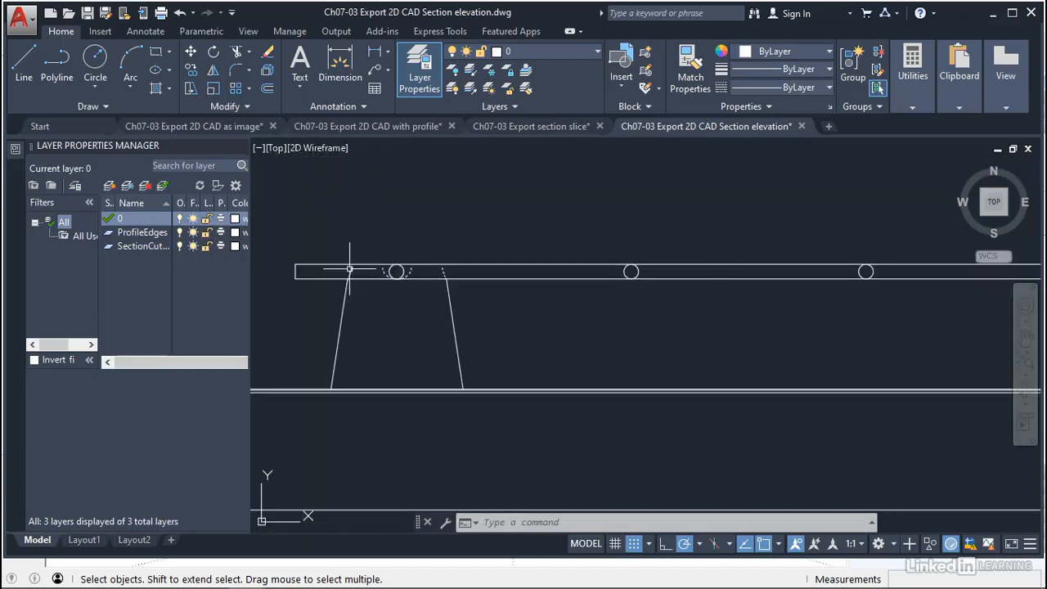
{"action": "scroll", "coordinate": [443, 274], "scroll_direction": "down", "scroll_amount": 2}
{"action": "scroll", "coordinate": [564, 299], "scroll_direction": "up", "scroll_amount": 5}
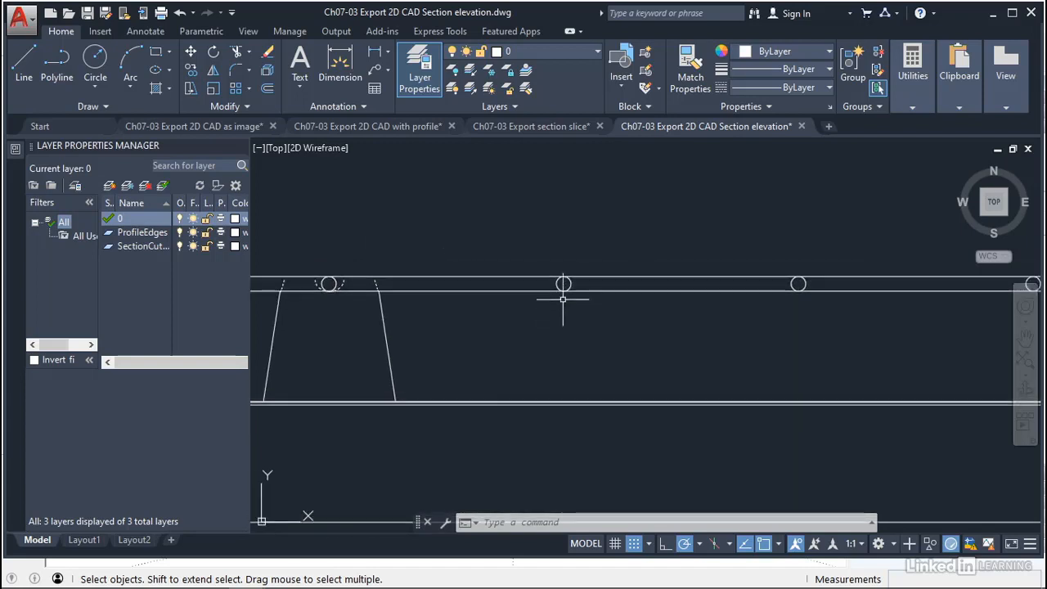
{"action": "left_click", "coordinate": [518, 215]}
{"action": "left_click", "coordinate": [659, 333]}
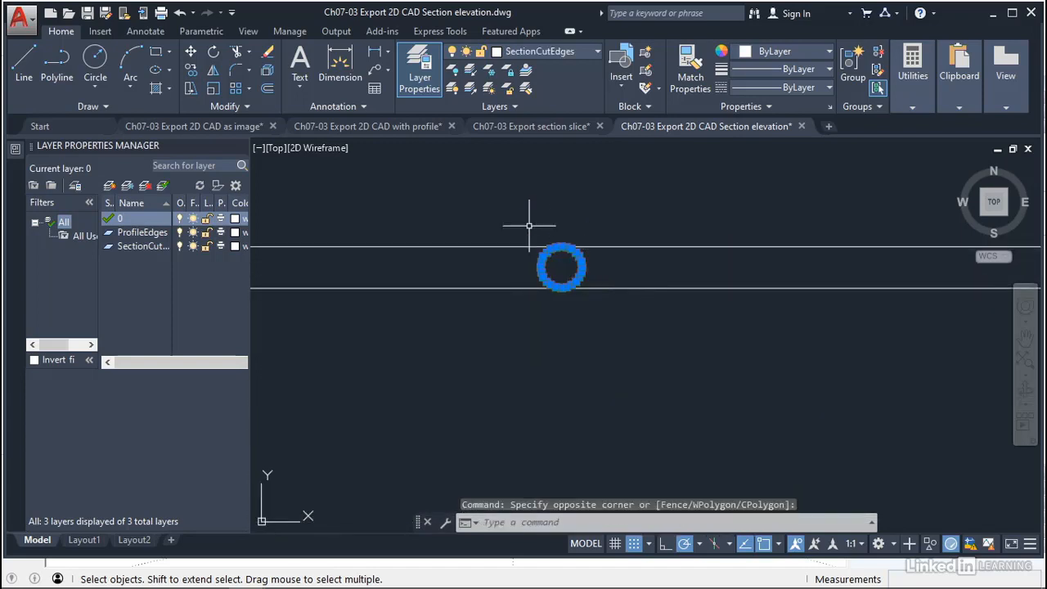
{"action": "scroll", "coordinate": [554, 237], "scroll_direction": "up", "scroll_amount": 5}
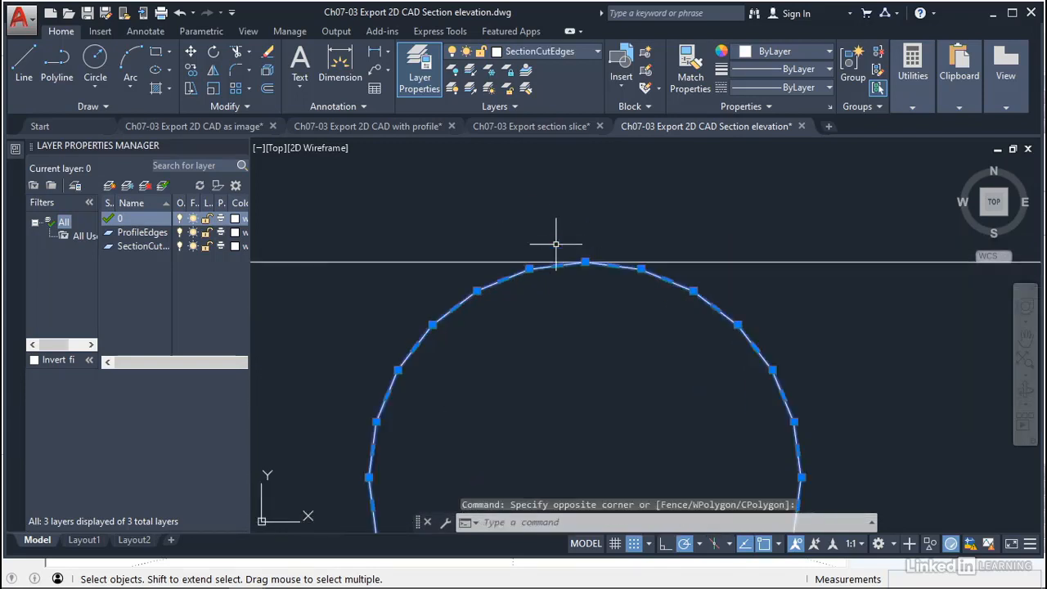
{"action": "scroll", "coordinate": [568, 276], "scroll_direction": "down", "scroll_amount": 3}
{"action": "scroll", "coordinate": [565, 274], "scroll_direction": "down", "scroll_amount": 4}
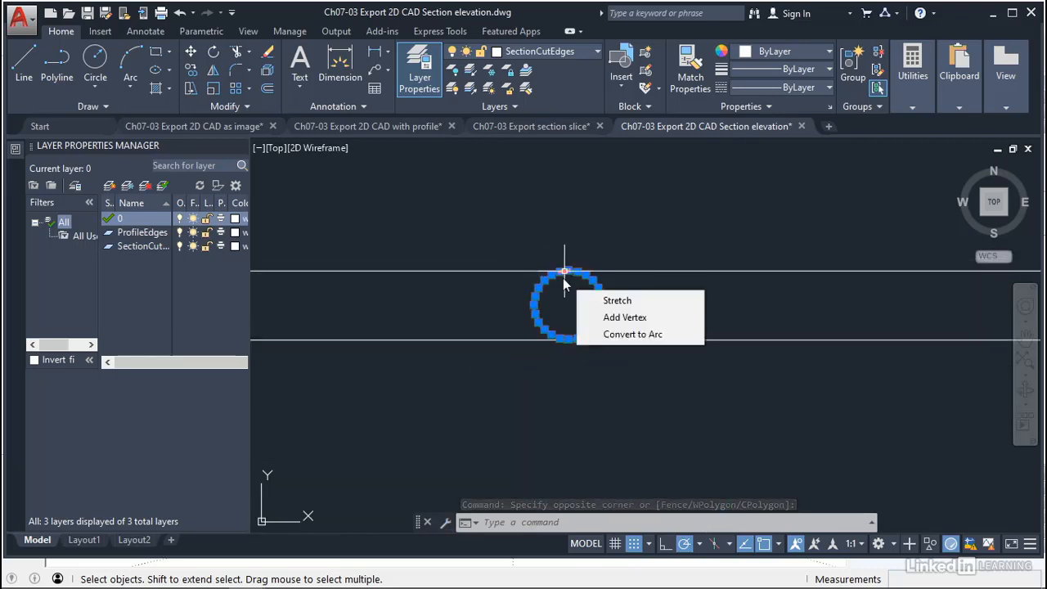
{"action": "key", "text": "Escape"}
{"action": "key", "text": "Escape"}
{"action": "scroll", "coordinate": [548, 292], "scroll_direction": "down", "scroll_amount": 2}
{"action": "scroll", "coordinate": [548, 292], "scroll_direction": "down", "scroll_amount": 8}
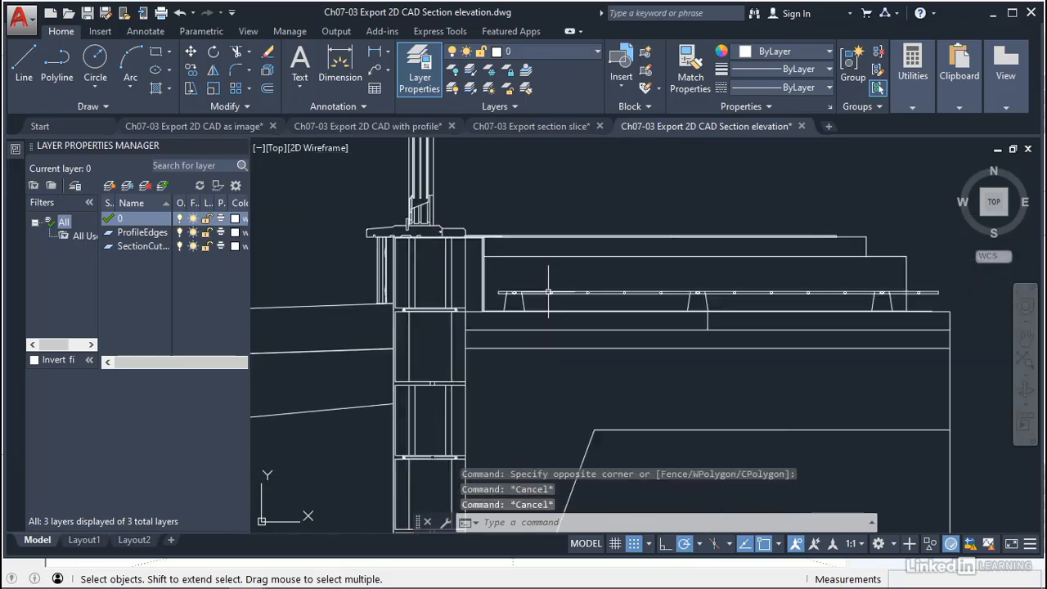
{"action": "middle_click_drag", "start_coordinate": [548, 290], "coordinate": [476, 391]}
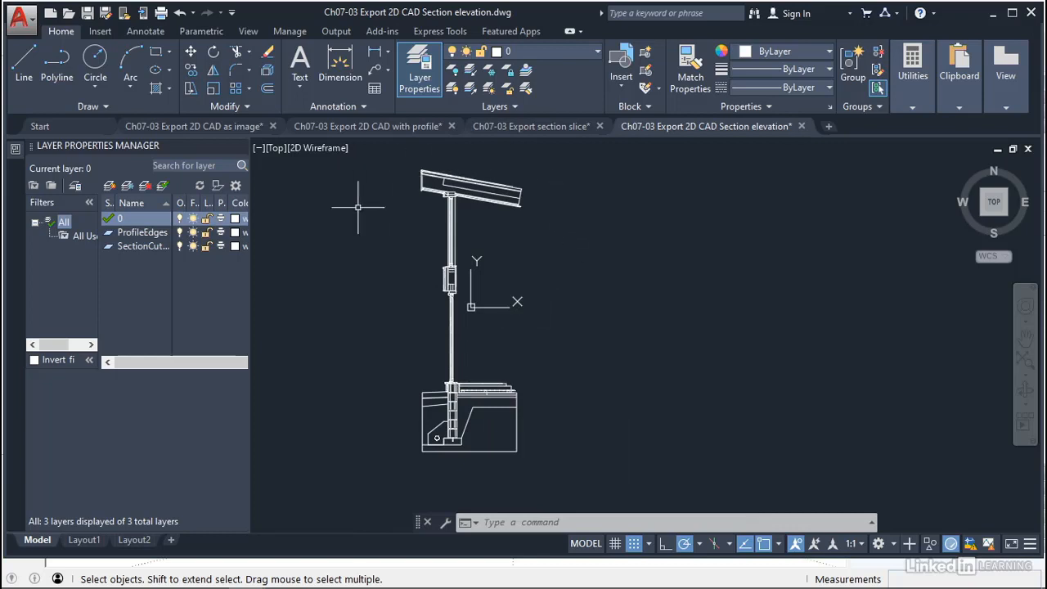
{"action": "left_click", "coordinate": [98, 33]}
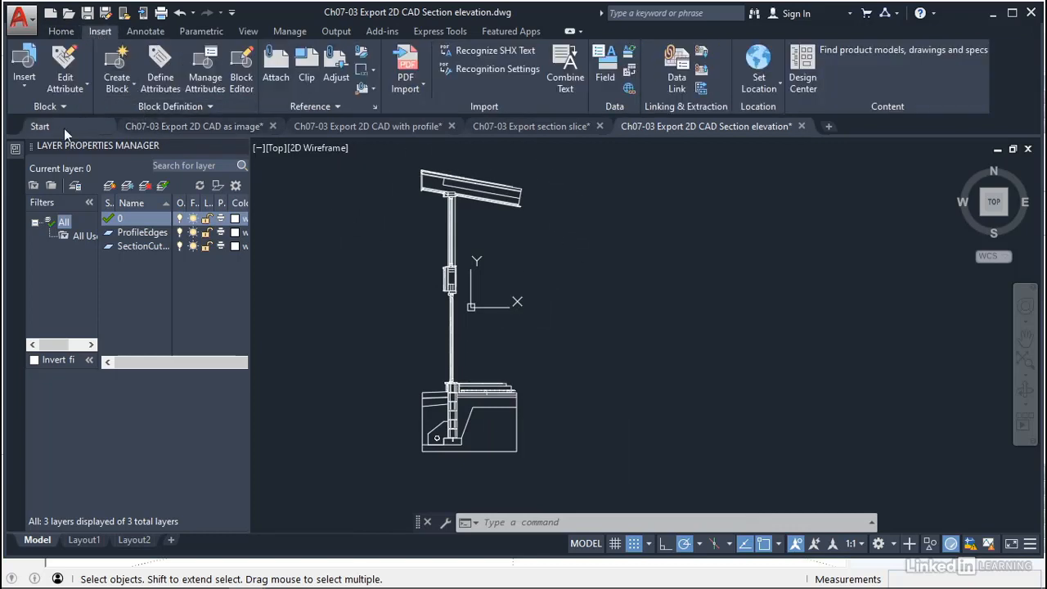
{"action": "left_click", "coordinate": [25, 88]}
{"action": "left_click", "coordinate": [25, 67]}
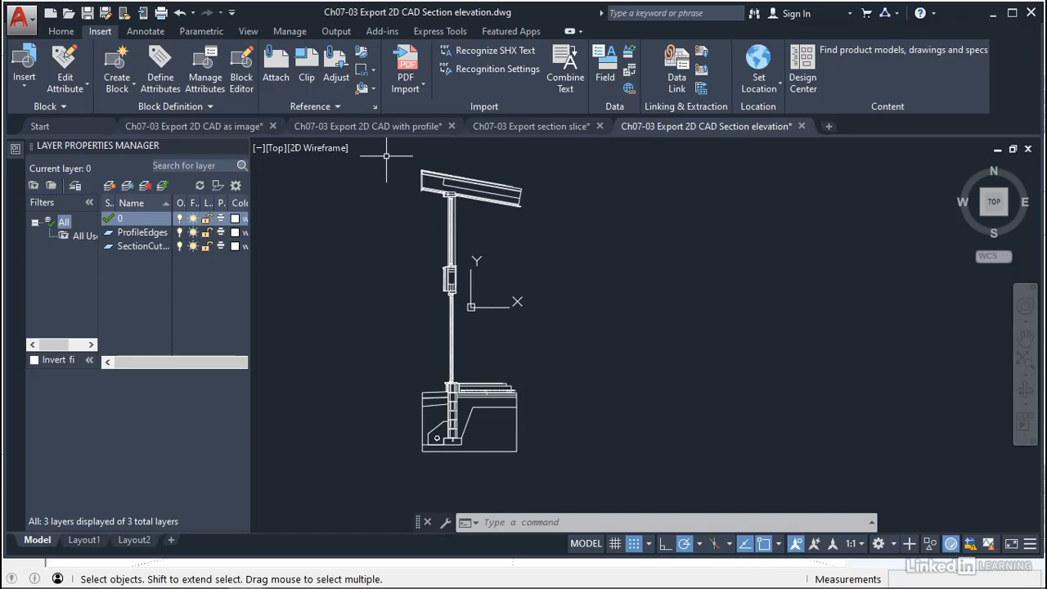
Run OVERKILL on the whole section elevation with the default comparison settings and options to delete duplicate and overlapping objects
{"action": "type", "text": "er"}
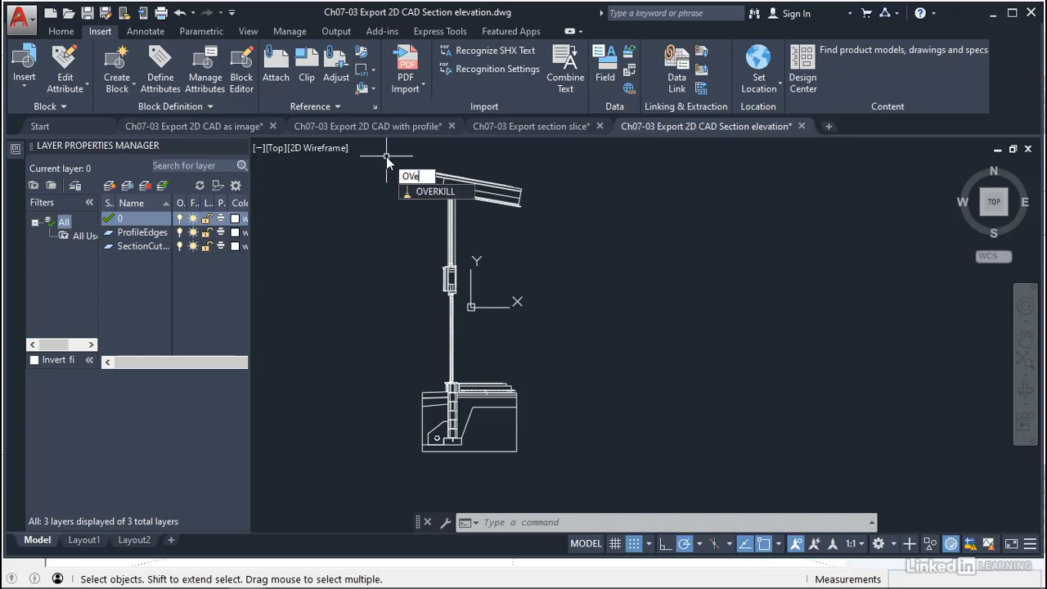
{"action": "left_click", "coordinate": [434, 192]}
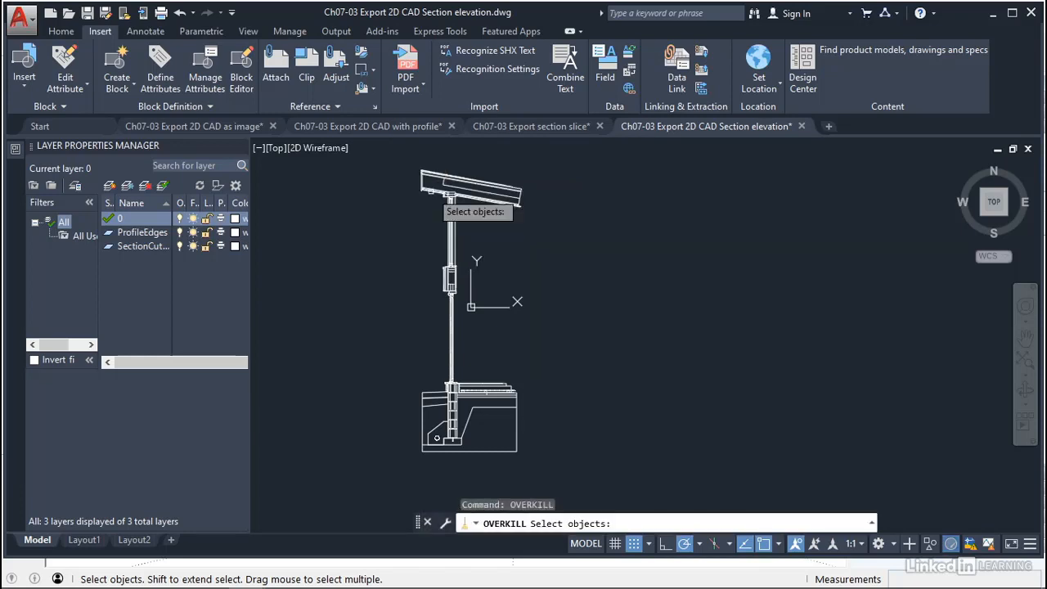
{"action": "left_click", "coordinate": [378, 149]}
{"action": "left_click", "coordinate": [621, 512]}
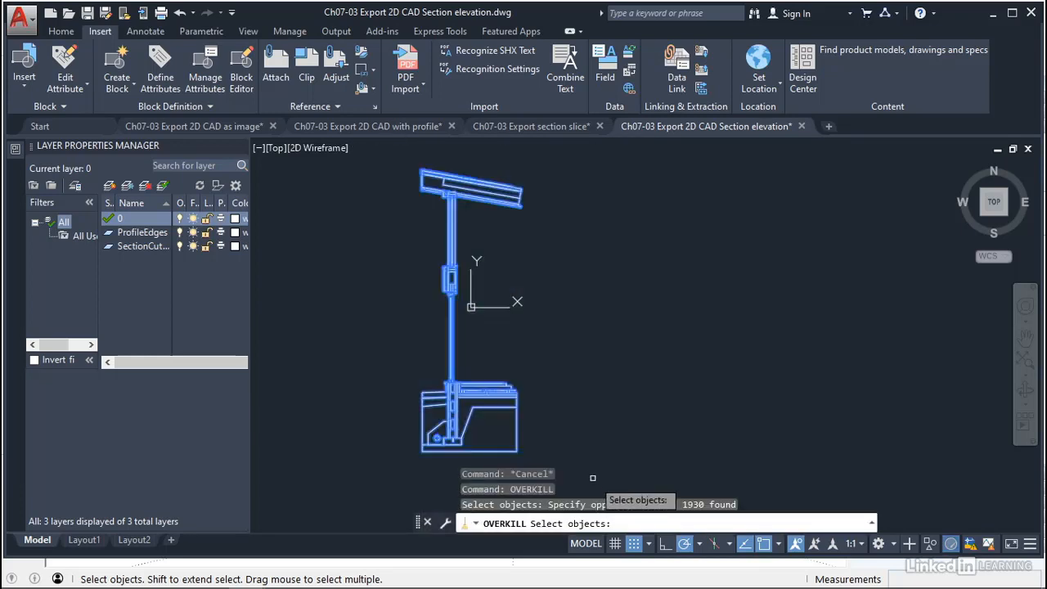
{"action": "key", "text": "Return"}
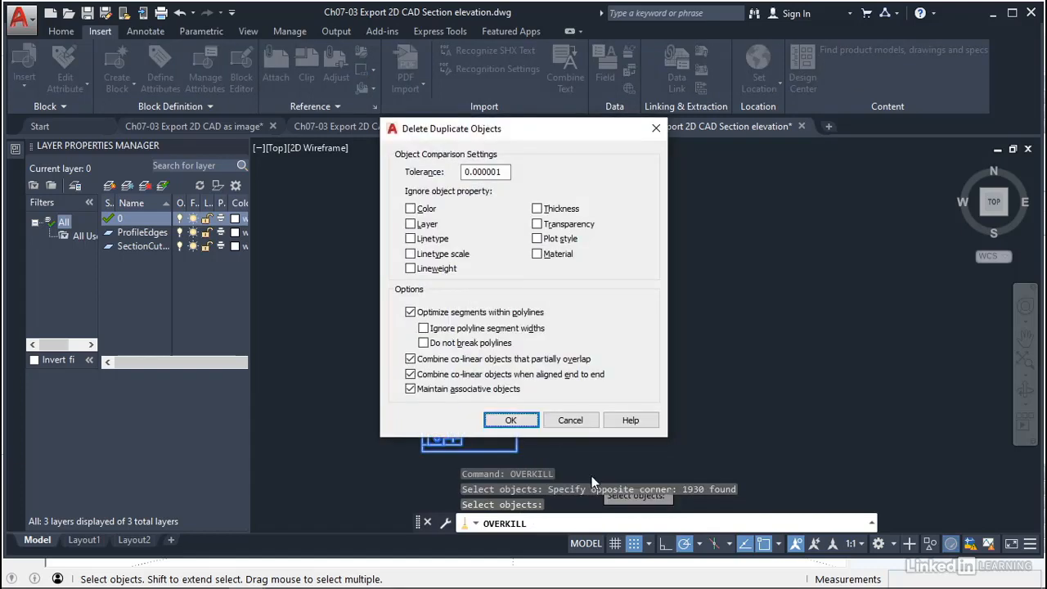
{"action": "left_click", "coordinate": [509, 421]}
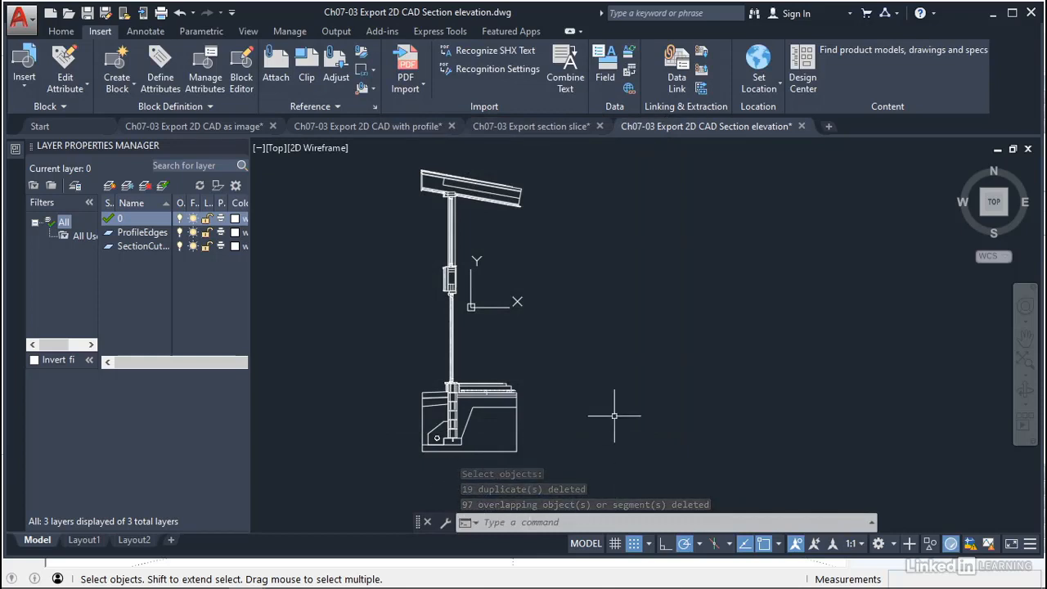
{"action": "key", "text": "Escape"}
{"action": "key", "text": "Escape"}
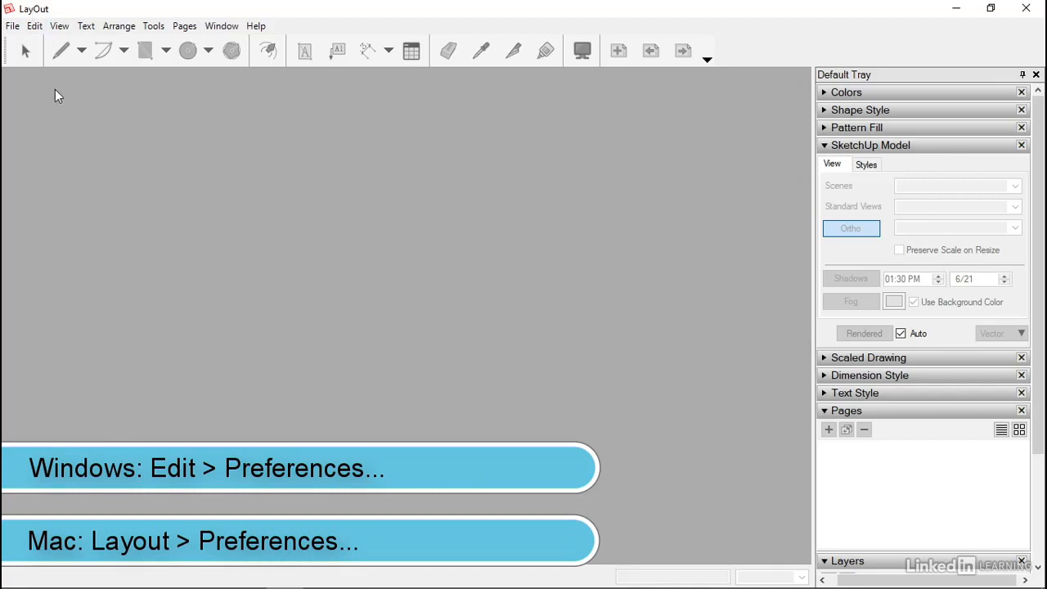
Add the Layout Templates folder from Exercise Files to the template folders in LayOut's preferences, and close the preferences
{"action": "left_click", "coordinate": [36, 27]}
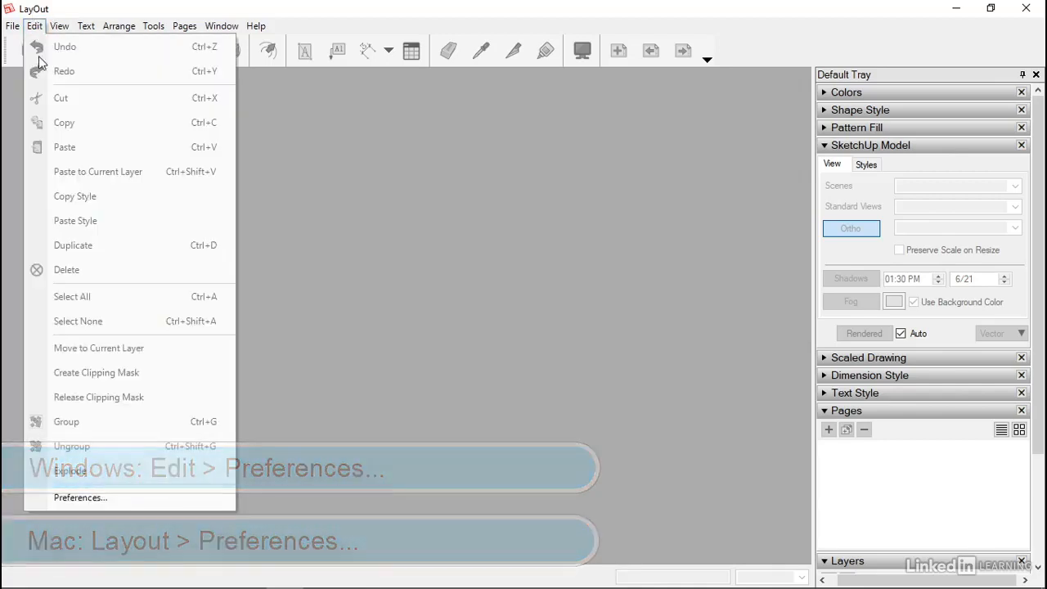
{"action": "left_click", "coordinate": [80, 499]}
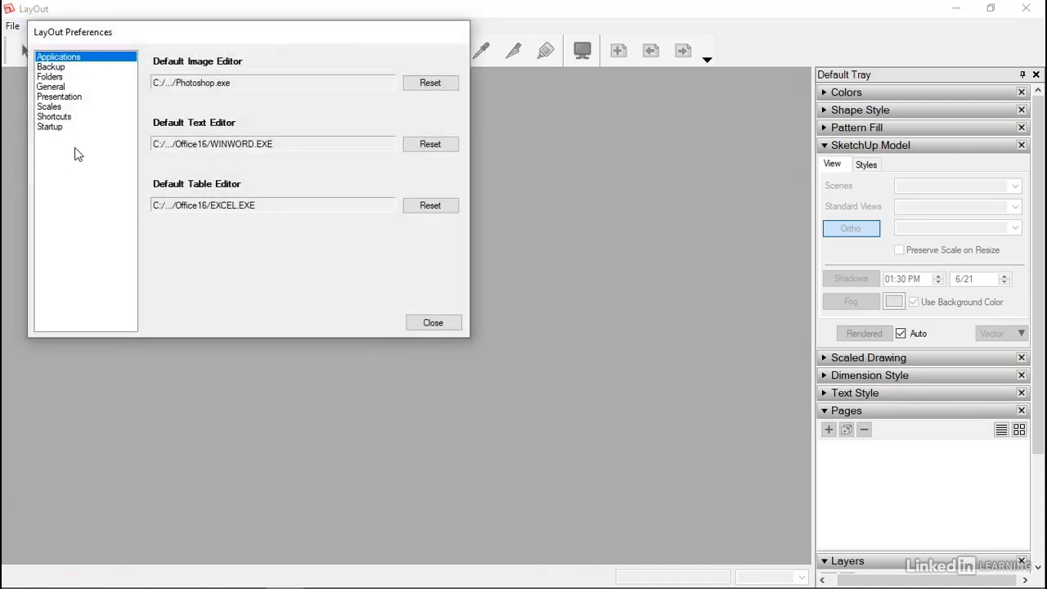
{"action": "left_click", "coordinate": [48, 77]}
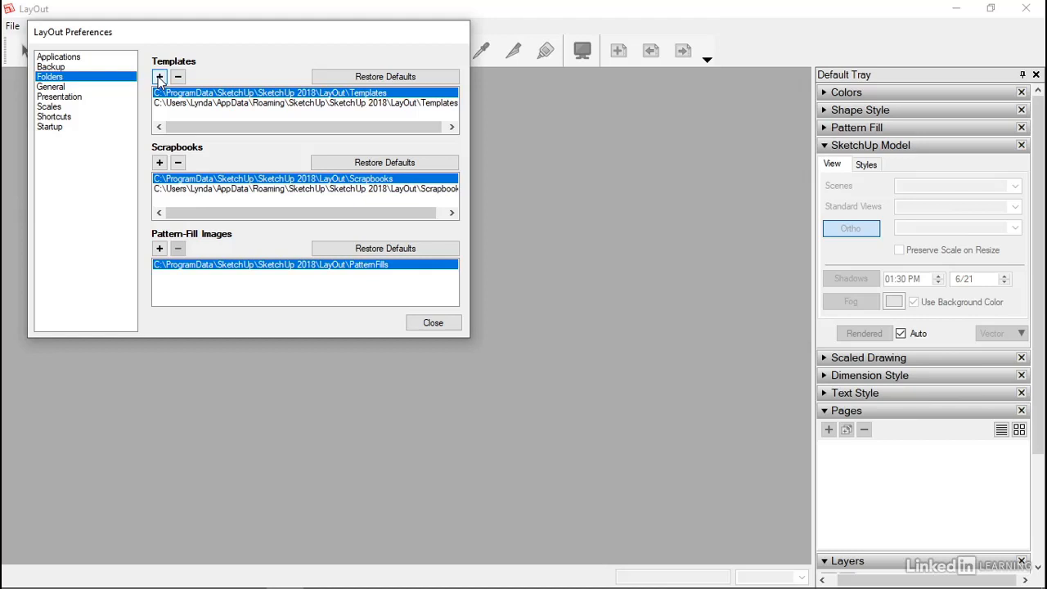
{"action": "left_click", "coordinate": [160, 77]}
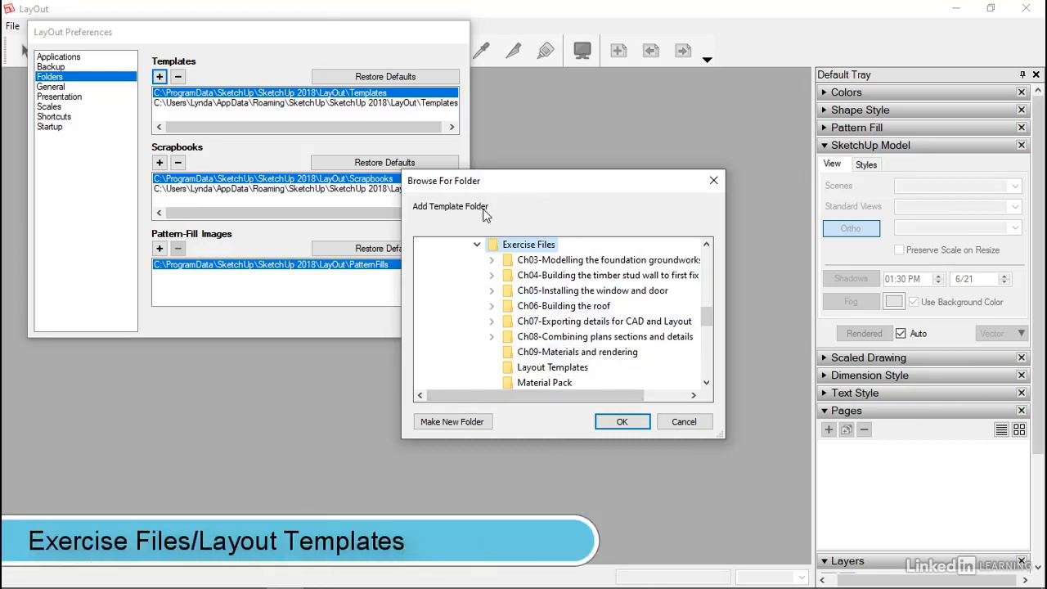
{"action": "left_click", "coordinate": [539, 370]}
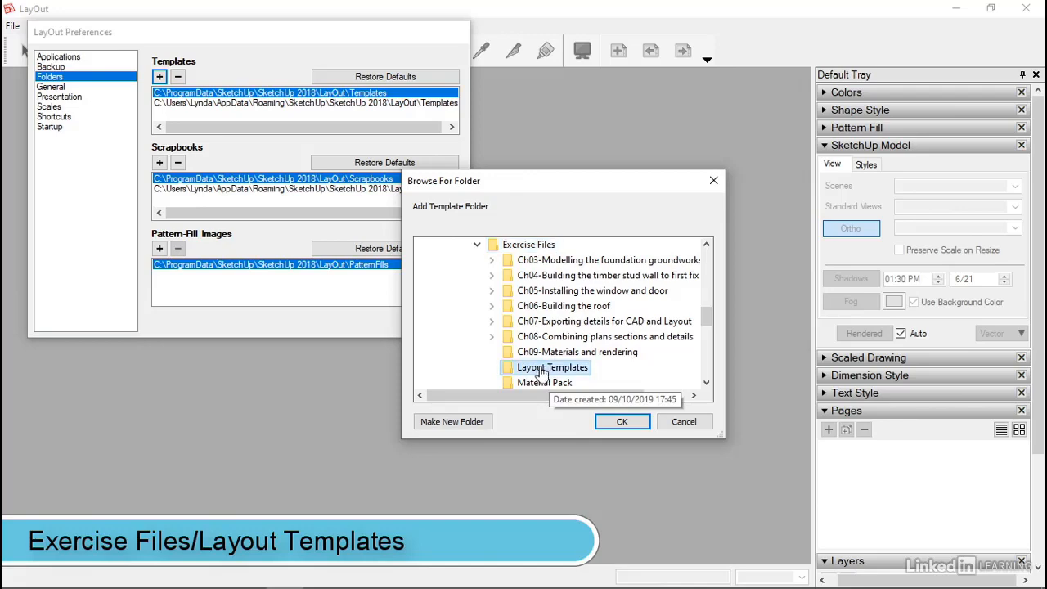
{"action": "left_click", "coordinate": [622, 424]}
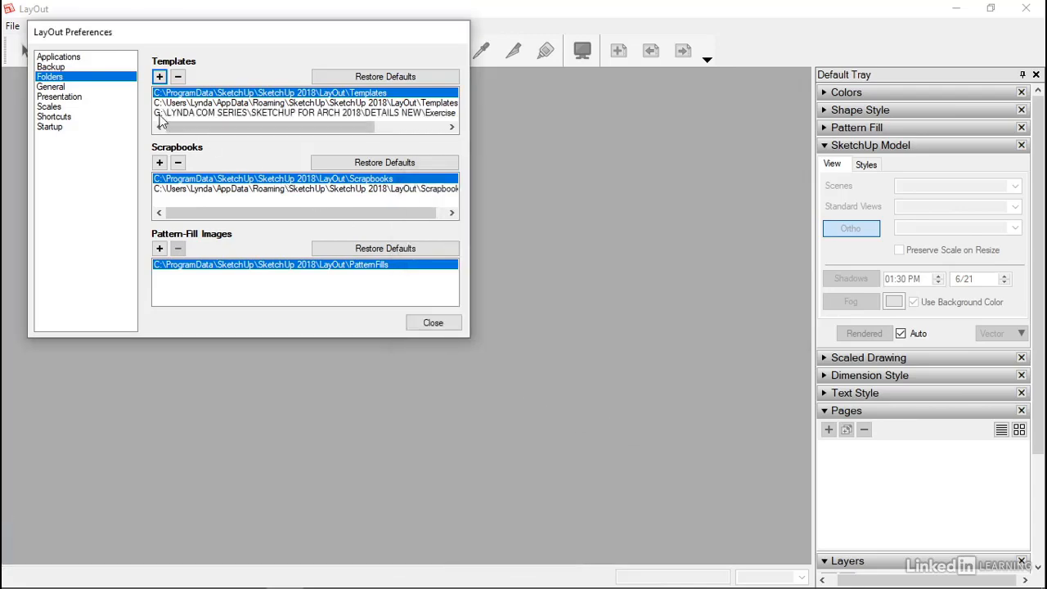
{"action": "left_click", "coordinate": [426, 324]}
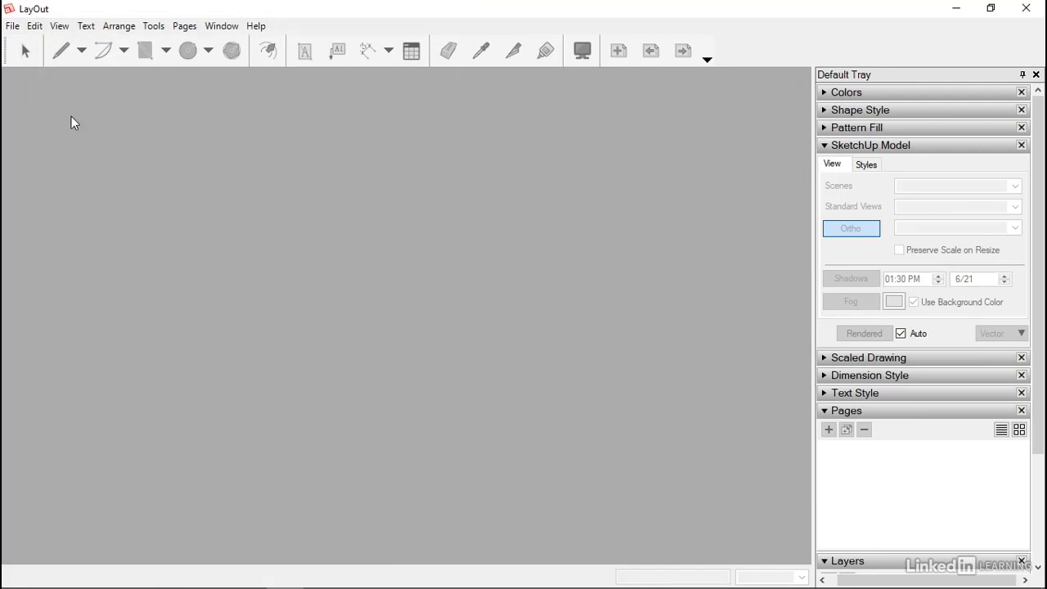
Create a new document from the A2 Template in the Layout Templates collection
{"action": "left_click", "coordinate": [12, 25]}
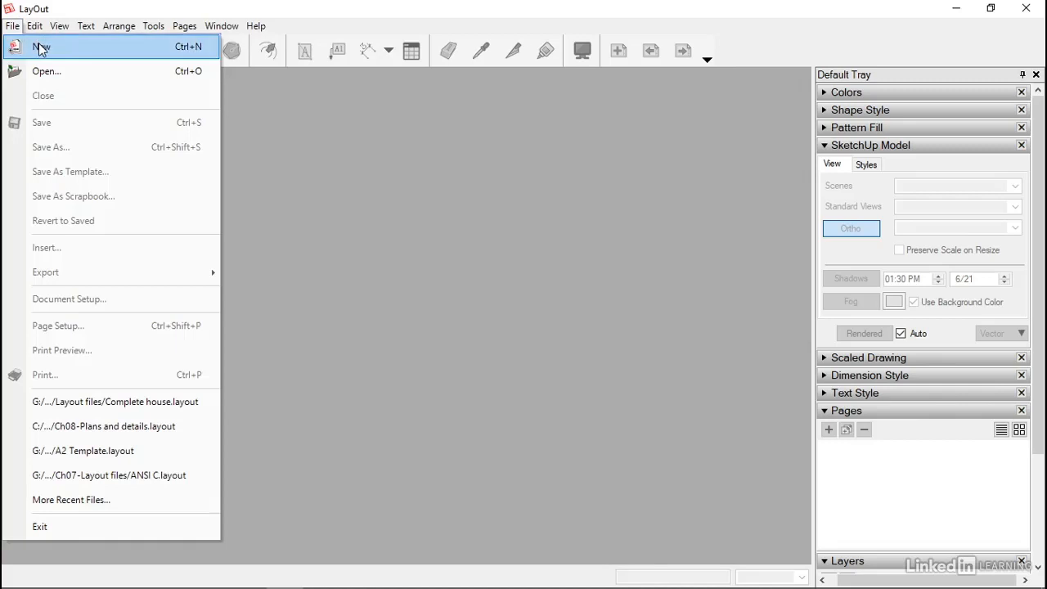
{"action": "left_click", "coordinate": [40, 47]}
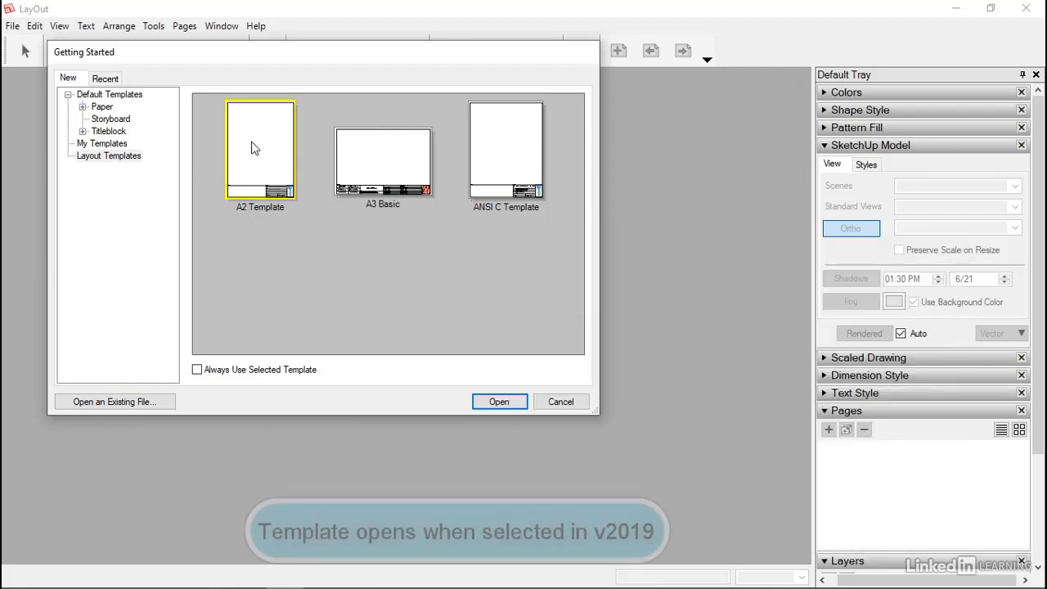
{"action": "left_click", "coordinate": [498, 402]}
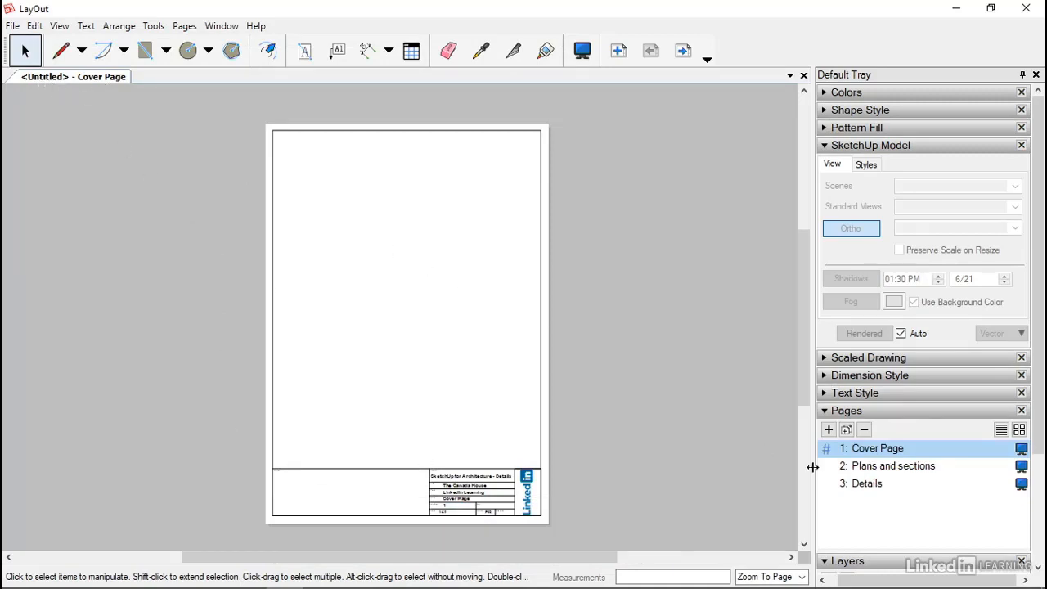
Look through the new document's Cover Page, Plans and sections, and Details pages, checking their title blocks
{"action": "left_click", "coordinate": [870, 468]}
{"action": "left_click", "coordinate": [867, 484]}
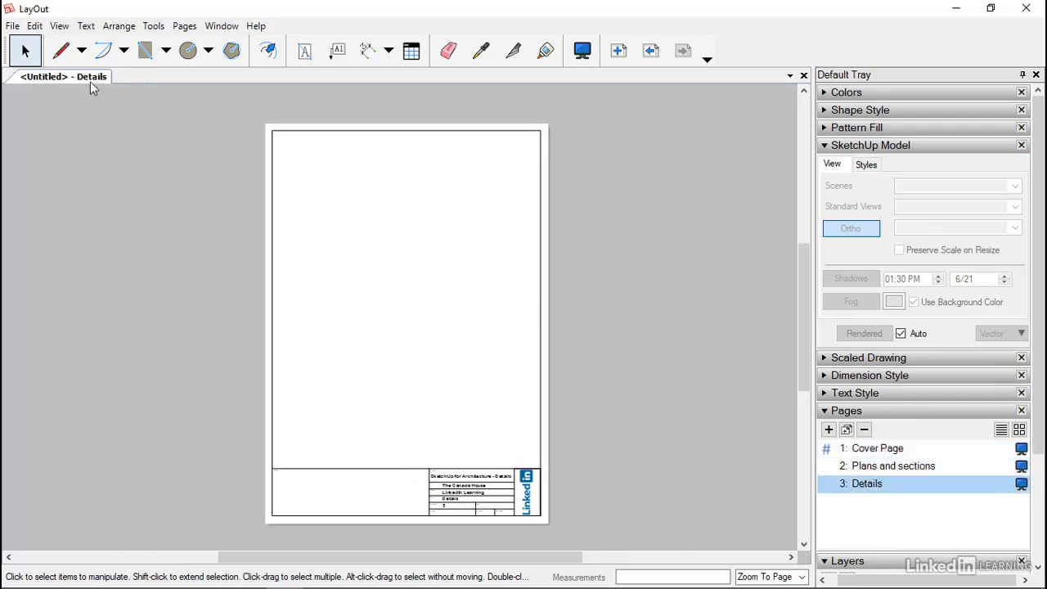
{"action": "left_click", "coordinate": [875, 452]}
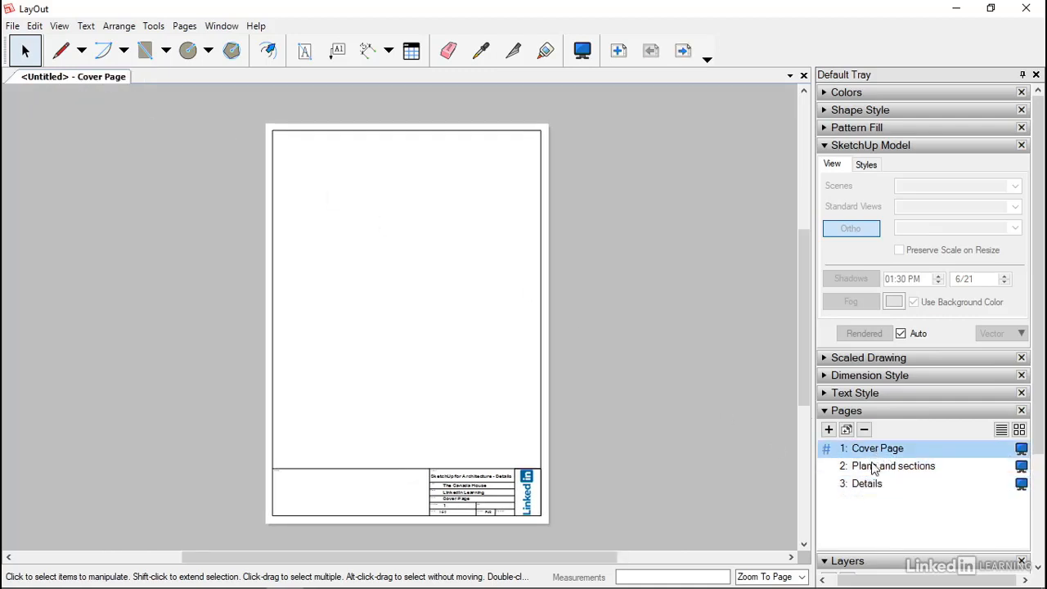
{"action": "left_click", "coordinate": [869, 470]}
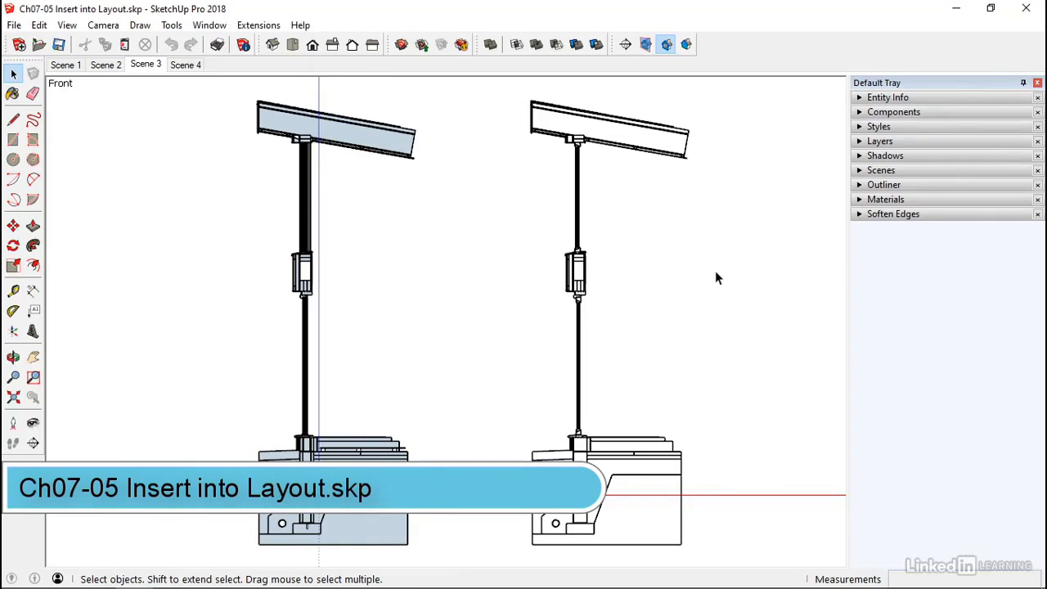
Switch to SketchUp's Ch07-05 Insert into Layout model, select the flat section linework beside the 3D detail, and copy it in Scene 3's front view
{"action": "left_click", "coordinate": [581, 255]}
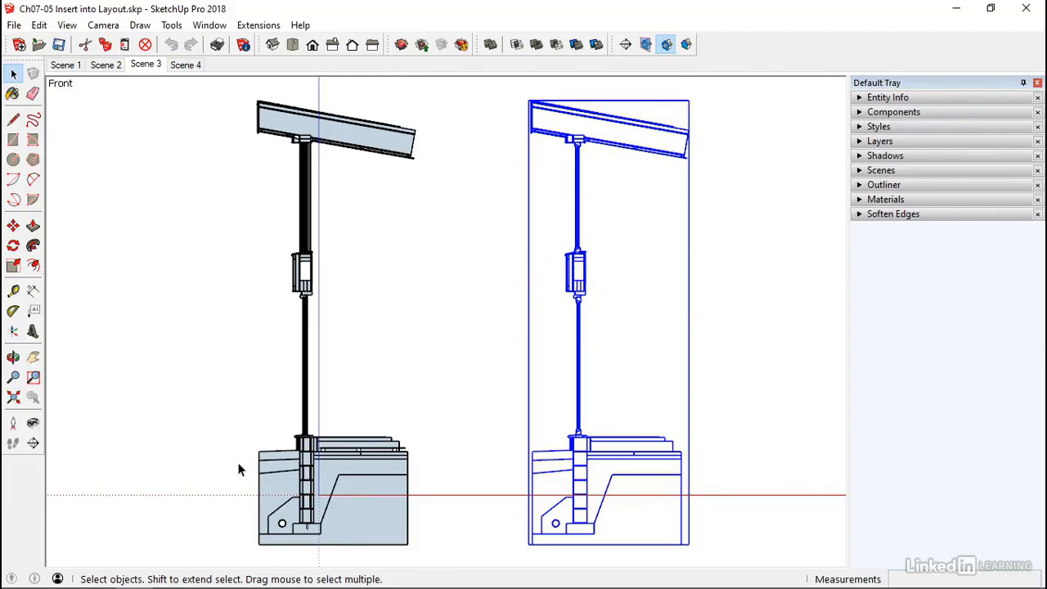
{"action": "mouse_move", "coordinate": [319, 446]}
{"action": "middle_mouse_down"}
{"action": "mouse_move", "coordinate": [271, 351]}
{"action": "mouse_move", "coordinate": [356, 176]}
{"action": "middle_mouse_up"}
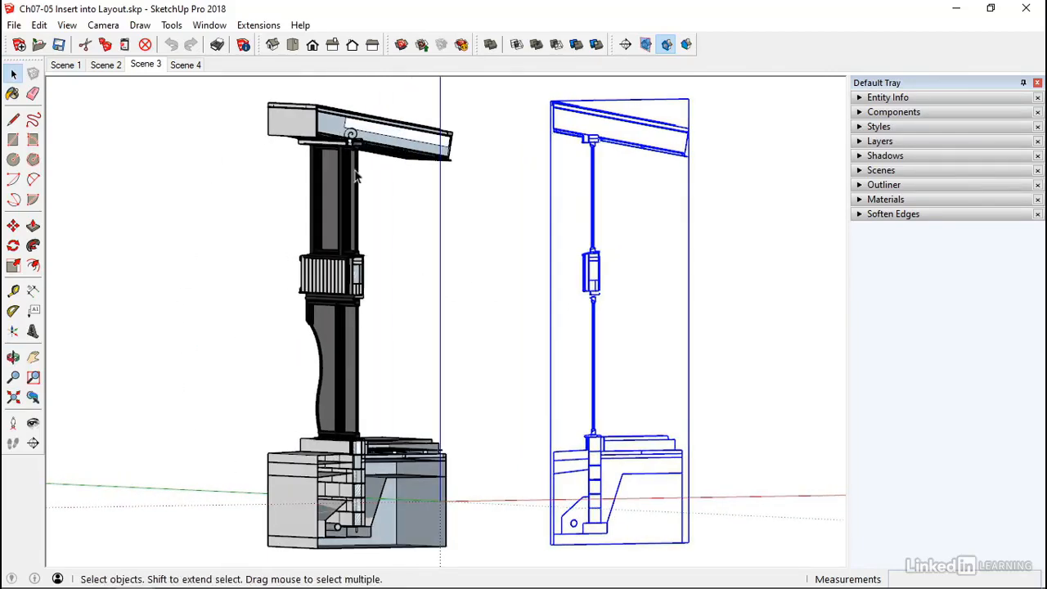
{"action": "left_click", "coordinate": [155, 65]}
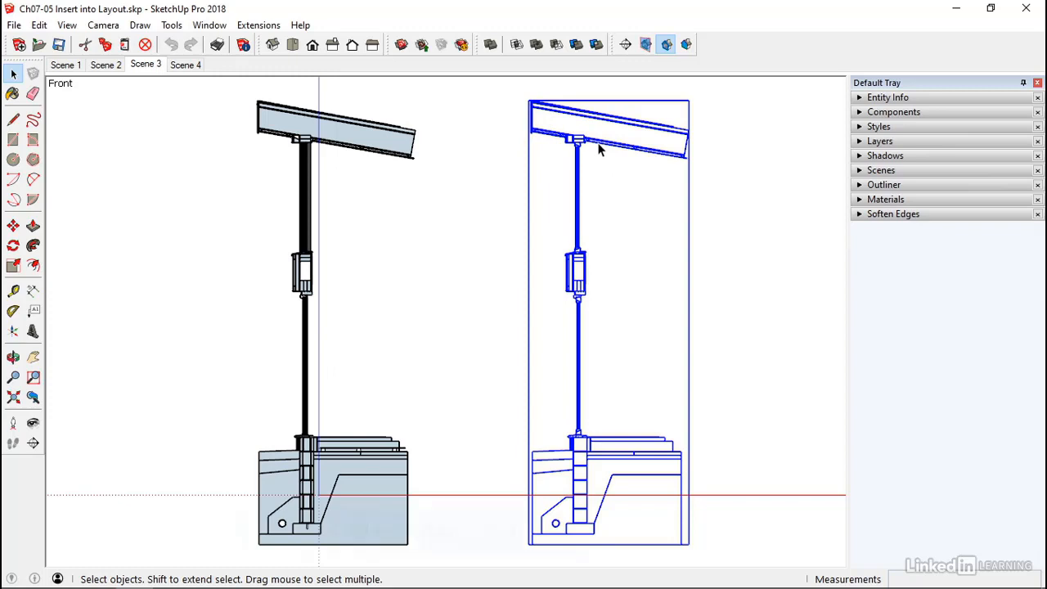
{"action": "key", "text": "ctrl+c"}
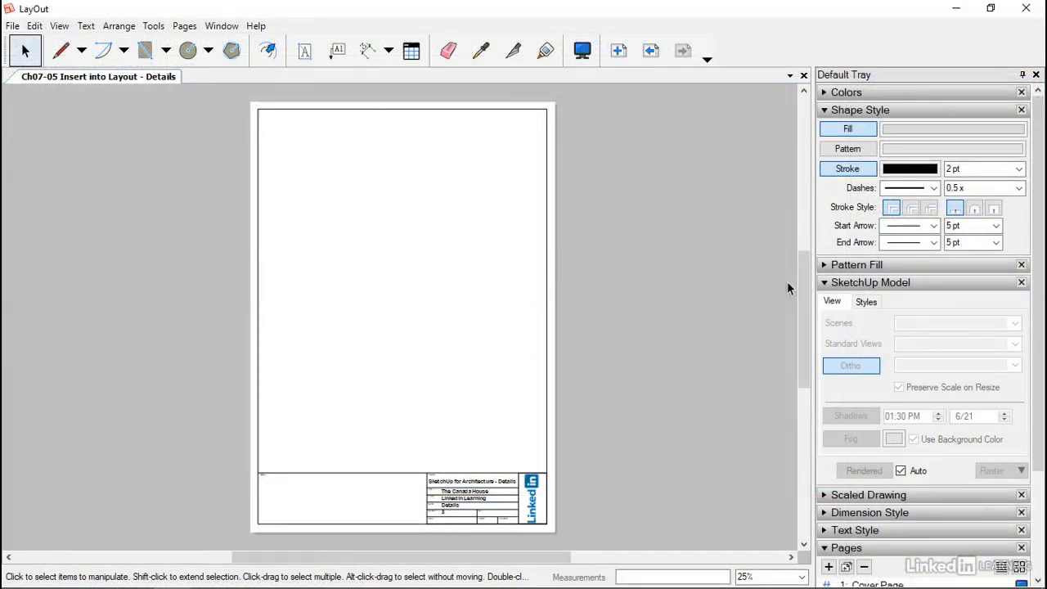
Switch to the Ch07-05 Insert into Layout document in LayOut, paste the copied section onto the Details page, and move it straight up
{"action": "left_click", "coordinate": [825, 287]}
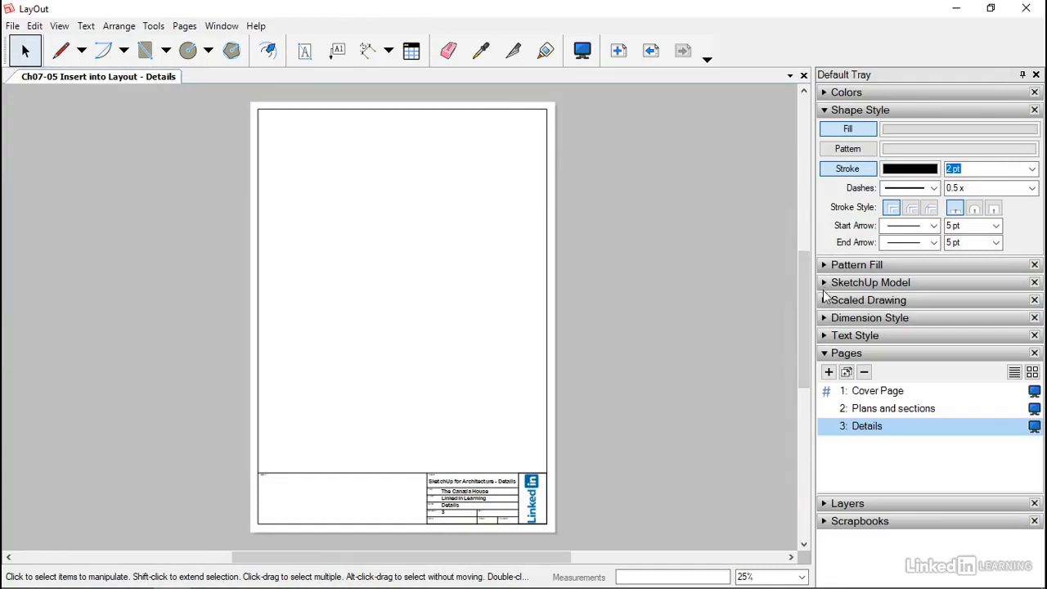
{"action": "left_click", "coordinate": [864, 394]}
{"action": "left_click", "coordinate": [865, 409]}
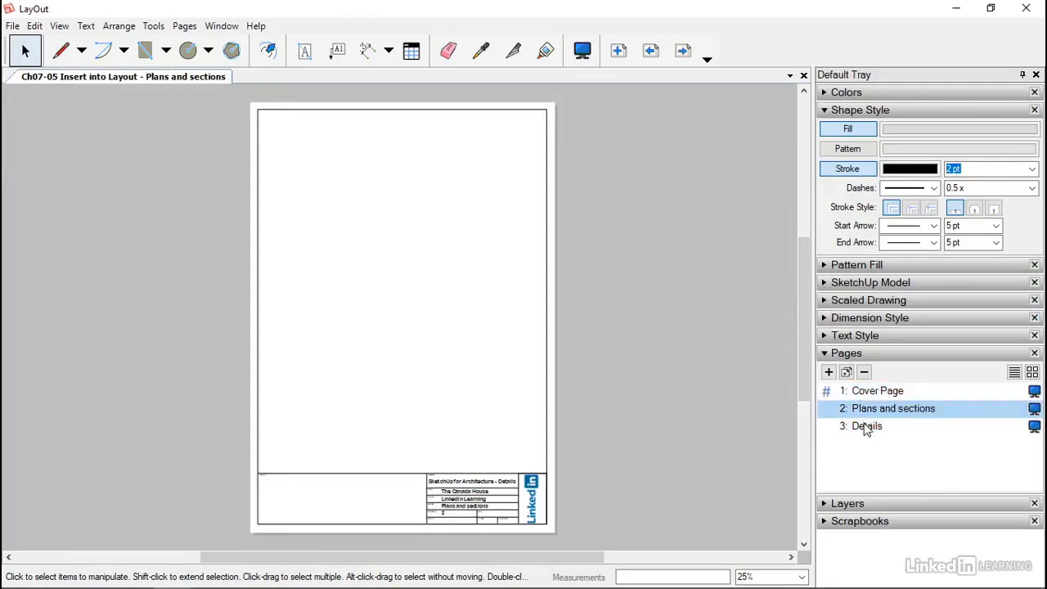
{"action": "left_click", "coordinate": [867, 426]}
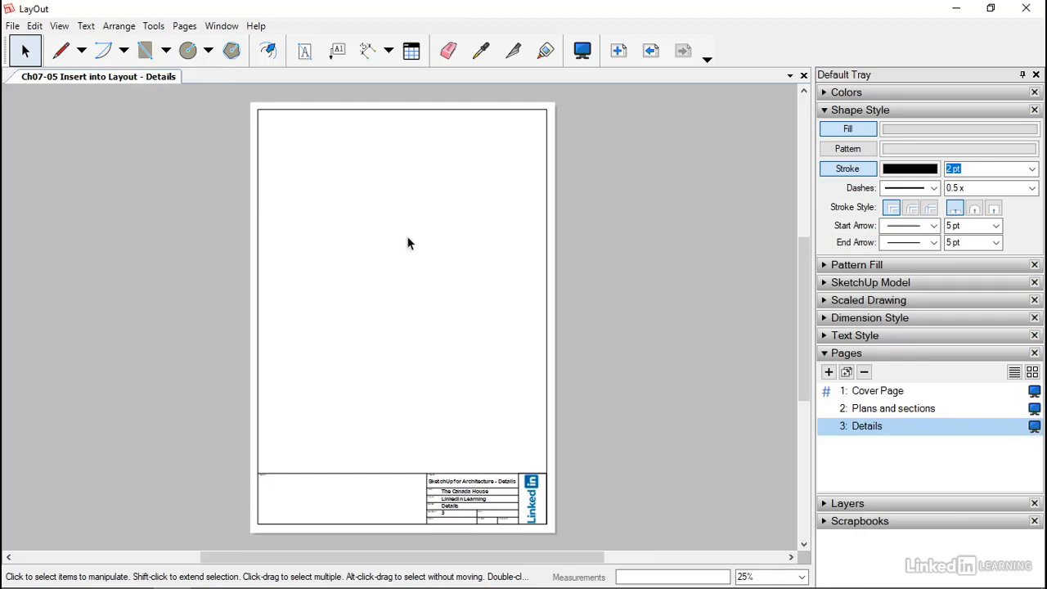
{"action": "key", "text": "ctrl+v"}
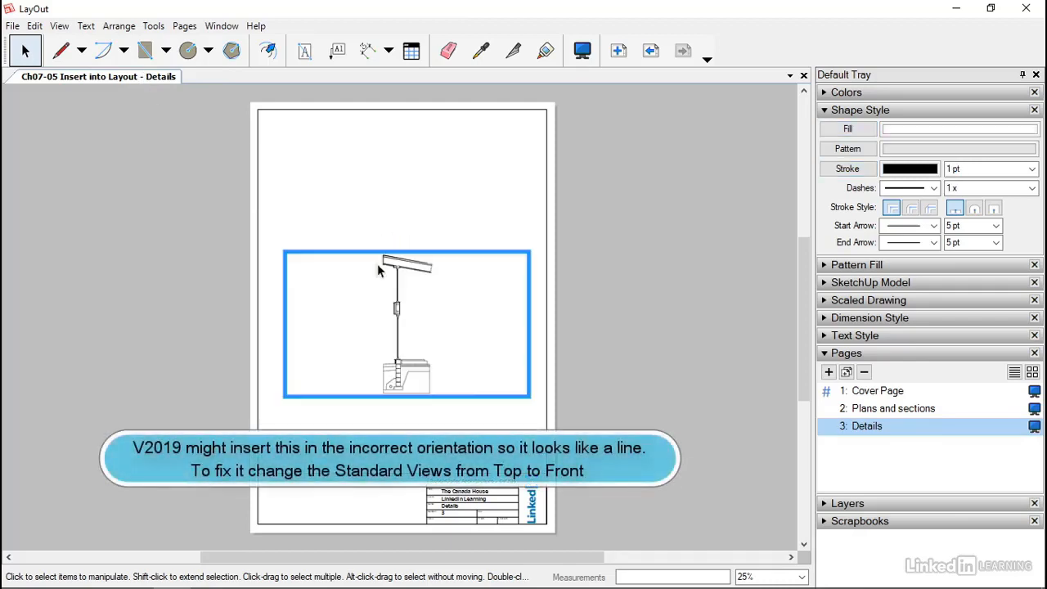
{"action": "left_click_drag", "start_coordinate": [399, 269], "coordinate": [399, 185]}
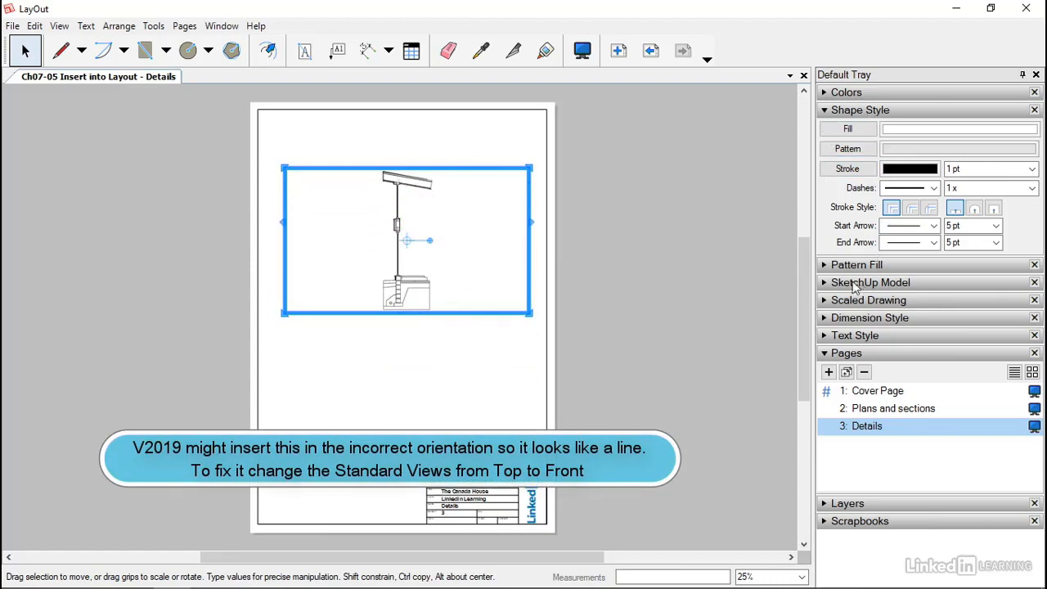
Check the pasted section's SketchUp model view settings, set its rendering to Vector, accept the notice, and clear the selection
{"action": "left_click", "coordinate": [824, 282]}
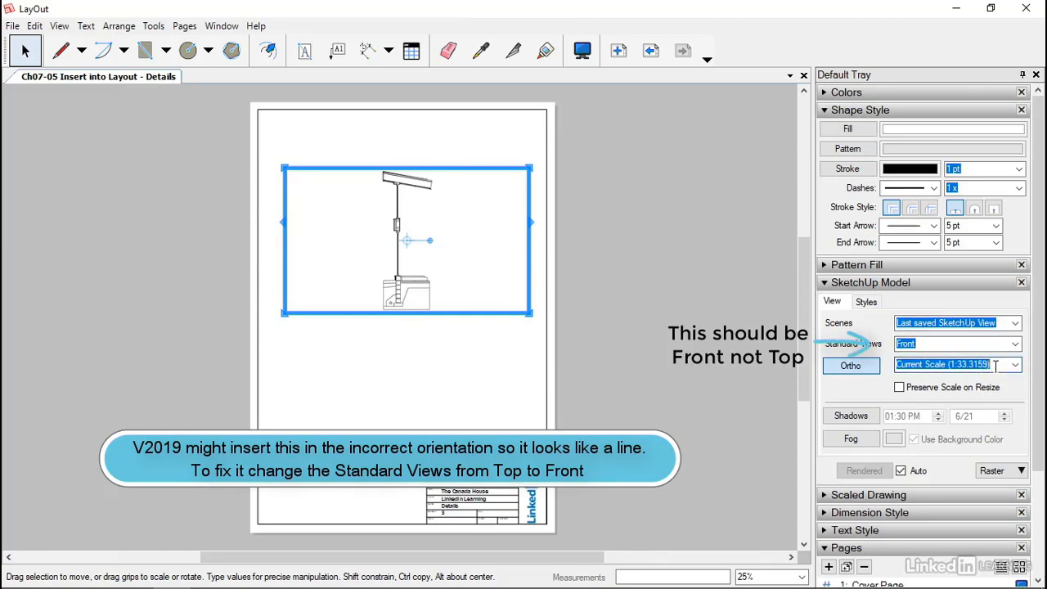
{"action": "left_click", "coordinate": [596, 279]}
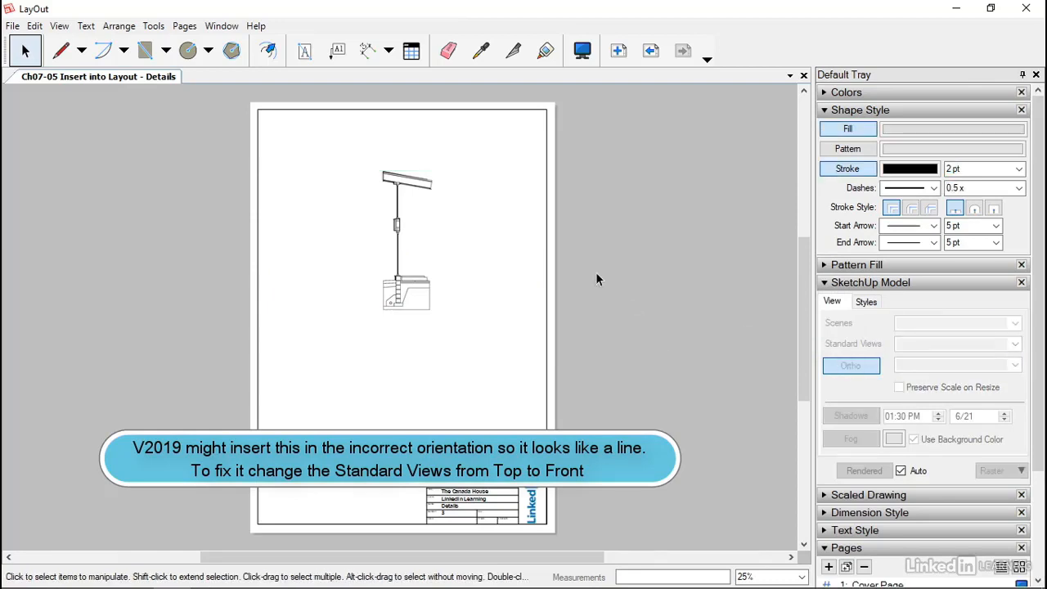
{"action": "left_click", "coordinate": [401, 278]}
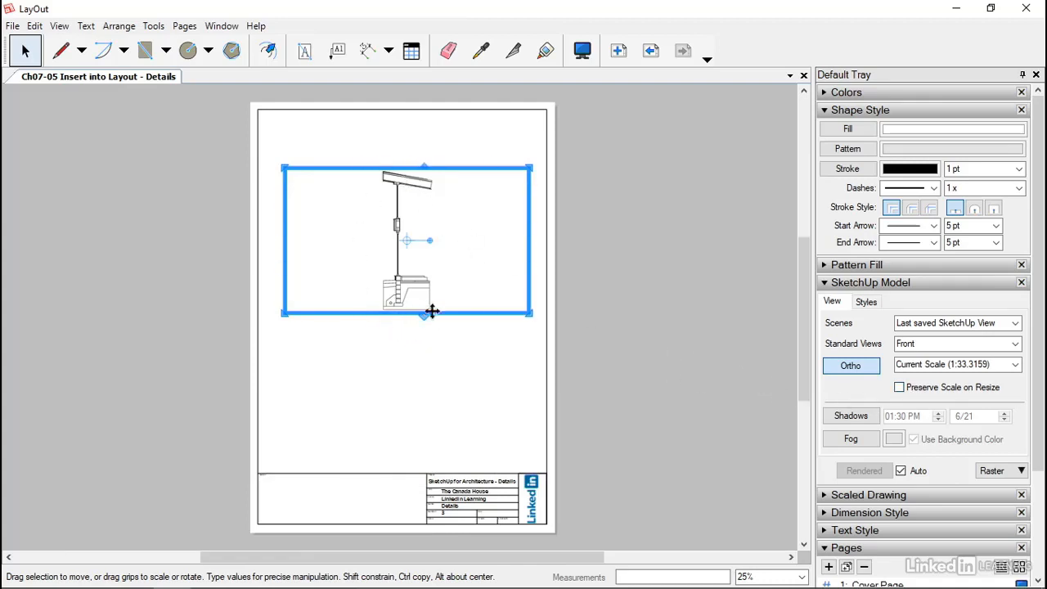
{"action": "left_click", "coordinate": [992, 473]}
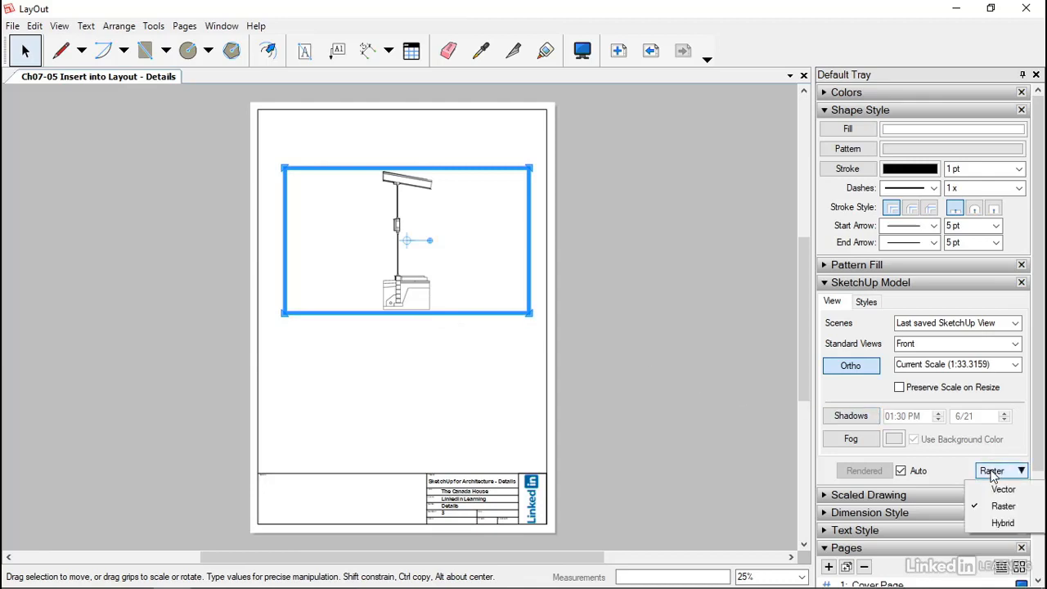
{"action": "left_click", "coordinate": [1003, 493]}
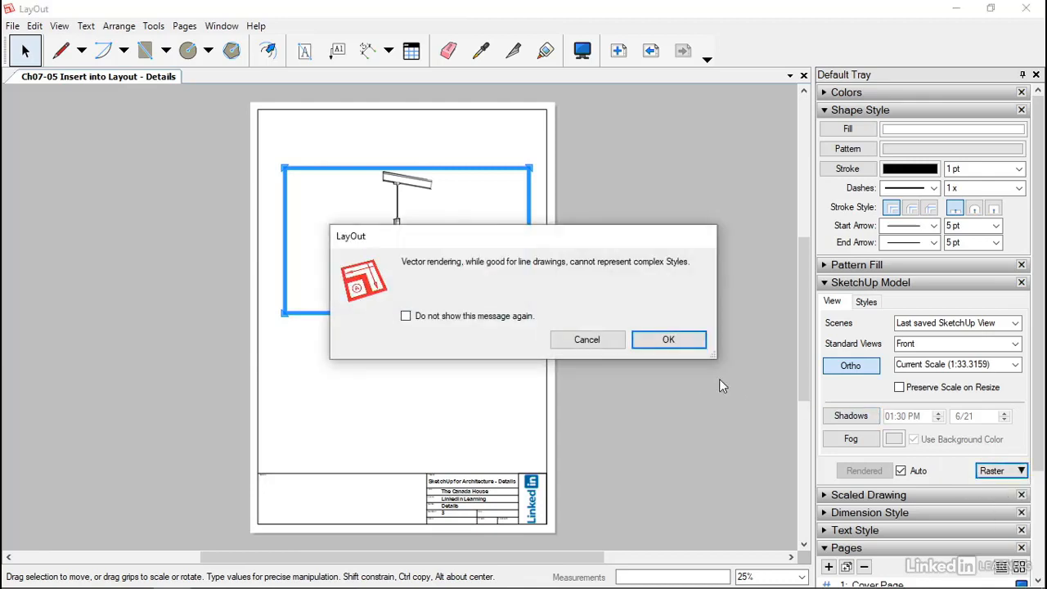
{"action": "left_click", "coordinate": [666, 341]}
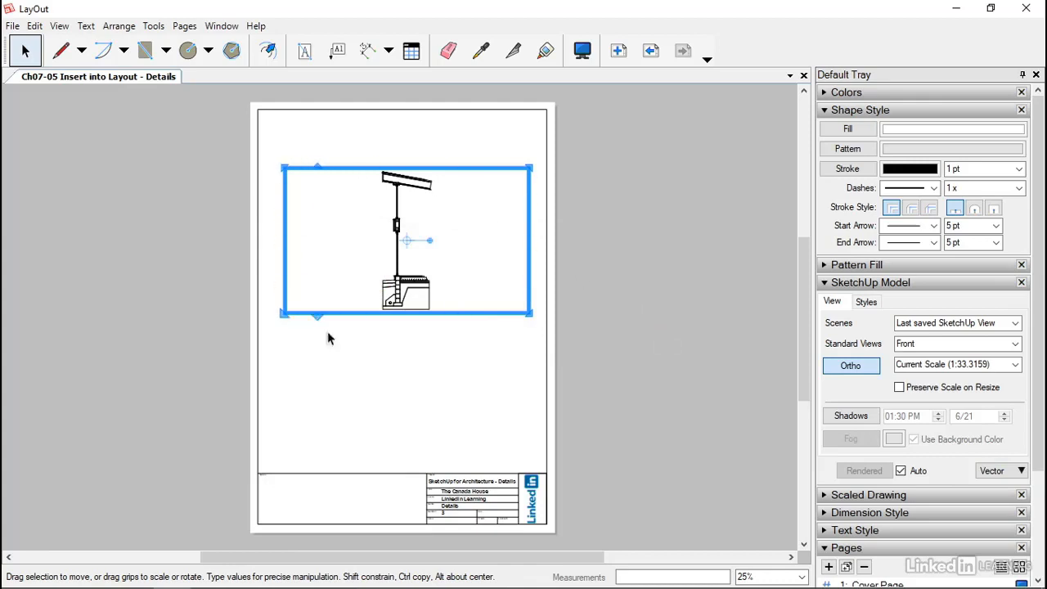
{"action": "left_click", "coordinate": [414, 159]}
Set the section viewport's style line weight to 0.2 pt, clear the selection, and examine the linework around the window frame
{"action": "scroll", "coordinate": [421, 180], "scroll_direction": "up", "scroll_amount": 1}
{"action": "scroll", "coordinate": [420, 181], "scroll_direction": "up", "scroll_amount": 4}
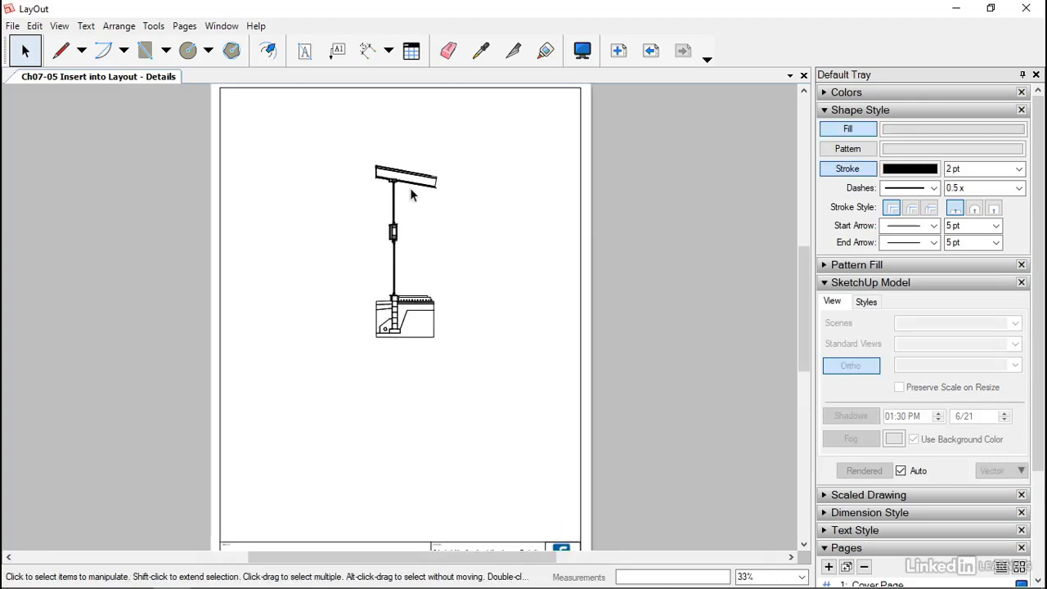
{"action": "scroll", "coordinate": [401, 184], "scroll_direction": "up", "scroll_amount": 1}
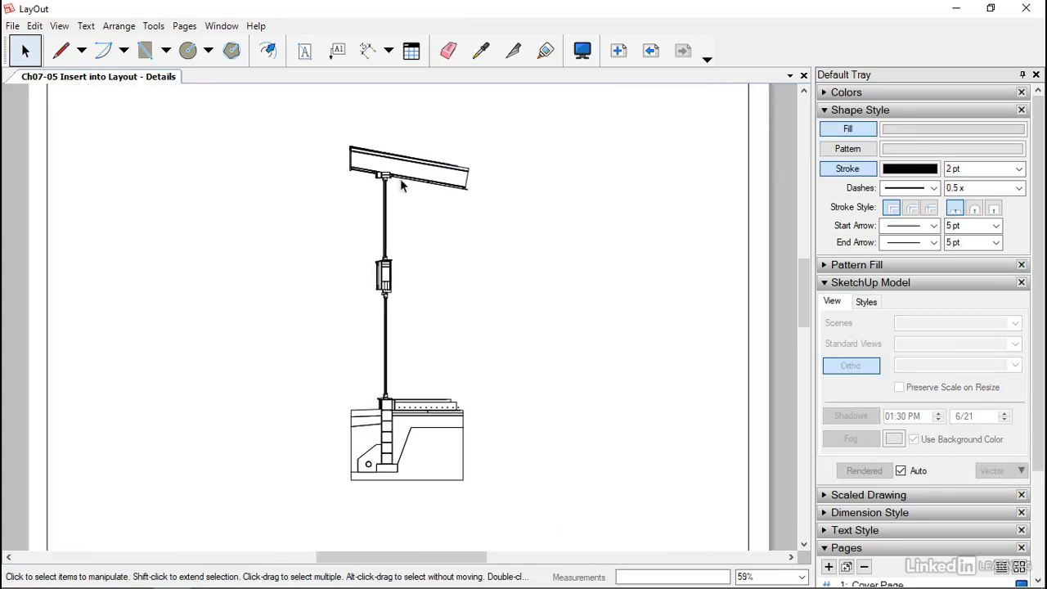
{"action": "left_click", "coordinate": [367, 184]}
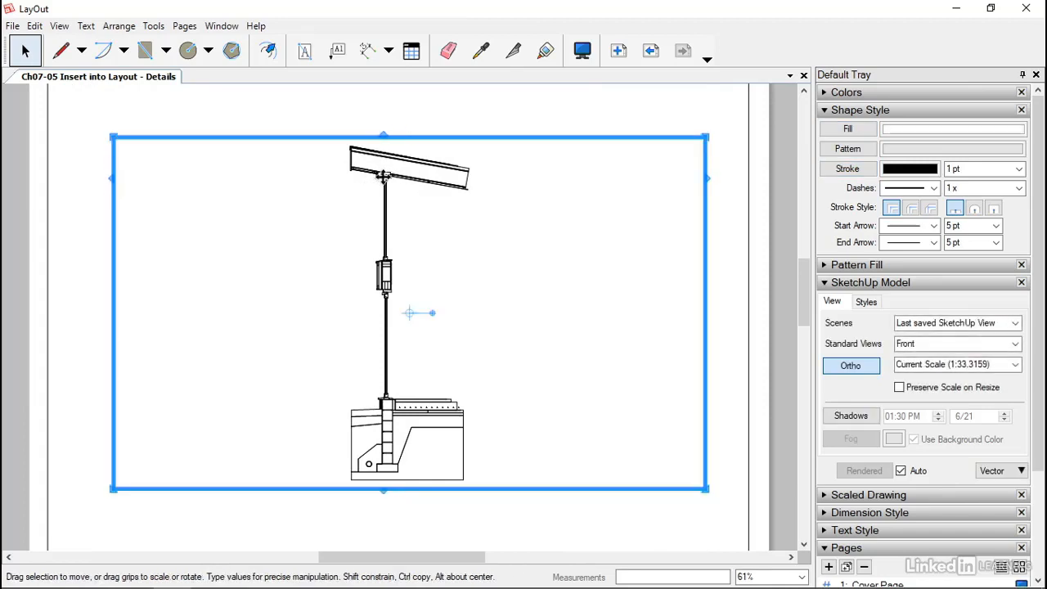
{"action": "left_click", "coordinate": [867, 302]}
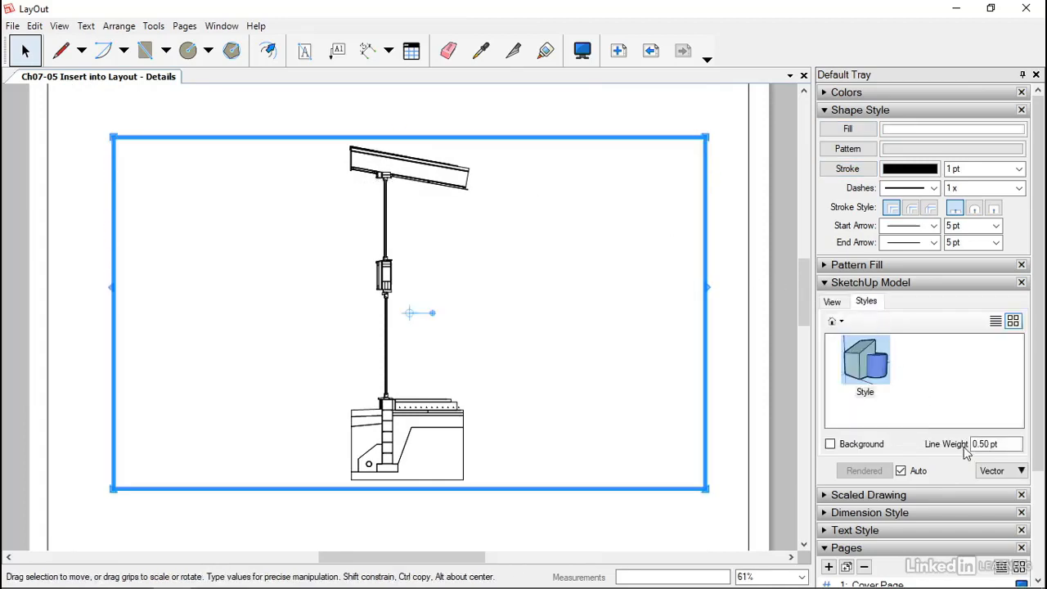
{"action": "left_click_drag", "start_coordinate": [980, 444], "coordinate": [1011, 443]}
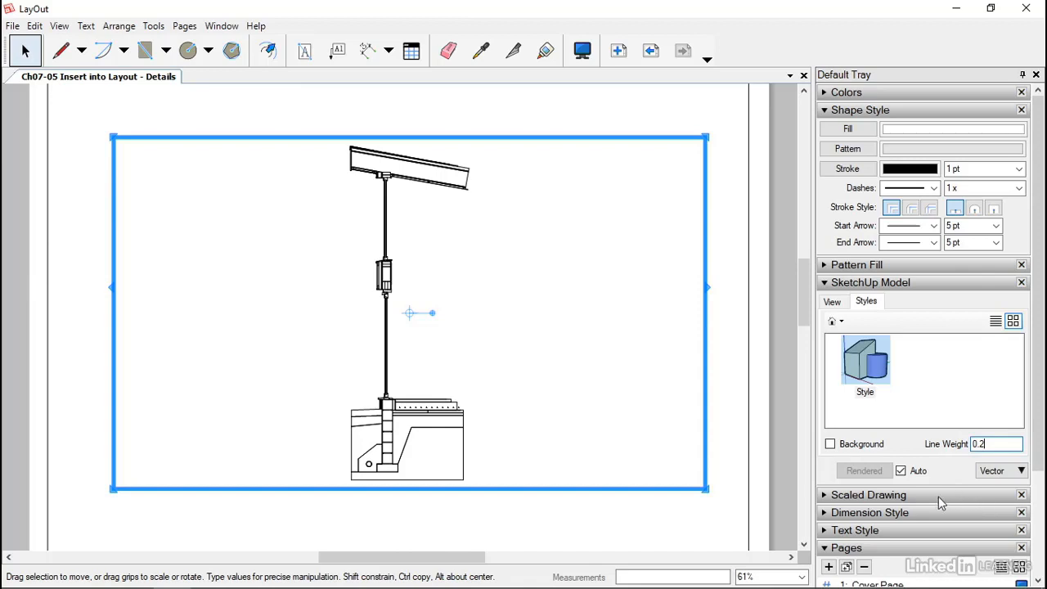
{"action": "key", "text": "Return"}
{"action": "left_click", "coordinate": [431, 110]}
{"action": "scroll", "coordinate": [372, 210], "scroll_direction": "up", "scroll_amount": 2}
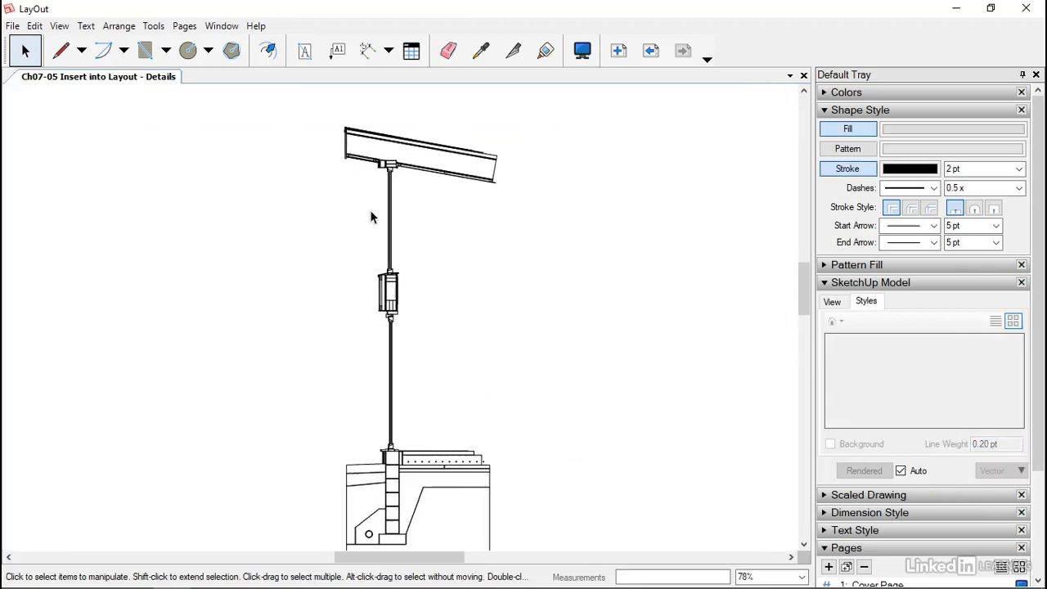
{"action": "scroll", "coordinate": [370, 217], "scroll_direction": "up", "scroll_amount": 6}
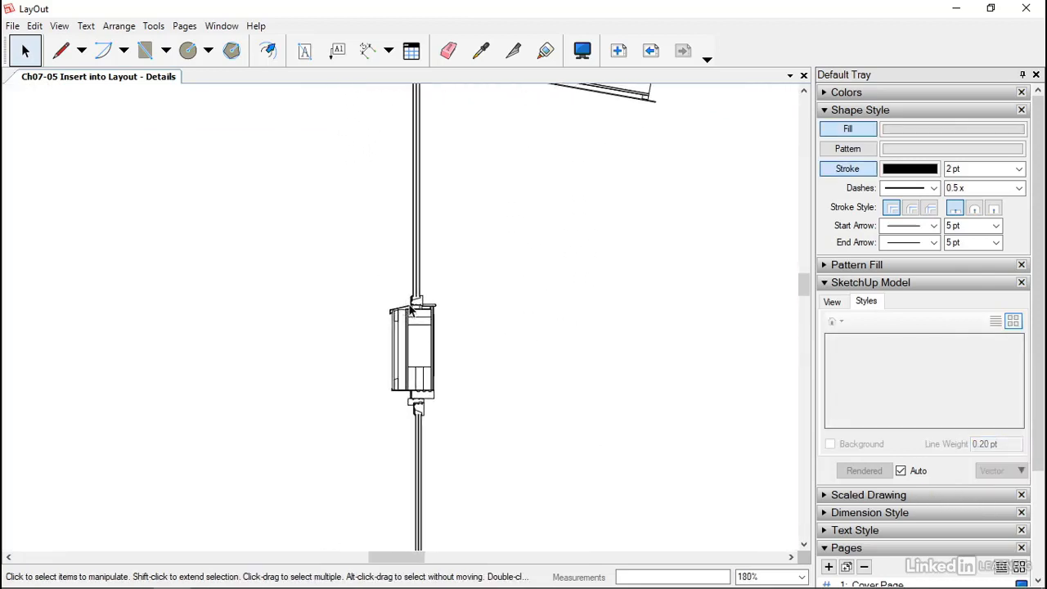
Select the section viewport on the Details page and set its scale to 1mm:20mm (1:20)
{"action": "scroll", "coordinate": [411, 309], "scroll_direction": "up", "scroll_amount": 2}
{"action": "left_click", "coordinate": [368, 300]}
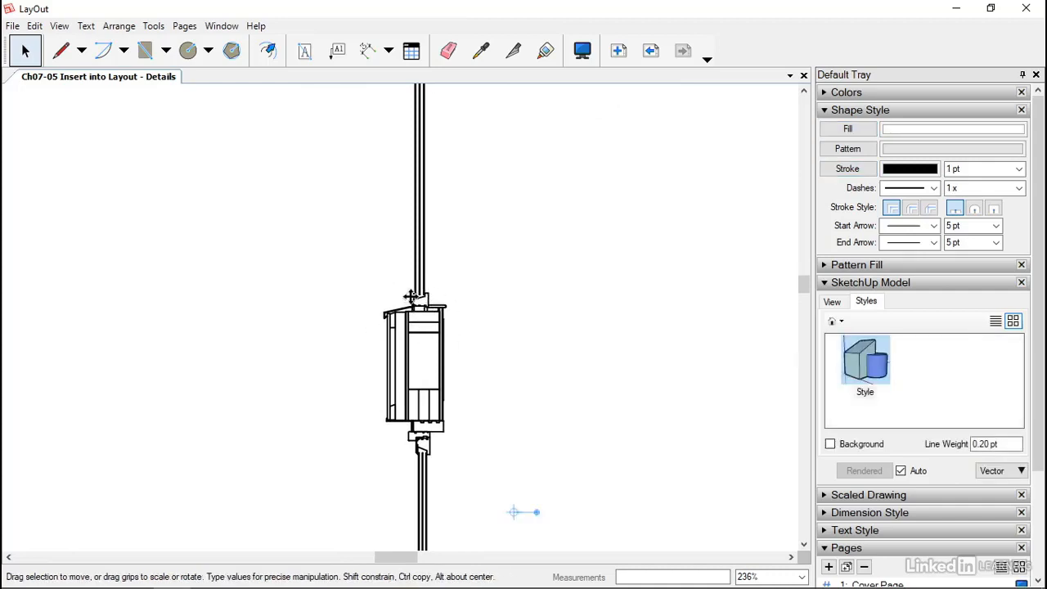
{"action": "right_click", "coordinate": [422, 306]}
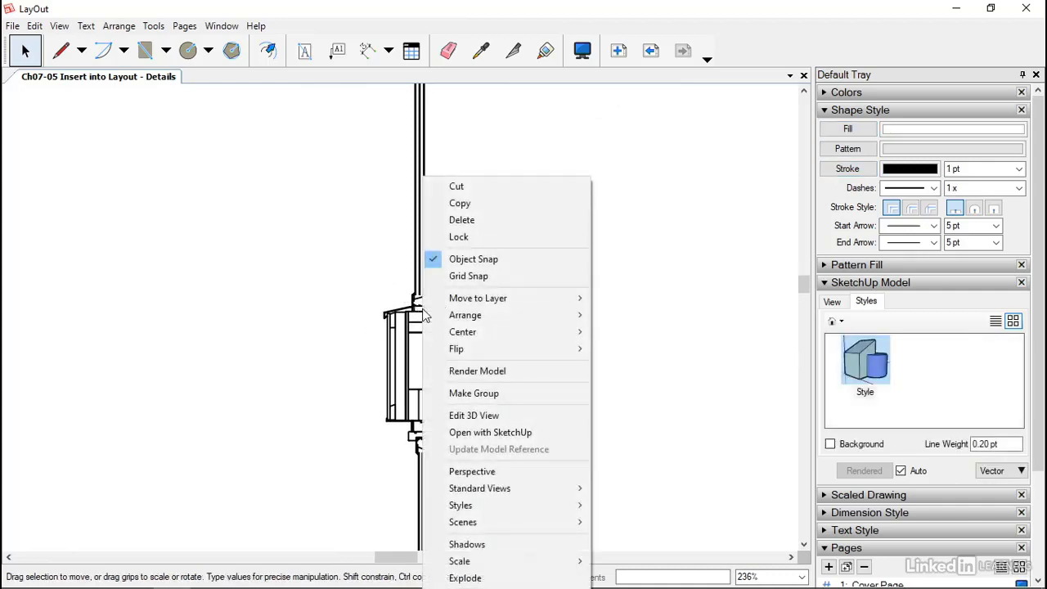
{"action": "left_click", "coordinate": [654, 425]}
{"action": "scroll", "coordinate": [541, 272], "scroll_direction": "down", "scroll_amount": 2}
{"action": "scroll", "coordinate": [522, 283], "scroll_direction": "down", "scroll_amount": 5}
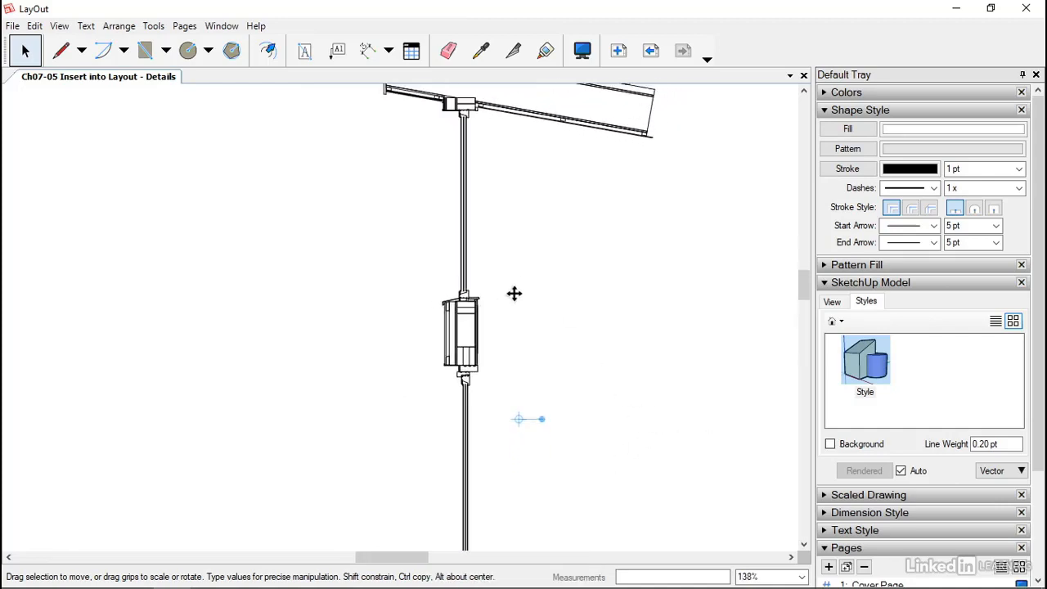
{"action": "scroll", "coordinate": [499, 315], "scroll_direction": "down", "scroll_amount": 2}
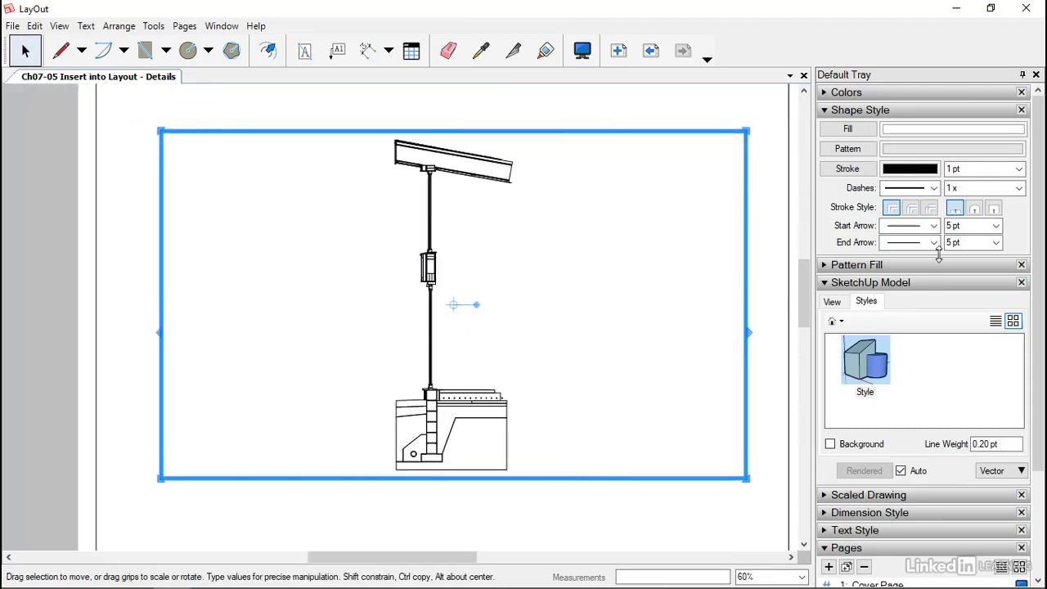
{"action": "left_click", "coordinate": [826, 282]}
{"action": "left_click", "coordinate": [826, 282]}
{"action": "left_click", "coordinate": [832, 302]}
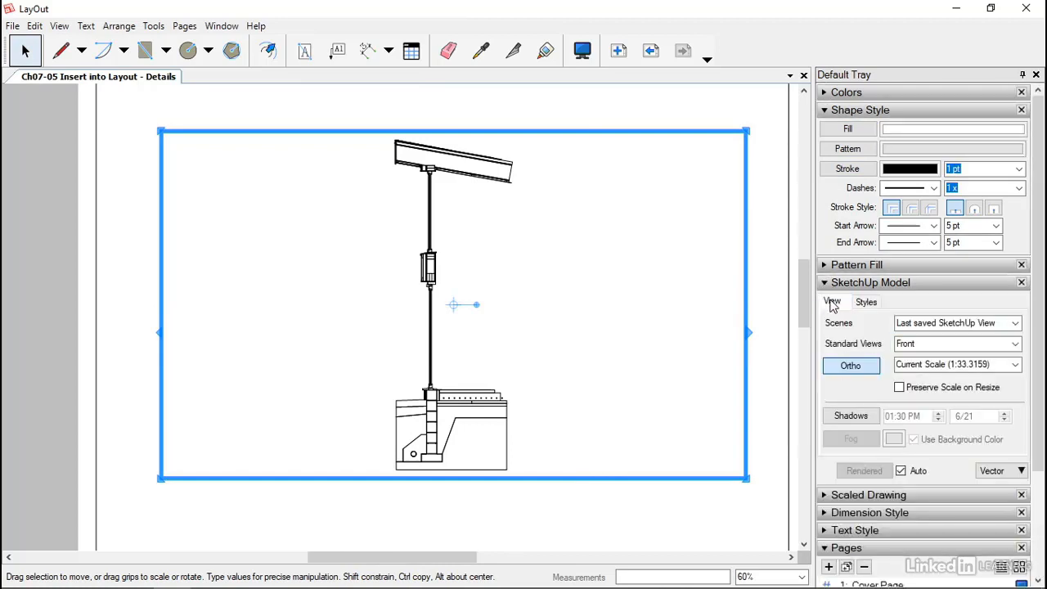
{"action": "left_click", "coordinate": [1014, 365]}
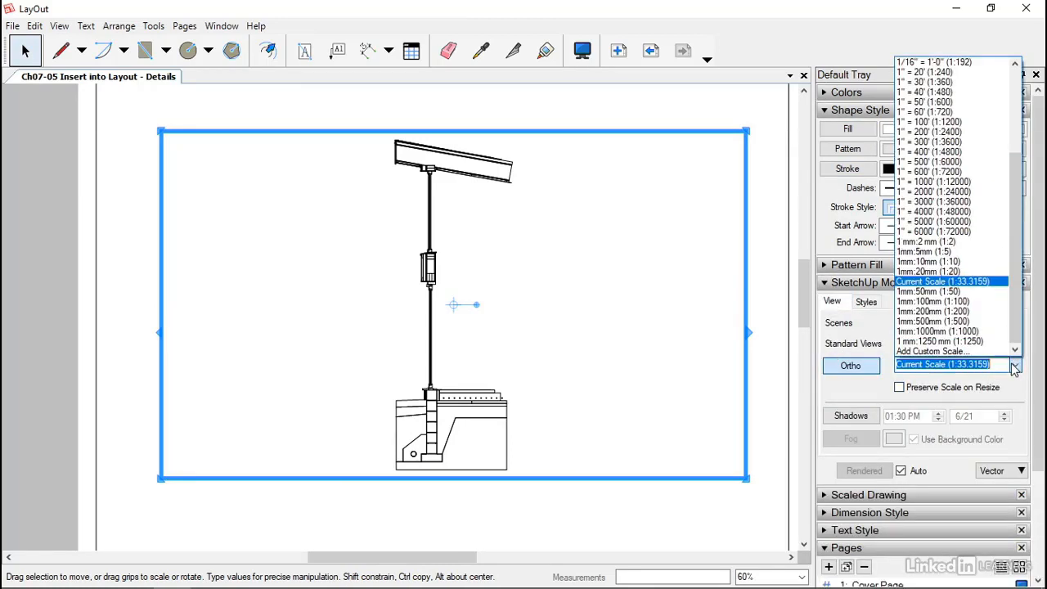
{"action": "left_click", "coordinate": [951, 271]}
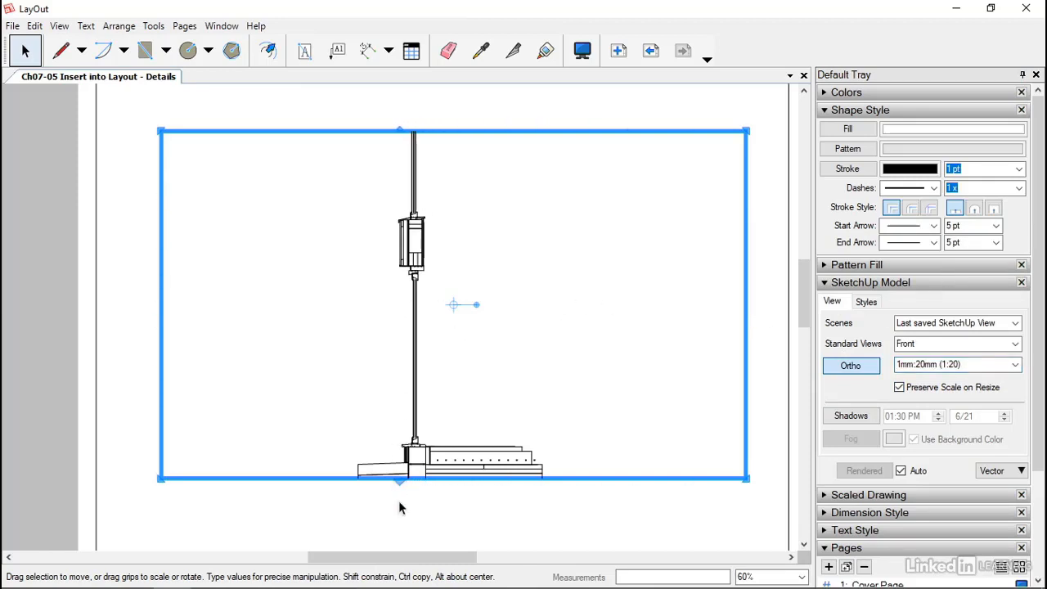
Extend the section viewport's frame upward and downward to include the whole section from roof beam to foundation
{"action": "right_click", "coordinate": [412, 175]}
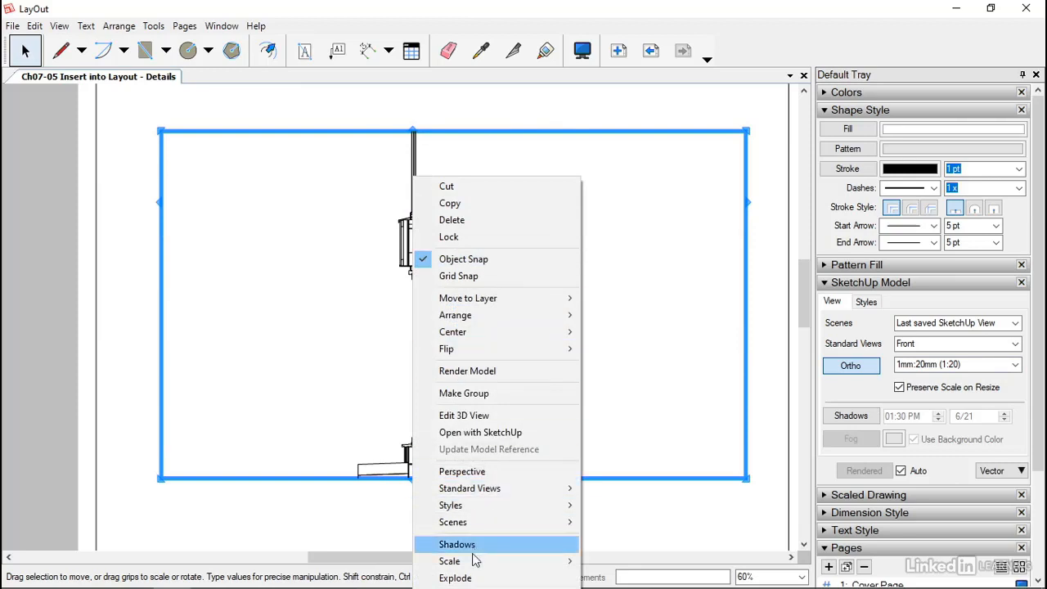
{"action": "left_click", "coordinate": [614, 259]}
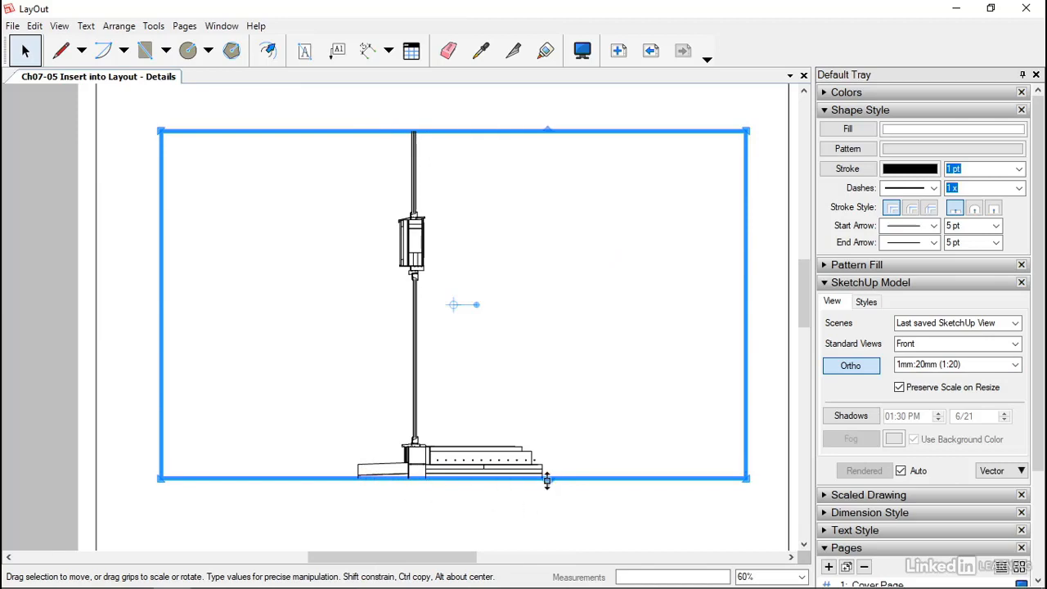
{"action": "scroll", "coordinate": [455, 333], "scroll_direction": "down", "scroll_amount": 5}
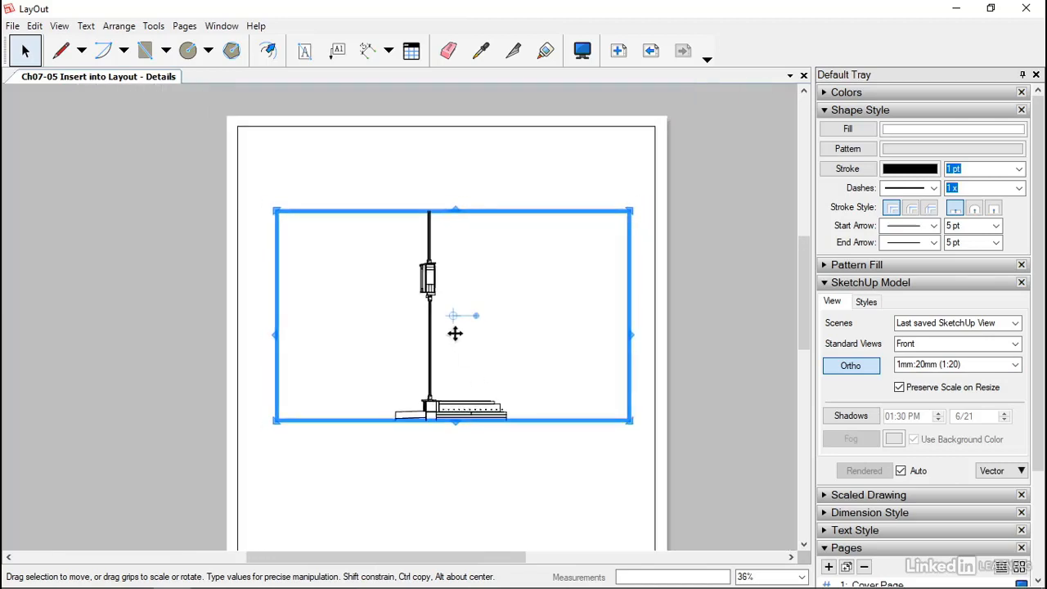
{"action": "scroll", "coordinate": [446, 340], "scroll_direction": "down", "scroll_amount": 1}
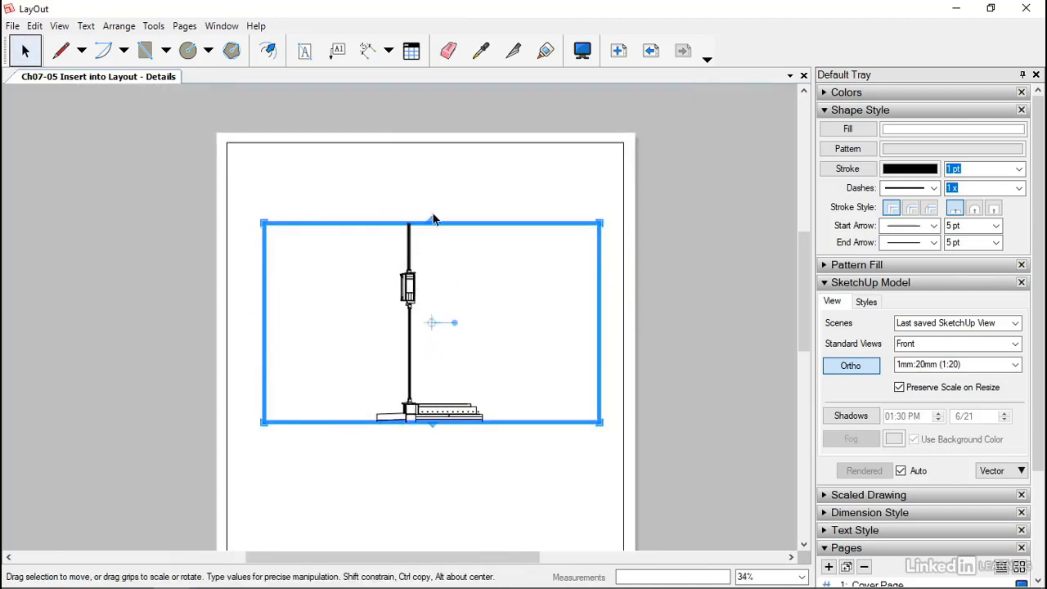
{"action": "left_click_drag", "start_coordinate": [436, 210], "coordinate": [436, 87]}
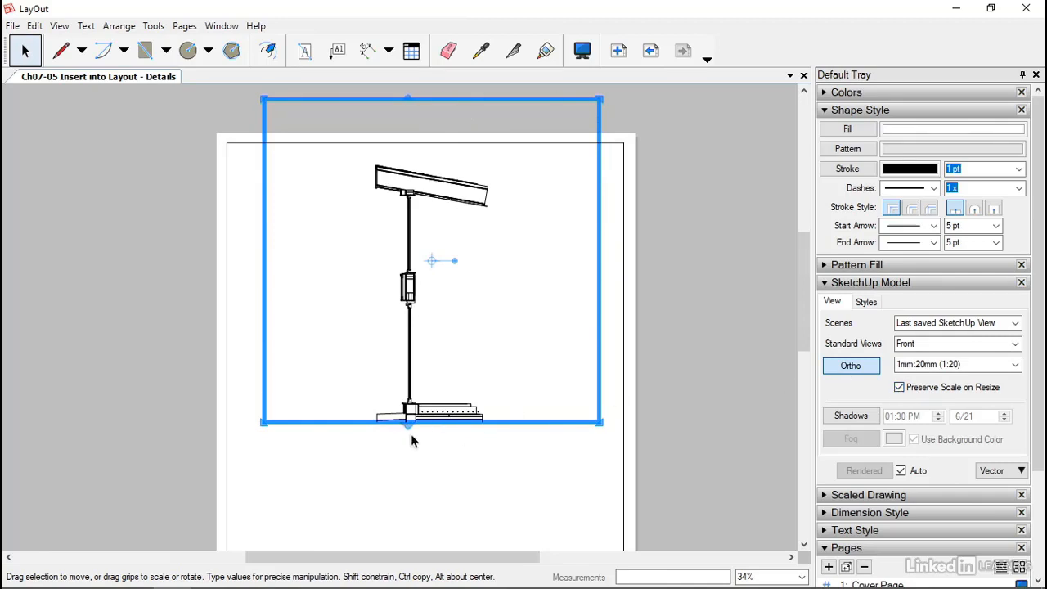
{"action": "left_click_drag", "start_coordinate": [417, 473], "coordinate": [445, 503]}
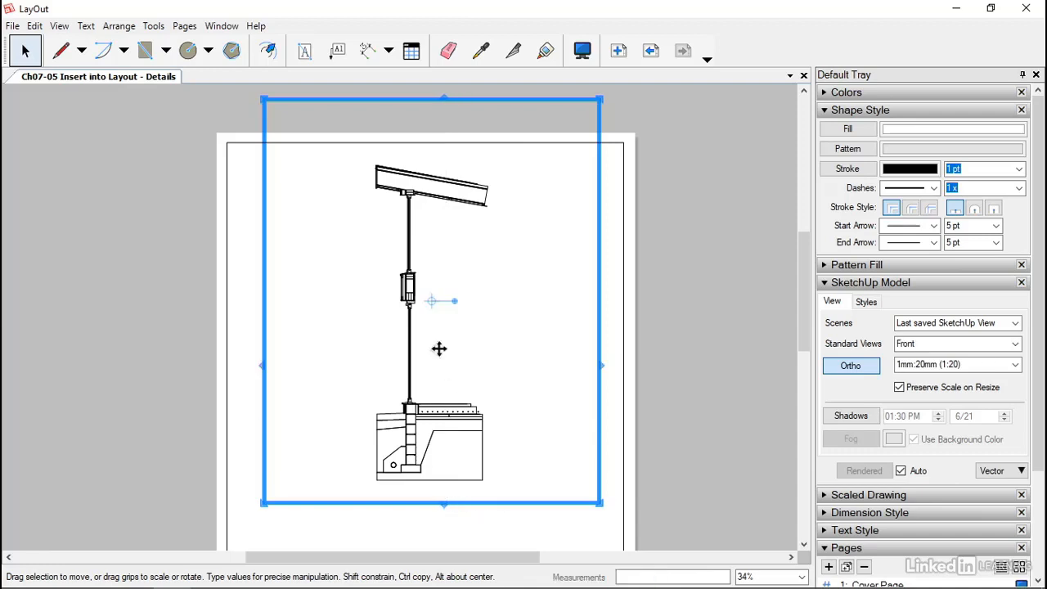
Explode the section viewport, move the linework about 120 mm left and 8 mm up on the page, and clear the selection
{"action": "right_click", "coordinate": [411, 288]}
{"action": "left_click", "coordinate": [454, 578]}
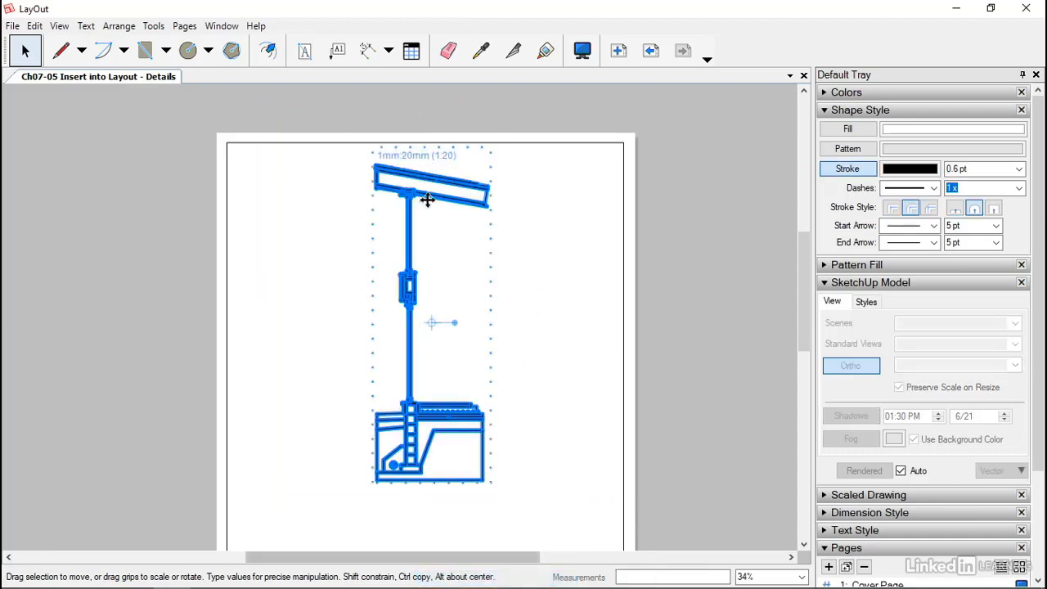
{"action": "left_click_drag", "start_coordinate": [412, 204], "coordinate": [292, 196]}
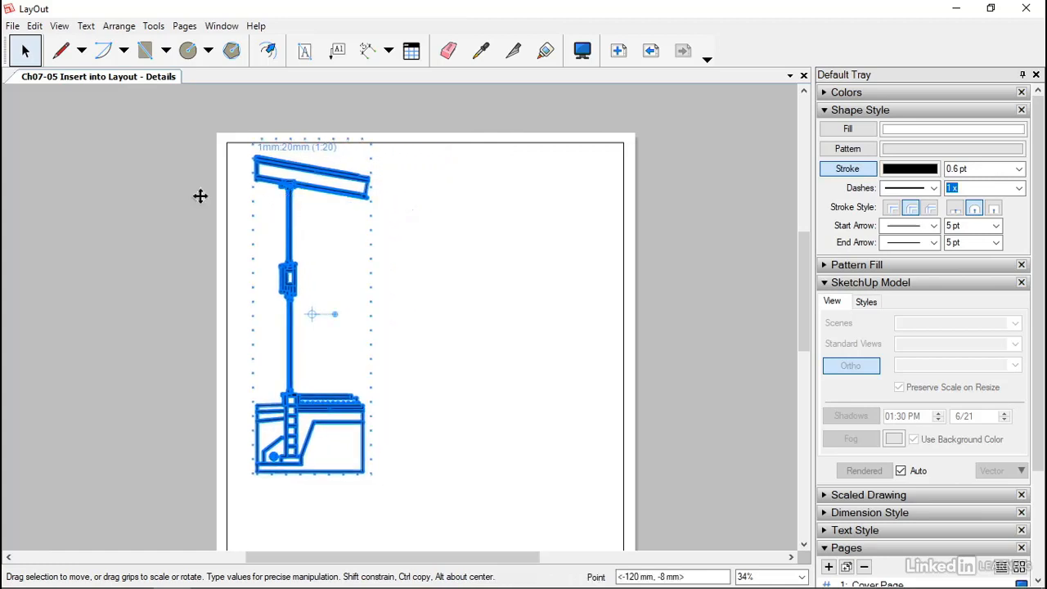
{"action": "left_click", "coordinate": [191, 203]}
Examine the exploded linework where the roof beam meets the window head, selecting individual lines there and clearing the selection
{"action": "scroll", "coordinate": [300, 191], "scroll_direction": "up", "scroll_amount": 2}
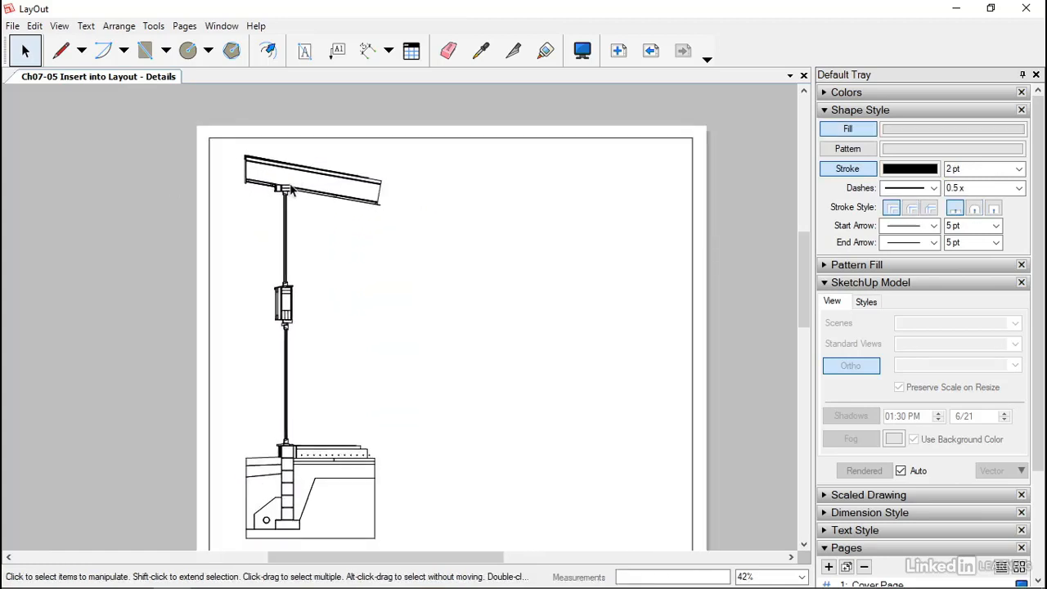
{"action": "scroll", "coordinate": [279, 188], "scroll_direction": "up", "scroll_amount": 3}
{"action": "scroll", "coordinate": [279, 188], "scroll_direction": "up", "scroll_amount": 5}
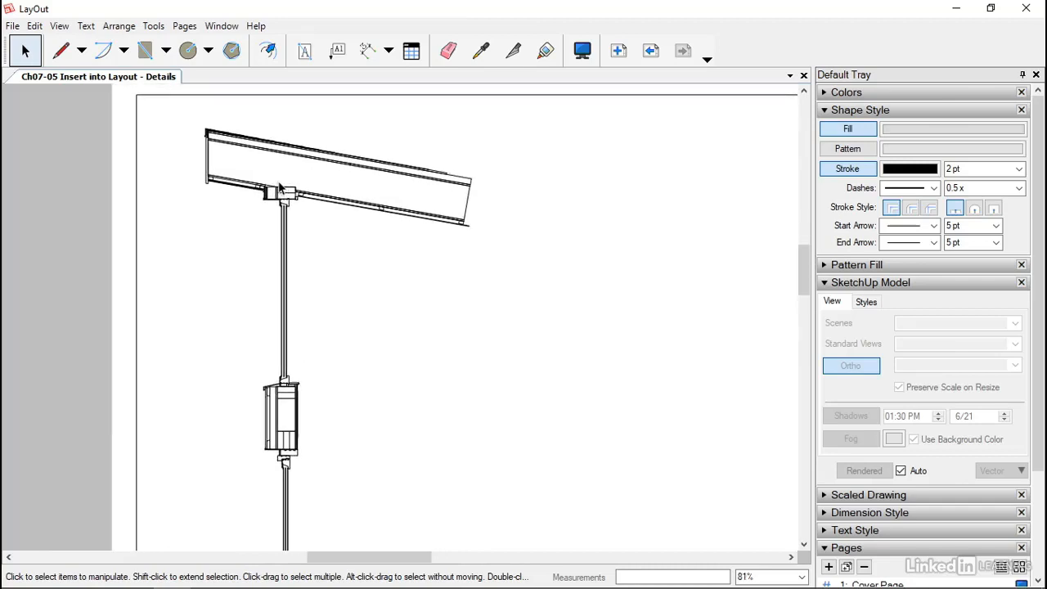
{"action": "scroll", "coordinate": [279, 188], "scroll_direction": "up", "scroll_amount": 1}
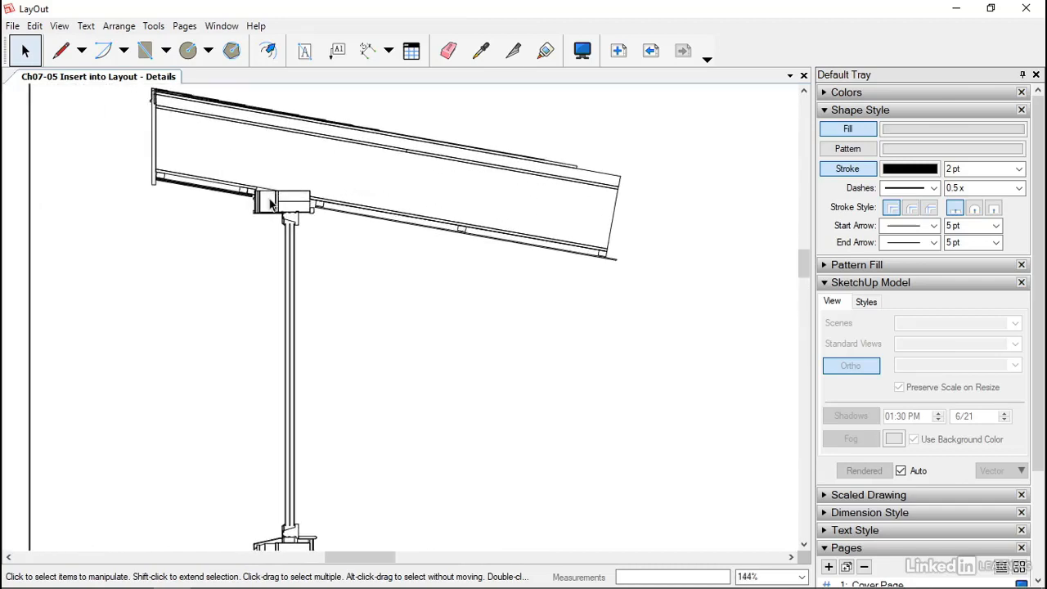
{"action": "scroll", "coordinate": [271, 203], "scroll_direction": "up", "scroll_amount": 2}
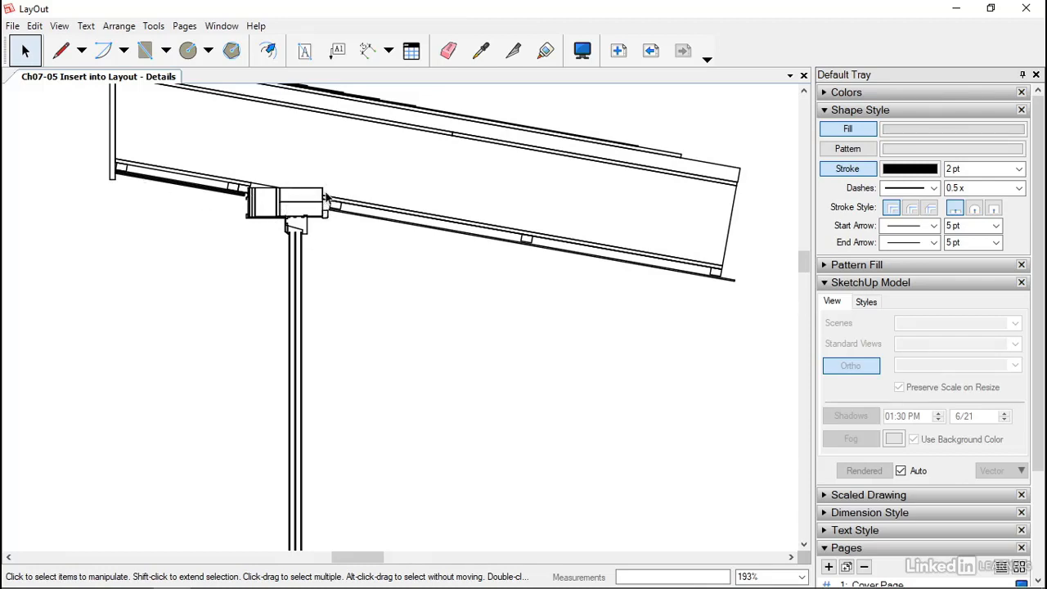
{"action": "left_click", "coordinate": [324, 197]}
{"action": "left_click", "coordinate": [314, 189]}
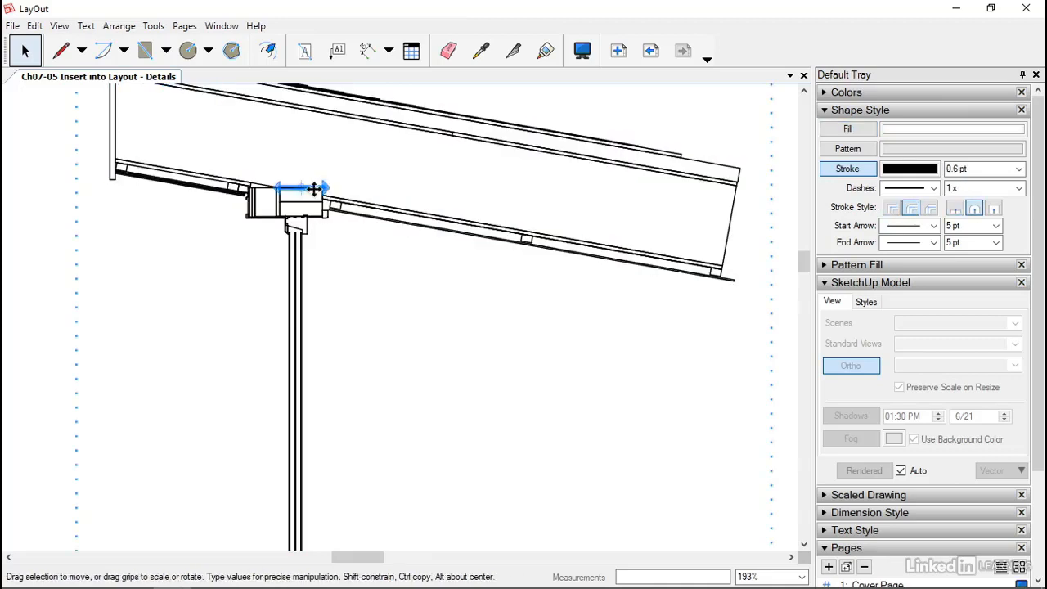
{"action": "left_click", "coordinate": [306, 202]}
{"action": "left_click", "coordinate": [316, 217]}
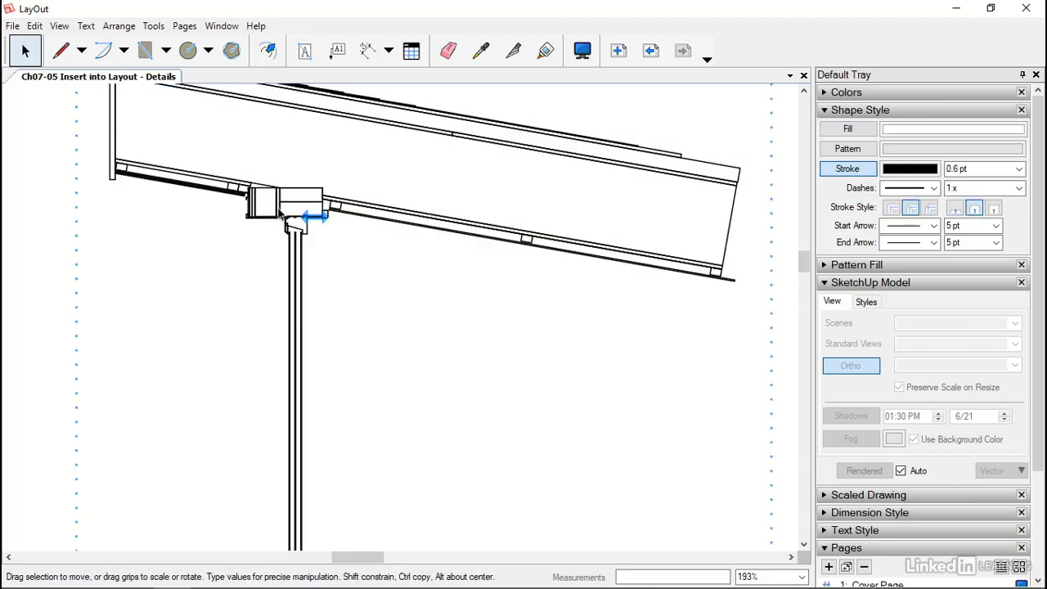
{"action": "left_click", "coordinate": [278, 199]}
{"action": "left_click", "coordinate": [366, 260]}
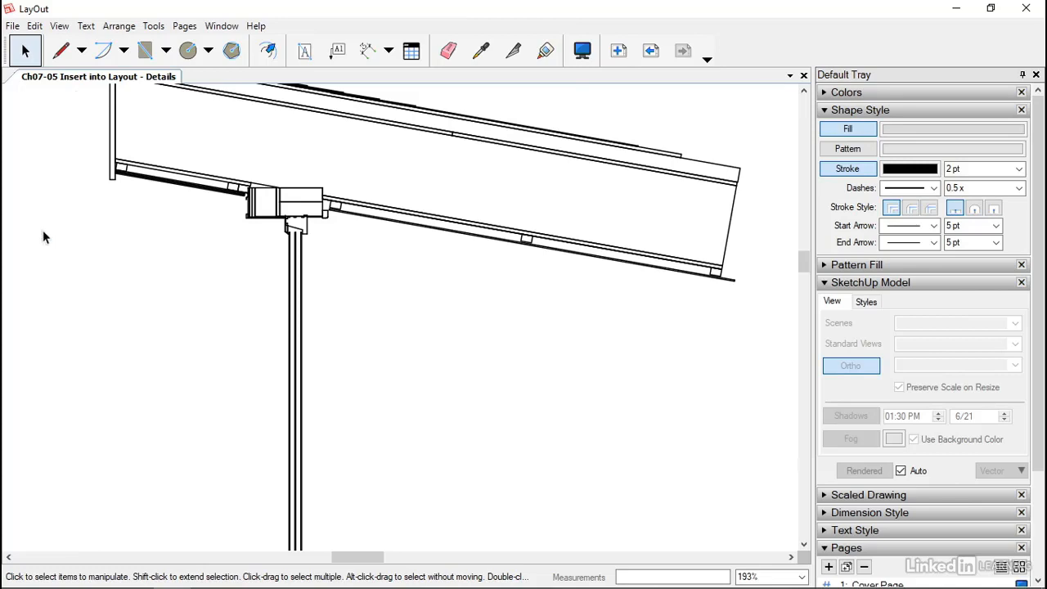
Insert the SketchUp model Ch07-05 Insert into Layout.skp from the Ch07-Exporting details for CAD and Layout folder onto the Details page
{"action": "scroll", "coordinate": [231, 223], "scroll_direction": "down", "scroll_amount": 3}
{"action": "scroll", "coordinate": [232, 227], "scroll_direction": "down", "scroll_amount": 4}
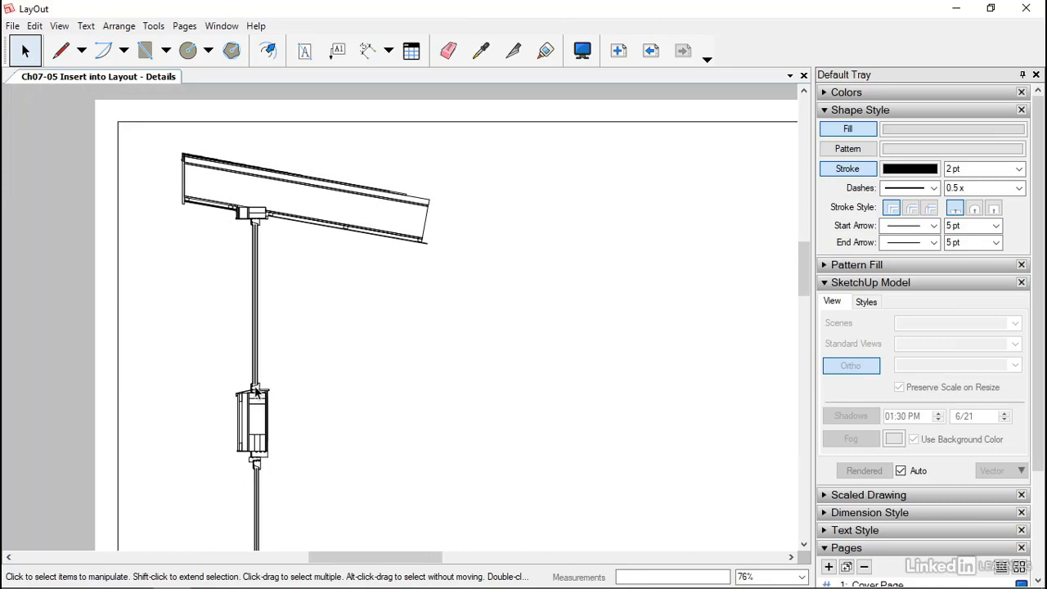
{"action": "scroll", "coordinate": [255, 392], "scroll_direction": "down", "scroll_amount": 3}
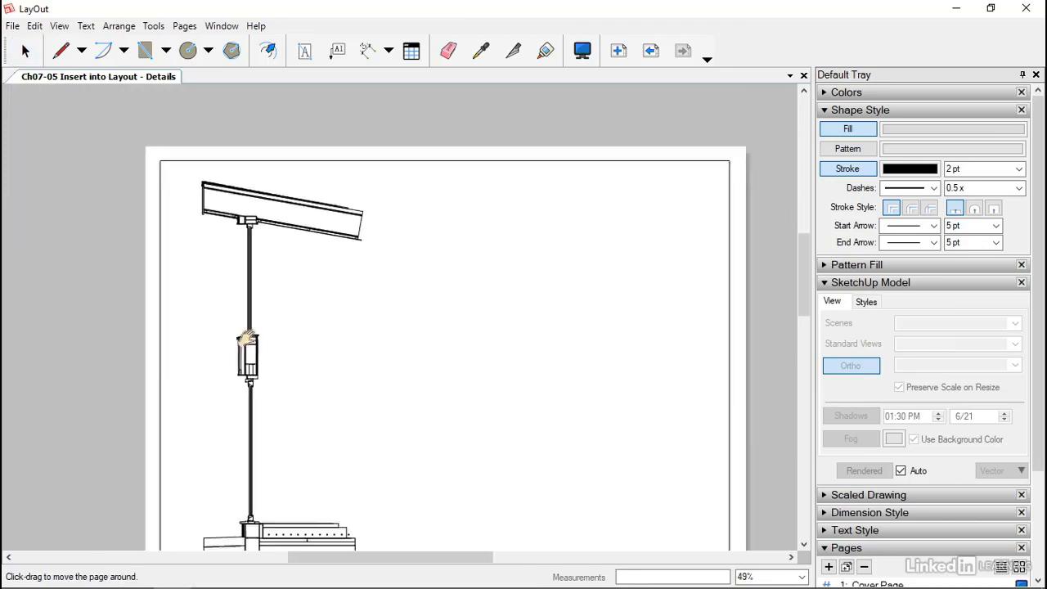
{"action": "middle_click_drag", "start_coordinate": [247, 339], "coordinate": [218, 246]}
{"action": "scroll", "coordinate": [219, 264], "scroll_direction": "down", "scroll_amount": 3}
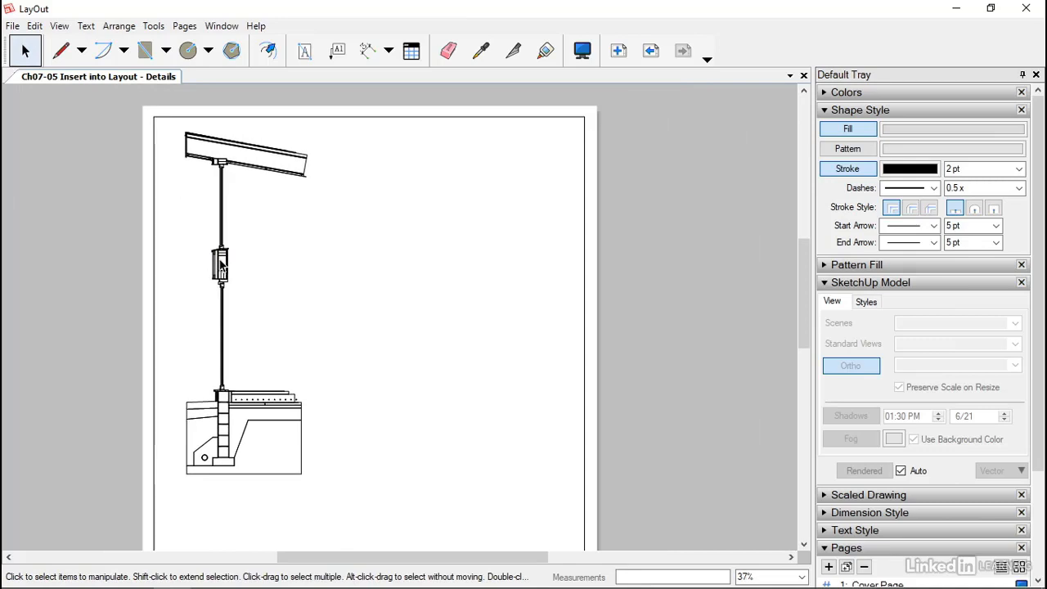
{"action": "scroll", "coordinate": [220, 264], "scroll_direction": "down", "scroll_amount": 1}
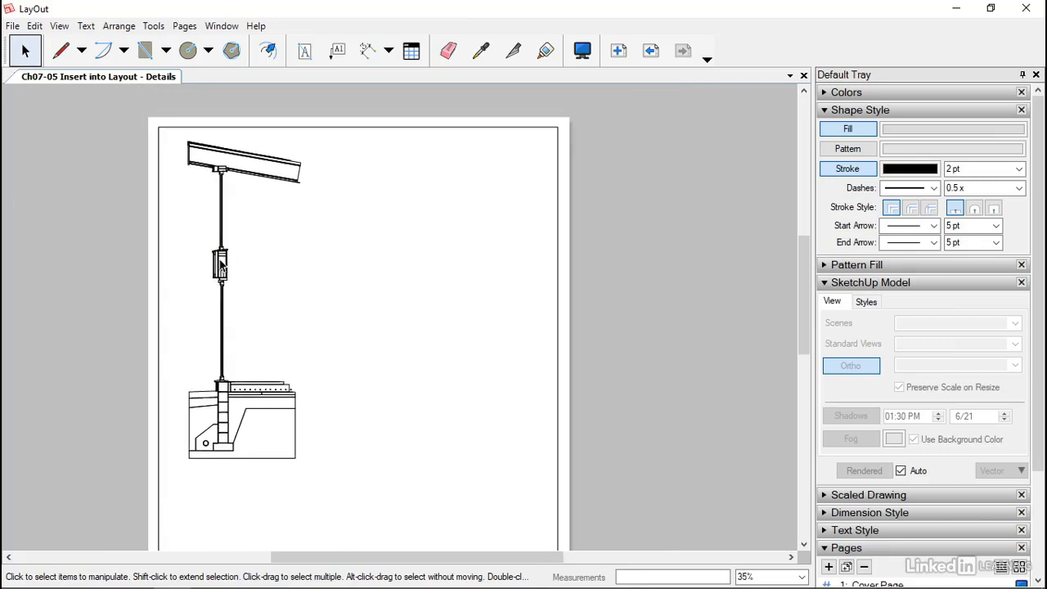
{"action": "left_click", "coordinate": [12, 26]}
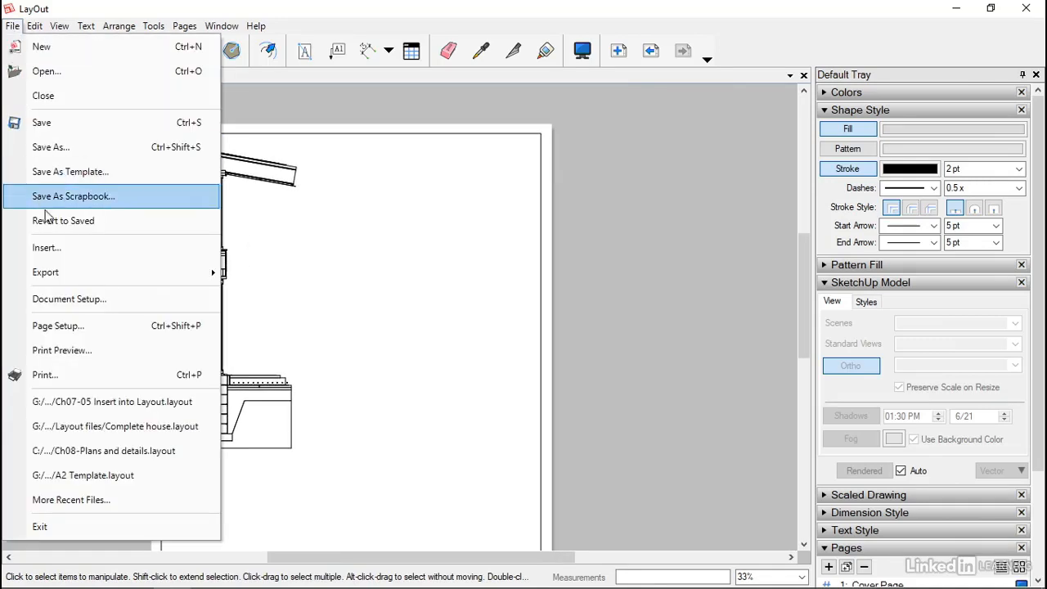
{"action": "left_click", "coordinate": [46, 248]}
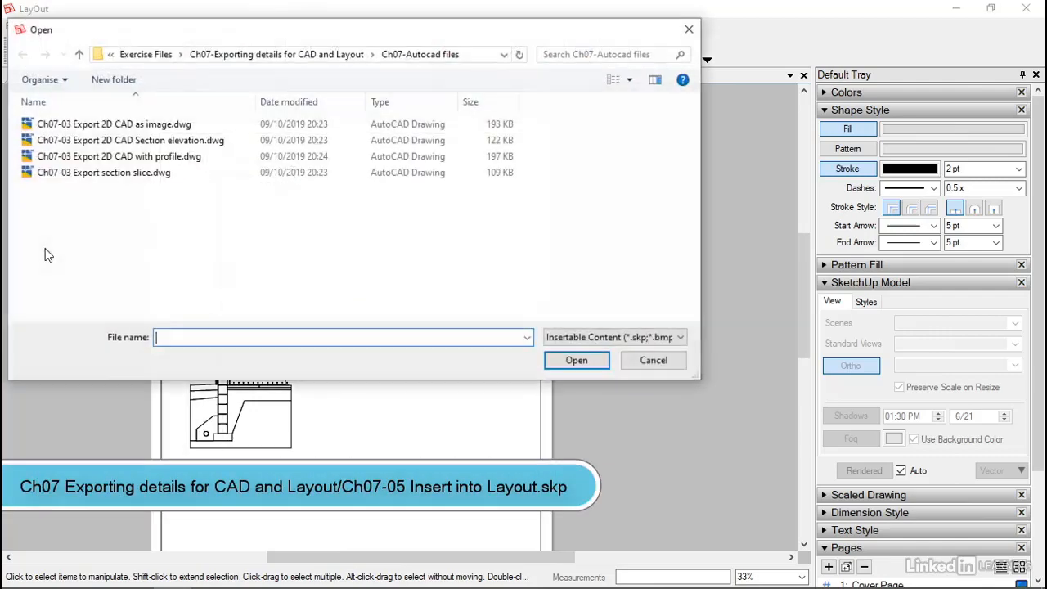
{"action": "left_click", "coordinate": [372, 54]}
{"action": "left_click", "coordinate": [256, 57]}
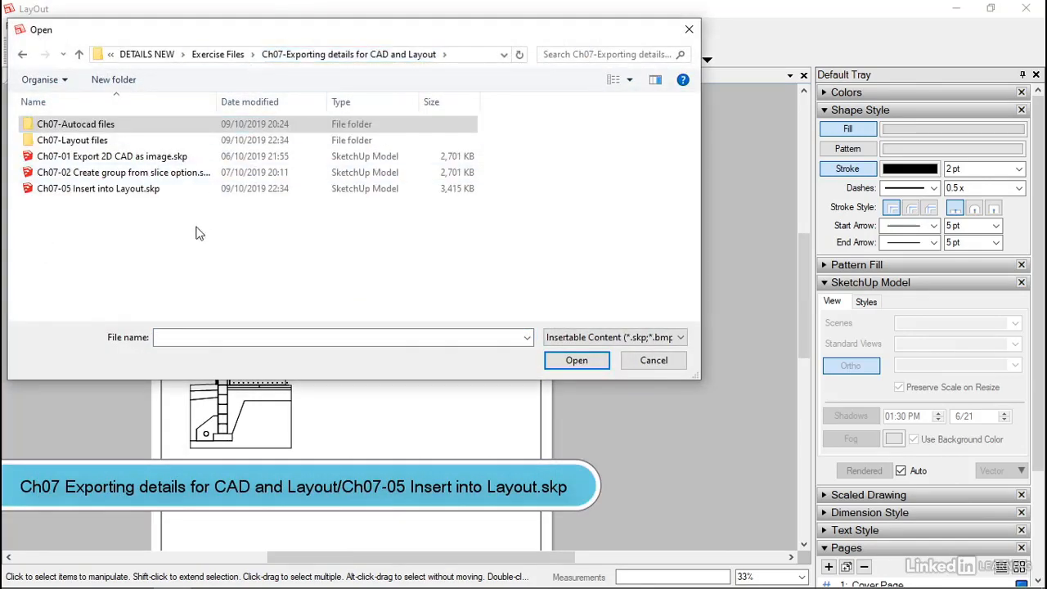
{"action": "left_click", "coordinate": [97, 190]}
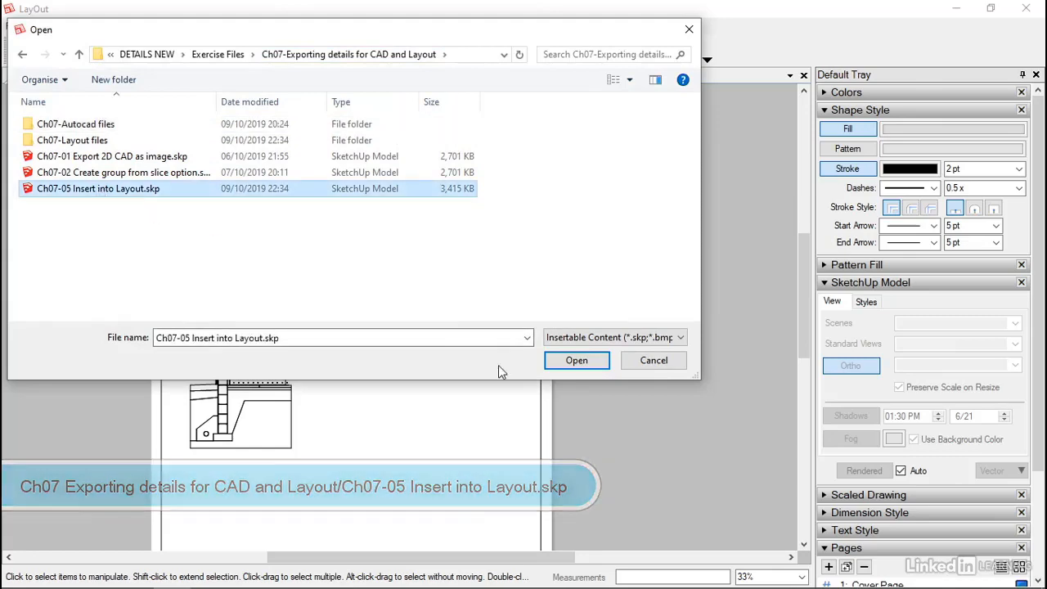
{"action": "left_click", "coordinate": [565, 359]}
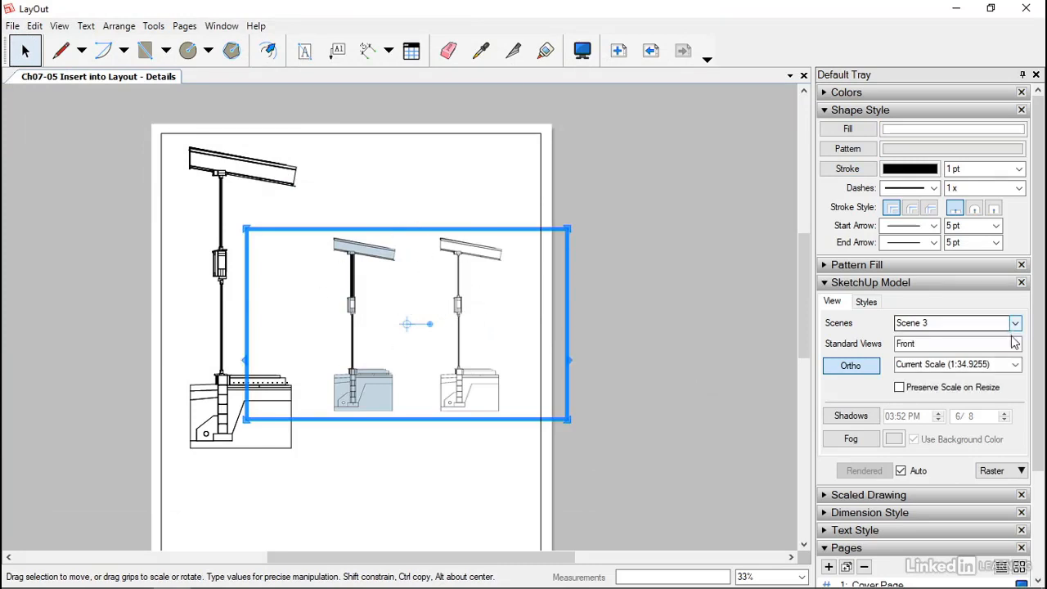
Set the inserted model's scale to 1mm:20mm (1:20), extend its frame upward and downward to include both full sections, and clear the selection
{"action": "left_click", "coordinate": [1015, 364]}
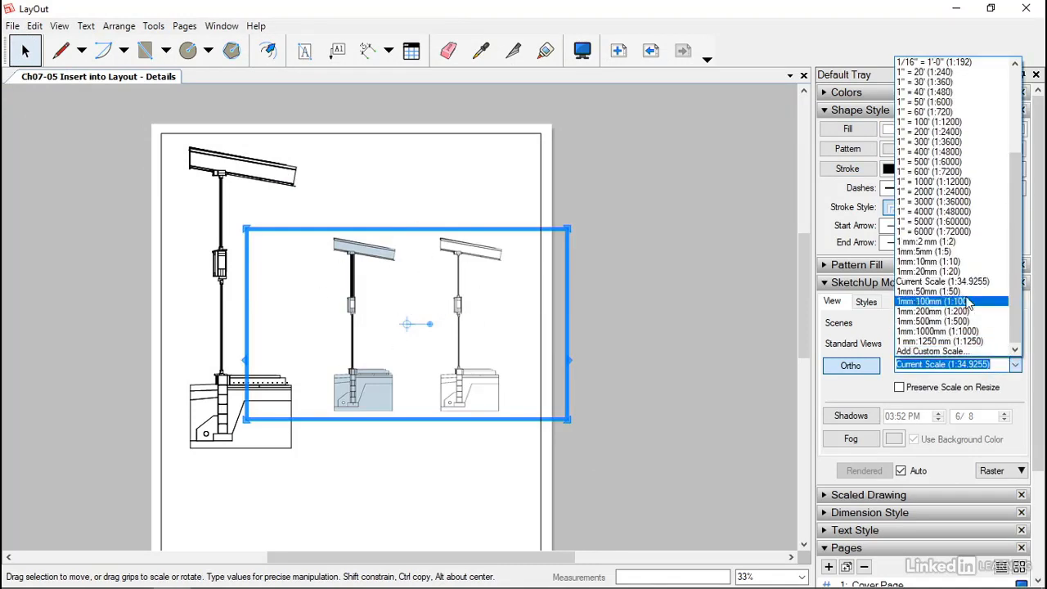
{"action": "left_click", "coordinate": [954, 272]}
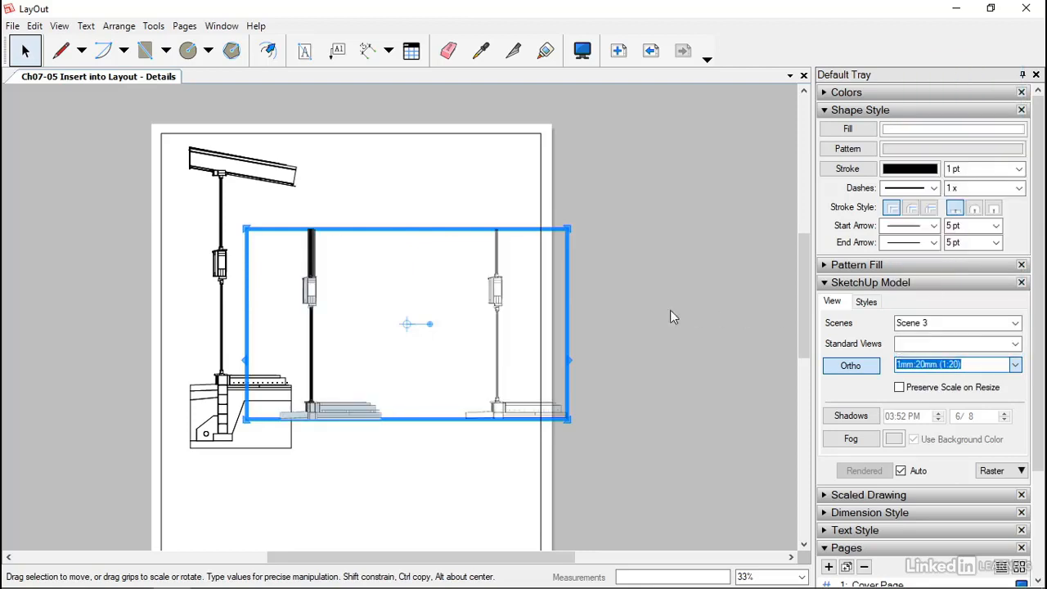
{"action": "left_click_drag", "start_coordinate": [426, 89], "coordinate": [427, 89]}
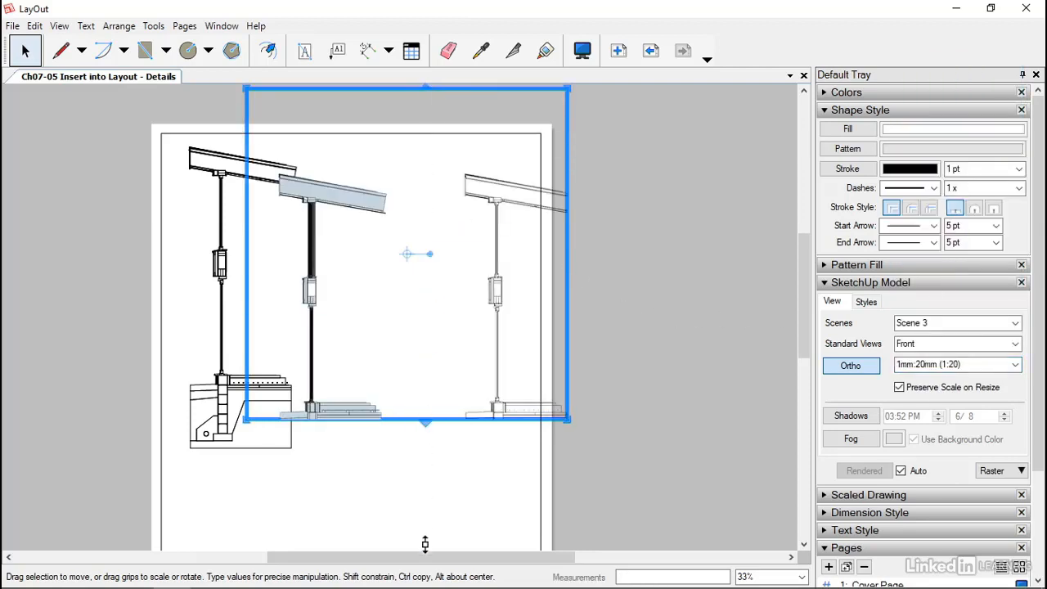
{"action": "left_click_drag", "start_coordinate": [425, 544], "coordinate": [431, 524]}
{"action": "left_click", "coordinate": [639, 409]}
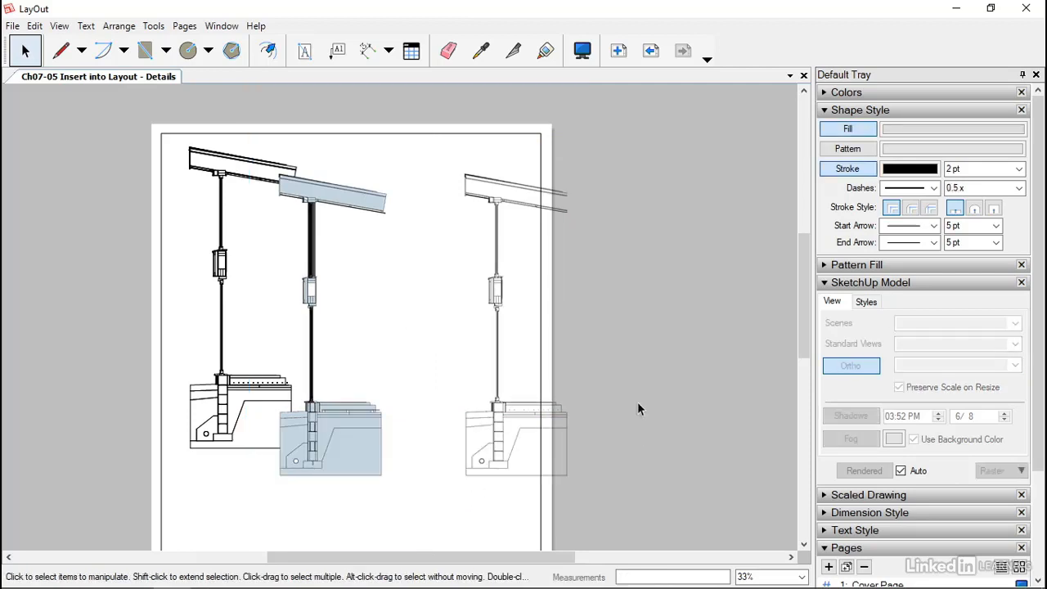
Move the 1:20 model viewport beside the pasted section, orbit its model to a perspective-like angled view showing the whole detail, and finish editing
{"action": "mouse_move", "coordinate": [316, 287]}
{"action": "left_mouse_down"}
{"action": "mouse_move", "coordinate": [355, 250]}
{"action": "mouse_move", "coordinate": [377, 264]}
{"action": "left_mouse_up"}
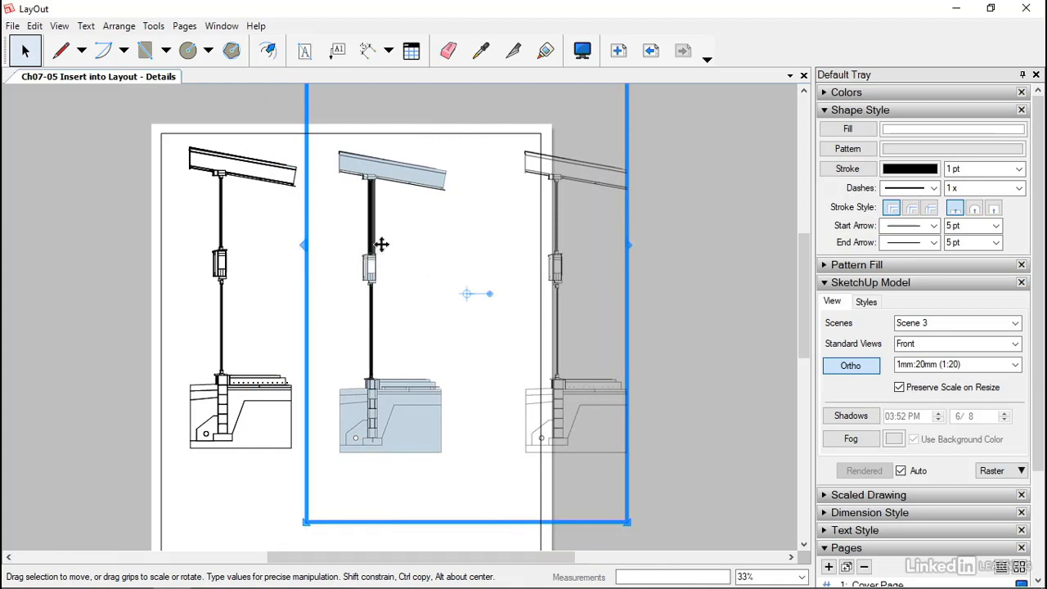
{"action": "double_click", "coordinate": [470, 292]}
{"action": "mouse_move", "coordinate": [475, 292]}
{"action": "left_mouse_down"}
{"action": "mouse_move", "coordinate": [398, 271]}
{"action": "mouse_move", "coordinate": [541, 275]}
{"action": "mouse_move", "coordinate": [662, 311]}
{"action": "mouse_move", "coordinate": [758, 297]}
{"action": "mouse_move", "coordinate": [624, 283]}
{"action": "mouse_move", "coordinate": [301, 285]}
{"action": "mouse_move", "coordinate": [346, 280]}
{"action": "left_mouse_up"}
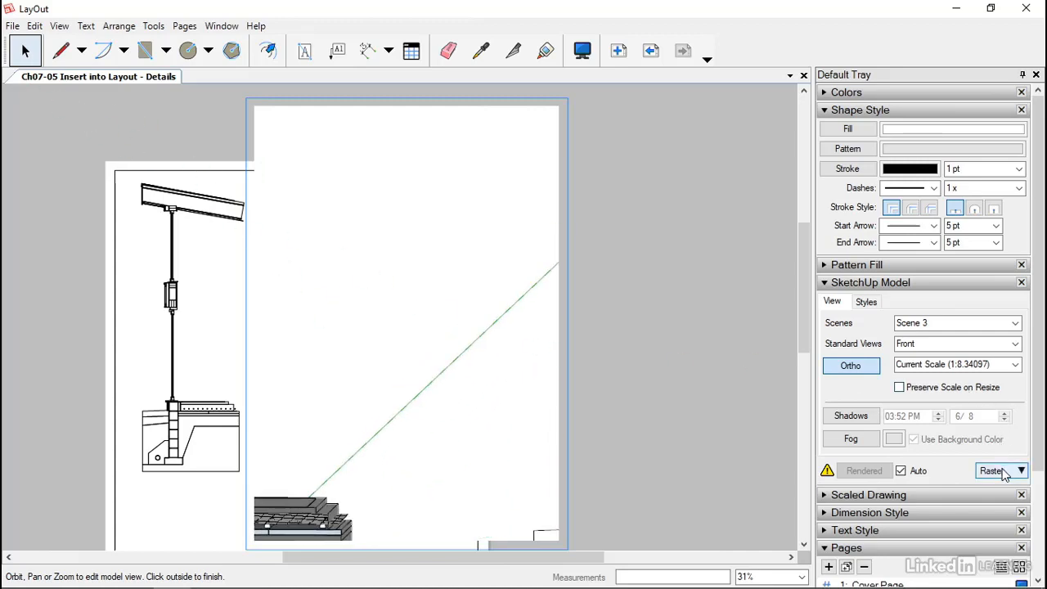
{"action": "mouse_move", "coordinate": [323, 449]}
{"action": "left_mouse_down"}
{"action": "mouse_move", "coordinate": [440, 434]}
{"action": "mouse_move", "coordinate": [267, 506]}
{"action": "mouse_move", "coordinate": [339, 363]}
{"action": "mouse_move", "coordinate": [477, 498]}
{"action": "left_mouse_up"}
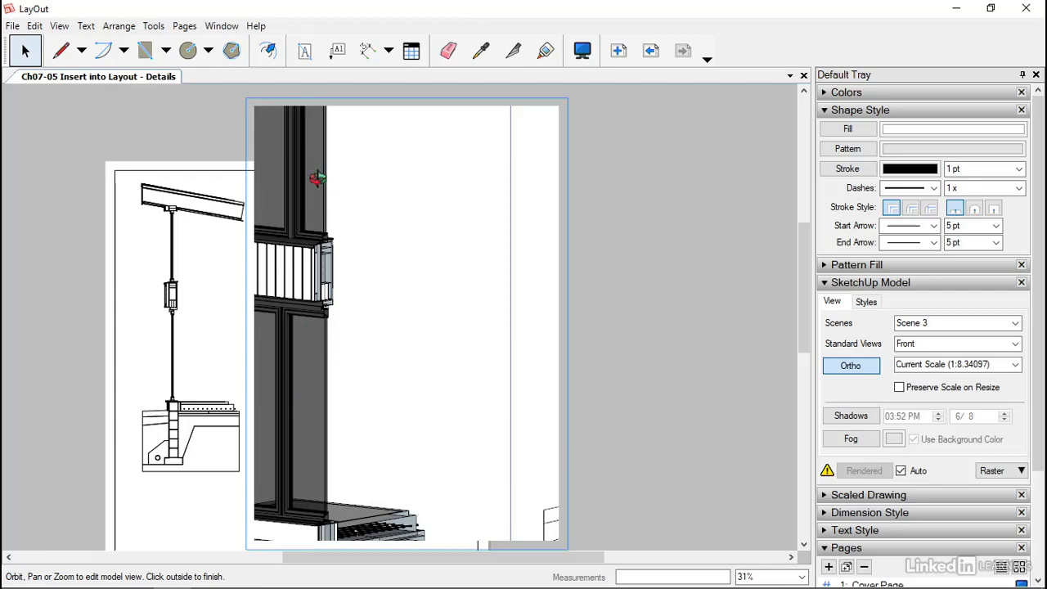
{"action": "scroll", "coordinate": [404, 309], "scroll_direction": "down", "scroll_amount": 5}
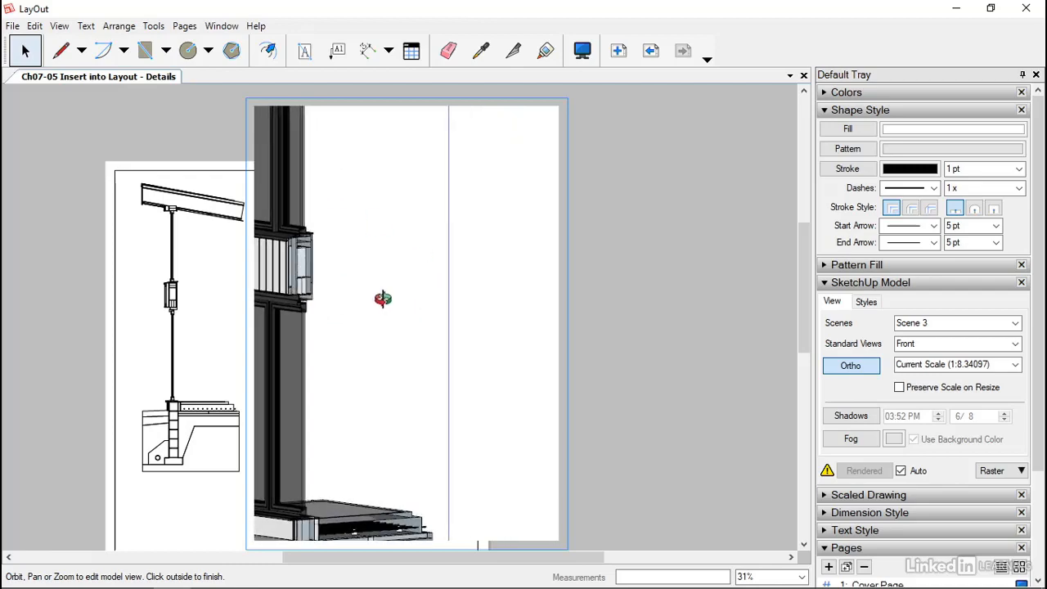
{"action": "scroll", "coordinate": [383, 298], "scroll_direction": "down", "scroll_amount": 3}
{"action": "left_click", "coordinate": [596, 216]}
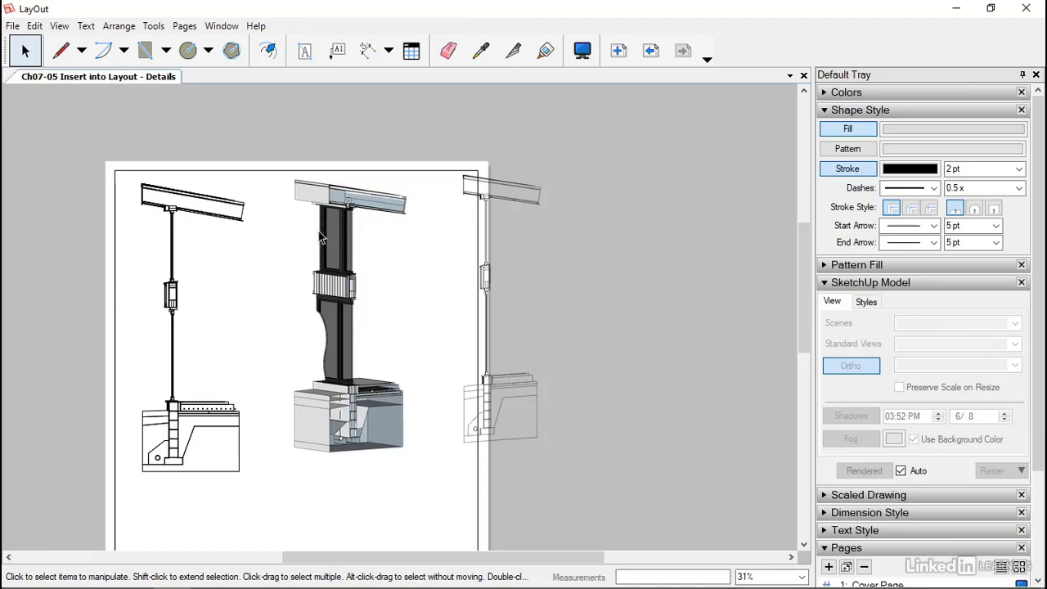
Delete the inserted SketchUp model viewport from the Details page
{"action": "left_click", "coordinate": [343, 252]}
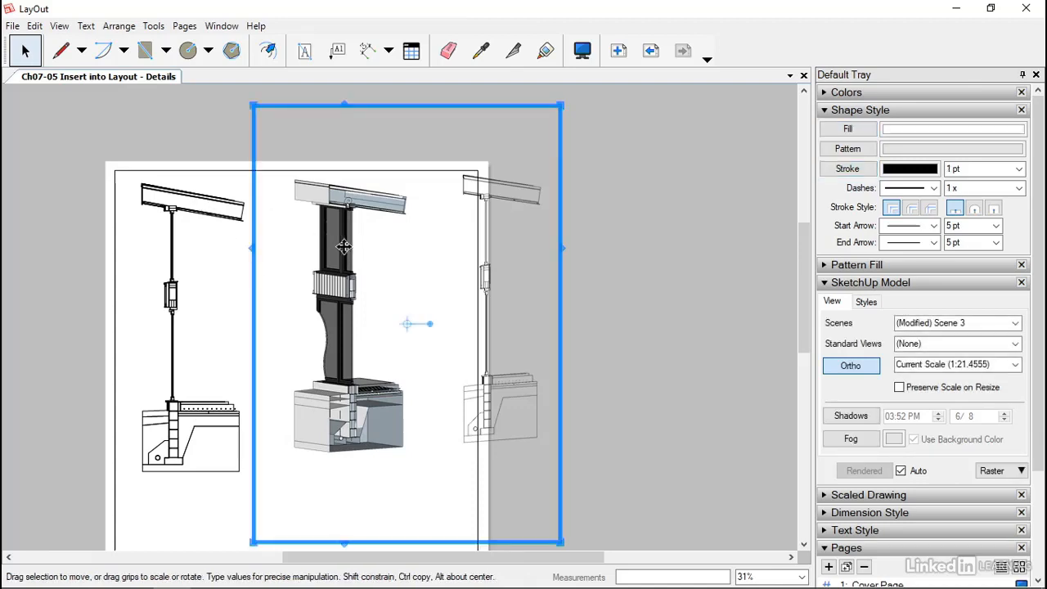
{"action": "key", "text": "Delete"}
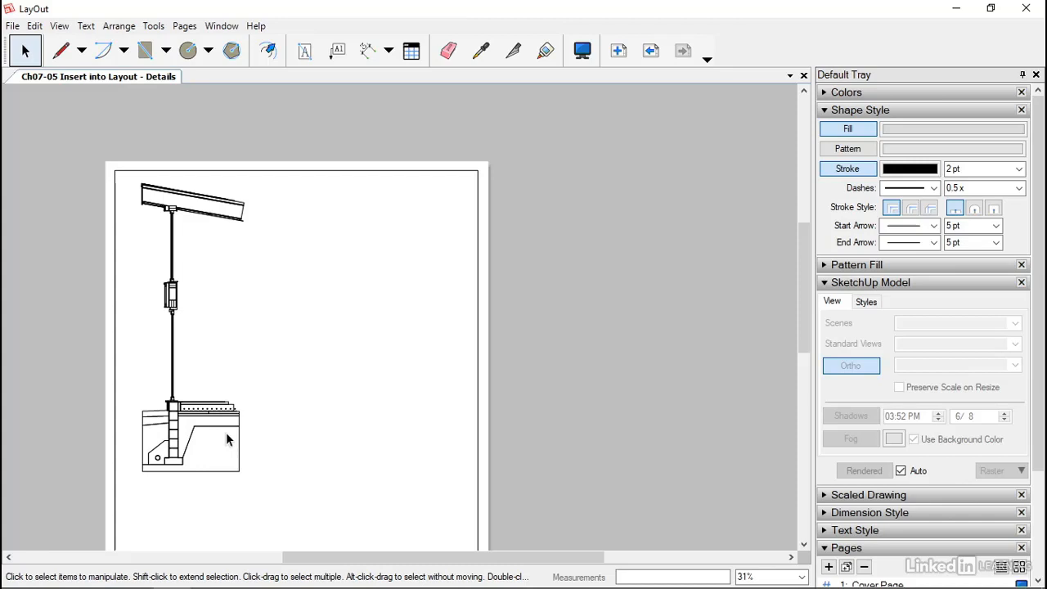
Insert Ch07-03 Export section slice.dwg from the Ch07-Autocad files folder, importing Model Space (Only) as LayOut entities
{"action": "left_click", "coordinate": [12, 25]}
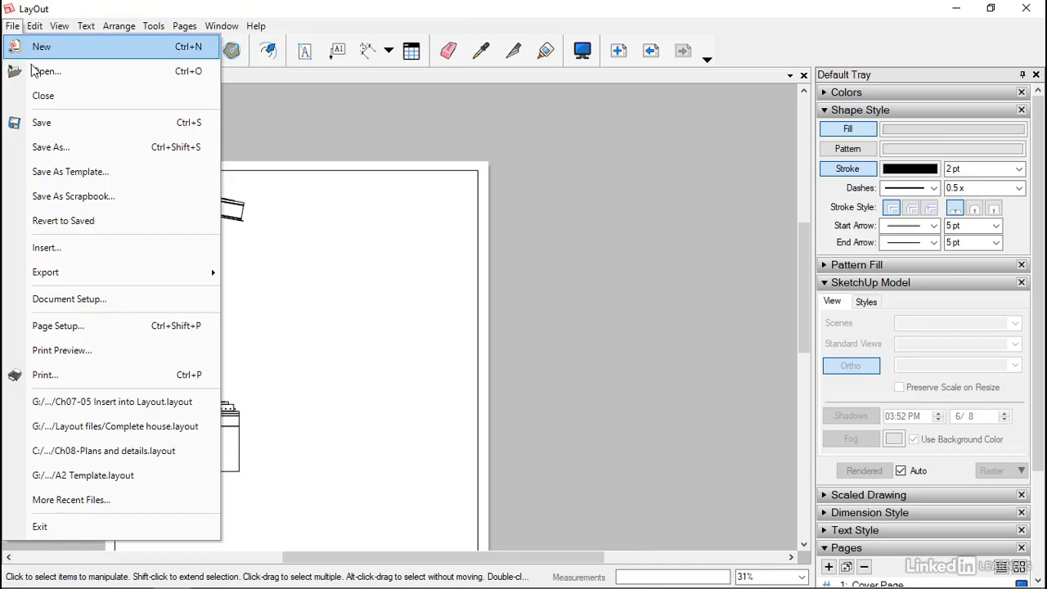
{"action": "left_click", "coordinate": [51, 247]}
{"action": "double_click", "coordinate": [114, 122]}
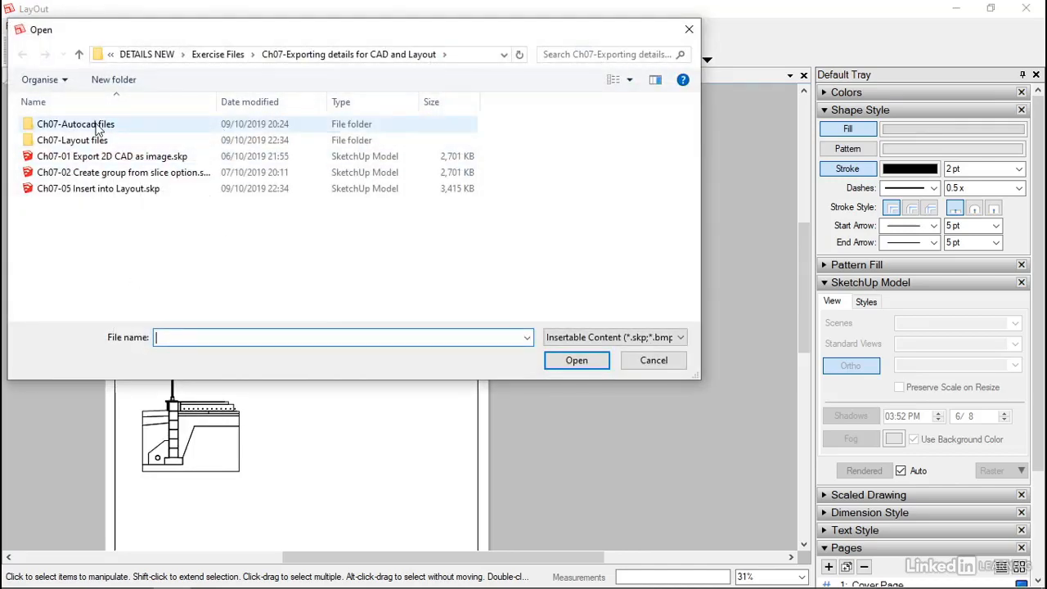
{"action": "left_click", "coordinate": [114, 173]}
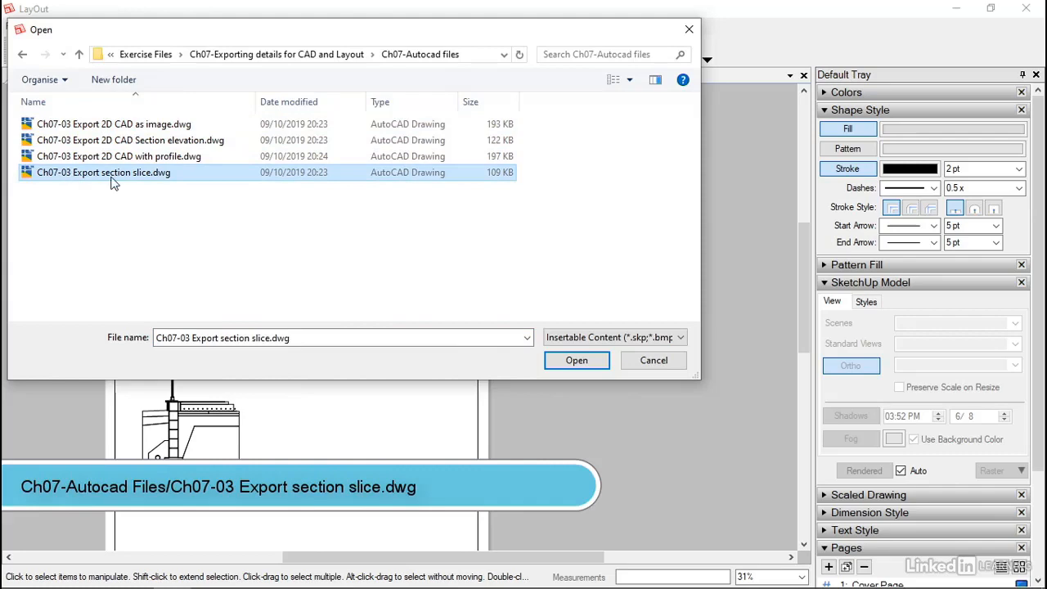
{"action": "left_click", "coordinate": [568, 362]}
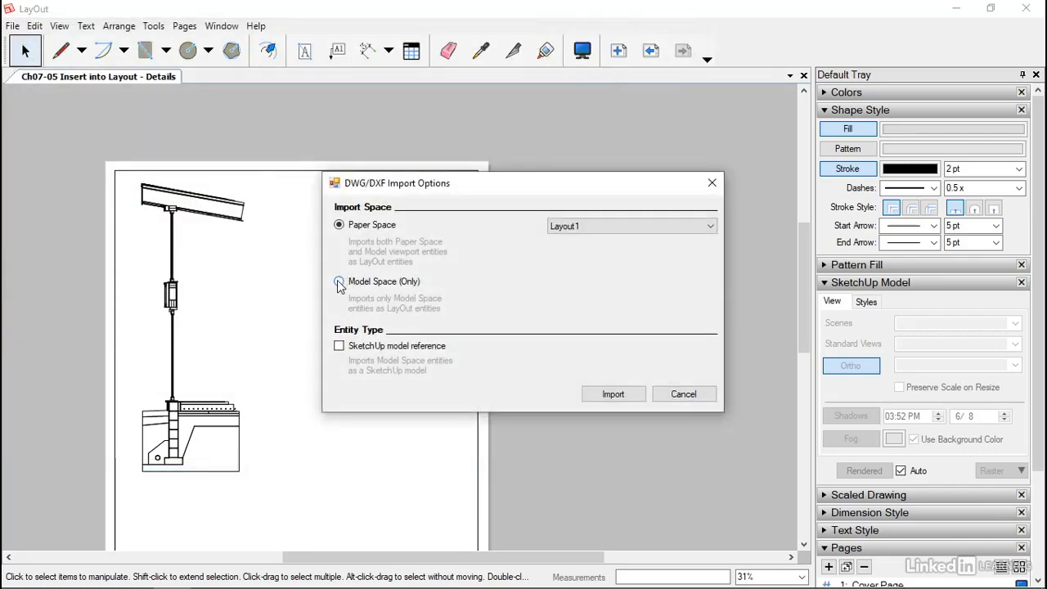
{"action": "left_click", "coordinate": [340, 281]}
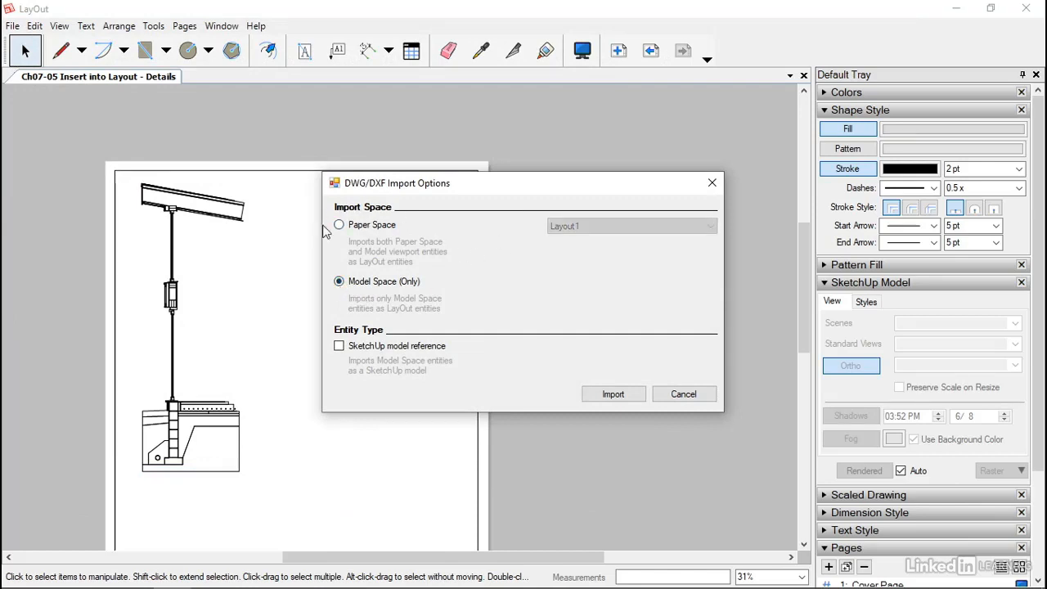
{"action": "left_click", "coordinate": [614, 394]}
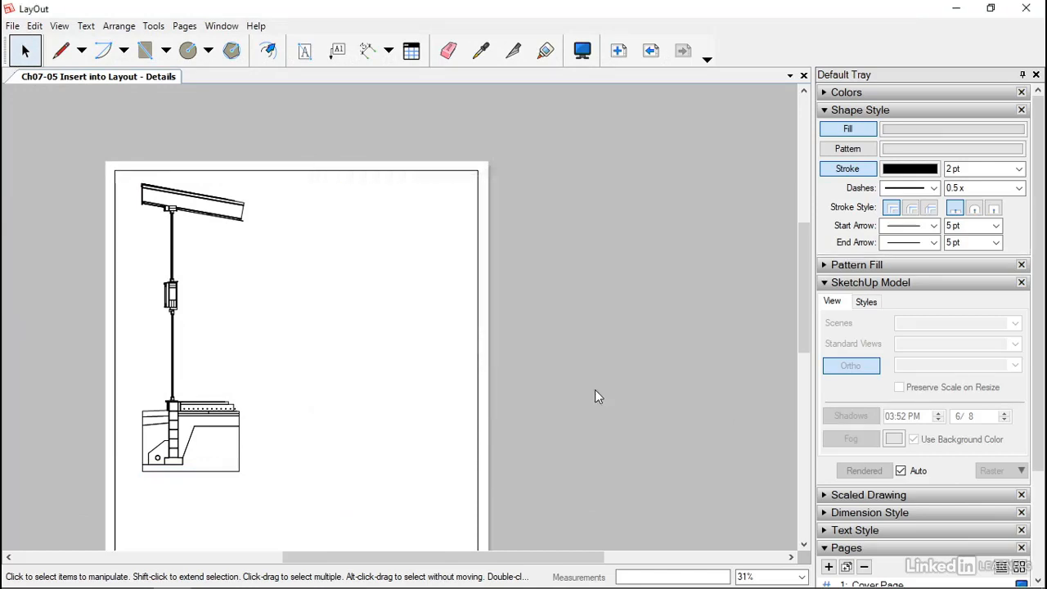
Scale the imported section drawing to 1mm:20mm (1:20), place it beside the pasted section inside the page border, and clear the selection
{"action": "scroll", "coordinate": [415, 267], "scroll_direction": "down", "scroll_amount": 2}
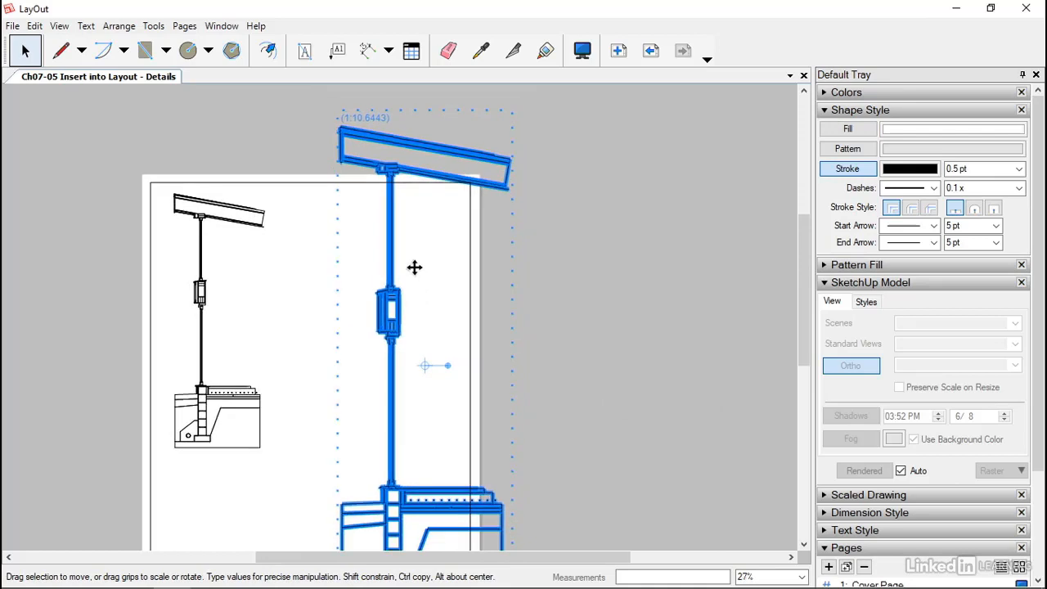
{"action": "left_click_drag", "start_coordinate": [399, 308], "coordinate": [360, 247]}
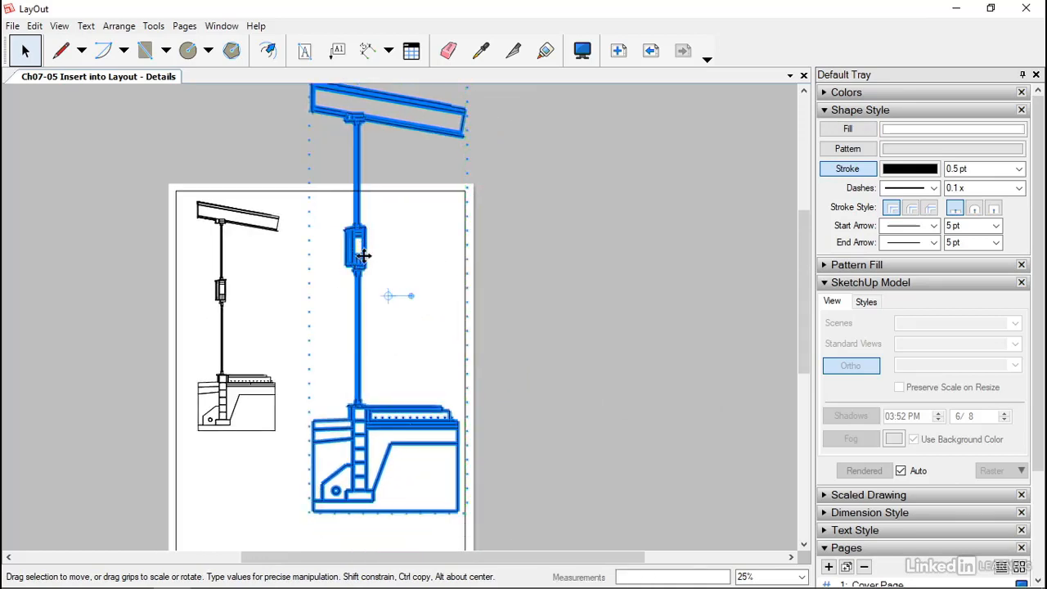
{"action": "right_click", "coordinate": [352, 231]}
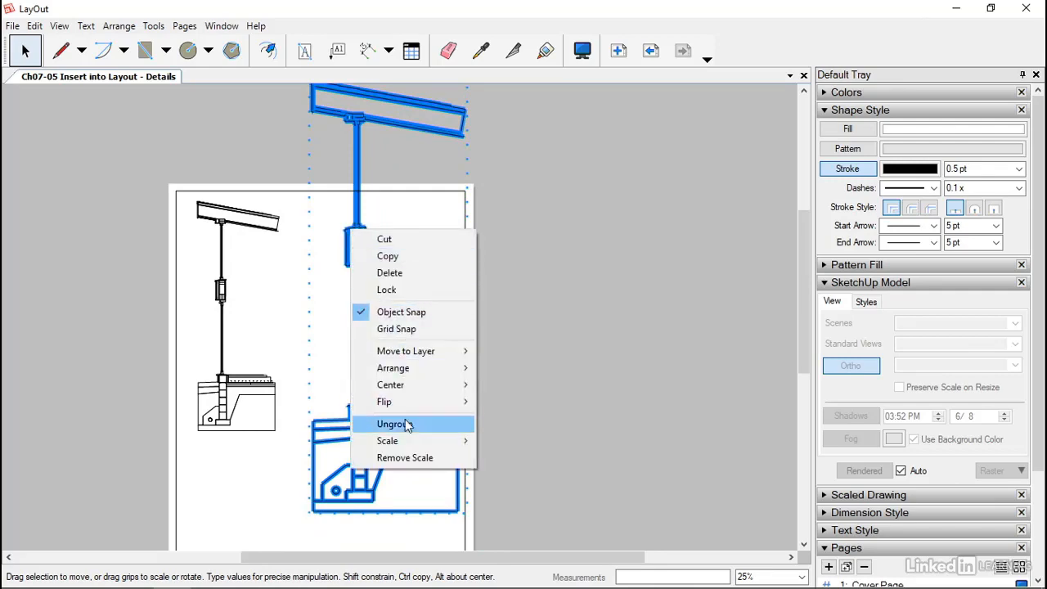
{"action": "mouse_move", "coordinate": [402, 440]}
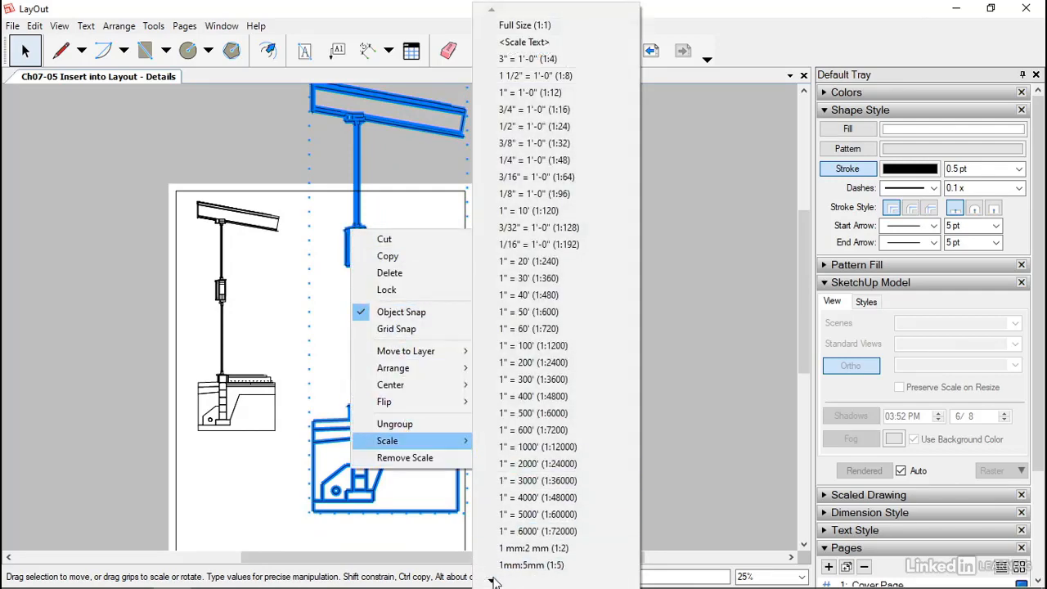
{"action": "mouse_move", "coordinate": [494, 580]}
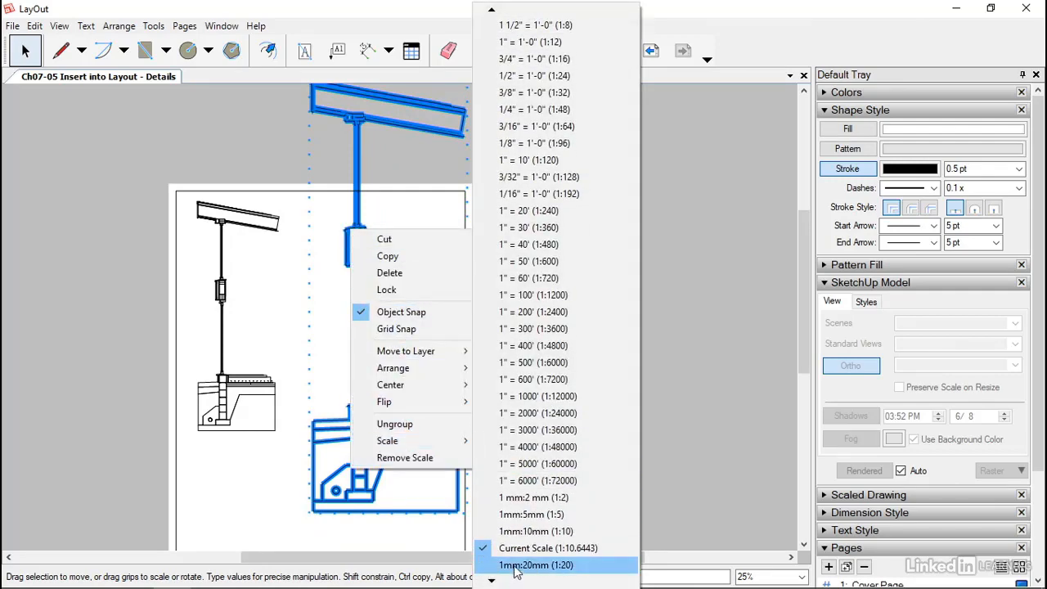
{"action": "left_click", "coordinate": [514, 569]}
{"action": "left_click_drag", "start_coordinate": [338, 150], "coordinate": [321, 274]}
{"action": "left_click", "coordinate": [509, 344]}
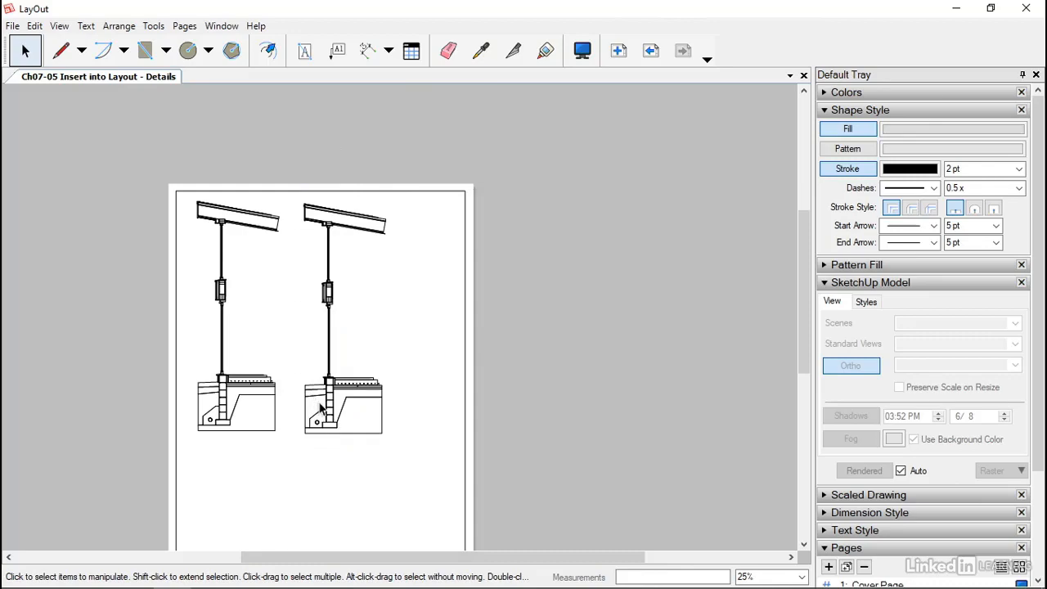
Open the imported section drawing's group for editing and ungroup the nested group of linework inside it
{"action": "scroll", "coordinate": [319, 402], "scroll_direction": "up", "scroll_amount": 2}
{"action": "scroll", "coordinate": [346, 392], "scroll_direction": "up", "scroll_amount": 2}
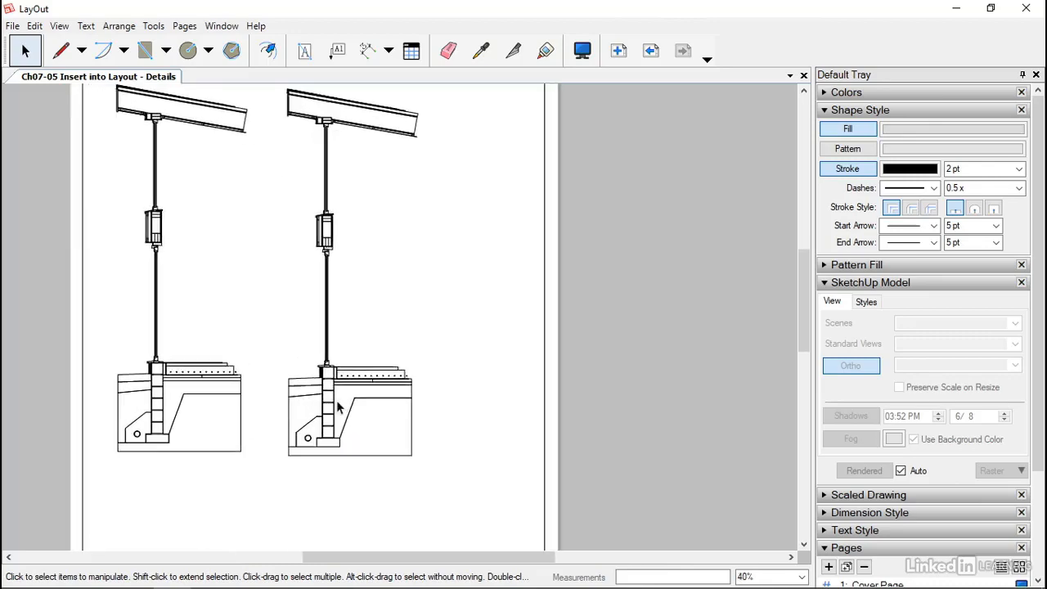
{"action": "middle_click_drag", "start_coordinate": [345, 392], "coordinate": [382, 394]}
{"action": "scroll", "coordinate": [375, 300], "scroll_direction": "up", "scroll_amount": 3}
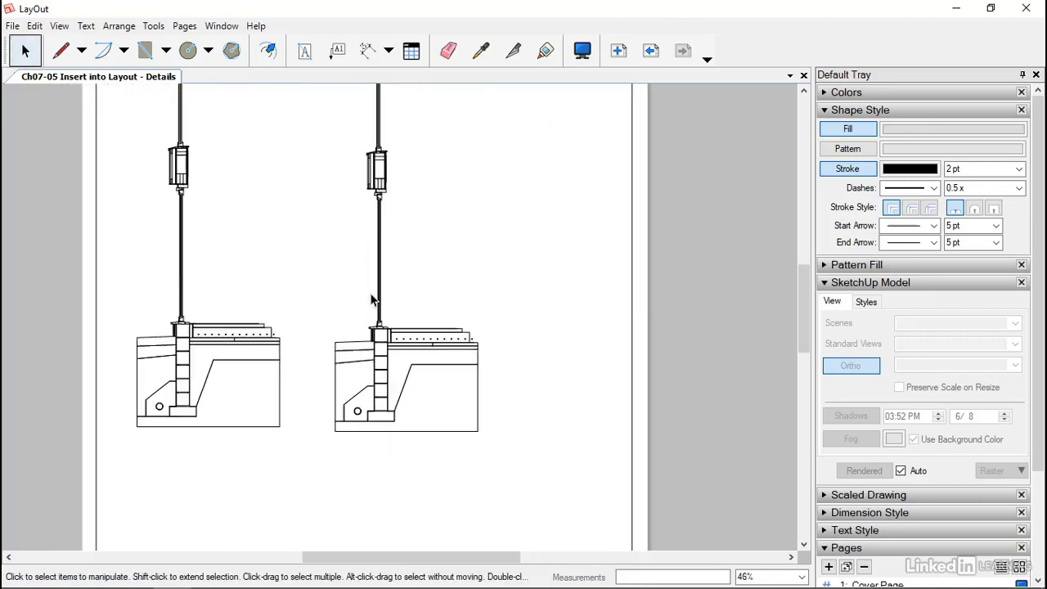
{"action": "scroll", "coordinate": [366, 243], "scroll_direction": "up", "scroll_amount": 3}
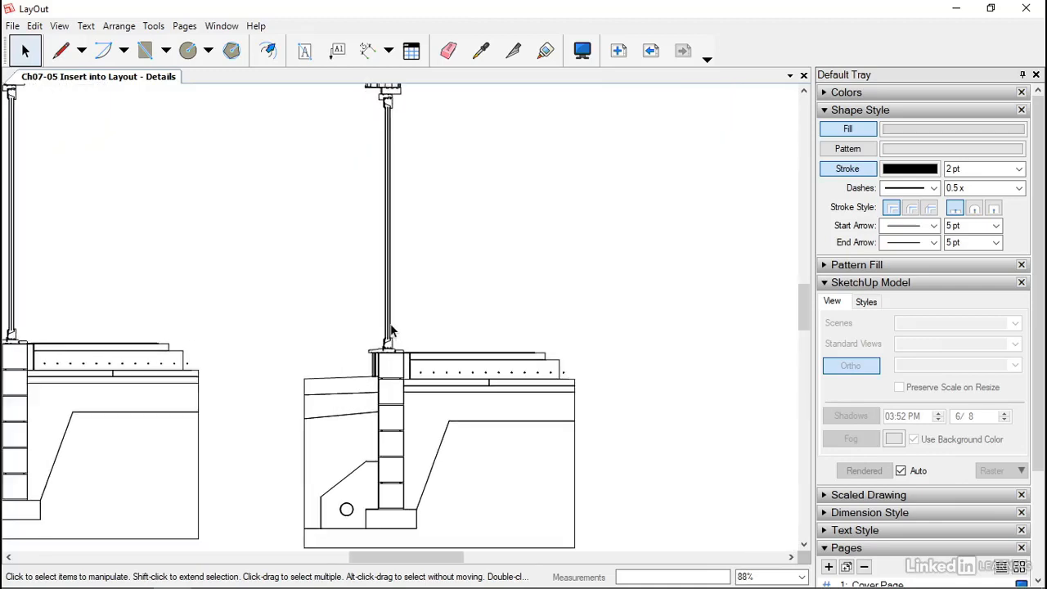
{"action": "middle_click_drag", "start_coordinate": [382, 398], "coordinate": [392, 288]}
{"action": "left_click", "coordinate": [386, 299]}
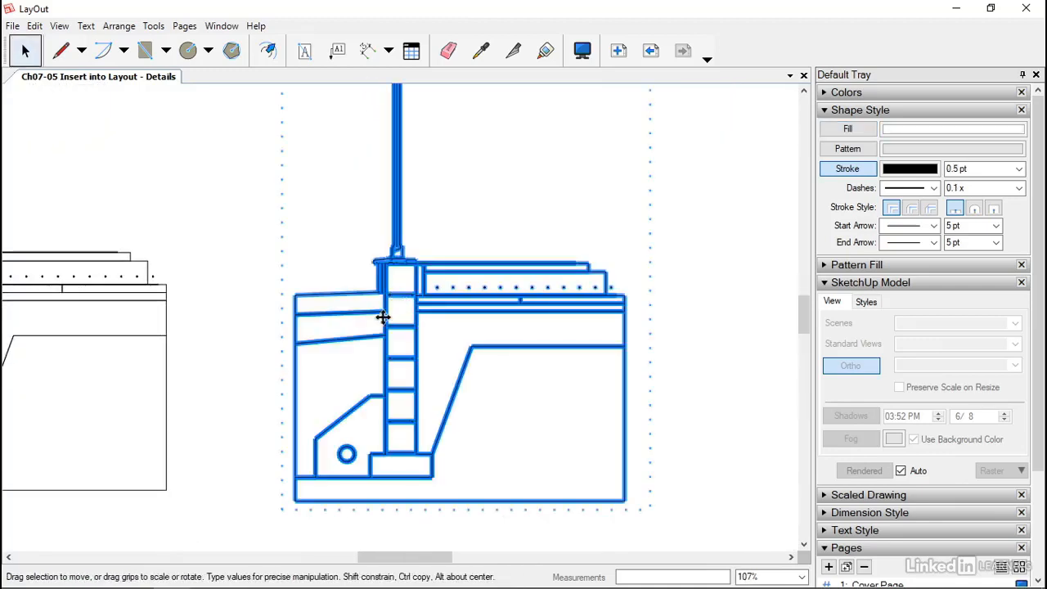
{"action": "scroll", "coordinate": [383, 318], "scroll_direction": "down", "scroll_amount": 1}
{"action": "middle_click_drag", "start_coordinate": [374, 335], "coordinate": [322, 346]}
{"action": "scroll", "coordinate": [322, 346], "scroll_direction": "up", "scroll_amount": 1}
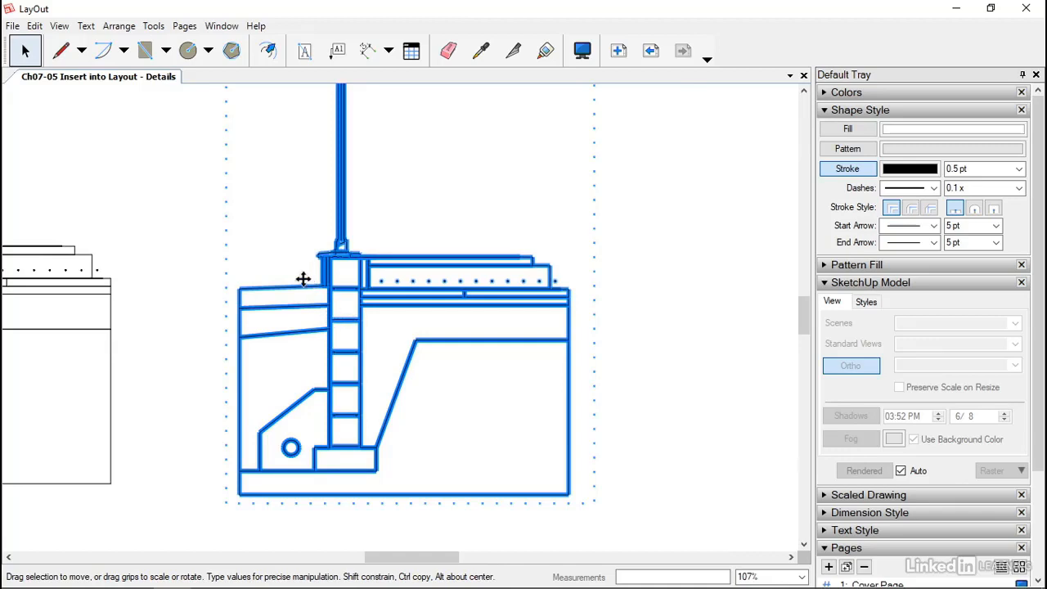
{"action": "double_click", "coordinate": [331, 322]}
{"action": "left_click", "coordinate": [330, 320]}
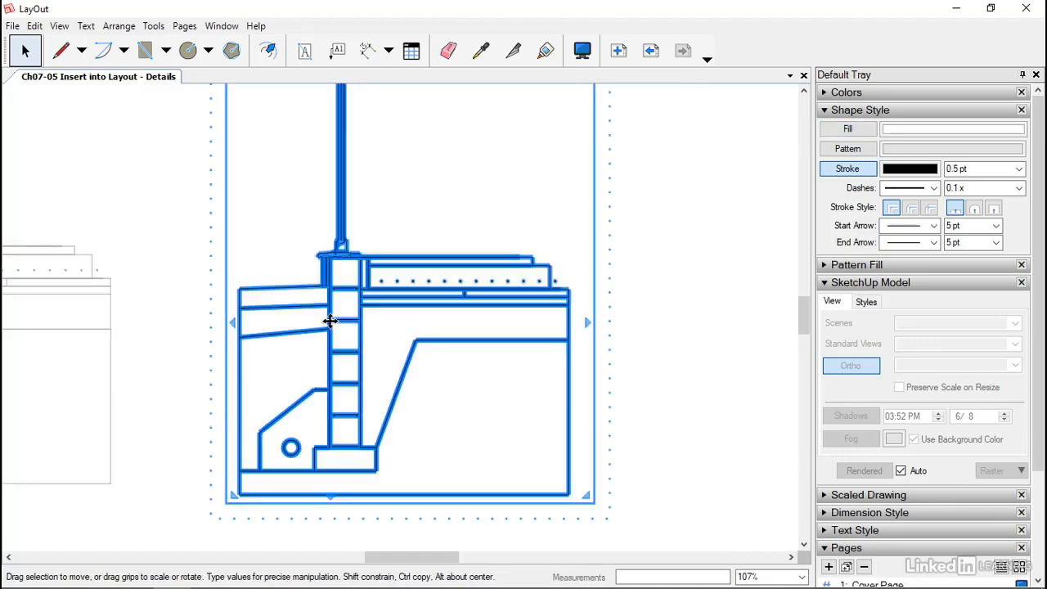
{"action": "left_click", "coordinate": [638, 348]}
{"action": "right_click", "coordinate": [409, 305]}
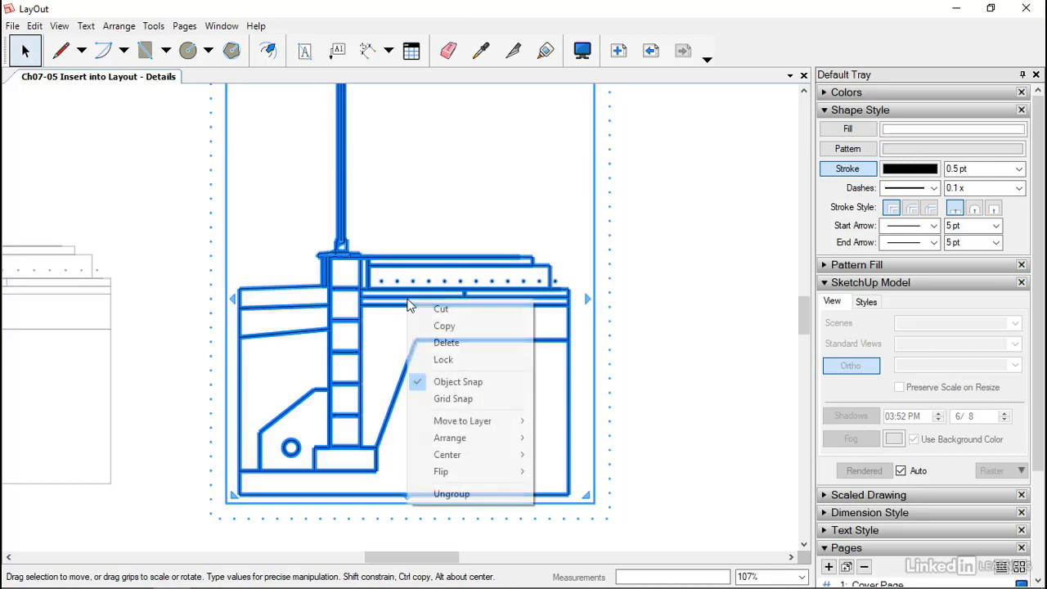
{"action": "left_click", "coordinate": [451, 494]}
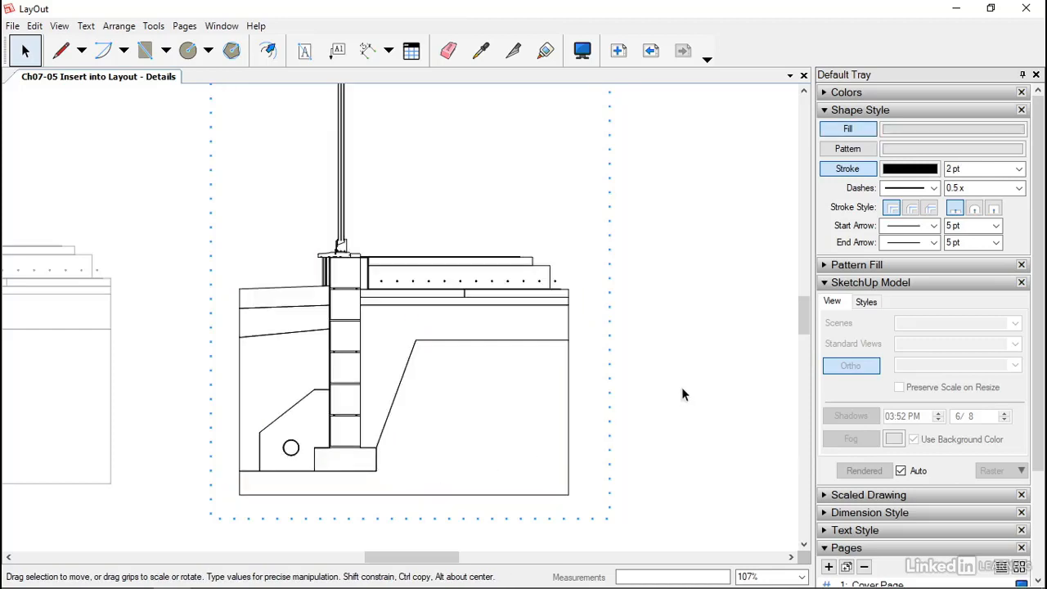
Examine the ungrouped linework by selecting individual floor lines beside the foundation wall, and leave group editing
{"action": "left_click", "coordinate": [364, 297]}
{"action": "left_click", "coordinate": [385, 283]}
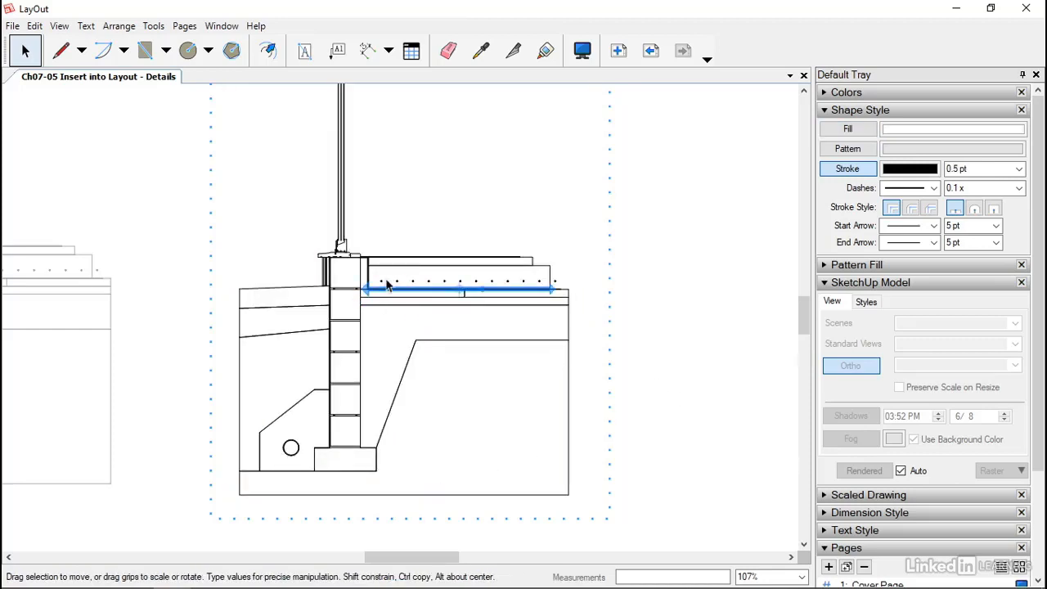
{"action": "left_click", "coordinate": [372, 272]}
{"action": "left_click", "coordinate": [384, 266]}
{"action": "left_click", "coordinate": [388, 257]}
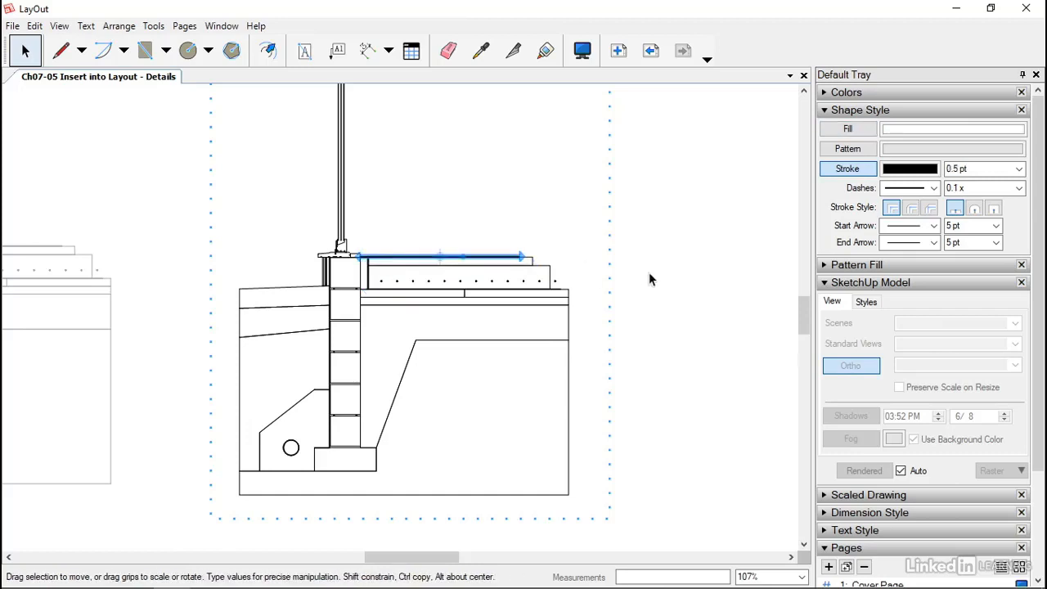
{"action": "left_click", "coordinate": [650, 272]}
{"action": "left_click", "coordinate": [656, 275]}
Select the imported section group, compare its foundation linework with the pasted section, and clear the selection
{"action": "left_click", "coordinate": [474, 293]}
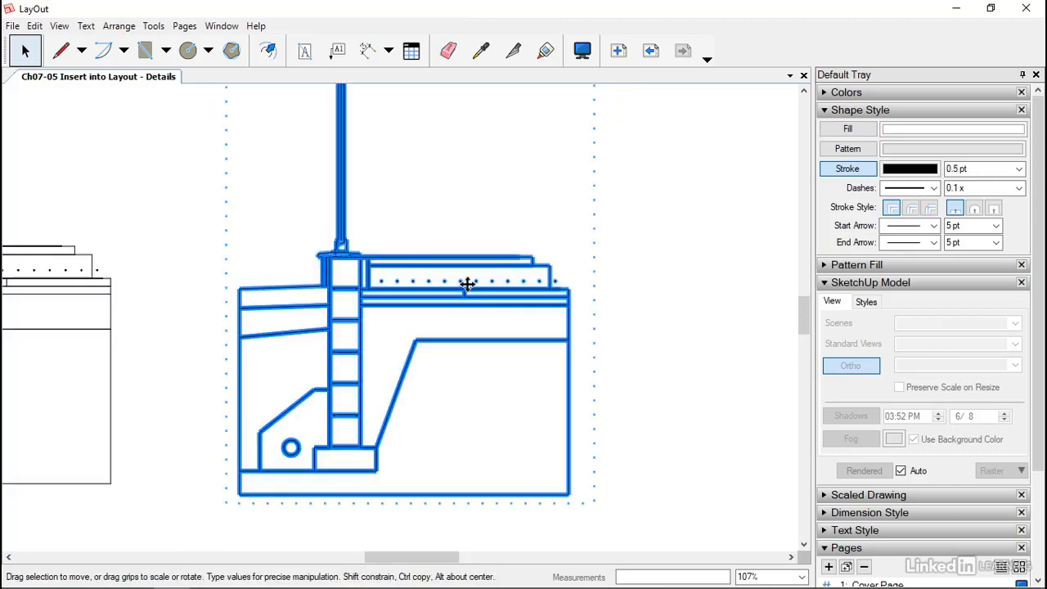
{"action": "scroll", "coordinate": [488, 308], "scroll_direction": "down", "scroll_amount": 4}
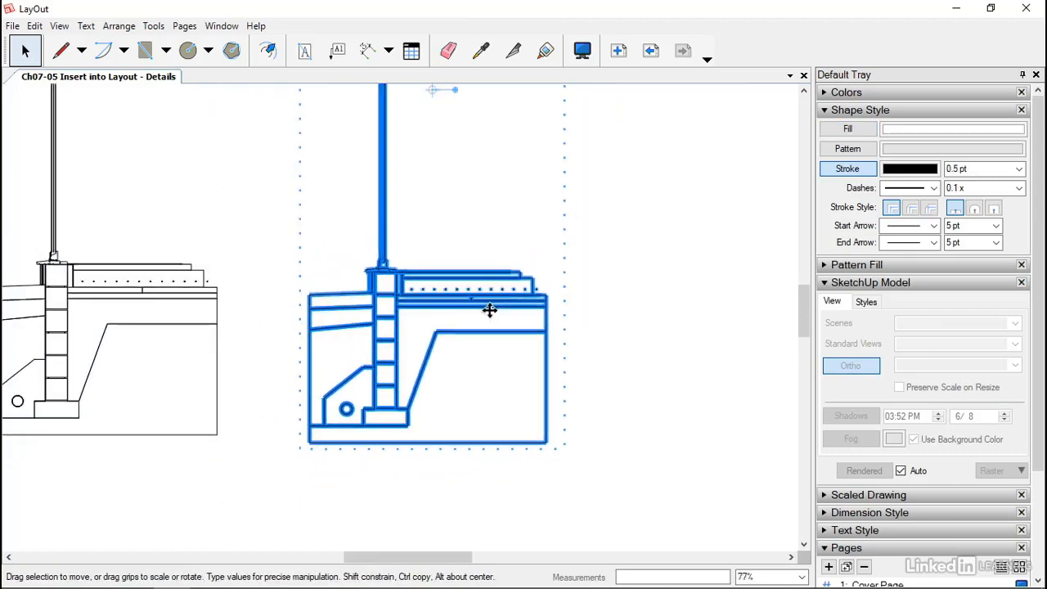
{"action": "middle_click_drag", "start_coordinate": [442, 351], "coordinate": [445, 281]}
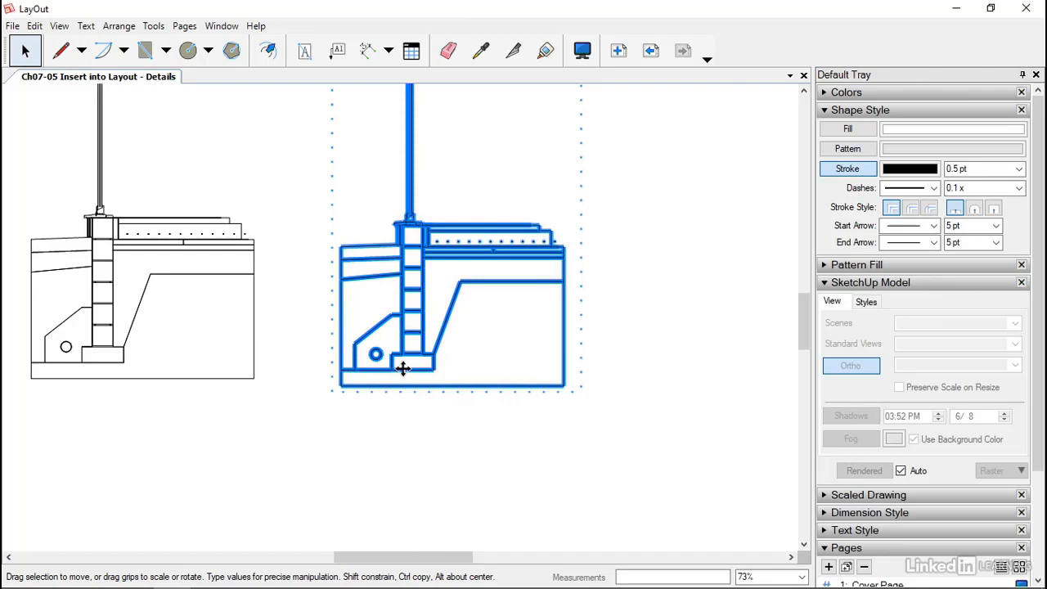
{"action": "left_click", "coordinate": [393, 434]}
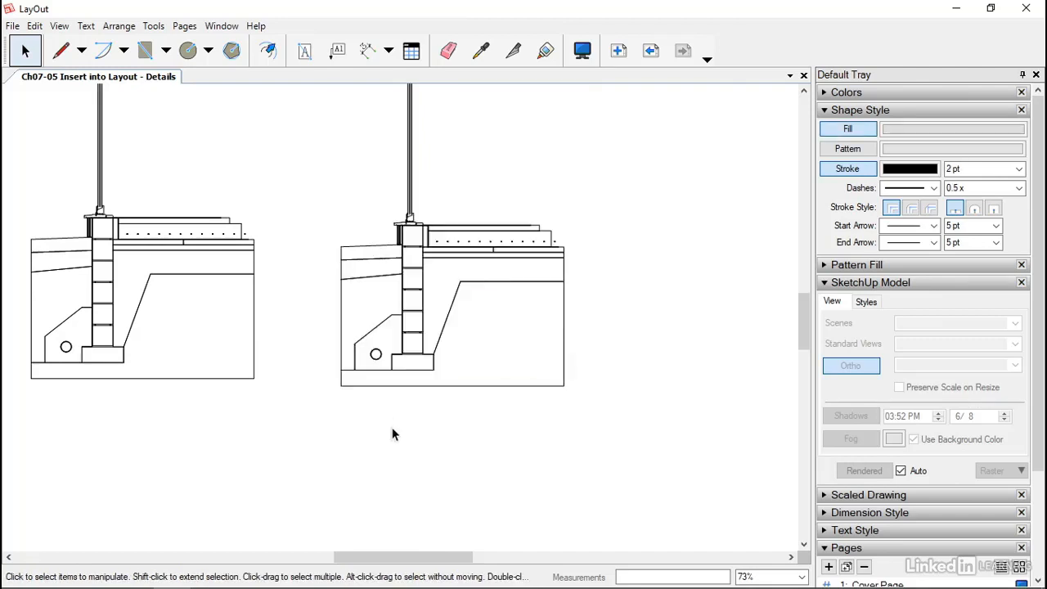
Compare the two section drawings side by side on the page and toggle Object Snap
{"action": "mouse_move", "coordinate": [425, 323]}
{"action": "middle_mouse_down"}
{"action": "mouse_move", "coordinate": [486, 401]}
{"action": "mouse_move", "coordinate": [489, 442]}
{"action": "middle_mouse_up"}
{"action": "scroll", "coordinate": [486, 401], "scroll_direction": "down", "scroll_amount": 2}
{"action": "scroll", "coordinate": [487, 407], "scroll_direction": "down", "scroll_amount": 4}
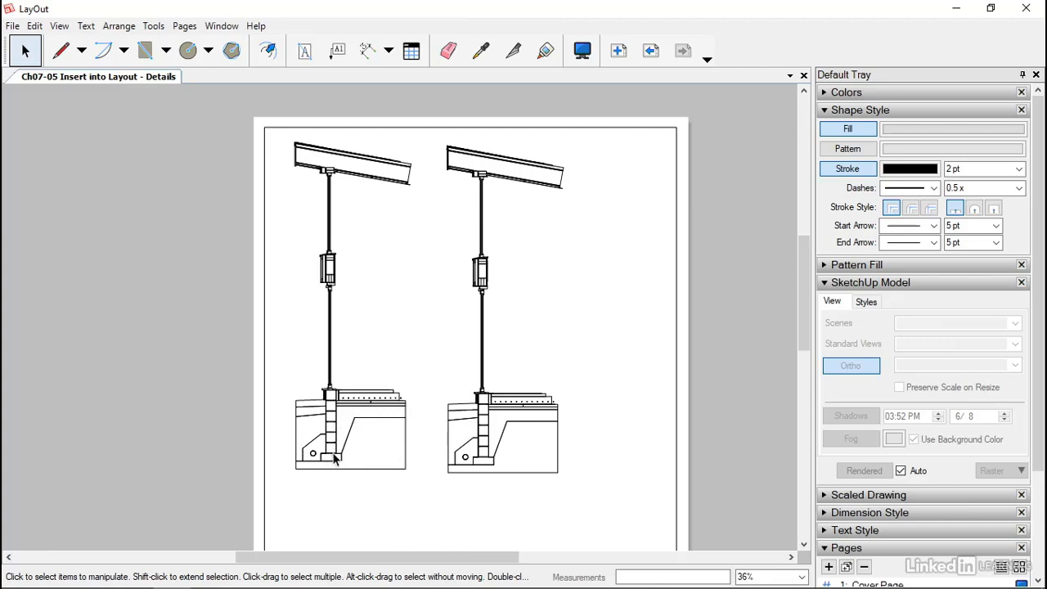
{"action": "right_click", "coordinate": [376, 354]}
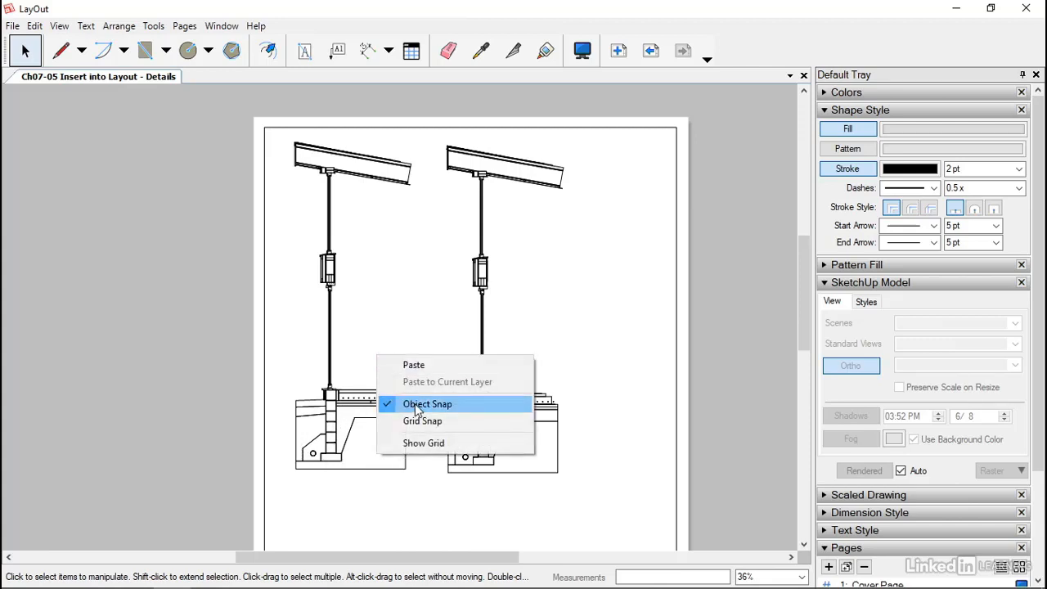
{"action": "left_click", "coordinate": [419, 404]}
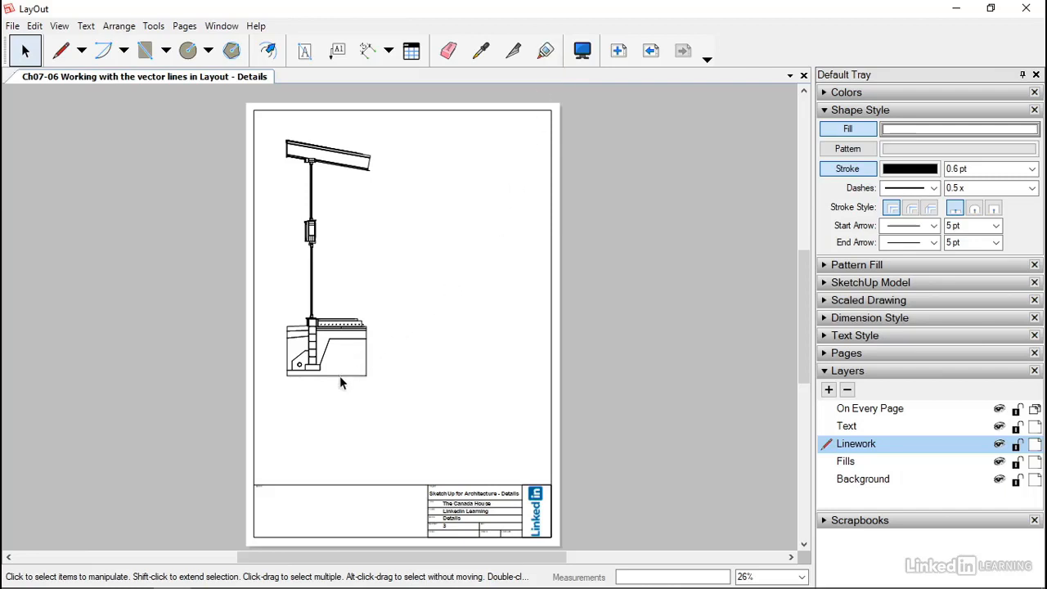
In the Ch07-06 vector lines document, set the section linework group's stroke width to 0.10 pt and clear the selection
{"action": "left_click", "coordinate": [802, 577]}
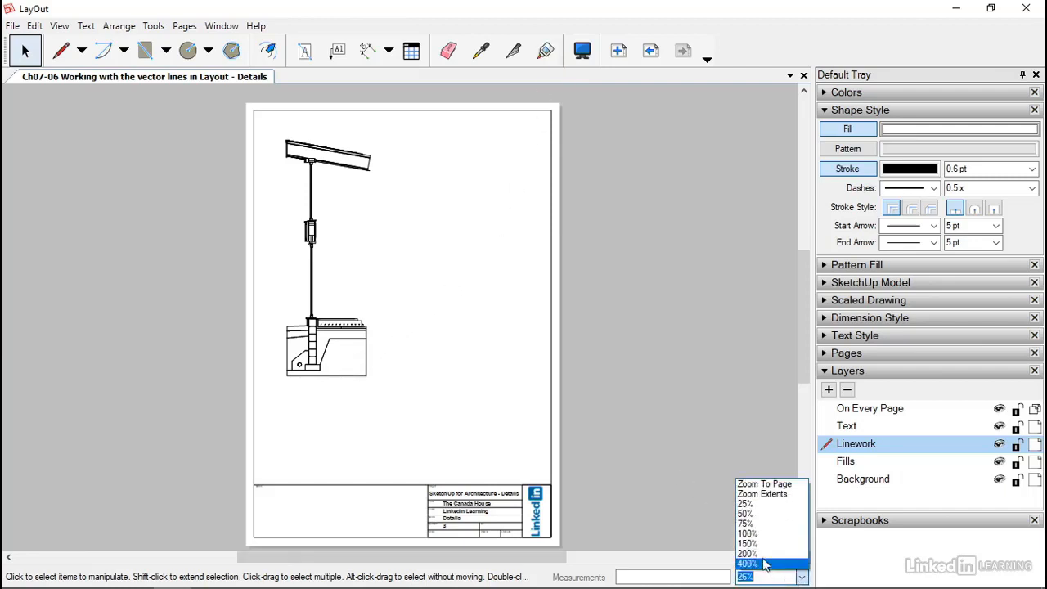
{"action": "left_click", "coordinate": [754, 554]}
{"action": "middle_click_drag", "start_coordinate": [63, 381], "coordinate": [556, 206]}
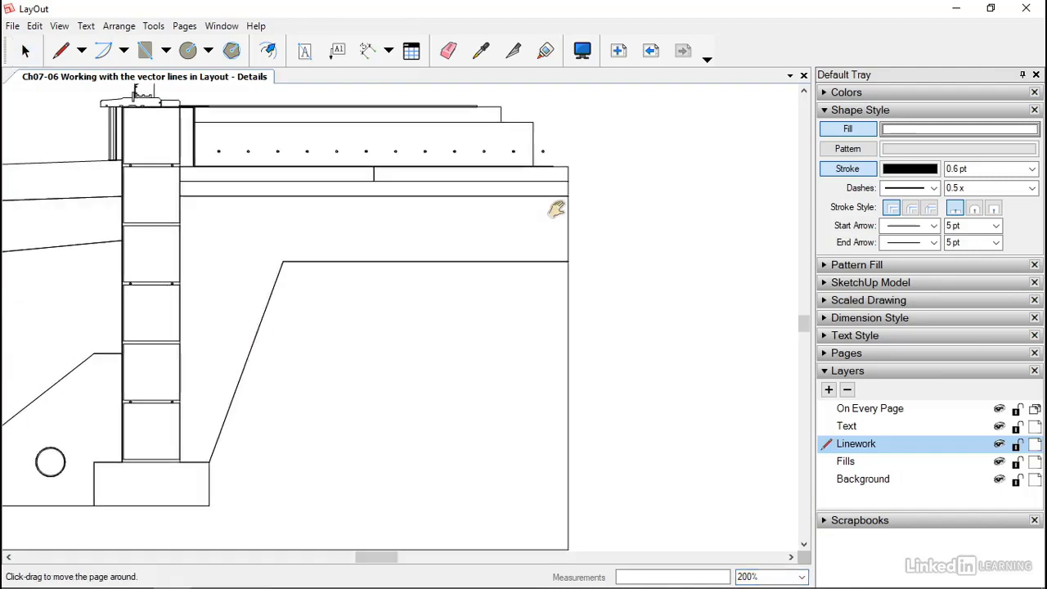
{"action": "scroll", "coordinate": [384, 298], "scroll_direction": "down", "scroll_amount": 1}
{"action": "scroll", "coordinate": [385, 300], "scroll_direction": "down", "scroll_amount": 1}
{"action": "mouse_move", "coordinate": [337, 306]}
{"action": "middle_mouse_down"}
{"action": "mouse_move", "coordinate": [402, 335]}
{"action": "mouse_move", "coordinate": [393, 340]}
{"action": "middle_mouse_up"}
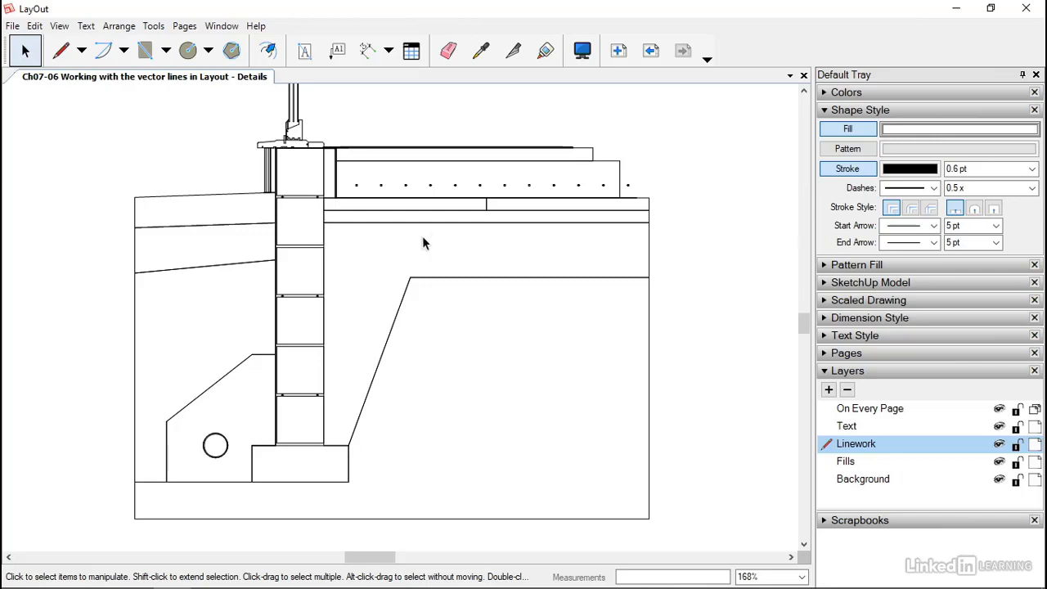
{"action": "left_click", "coordinate": [346, 193]}
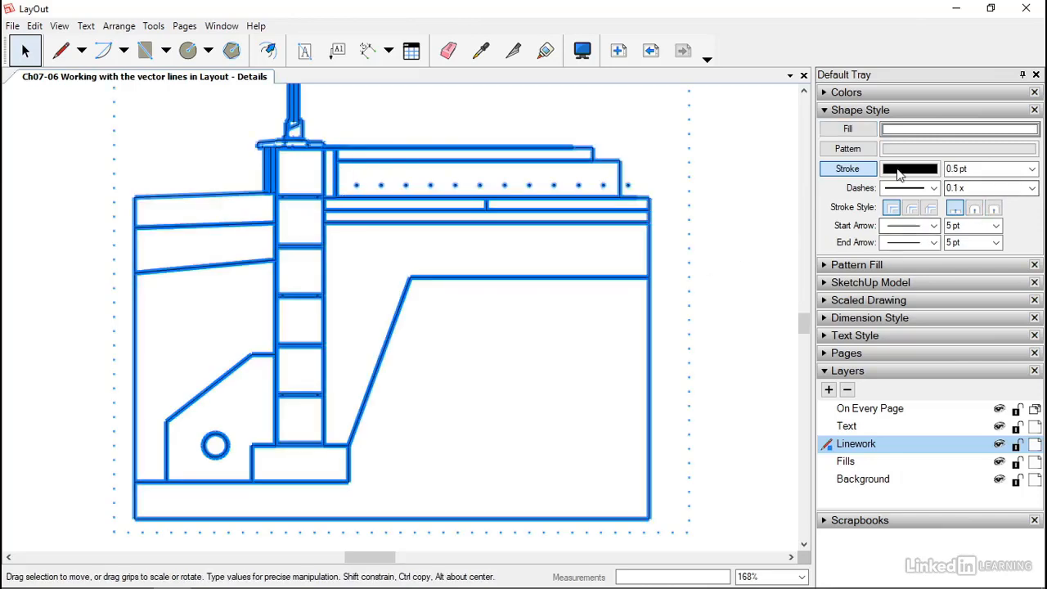
{"action": "left_click", "coordinate": [1032, 169]}
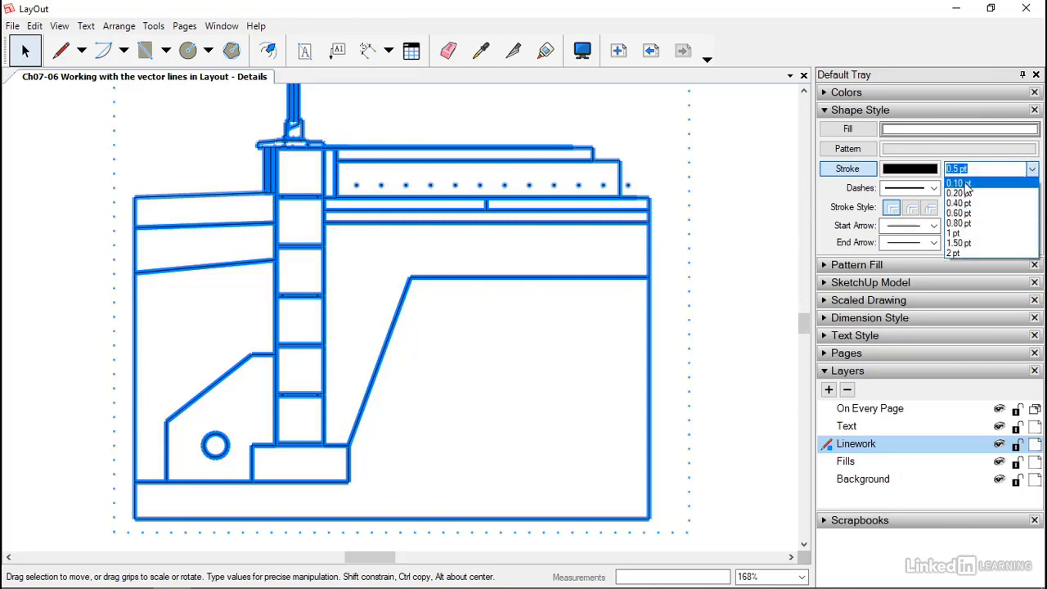
{"action": "left_click", "coordinate": [962, 185]}
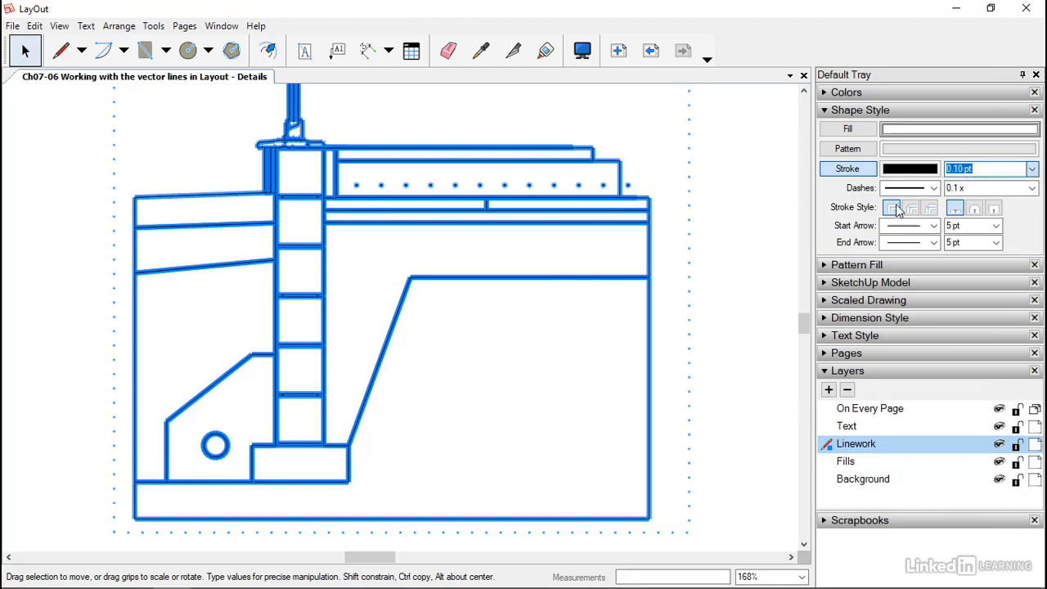
{"action": "left_click", "coordinate": [718, 253]}
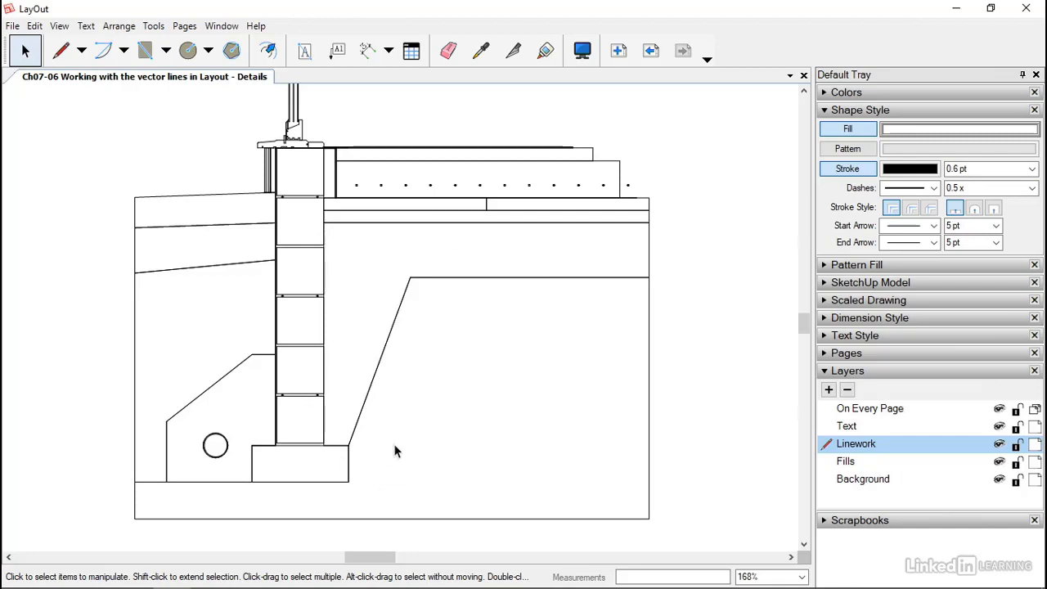
Set up the Rectangle tool with a 1 pt stroke and a grey fill at 78% brightness, and save the grey as the first colour swatch
{"action": "left_click", "coordinate": [145, 51]}
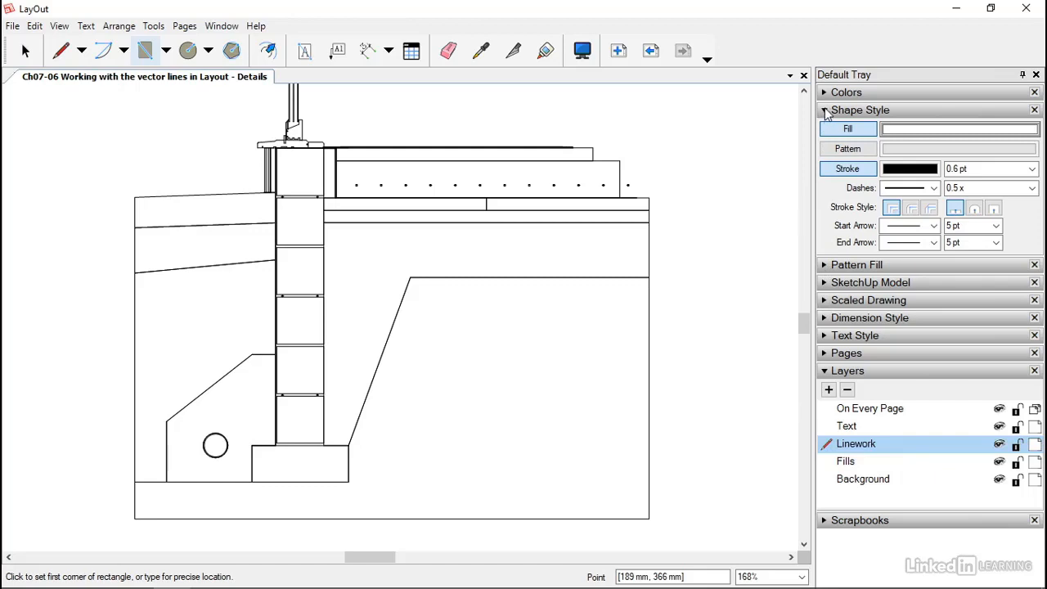
{"action": "left_click", "coordinate": [1033, 168]}
{"action": "left_click", "coordinate": [970, 234]}
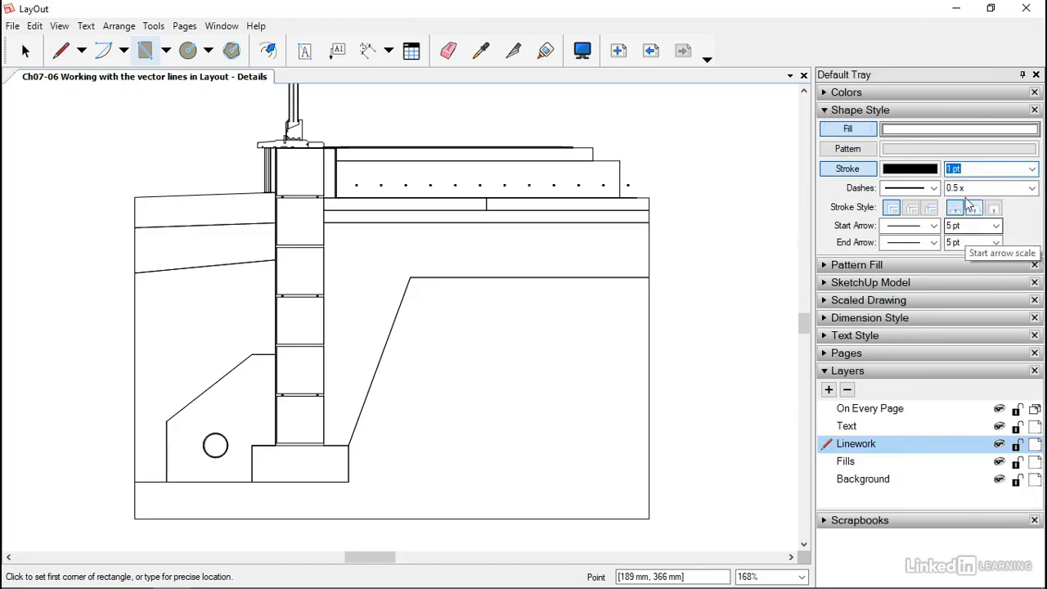
{"action": "left_click", "coordinate": [824, 94]}
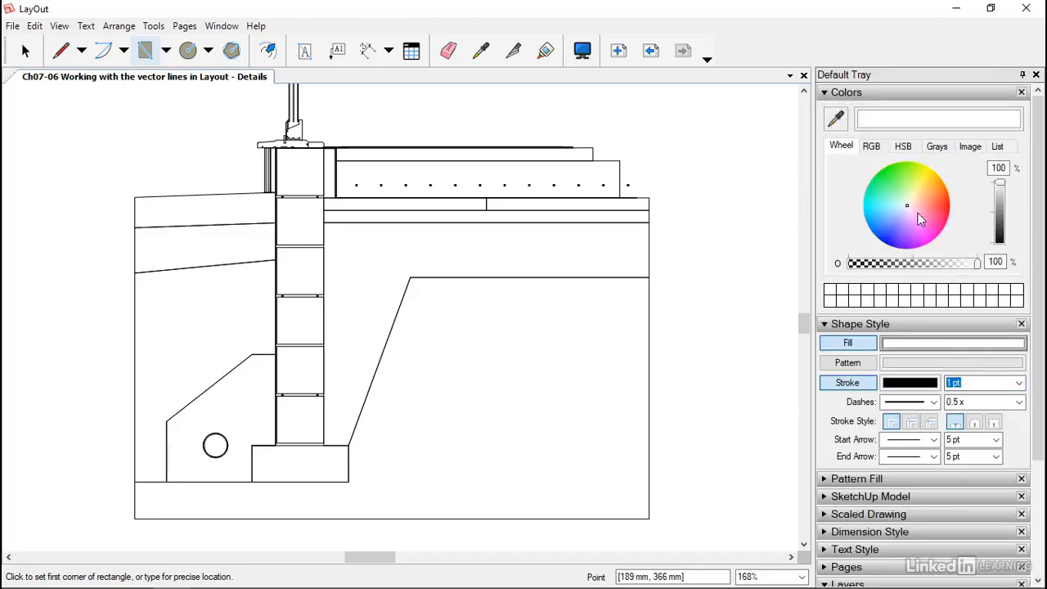
{"action": "mouse_move", "coordinate": [1000, 183]}
{"action": "left_mouse_down"}
{"action": "mouse_move", "coordinate": [998, 211]}
{"action": "mouse_move", "coordinate": [999, 201]}
{"action": "left_mouse_up"}
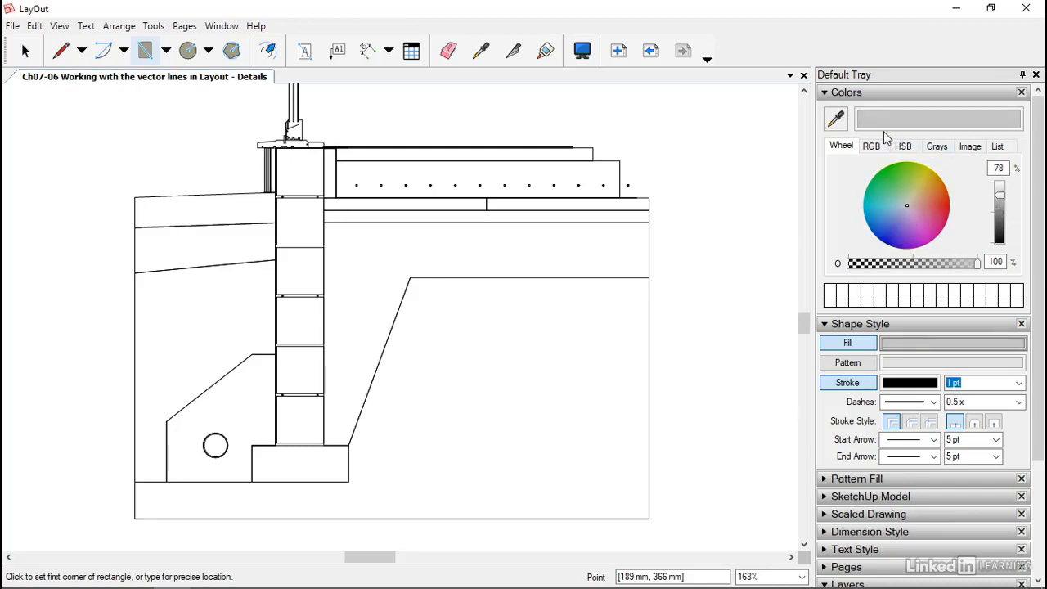
{"action": "left_click_drag", "start_coordinate": [873, 117], "coordinate": [833, 295]}
Draw grey filled rectangles, about 10 mm square, over the upper three blocks of the foundation wall
{"action": "left_click", "coordinate": [324, 147]}
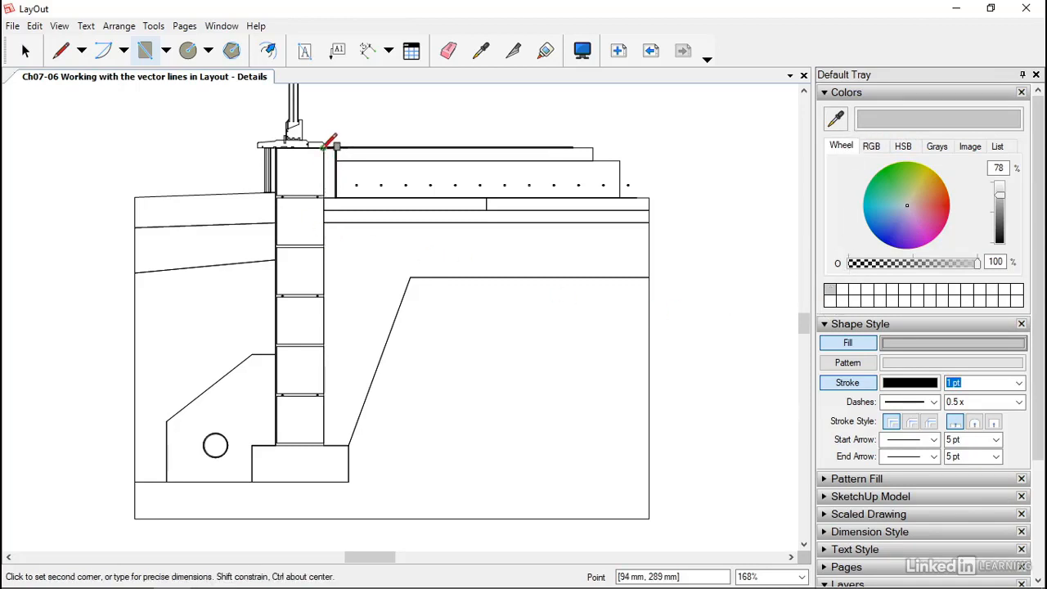
{"action": "left_click", "coordinate": [276, 197]}
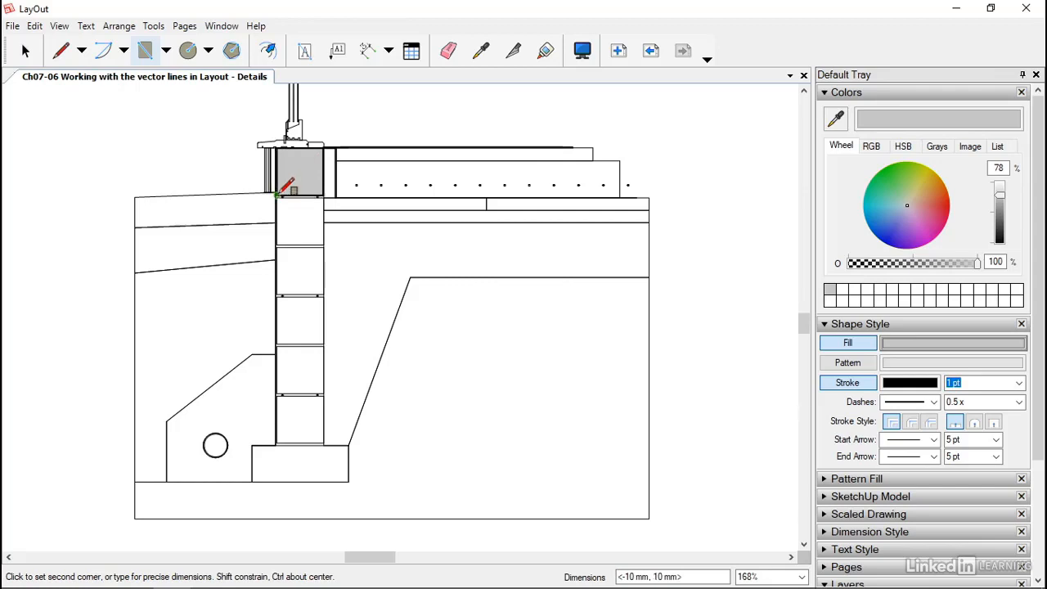
{"action": "left_click", "coordinate": [324, 245]}
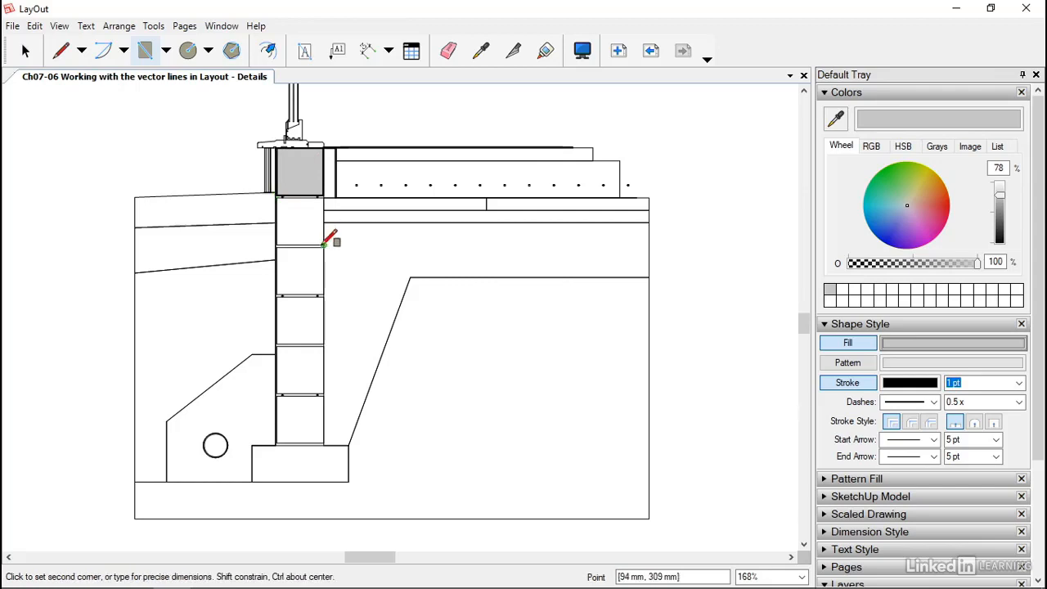
{"action": "left_click", "coordinate": [276, 197]}
{"action": "left_click", "coordinate": [324, 295]}
{"action": "left_click", "coordinate": [277, 246]}
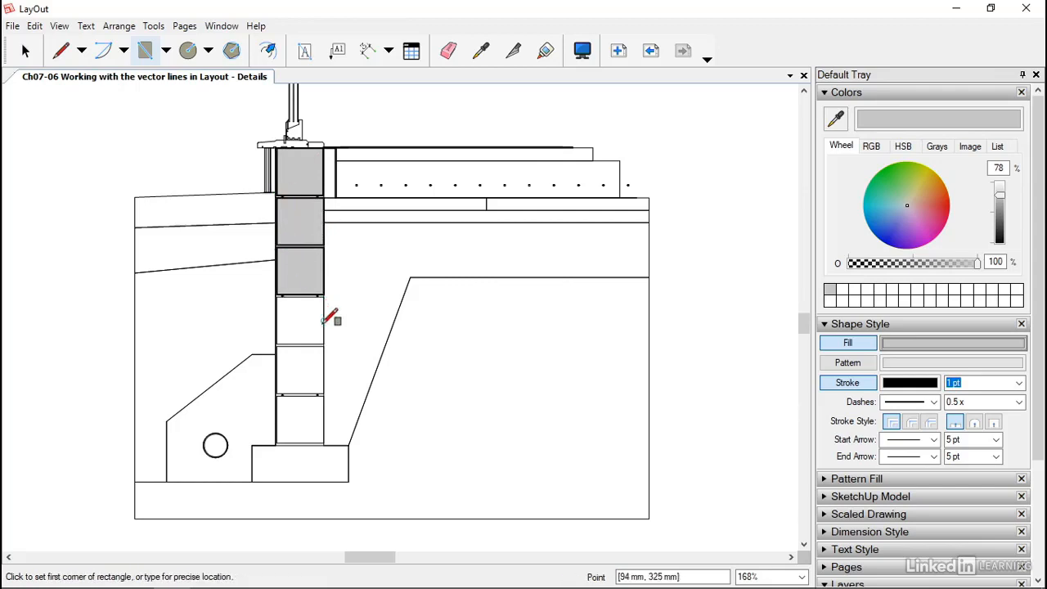
Draw matching grey filled rectangles over the lower three blocks of the foundation wall and end the Rectangle command
{"action": "left_click", "coordinate": [324, 344]}
{"action": "left_click", "coordinate": [276, 295]}
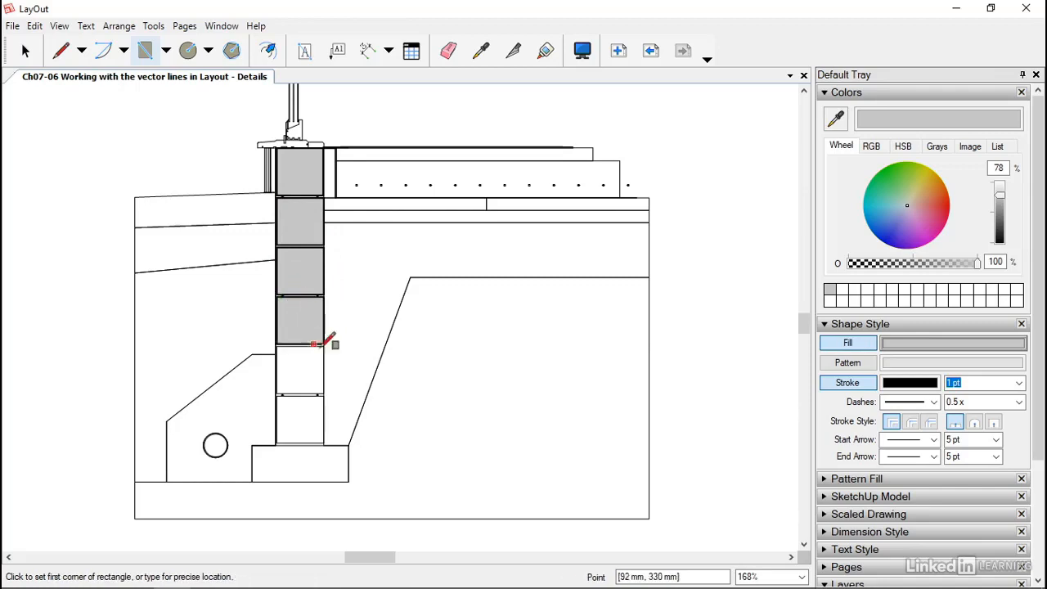
{"action": "left_click", "coordinate": [324, 394]}
{"action": "left_click", "coordinate": [276, 345]}
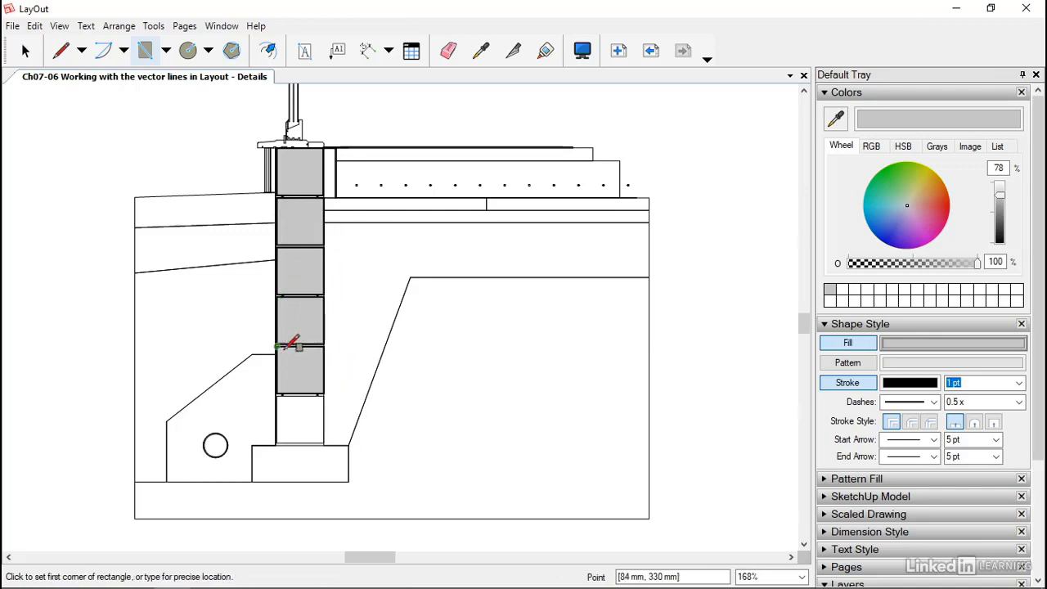
{"action": "left_click", "coordinate": [324, 443]}
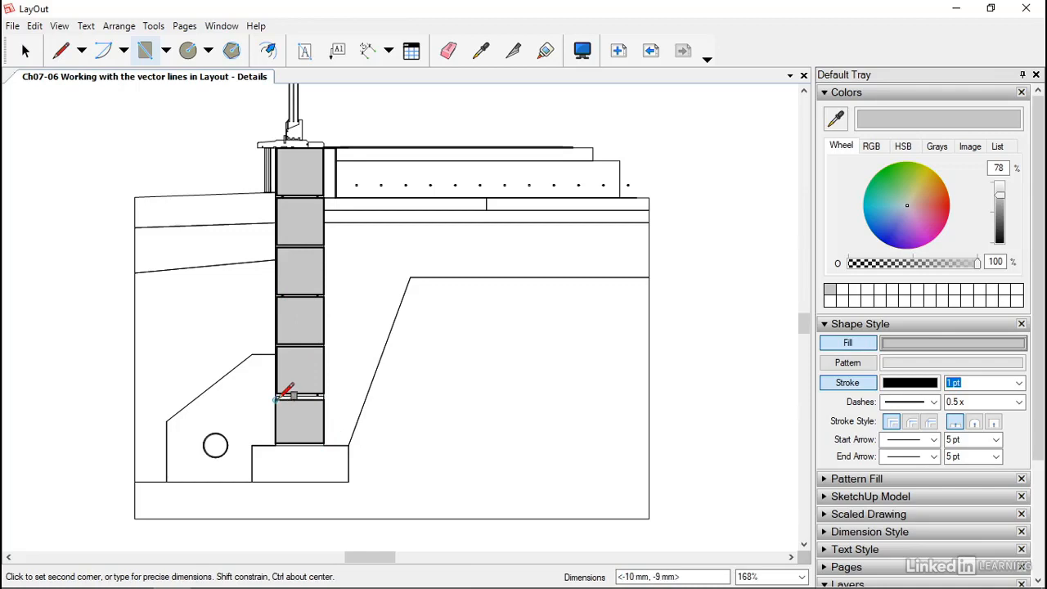
{"action": "left_click", "coordinate": [276, 395]}
{"action": "key", "text": "space"}
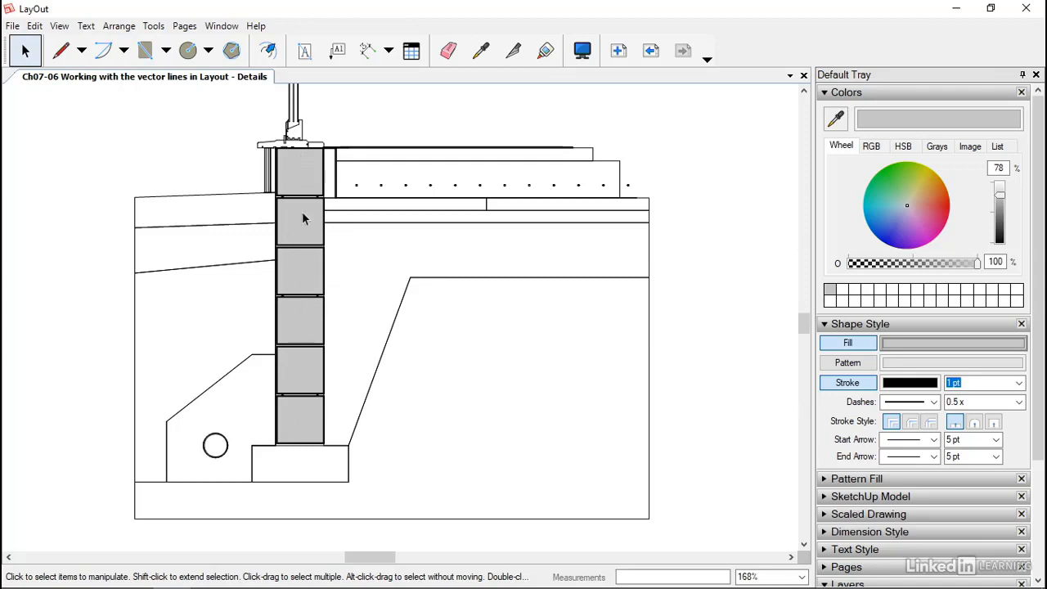
Draw a grey filled rectangle over the footing beneath the foundation wall and return to selecting
{"action": "left_click", "coordinate": [145, 50]}
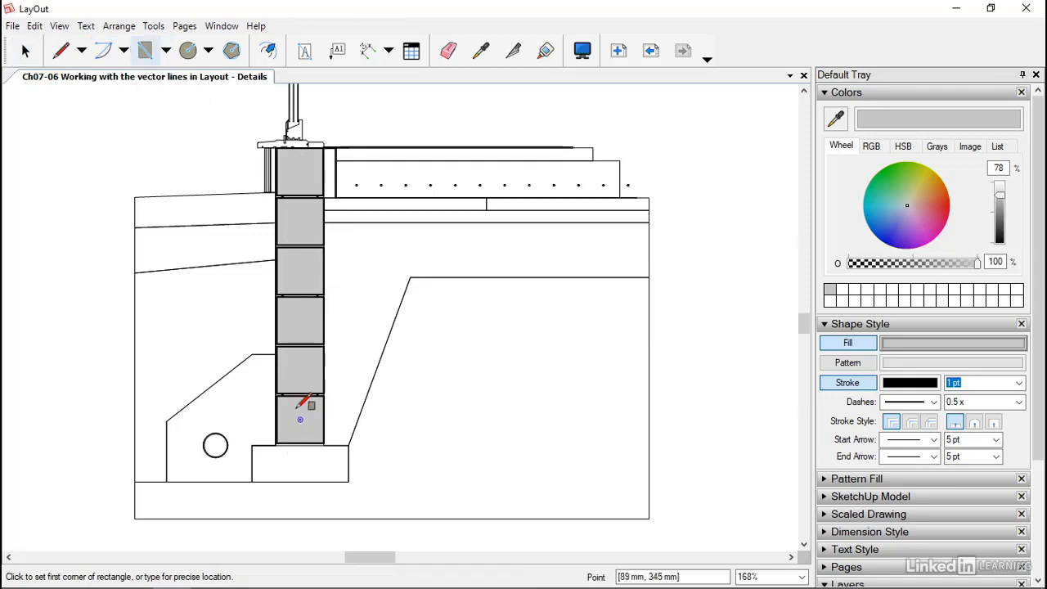
{"action": "left_click", "coordinate": [252, 483]}
{"action": "left_click", "coordinate": [349, 446]}
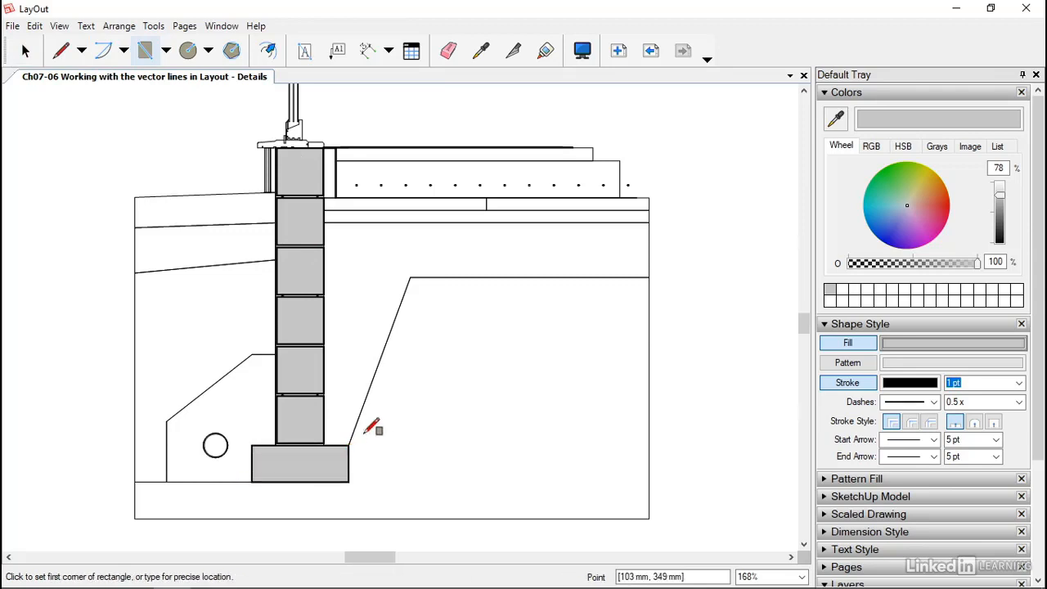
{"action": "left_click", "coordinate": [26, 51]}
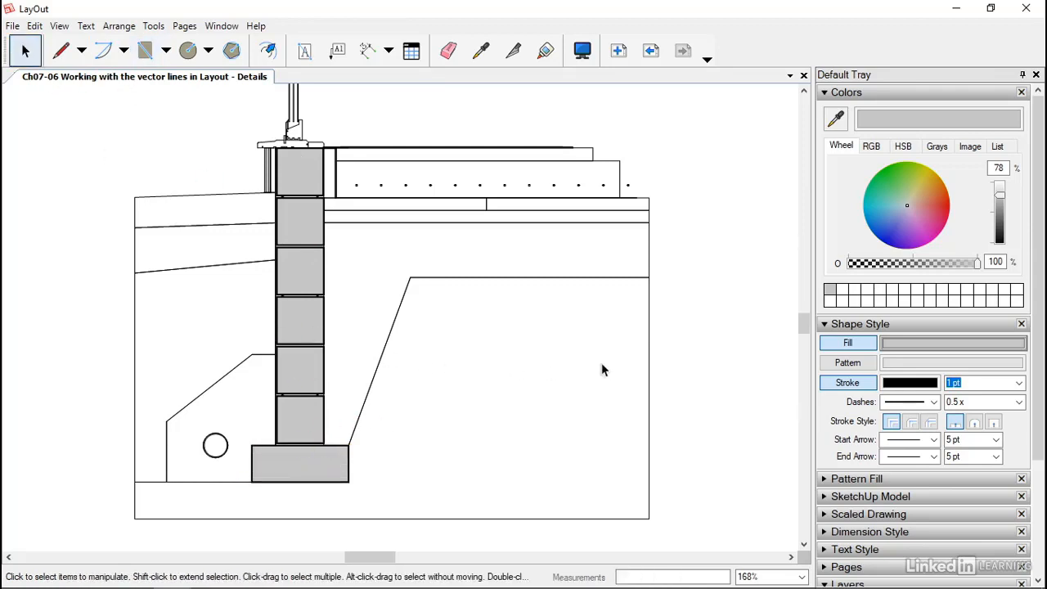
Make Fills the active layer and set up the Line tool with the stroke turned off
{"action": "left_click", "coordinate": [828, 325]}
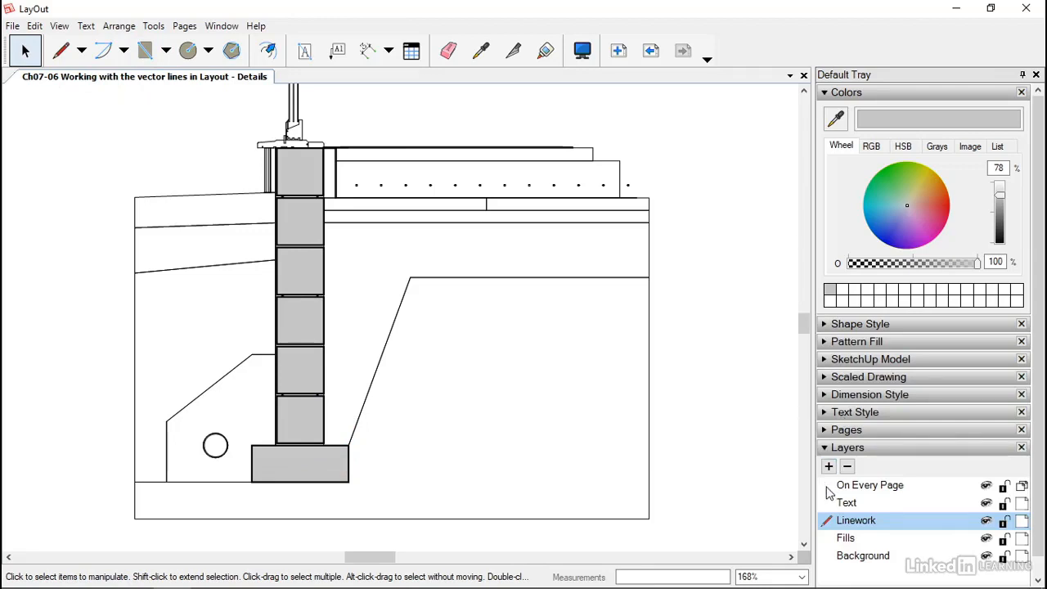
{"action": "left_click", "coordinate": [847, 538]}
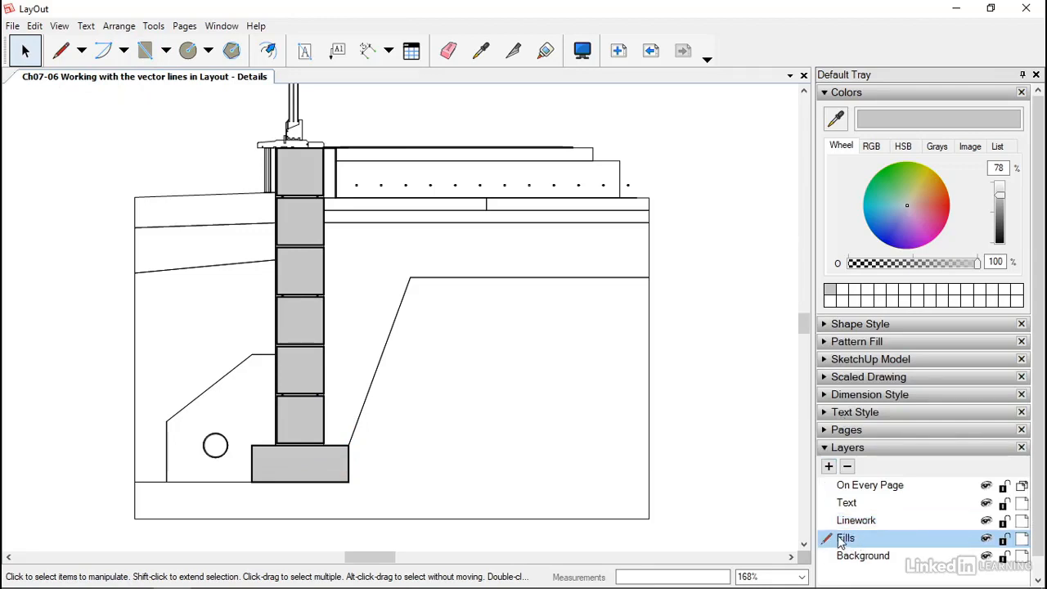
{"action": "left_click", "coordinate": [69, 53]}
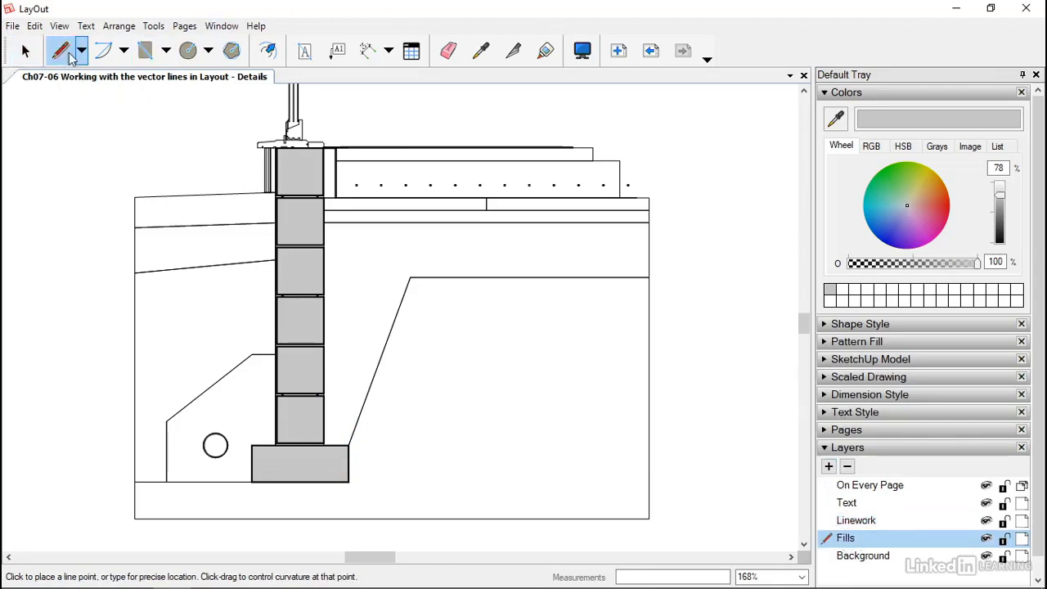
{"action": "left_click", "coordinate": [829, 324]}
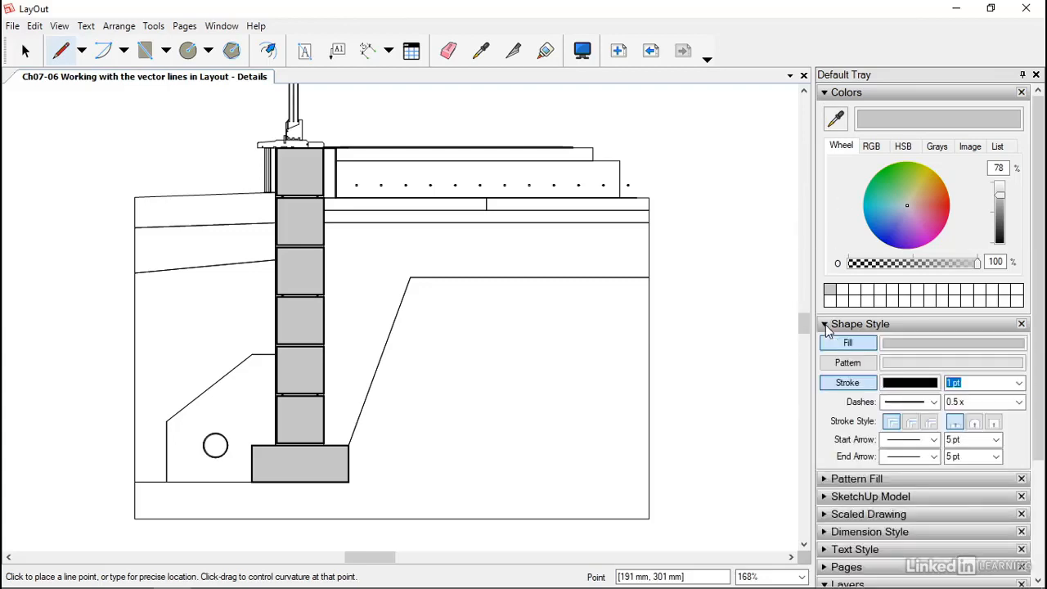
{"action": "left_click", "coordinate": [847, 386]}
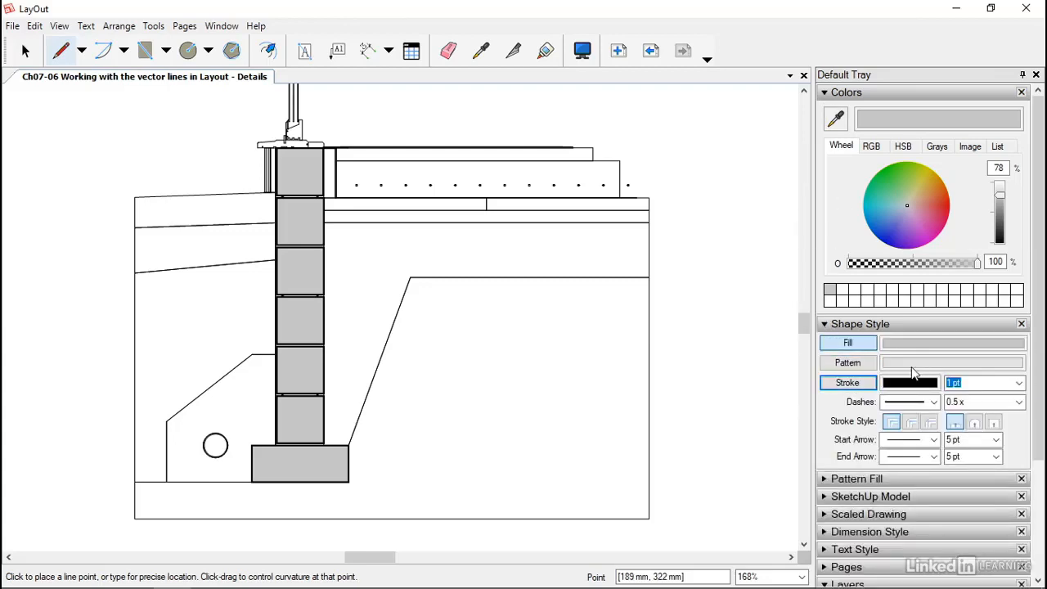
Choose an earthy yellow fill colour, save it as the second swatch, and apply it to the line fill
{"action": "left_click", "coordinate": [927, 176]}
{"action": "left_click", "coordinate": [918, 183]}
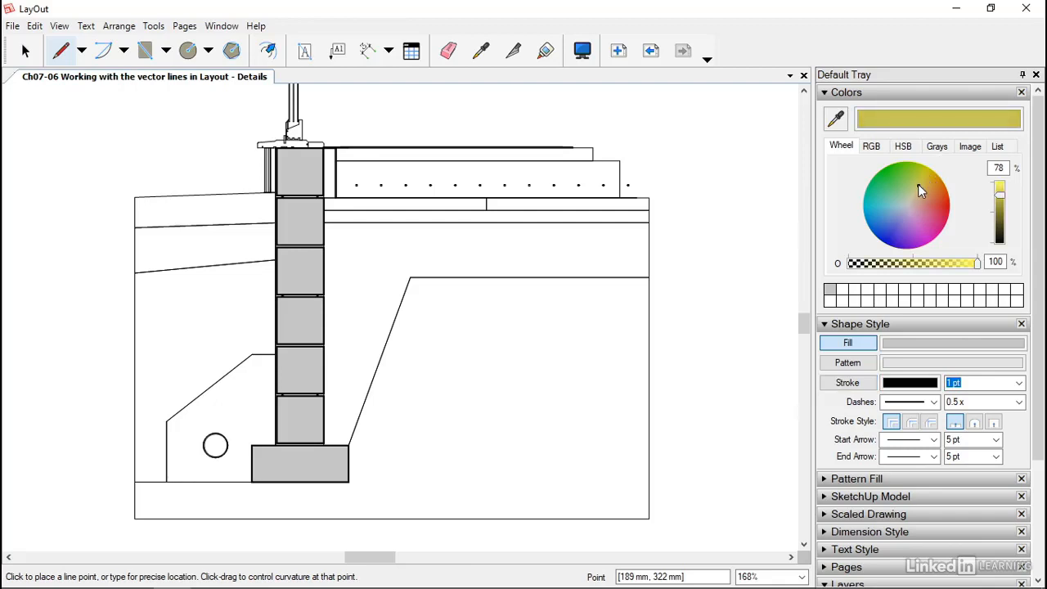
{"action": "left_click", "coordinate": [920, 188]}
{"action": "left_click_drag", "start_coordinate": [886, 119], "coordinate": [843, 290]}
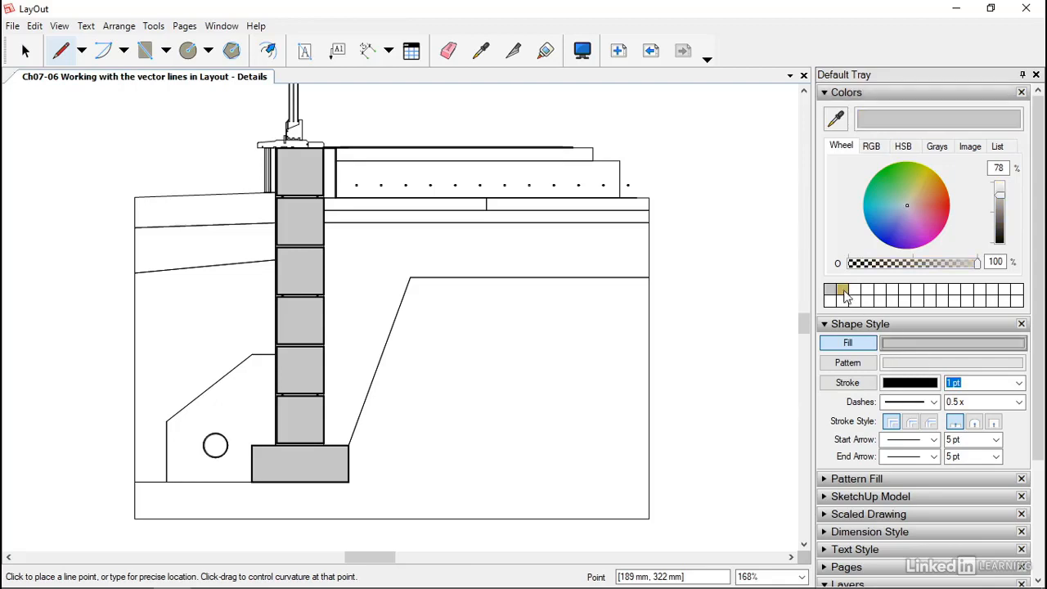
{"action": "left_click", "coordinate": [844, 291]}
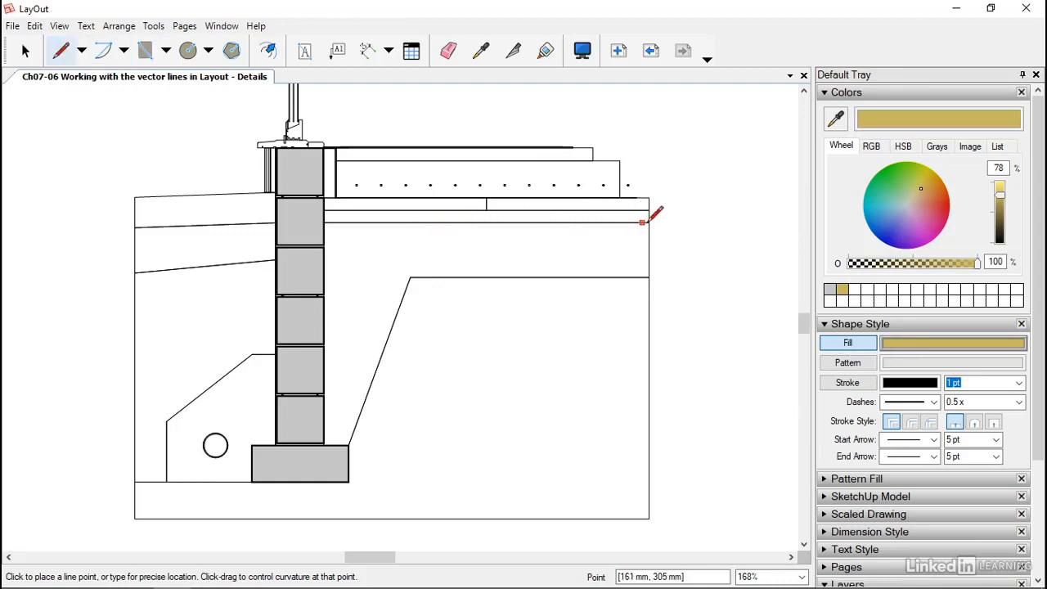
Draw the earthy yellow filled ground shape beneath the footing and up the sloped excavation edge, and return to selecting
{"action": "left_click", "coordinate": [650, 278]}
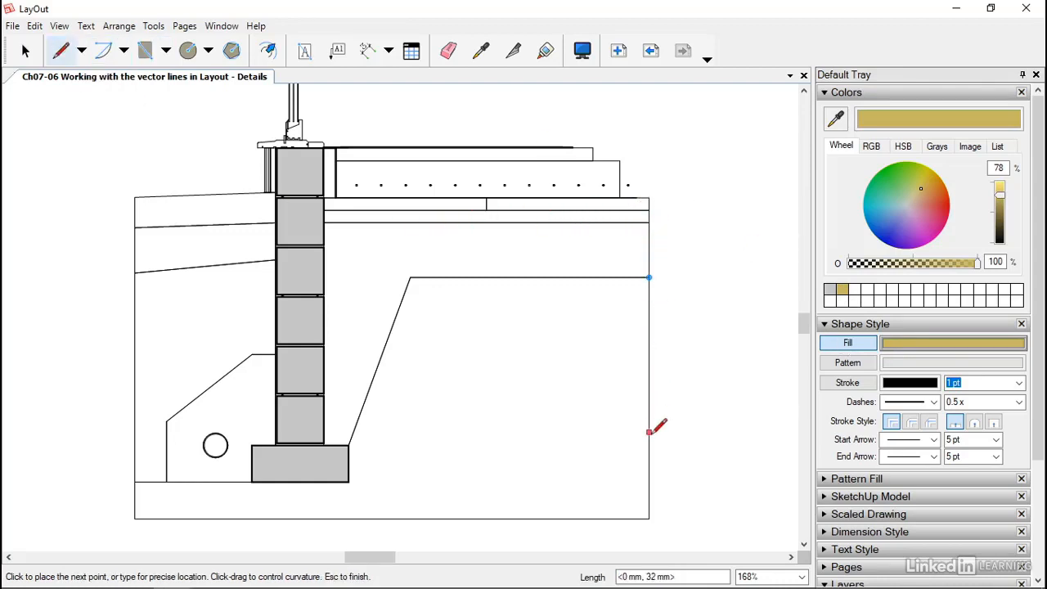
{"action": "left_click", "coordinate": [650, 518]}
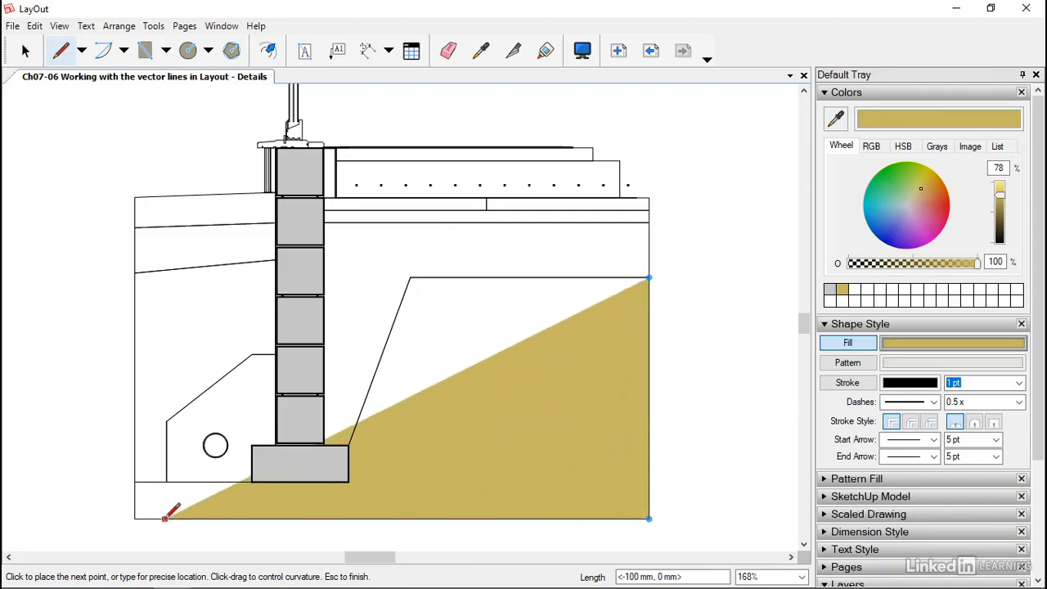
{"action": "left_click", "coordinate": [135, 518]}
{"action": "left_click", "coordinate": [136, 482]}
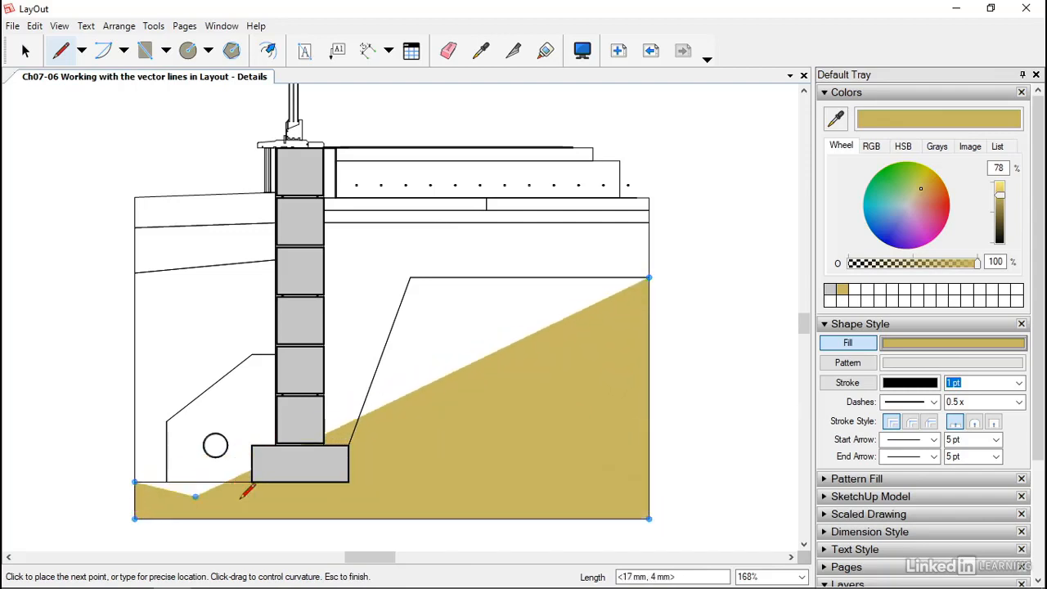
{"action": "left_click", "coordinate": [348, 482]}
{"action": "left_click", "coordinate": [348, 446]}
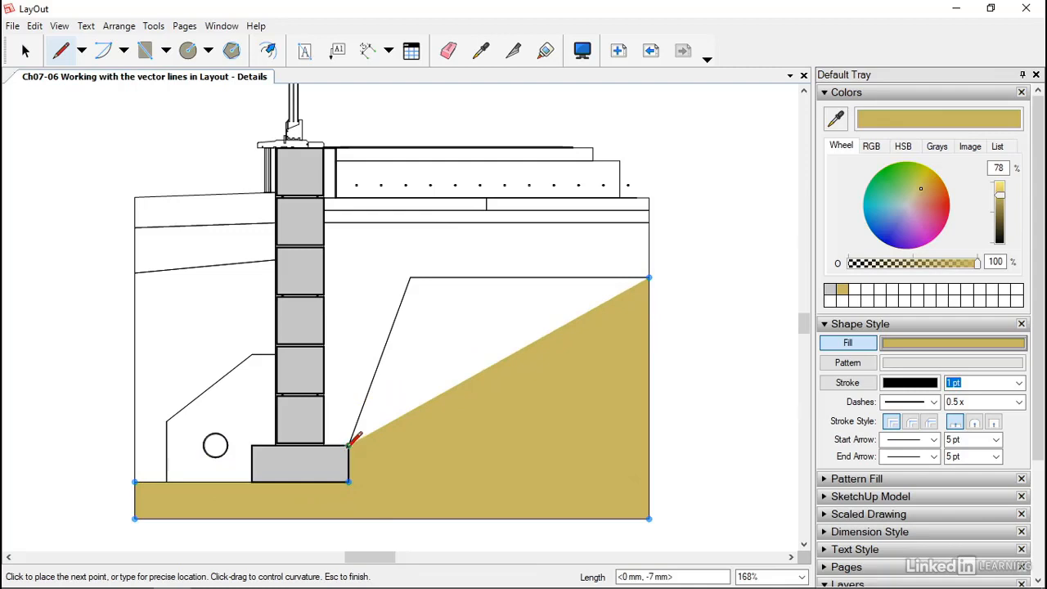
{"action": "left_click", "coordinate": [410, 278]}
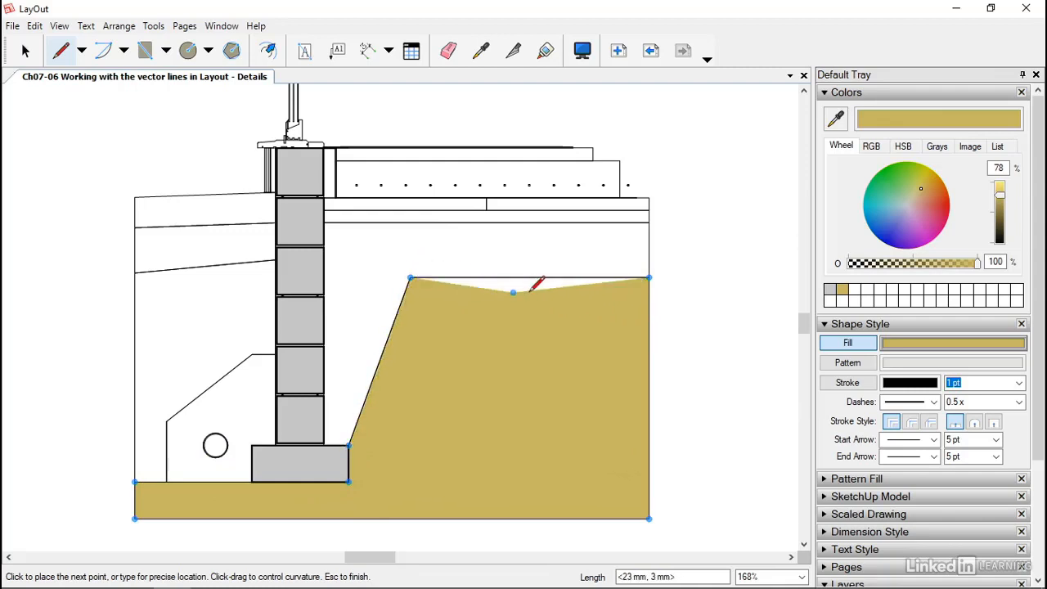
{"action": "left_click", "coordinate": [648, 279]}
{"action": "left_click", "coordinate": [26, 50]}
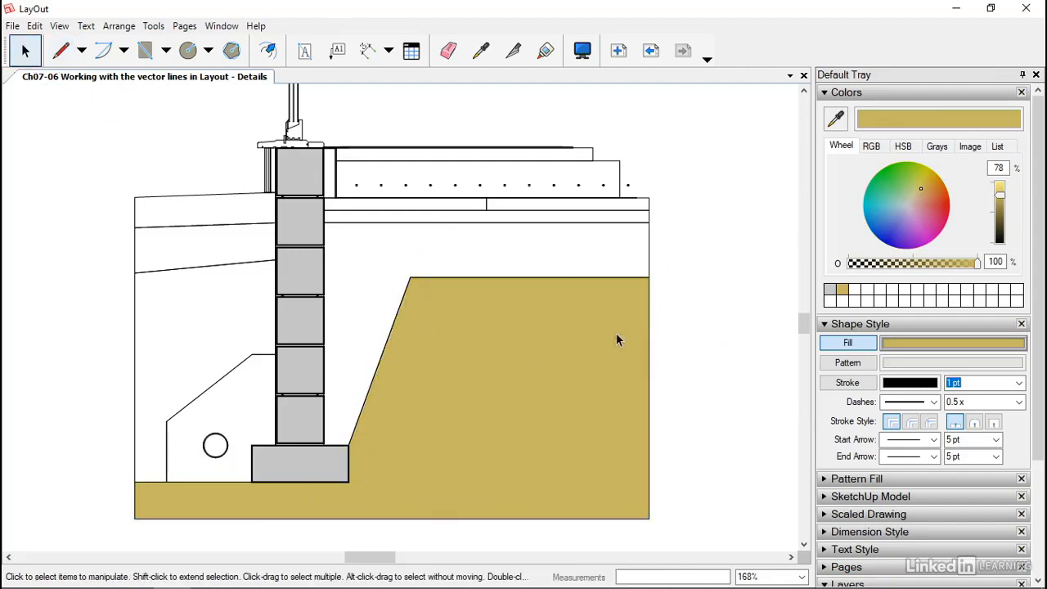
Darken the ground shape's fill to 54% brightness, shift its hue to a muted olive brown, and deselect it
{"action": "left_click", "coordinate": [516, 370]}
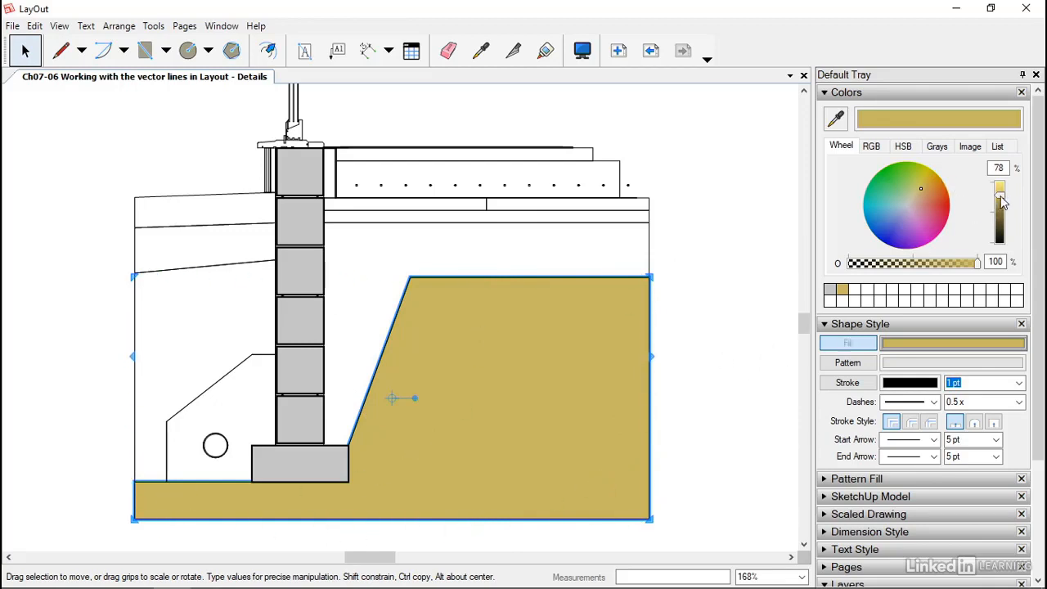
{"action": "left_click_drag", "start_coordinate": [1003, 203], "coordinate": [1002, 211]}
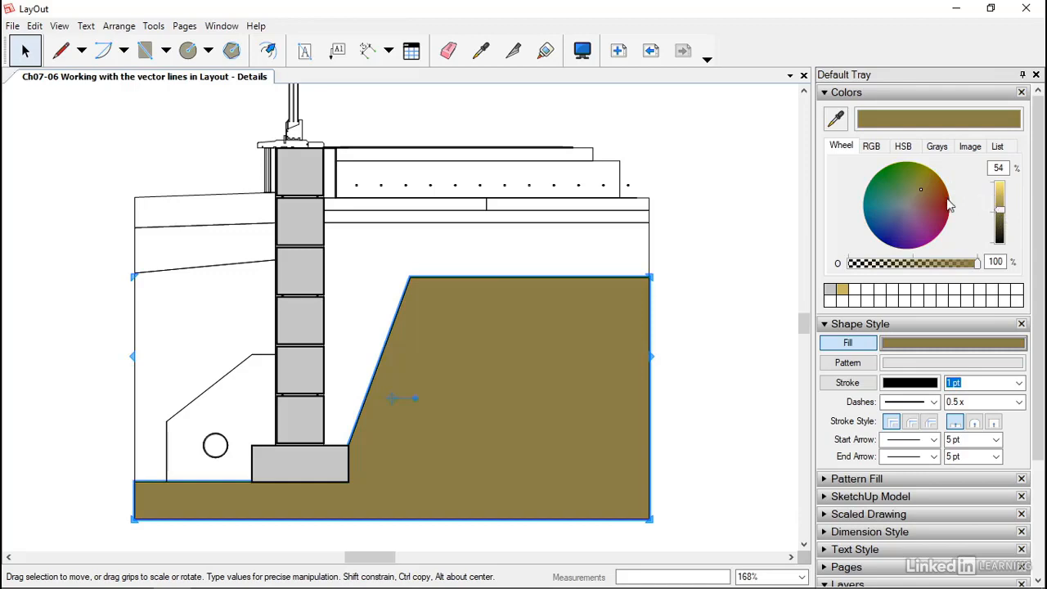
{"action": "left_click", "coordinate": [914, 194]}
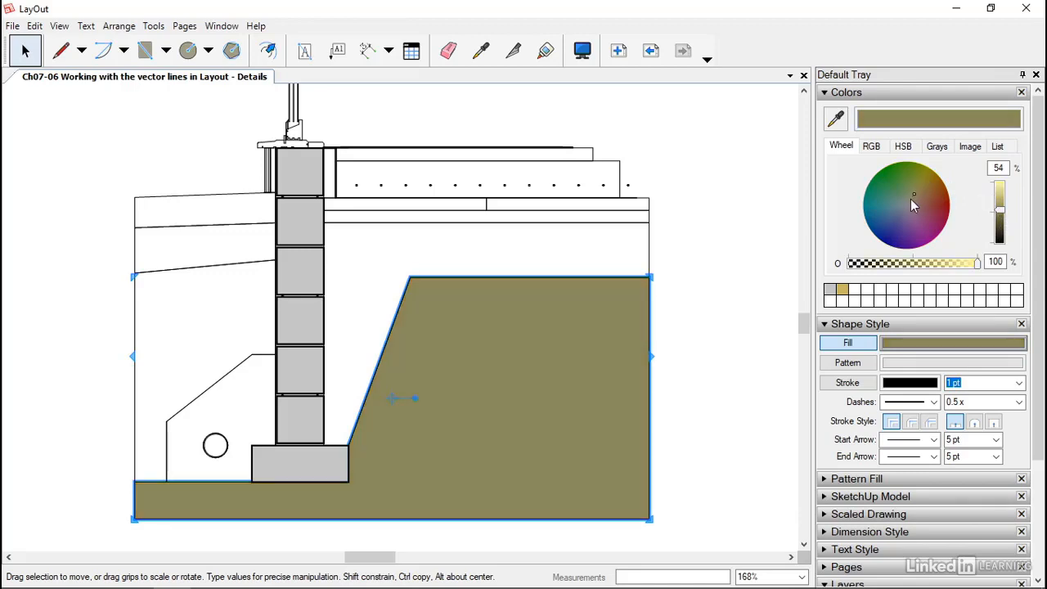
{"action": "left_click", "coordinate": [970, 147]}
{"action": "left_click", "coordinate": [940, 148]}
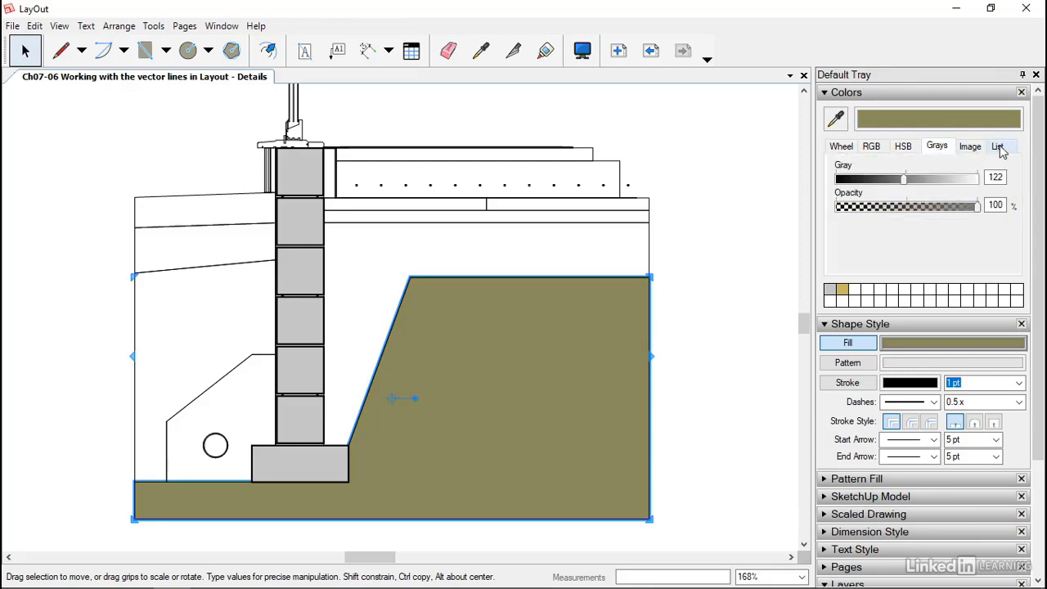
{"action": "left_click", "coordinate": [998, 146]}
{"action": "left_click", "coordinate": [841, 146]}
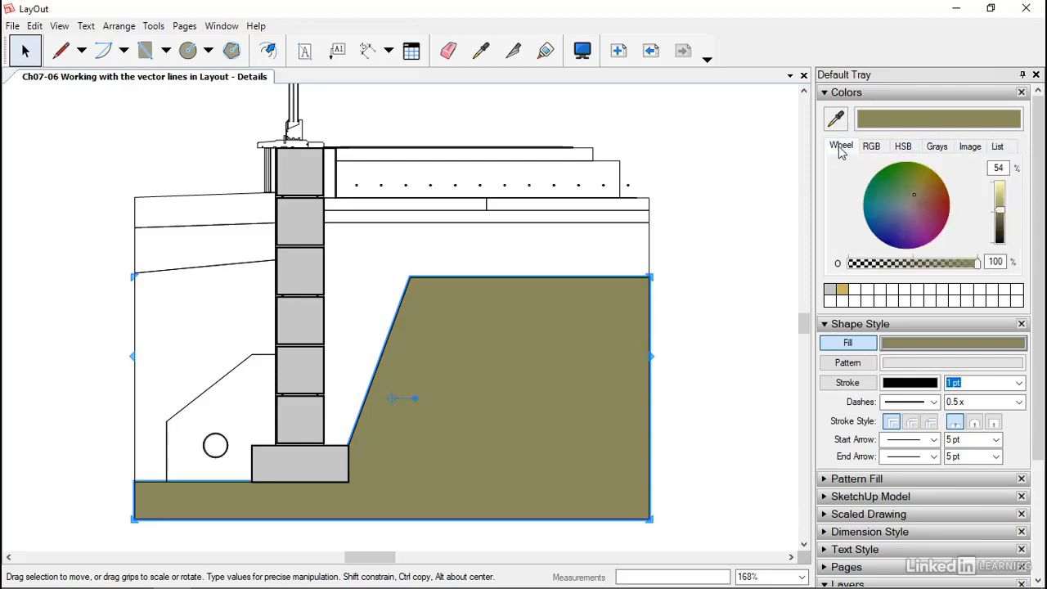
{"action": "left_click", "coordinate": [696, 380]}
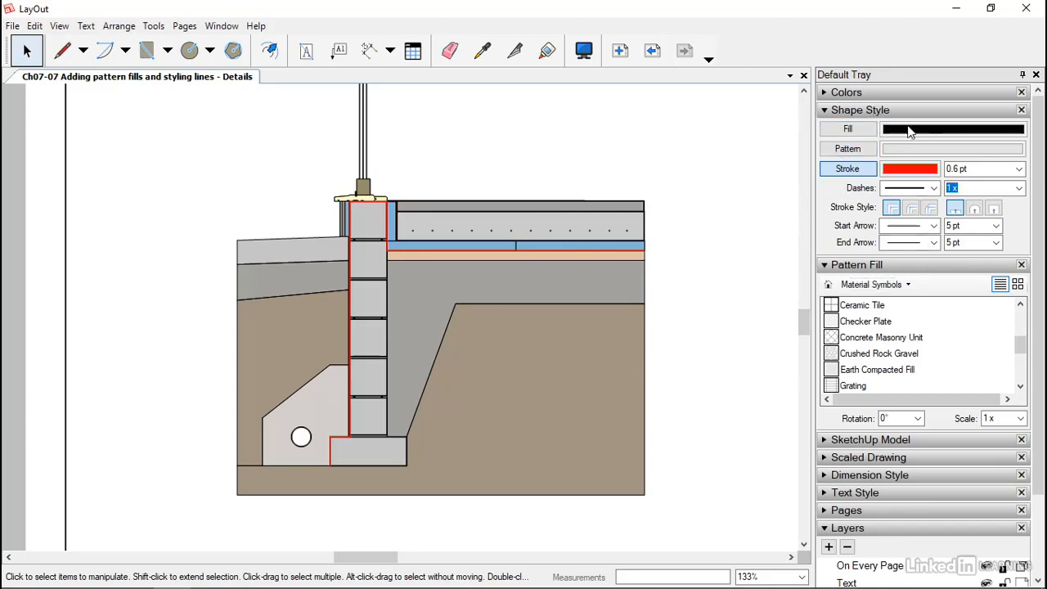
Apply the Earth Compacted Fill pattern from Material Symbols to the large brown ground shape beneath the footing
{"action": "left_click", "coordinate": [528, 382]}
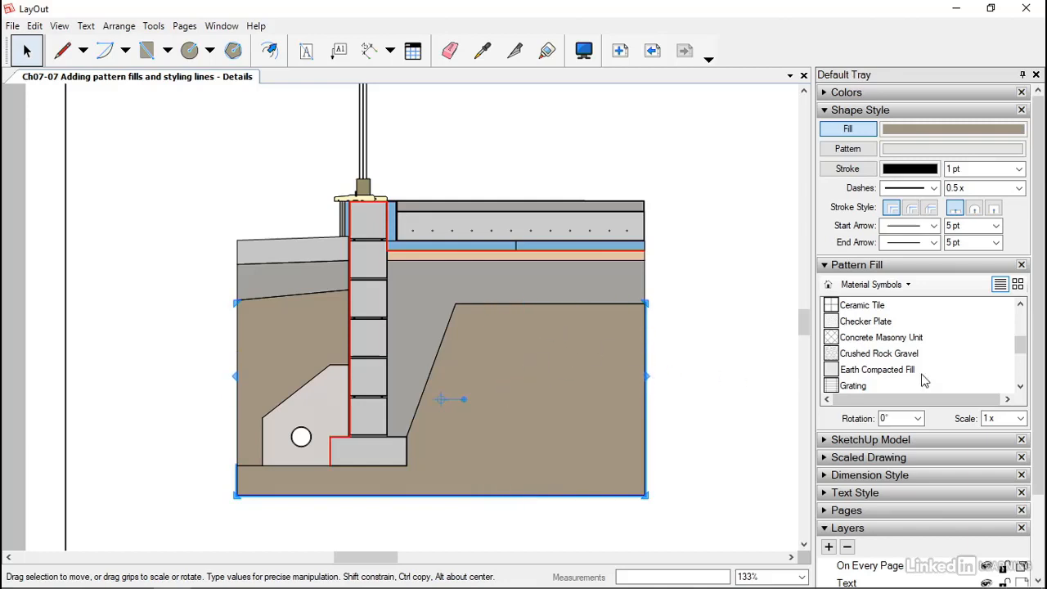
{"action": "left_click", "coordinate": [885, 284]}
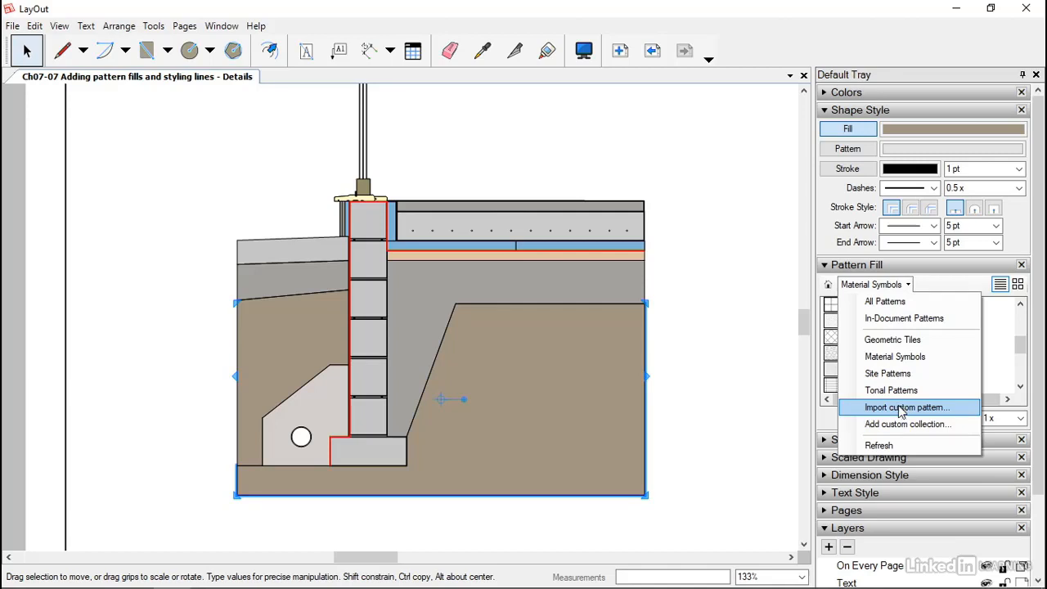
{"action": "left_click", "coordinate": [887, 303]}
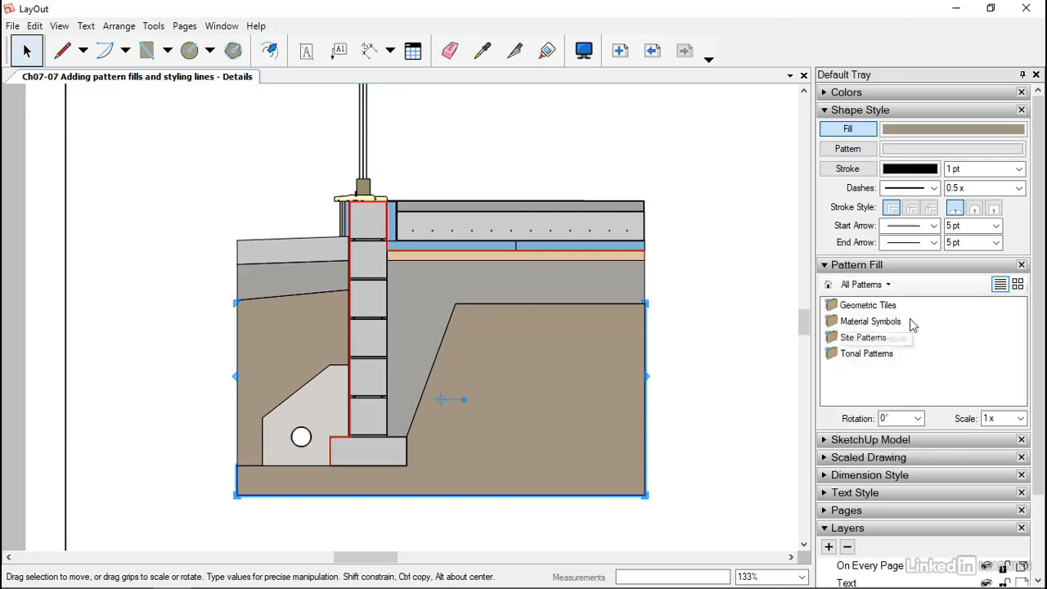
{"action": "double_click", "coordinate": [857, 327]}
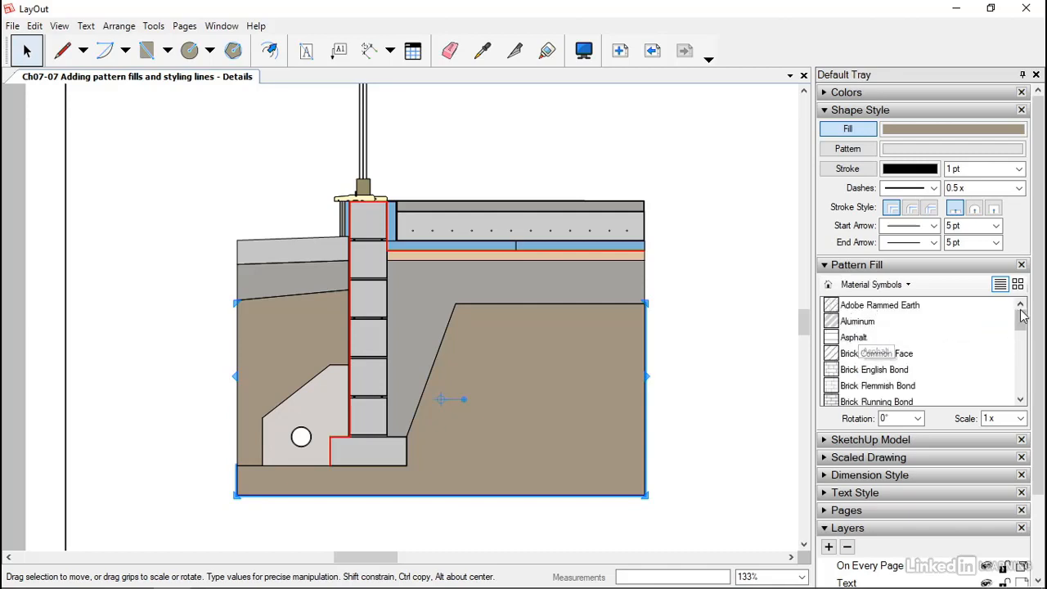
{"action": "left_click_drag", "start_coordinate": [1022, 316], "coordinate": [1021, 362]}
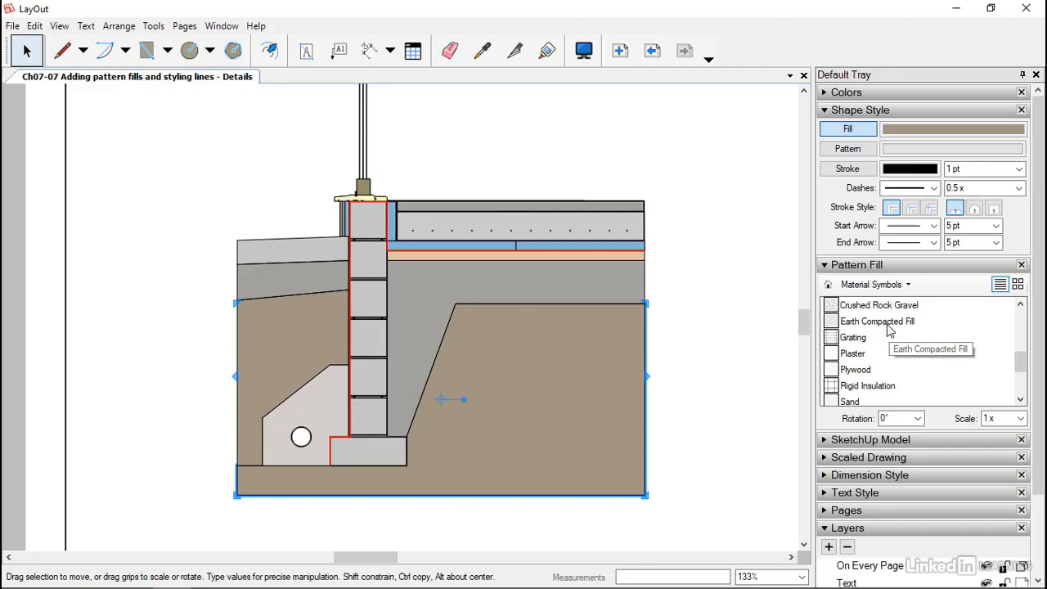
{"action": "left_click", "coordinate": [833, 323]}
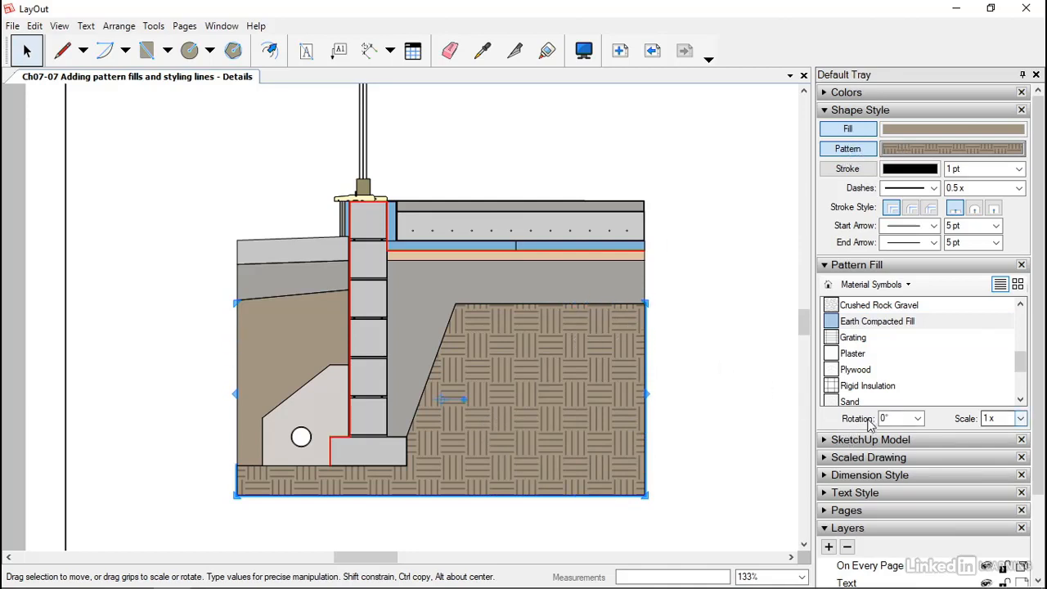
Set the earth pattern's scale to 0.75x after trying 0.50x, rotate it 45°, and deselect the shape
{"action": "left_click", "coordinate": [1021, 419]}
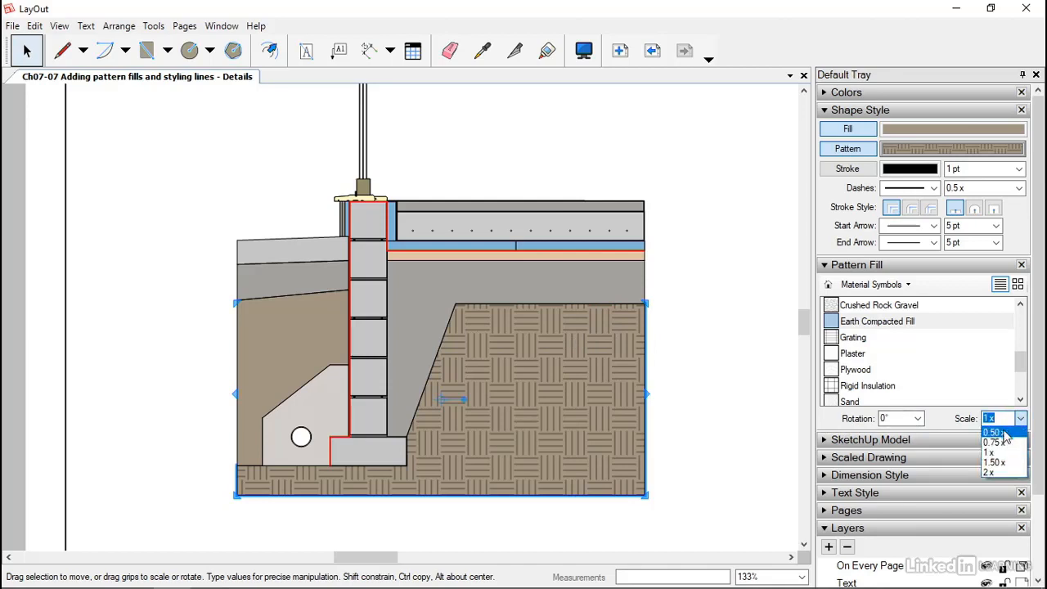
{"action": "left_click", "coordinate": [1004, 434]}
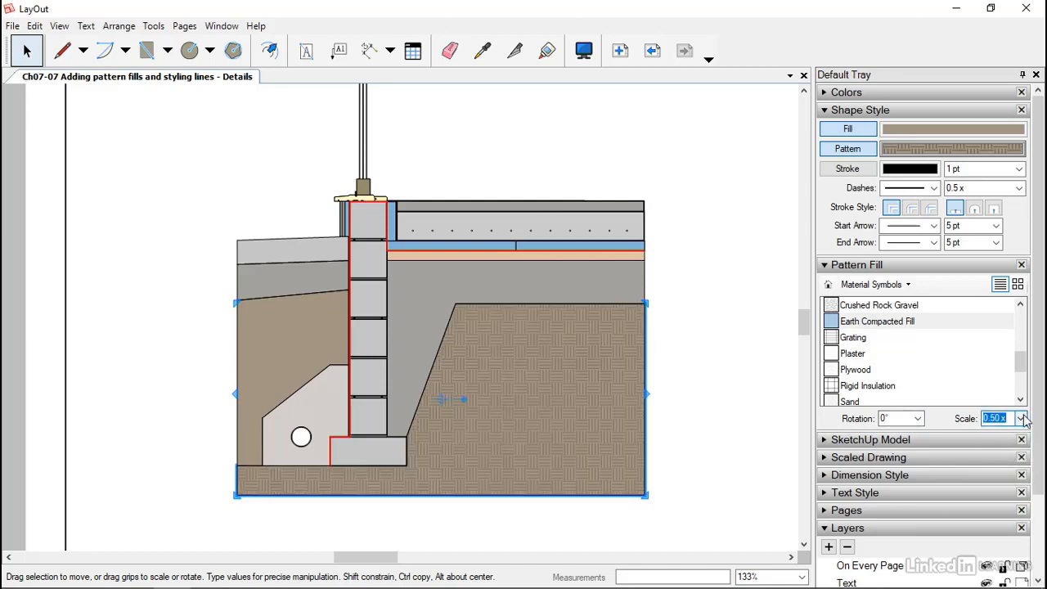
{"action": "left_click", "coordinate": [1022, 418]}
{"action": "left_click", "coordinate": [998, 444]}
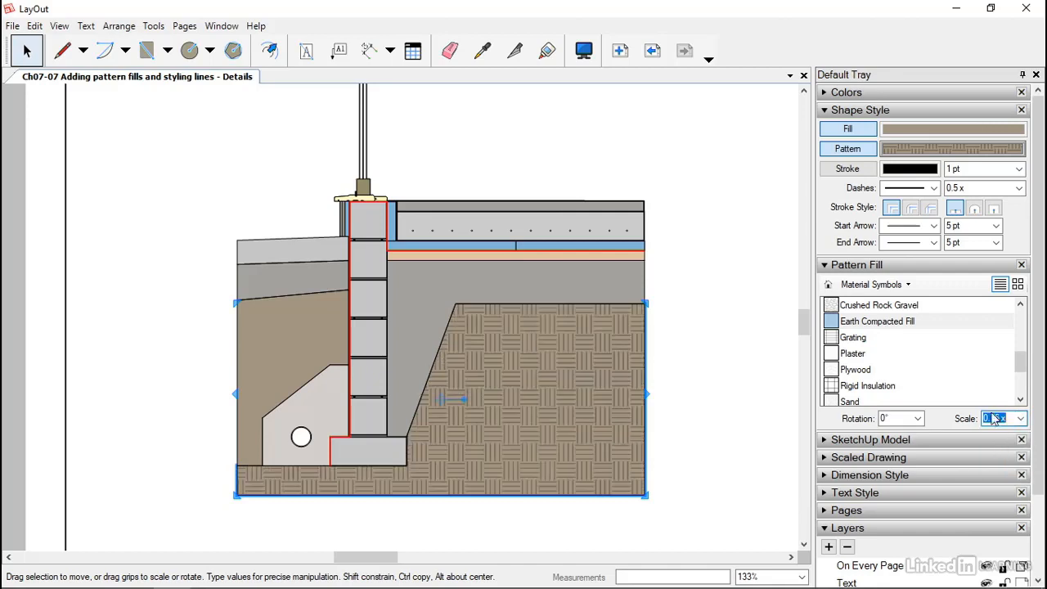
{"action": "left_click", "coordinate": [918, 418]}
{"action": "left_click", "coordinate": [892, 463]}
{"action": "left_click", "coordinate": [719, 388]}
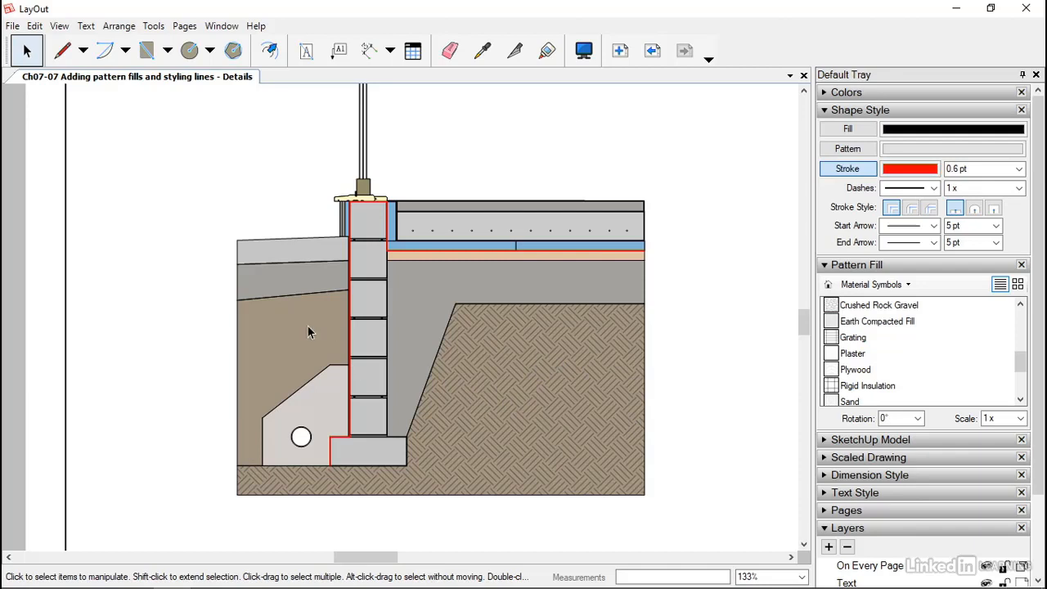
Copy the patterned earth style onto the brown backfill on the outer side of the foundation wall and return to selecting
{"action": "left_click", "coordinate": [483, 51]}
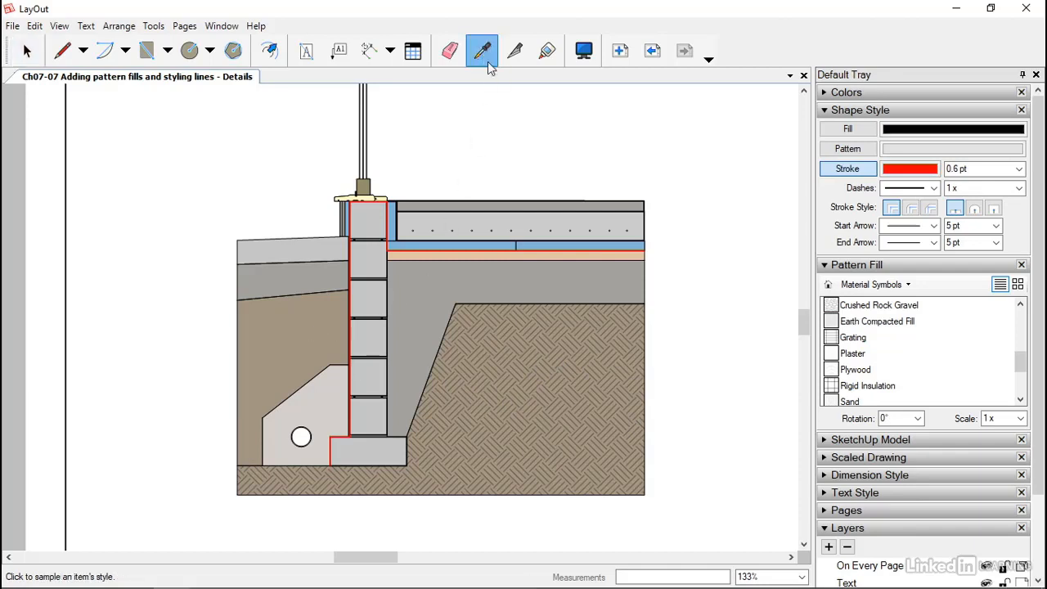
{"action": "left_click", "coordinate": [502, 349]}
{"action": "left_click", "coordinate": [278, 342]}
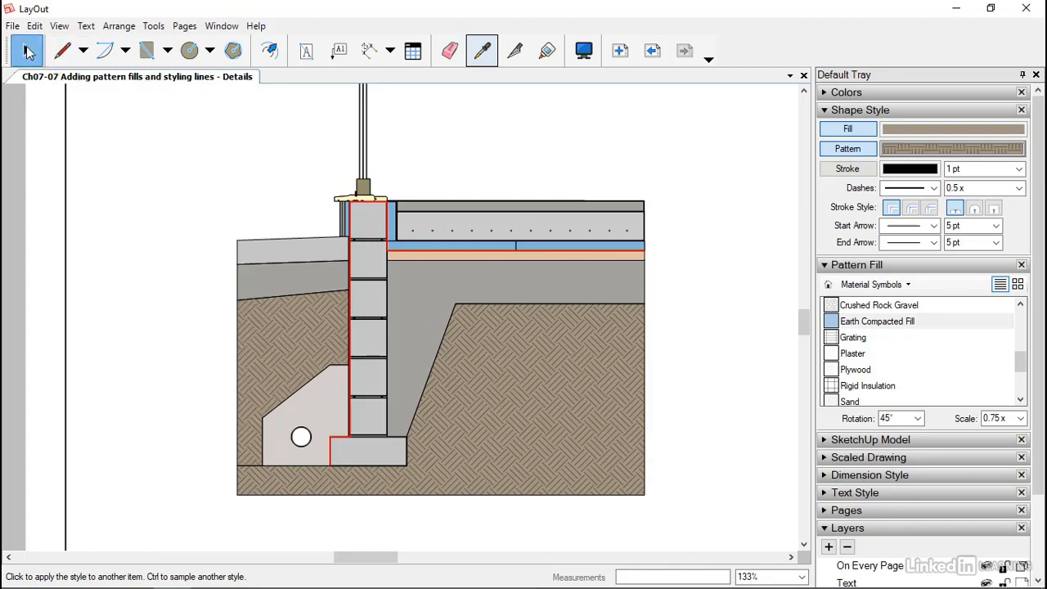
{"action": "left_click", "coordinate": [26, 51]}
Fill the grey layer under the floor build-up with the Crushed Rock Gravel pattern at 0.75x scale
{"action": "left_click", "coordinate": [485, 274]}
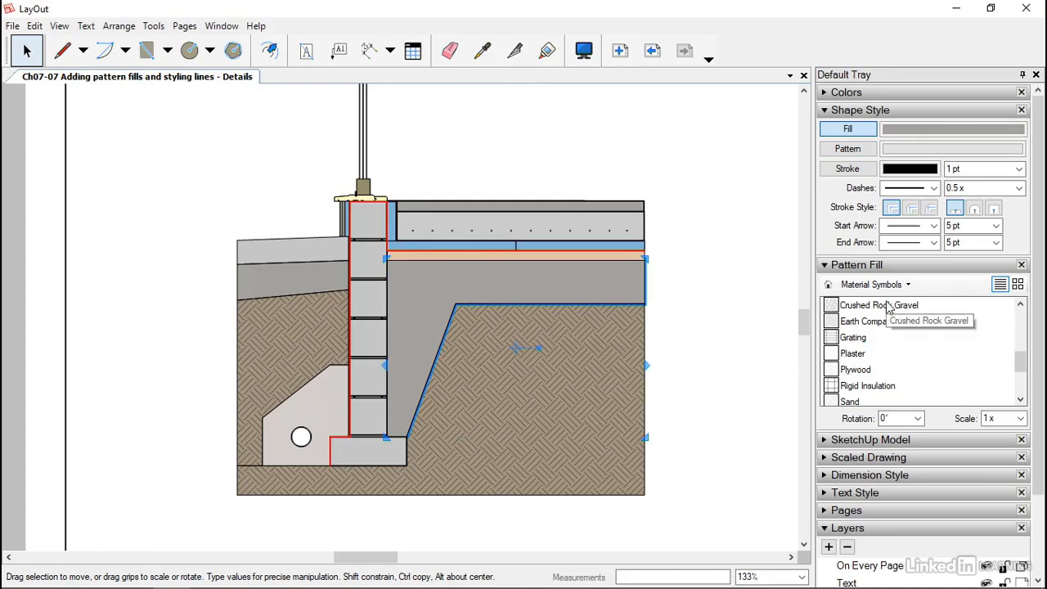
{"action": "left_click", "coordinate": [833, 308]}
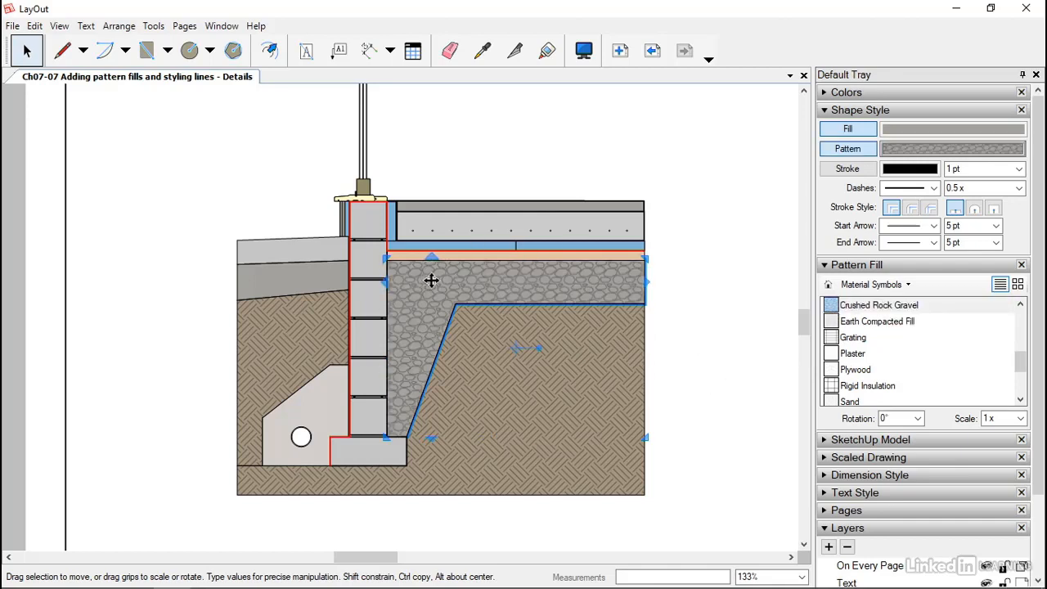
{"action": "left_click", "coordinate": [1021, 419]}
{"action": "left_click", "coordinate": [992, 447]}
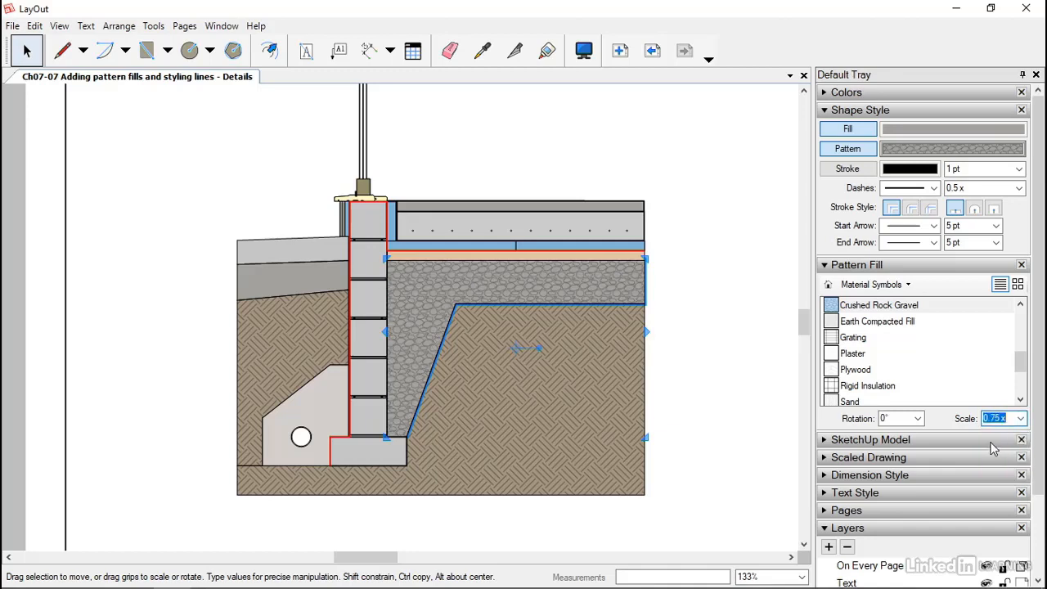
{"action": "left_click", "coordinate": [714, 335]}
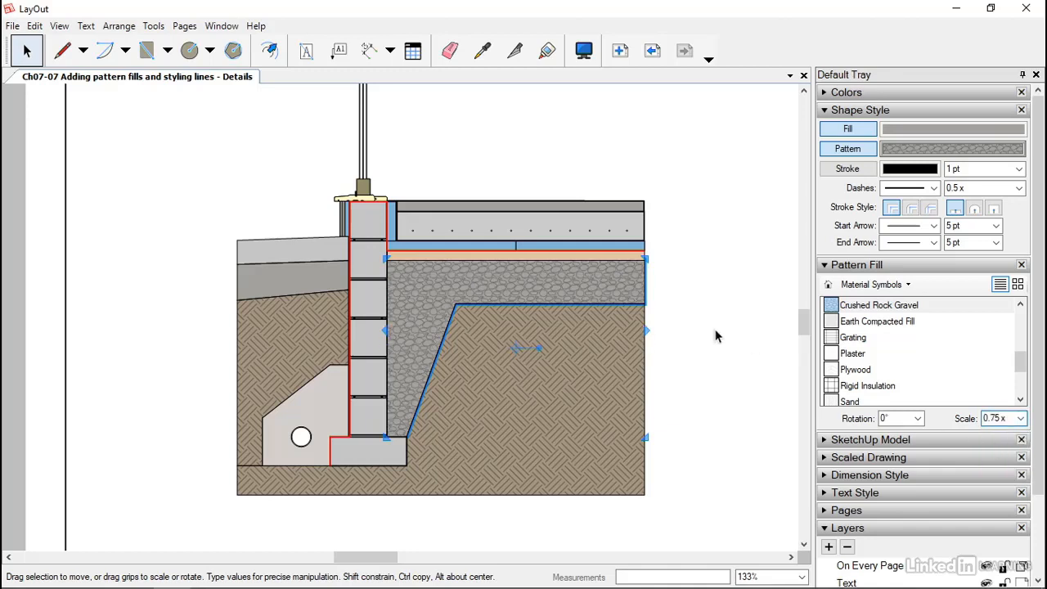
Try to copy the under-floor gravel style onto the light drainage shape around the pipe
{"action": "left_click", "coordinate": [482, 50]}
{"action": "left_click", "coordinate": [425, 263]}
{"action": "left_click", "coordinate": [340, 394]}
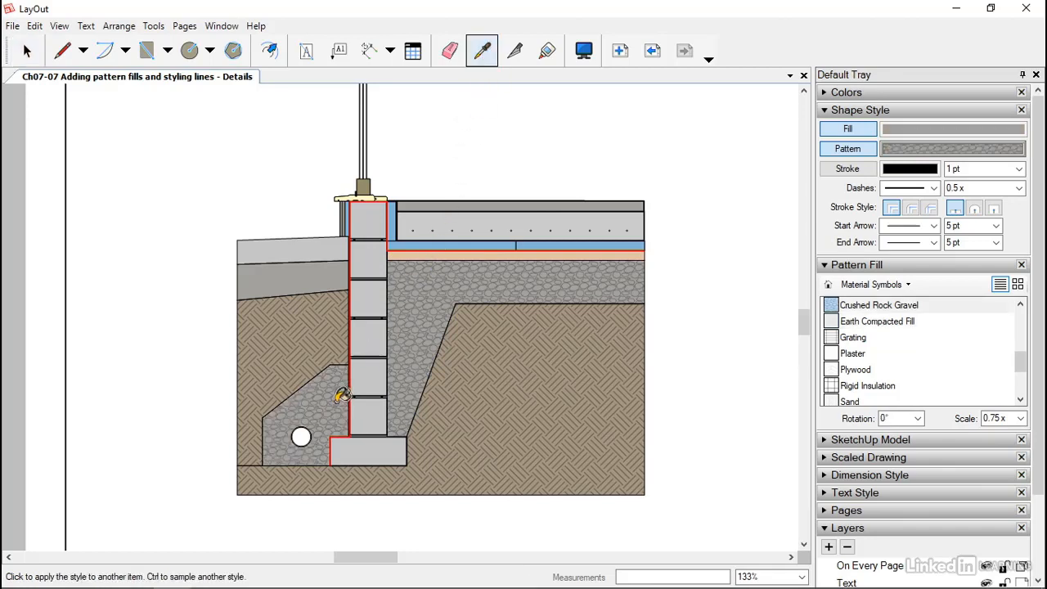
{"action": "left_click", "coordinate": [432, 291]}
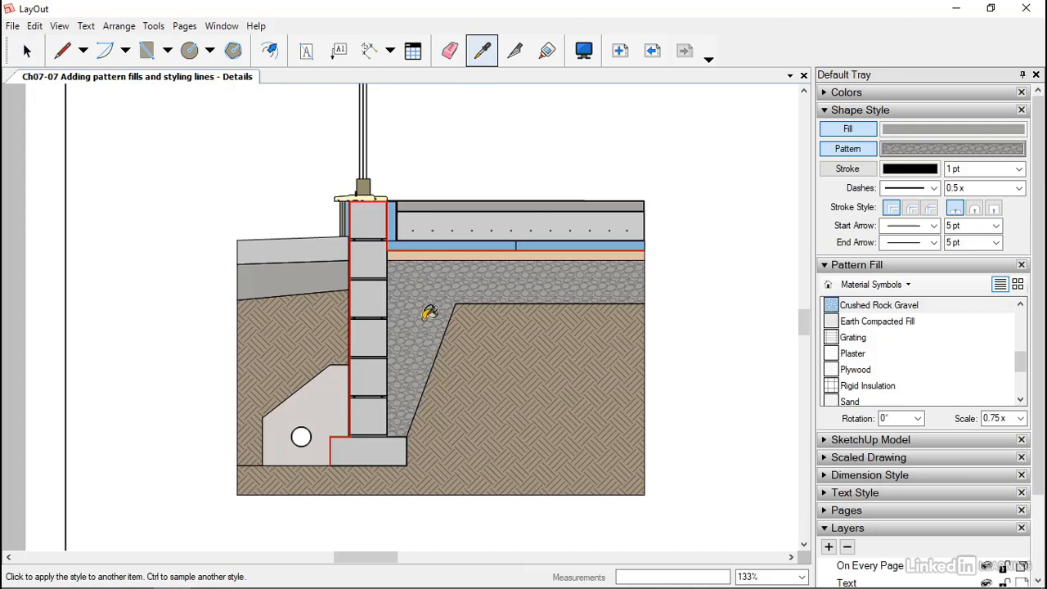
{"action": "left_click", "coordinate": [26, 50]}
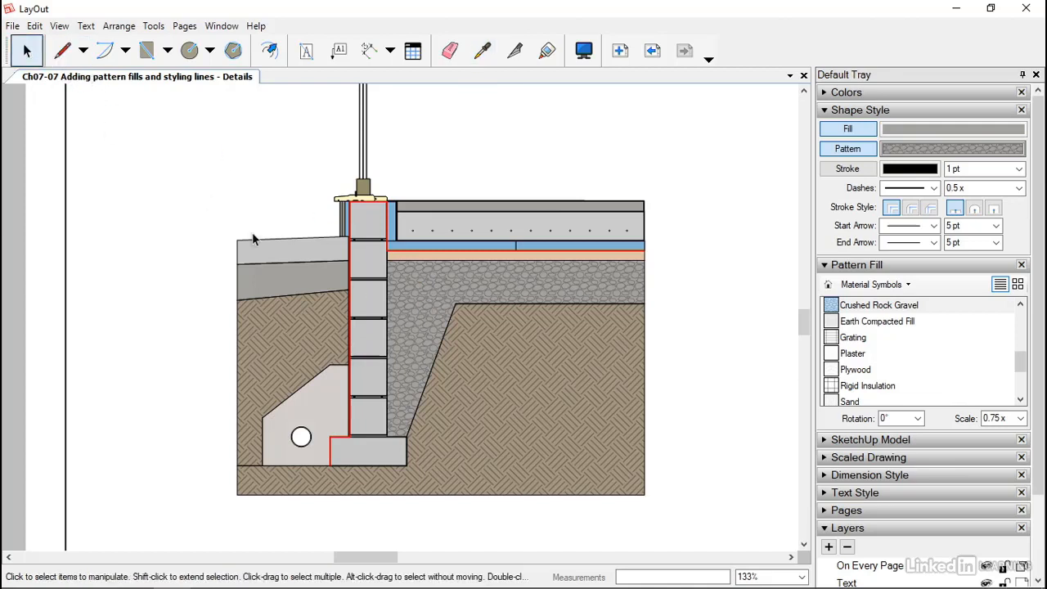
Apply the Crushed Rock Gravel pattern at 0.75x scale to the light drainage shape around the pipe
{"action": "left_click", "coordinate": [338, 396]}
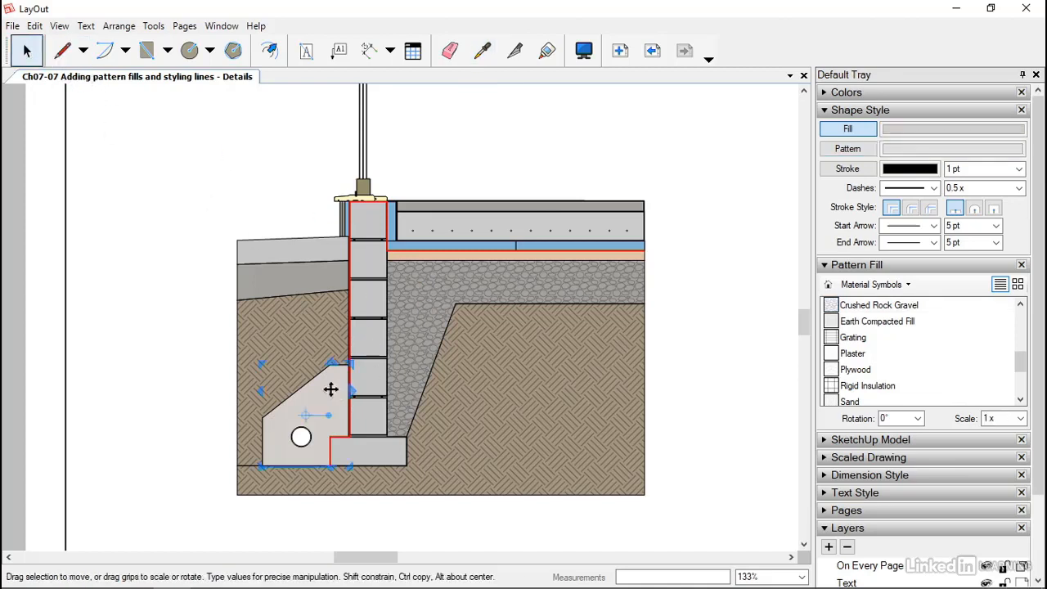
{"action": "left_click", "coordinate": [837, 307]}
{"action": "left_click", "coordinate": [1022, 418]}
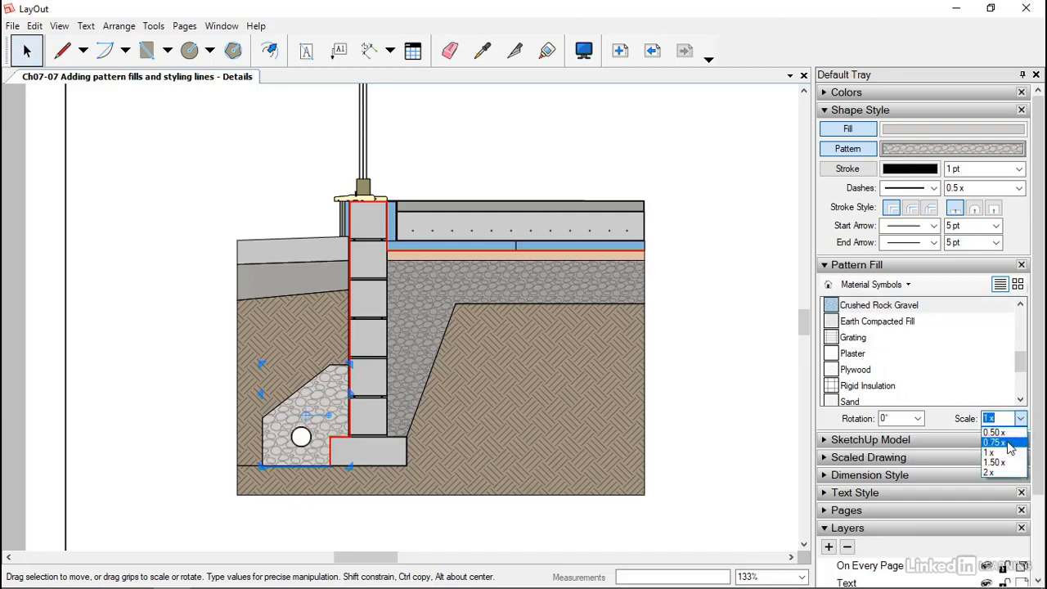
{"action": "left_click", "coordinate": [994, 438]}
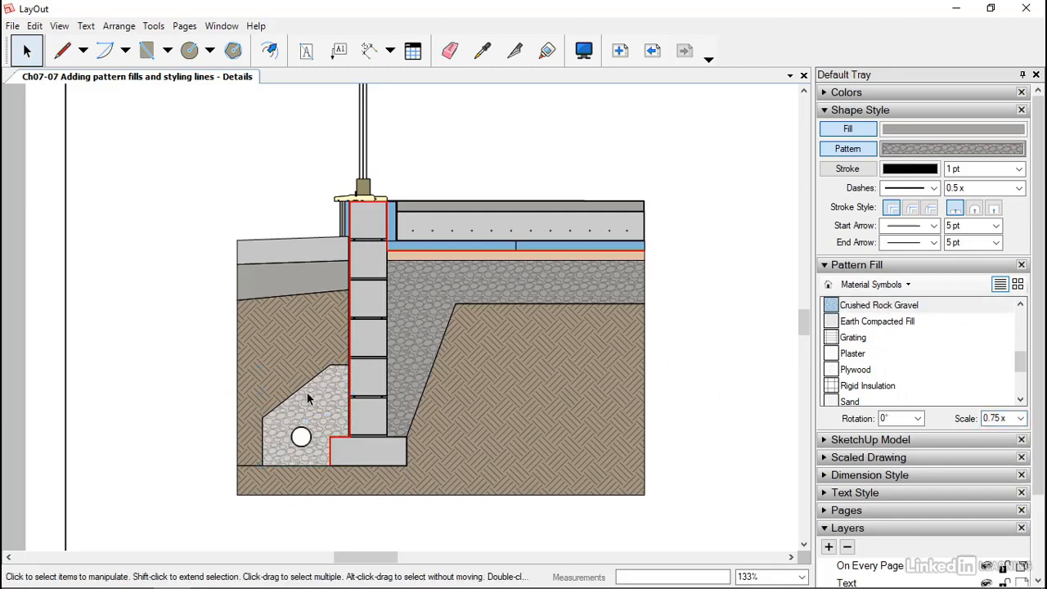
Copy the under-floor gravel style onto the darker grey layer below the exterior paving
{"action": "left_click", "coordinate": [482, 50]}
{"action": "left_click", "coordinate": [427, 268]}
{"action": "left_click", "coordinate": [319, 268]}
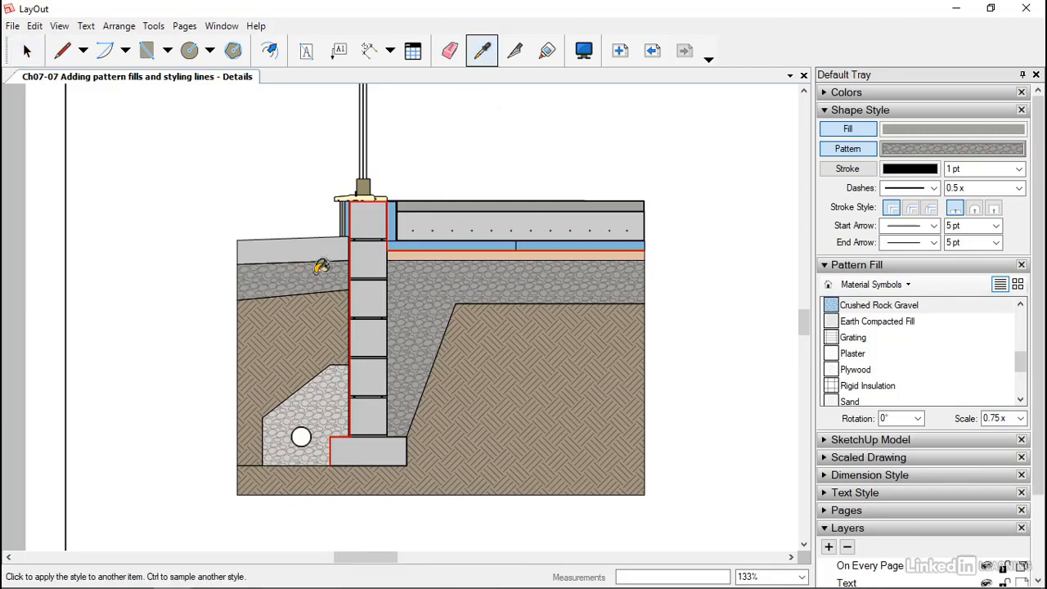
Fill the exterior paving slab with the Cast-in-place Concrete pattern at 0.75x scale
{"action": "left_click", "coordinate": [26, 50]}
{"action": "left_click", "coordinate": [301, 240]}
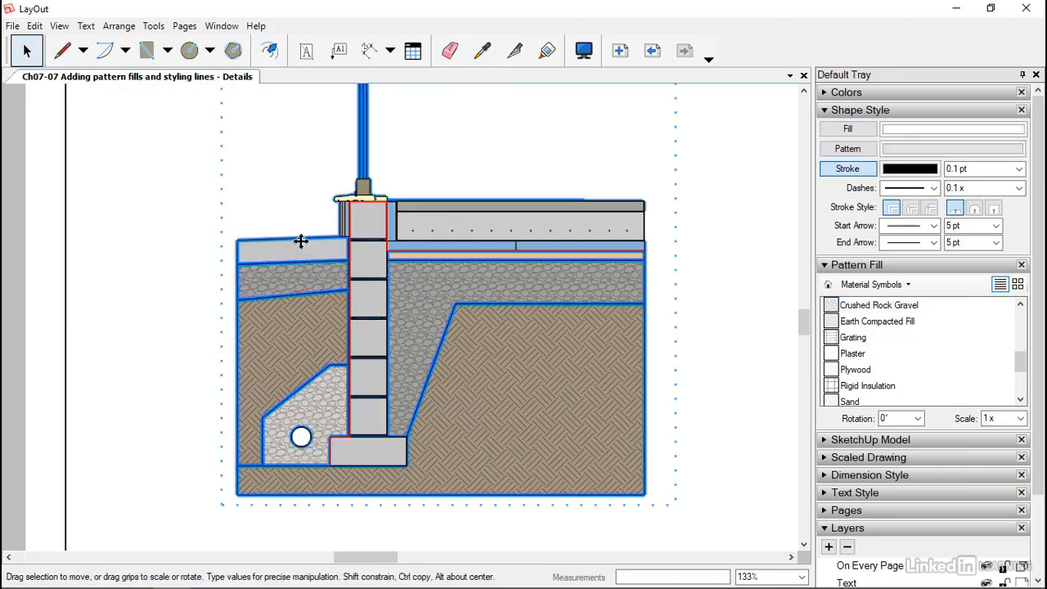
{"action": "double_click", "coordinate": [297, 243]}
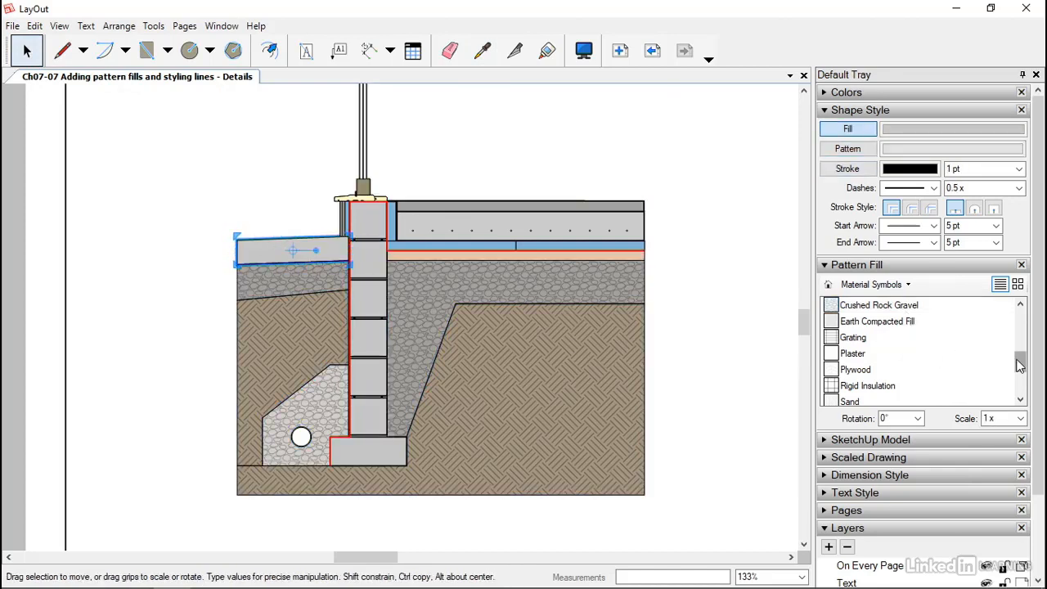
{"action": "left_click_drag", "start_coordinate": [1020, 367], "coordinate": [1020, 354]}
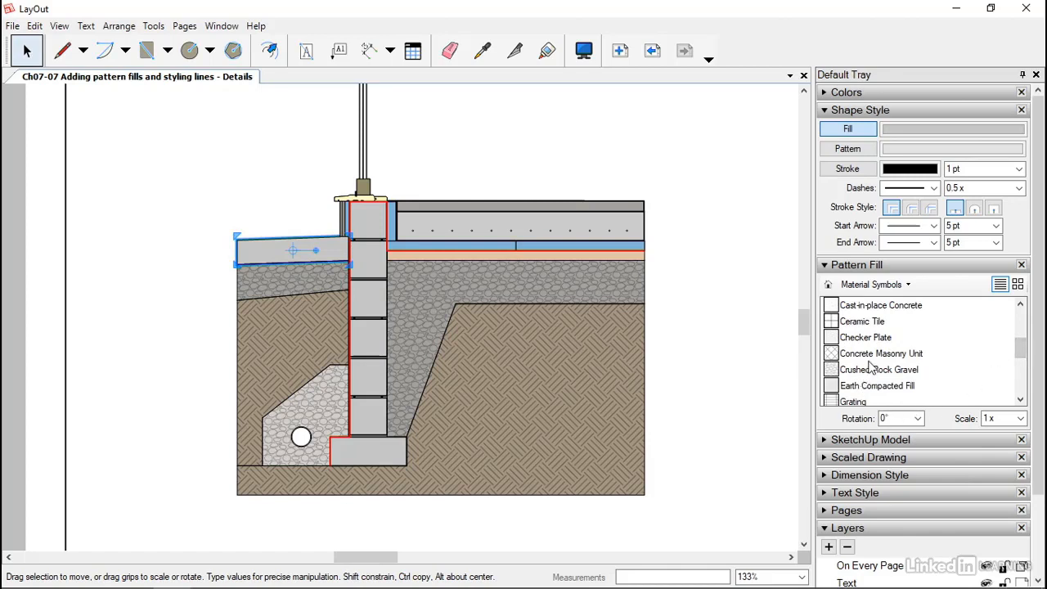
{"action": "left_click", "coordinate": [857, 308]}
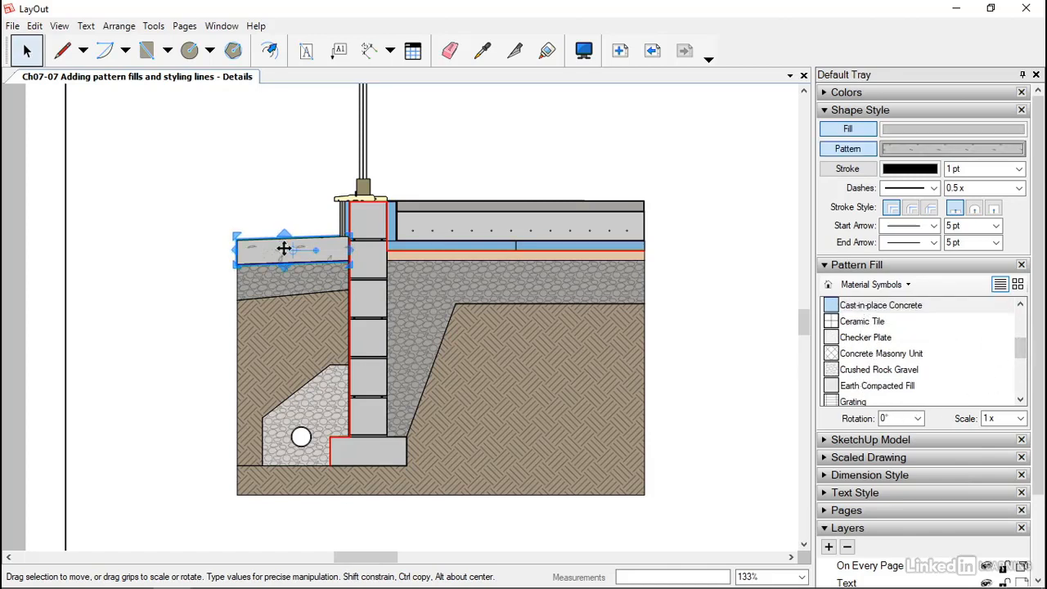
{"action": "left_click", "coordinate": [1021, 419]}
{"action": "left_click", "coordinate": [1000, 443]}
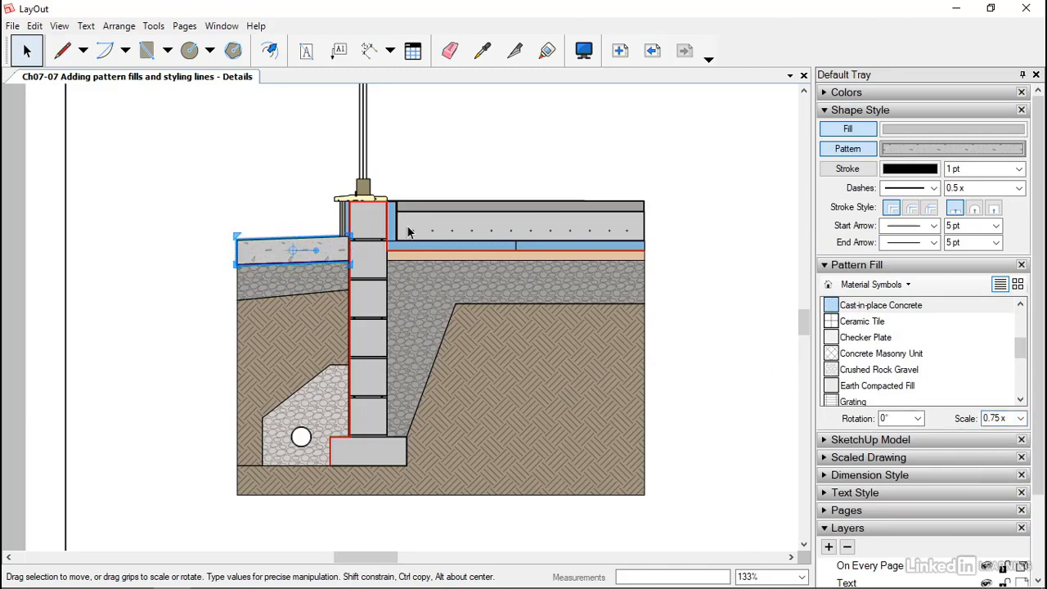
Copy the exterior paving's concrete pattern style onto the interior floor slab above the blue insulation
{"action": "left_click", "coordinate": [482, 50]}
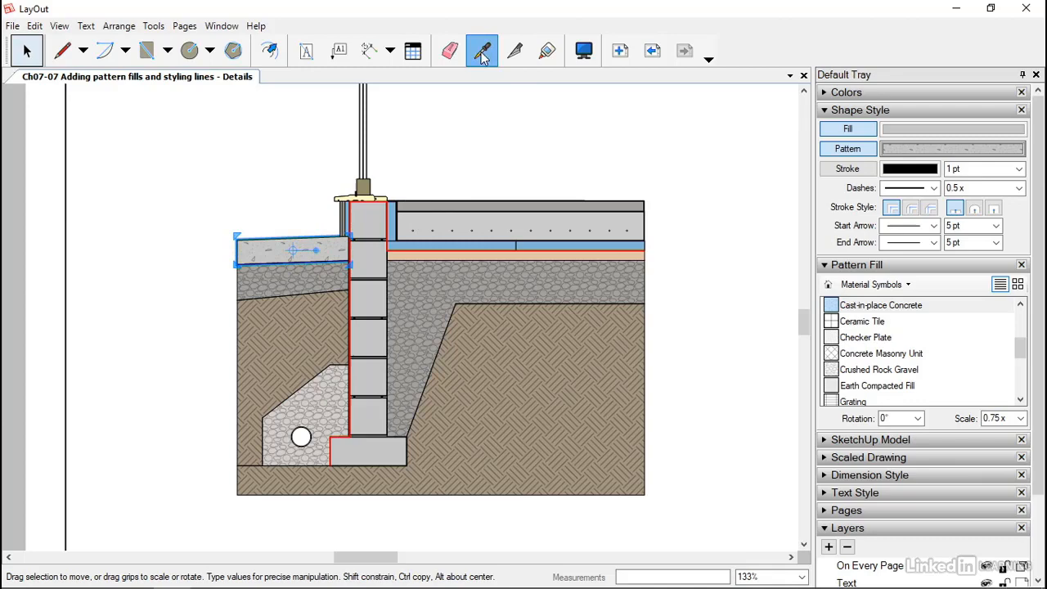
{"action": "left_click", "coordinate": [319, 245]}
{"action": "left_click", "coordinate": [422, 219]}
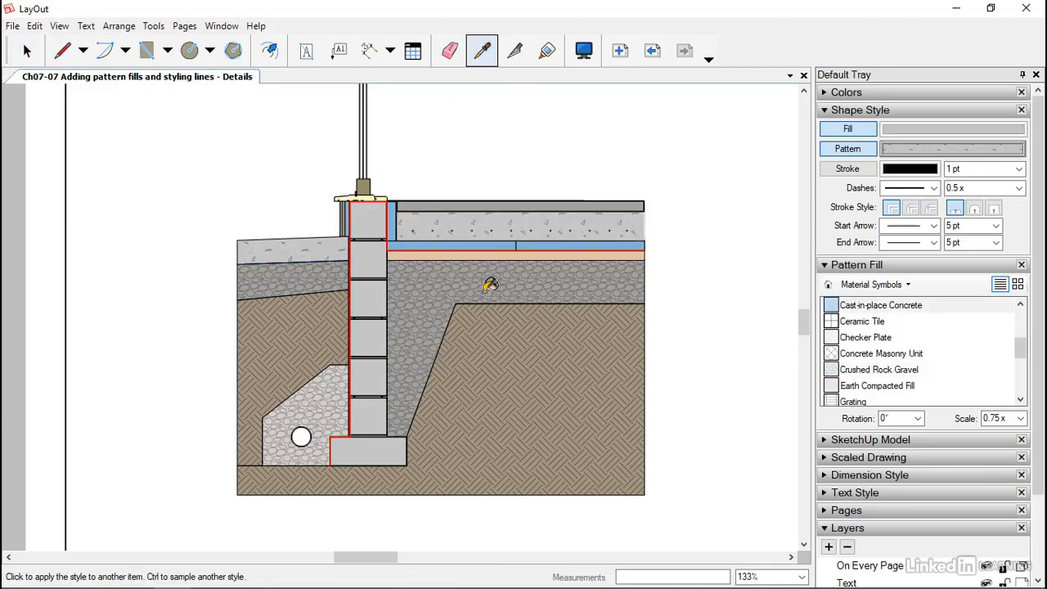
{"action": "key", "text": "space"}
Apply the Sand pattern to the thin orange layer beneath the blue floor insulation
{"action": "scroll", "coordinate": [646, 260], "scroll_direction": "up", "scroll_amount": 4}
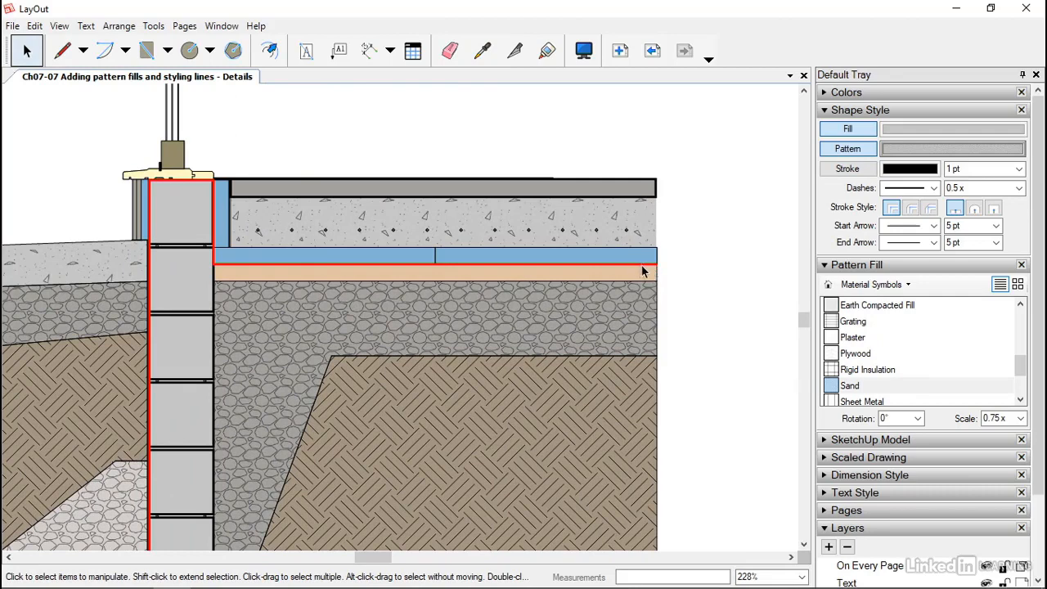
{"action": "left_click", "coordinate": [643, 270]}
{"action": "double_click", "coordinate": [647, 272]}
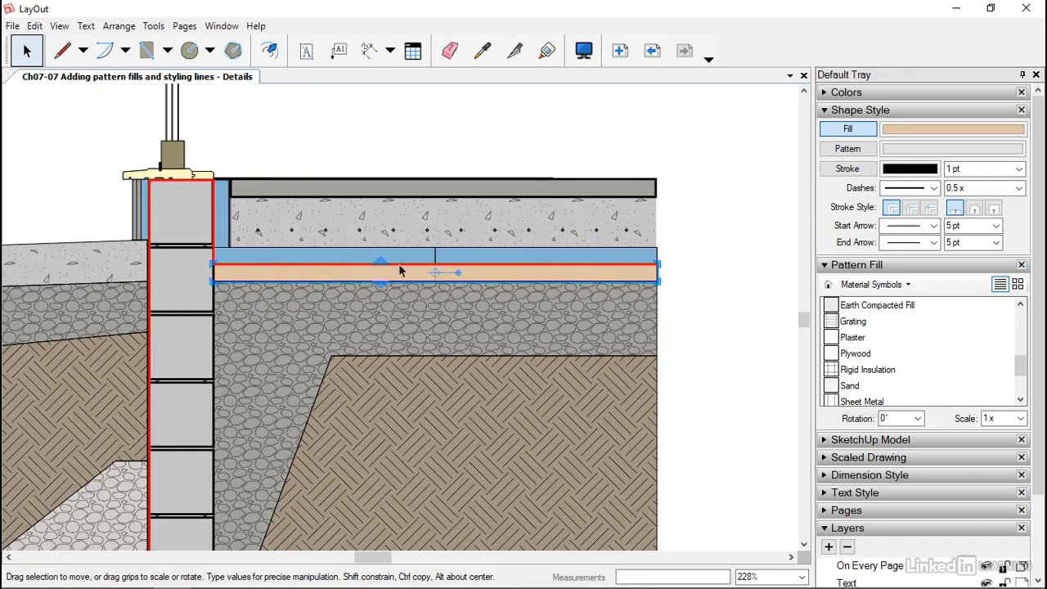
{"action": "left_click", "coordinate": [834, 389]}
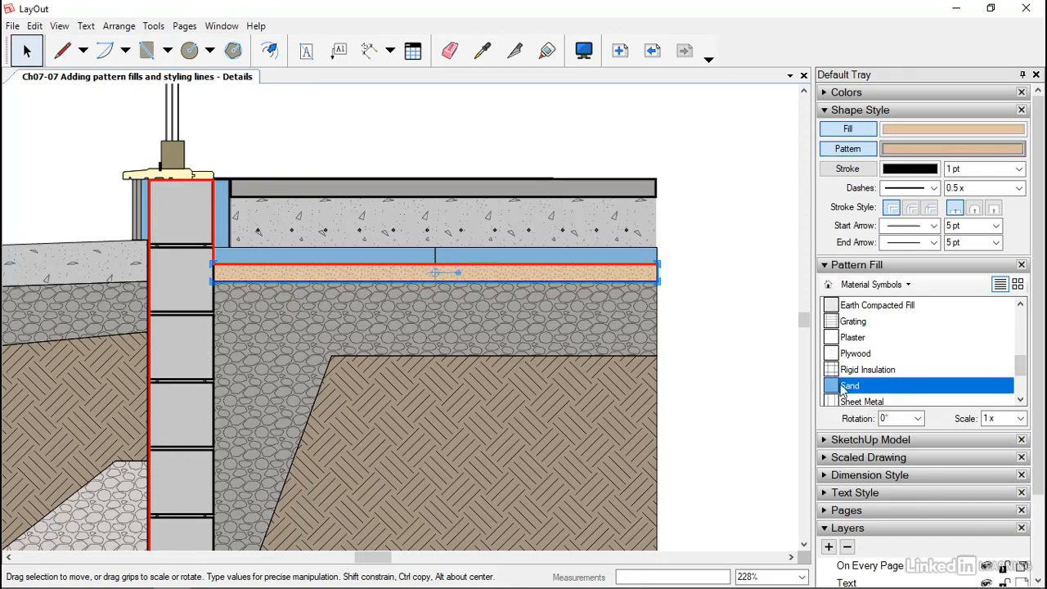
{"action": "left_click", "coordinate": [695, 313]}
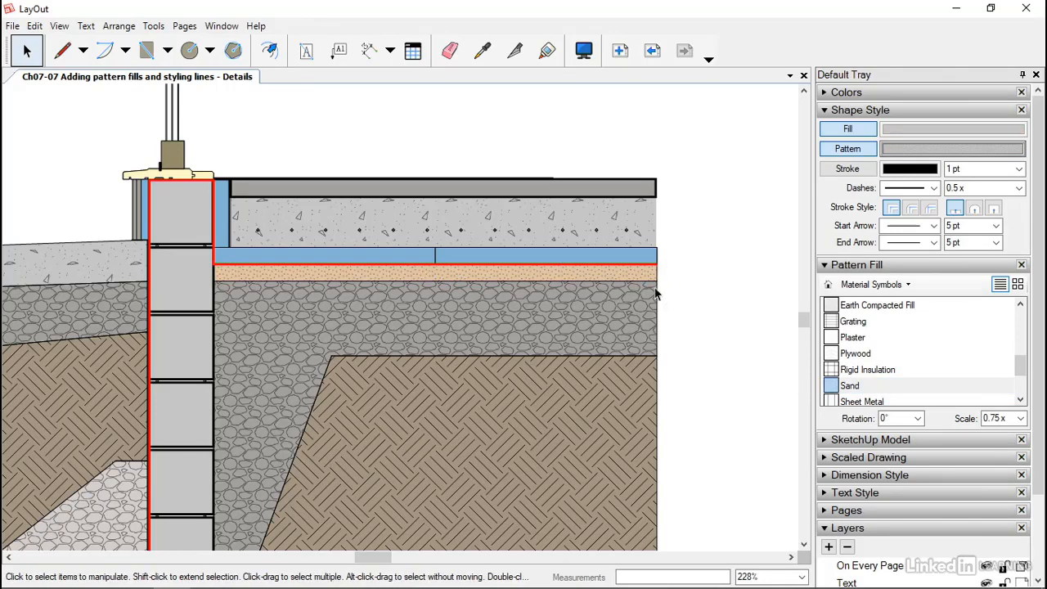
Apply the Sand pattern to the dark grey screed on top of the interior floor slab
{"action": "left_click", "coordinate": [540, 189]}
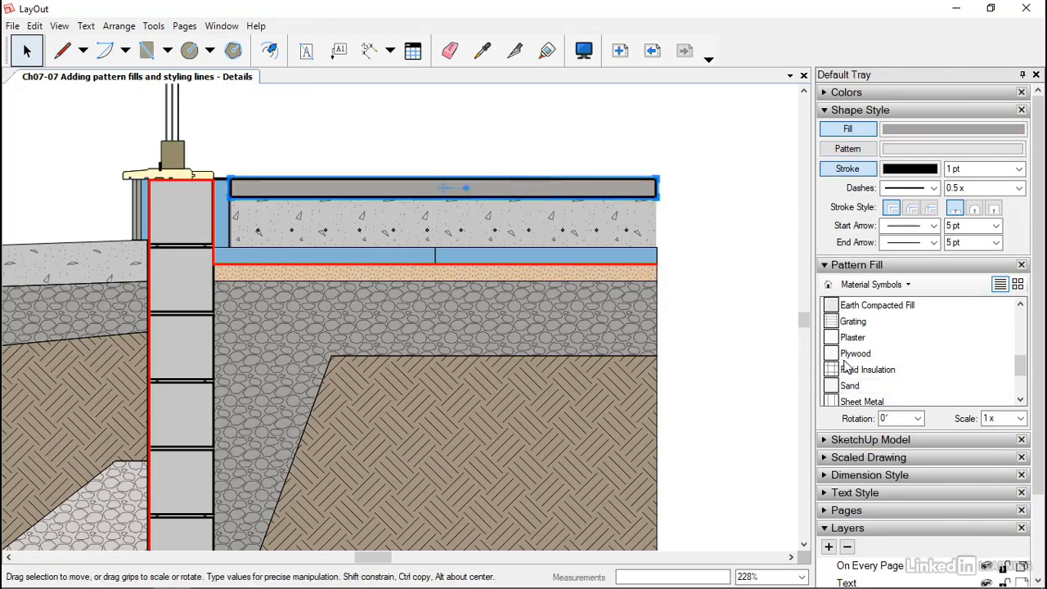
{"action": "left_click", "coordinate": [839, 386]}
{"action": "left_click", "coordinate": [749, 290]}
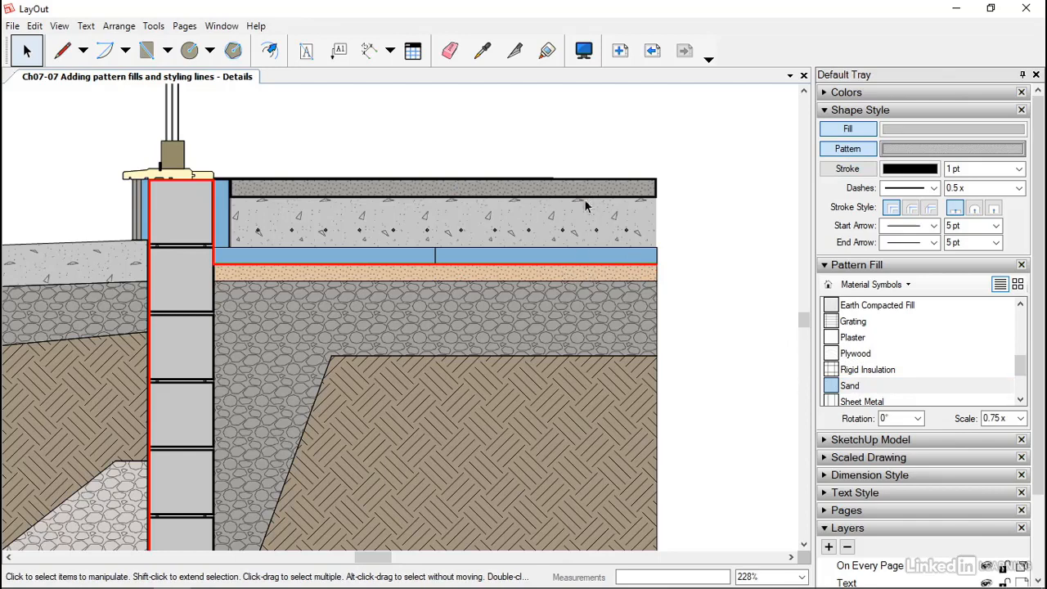
Fill the top block of the foundation wall with the Concrete Masonry Unit pattern at 0.50x scale
{"action": "scroll", "coordinate": [597, 275], "scroll_direction": "down", "scroll_amount": 3}
{"action": "middle_click_drag", "start_coordinate": [526, 319], "coordinate": [593, 270]}
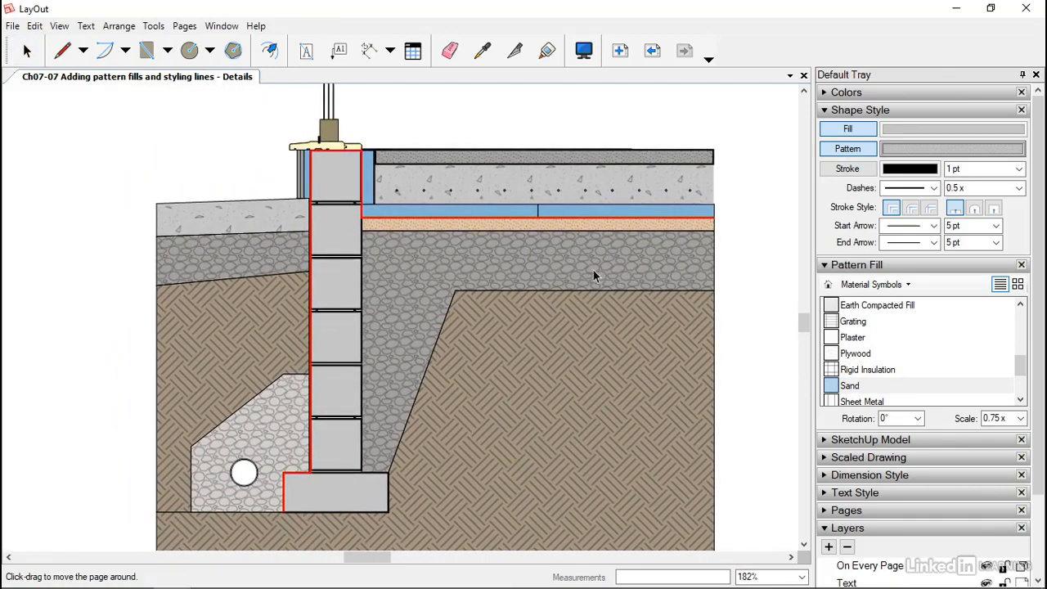
{"action": "left_click", "coordinate": [331, 186]}
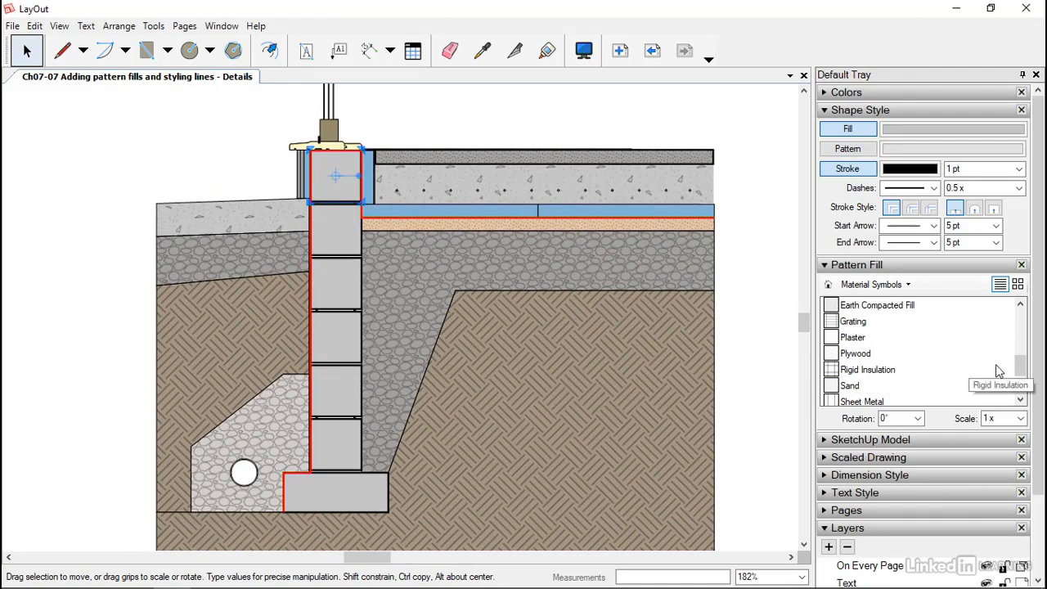
{"action": "scroll", "coordinate": [982, 370], "scroll_direction": "up", "scroll_amount": 2}
{"action": "left_click", "coordinate": [888, 353]}
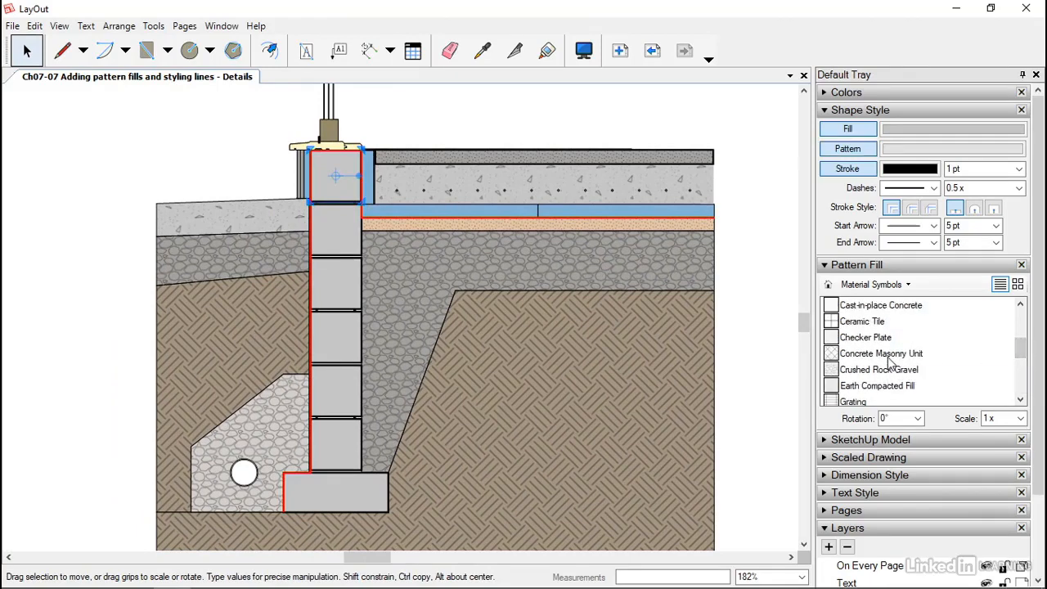
{"action": "left_click", "coordinate": [1021, 419]}
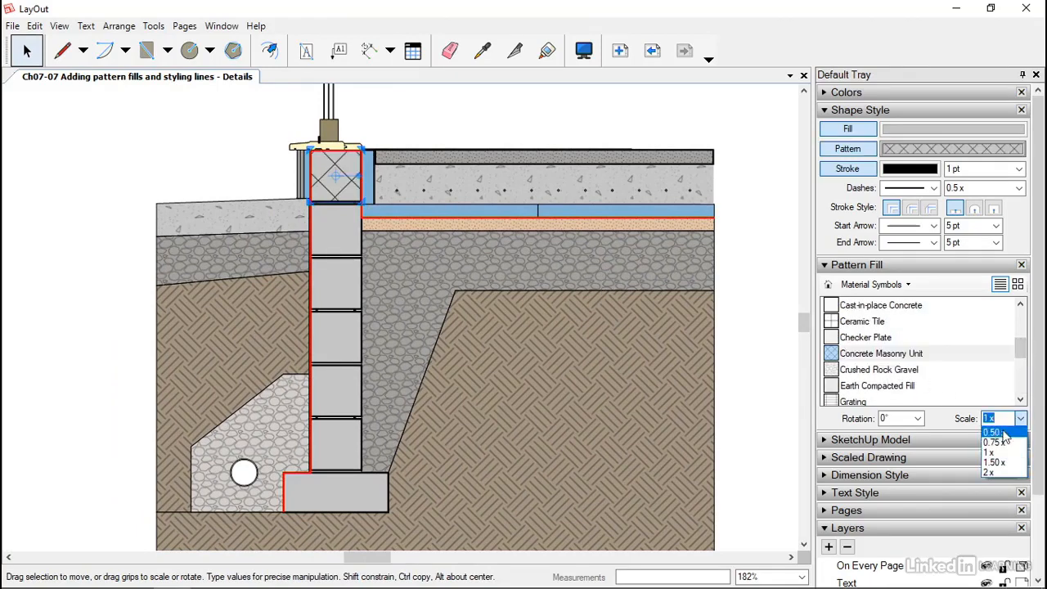
{"action": "left_click", "coordinate": [1000, 444]}
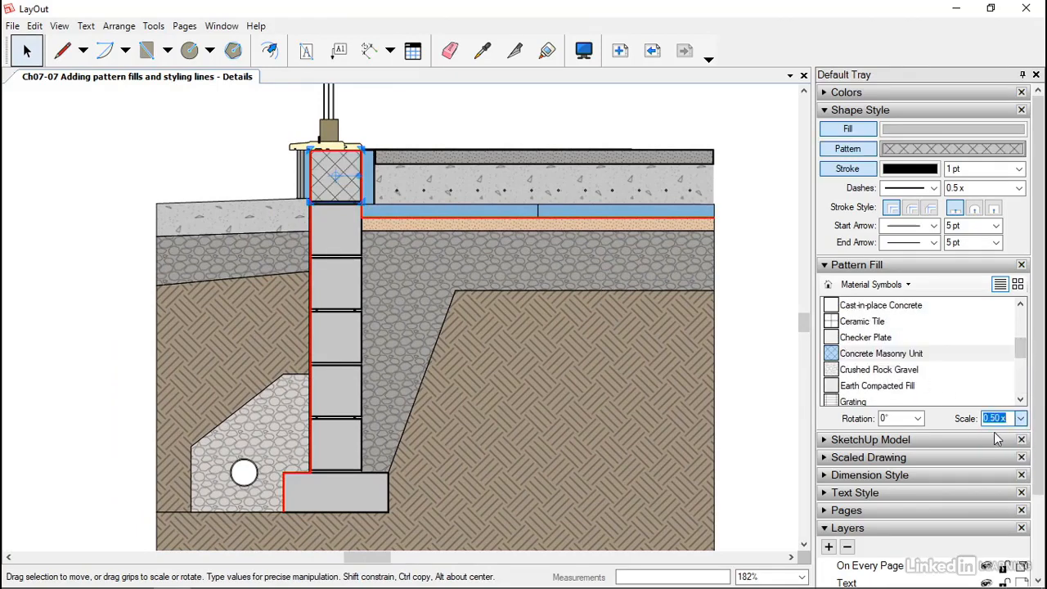
Copy the top block's masonry pattern style onto the five blocks below it in the foundation wall
{"action": "left_click", "coordinate": [482, 50]}
{"action": "left_click", "coordinate": [350, 173]}
{"action": "left_click", "coordinate": [338, 231]}
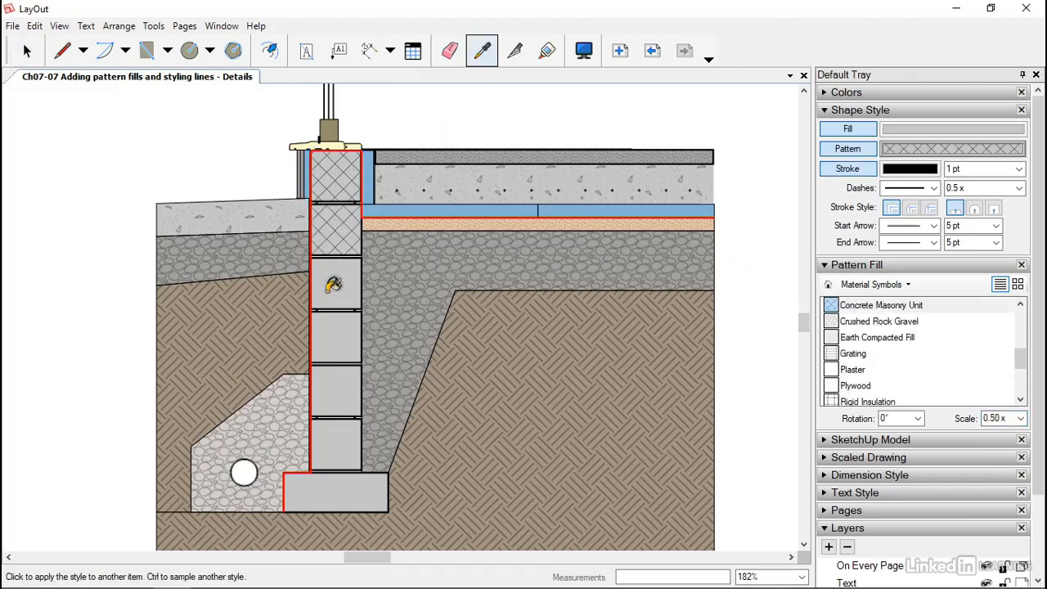
{"action": "left_click", "coordinate": [334, 284]}
{"action": "left_click", "coordinate": [333, 338]}
{"action": "left_click", "coordinate": [333, 380]}
{"action": "left_click", "coordinate": [331, 455]}
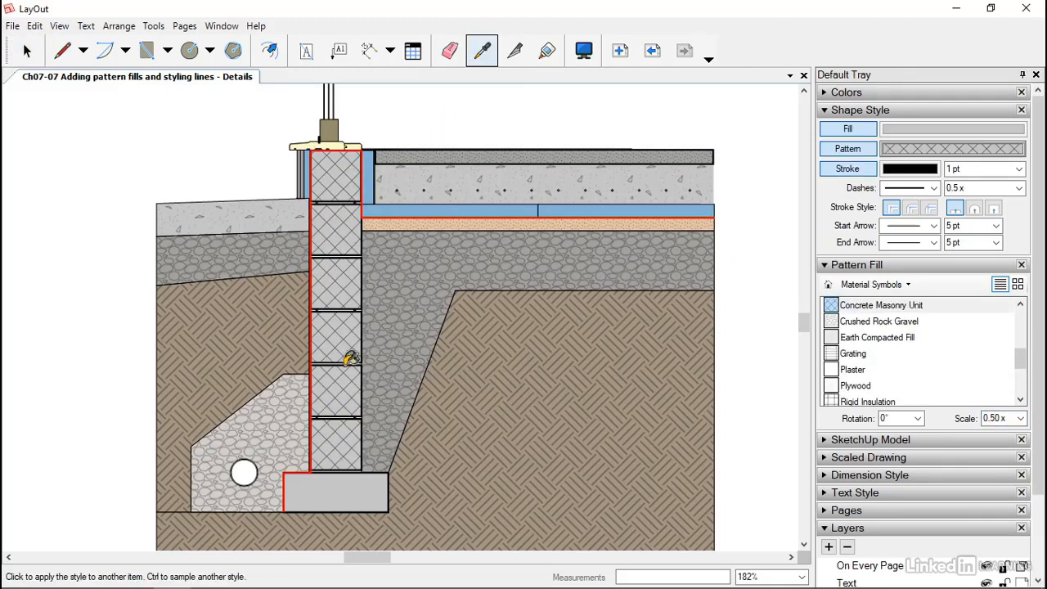
{"action": "left_click", "coordinate": [26, 50]}
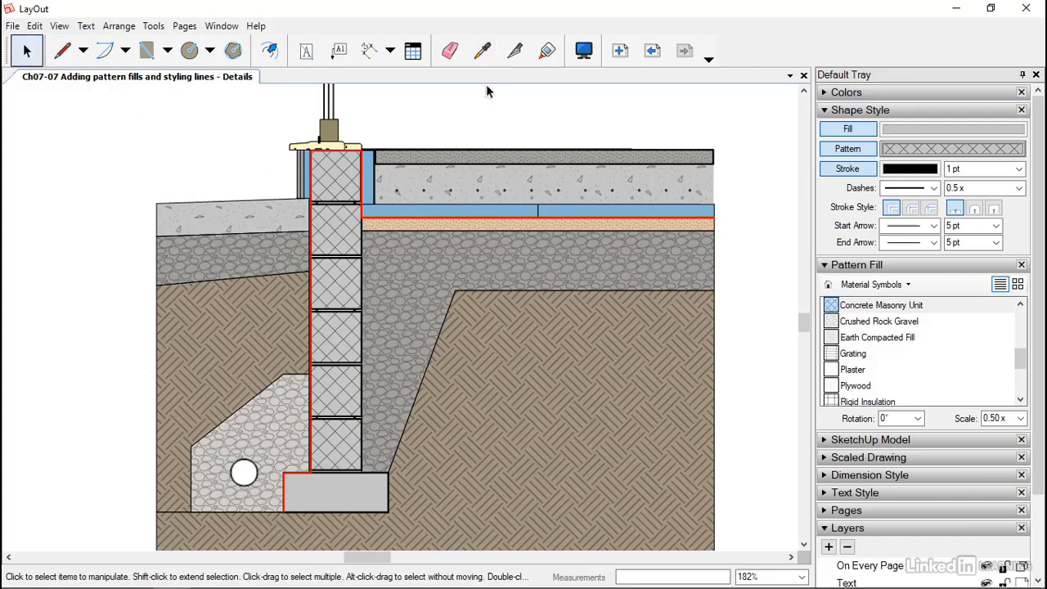
Copy the exterior paving's concrete pattern style onto the footing under the block wall
{"action": "left_click", "coordinate": [482, 50]}
{"action": "left_click", "coordinate": [269, 217]}
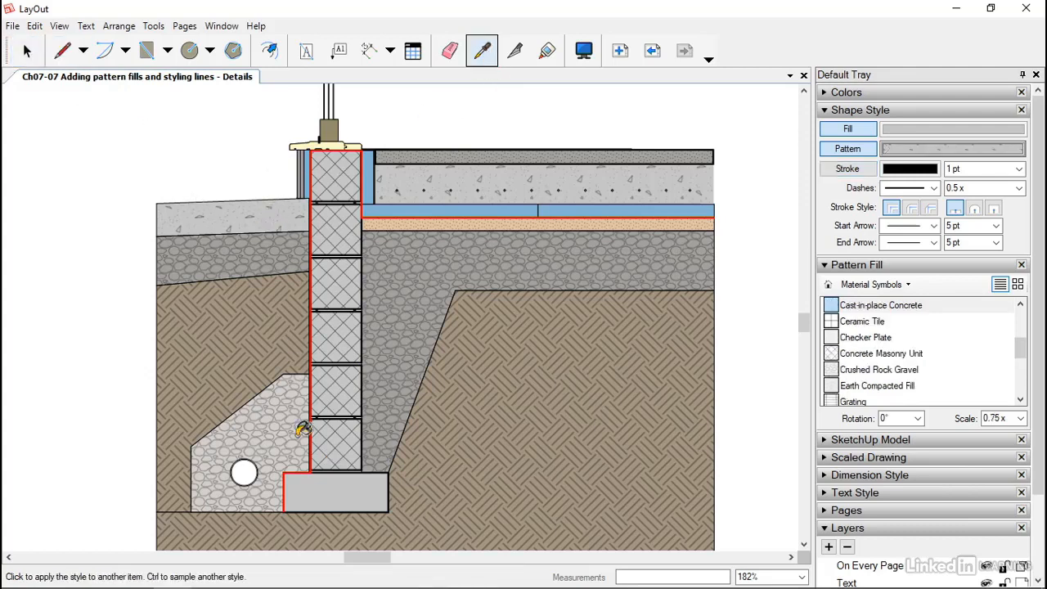
{"action": "left_click", "coordinate": [327, 486]}
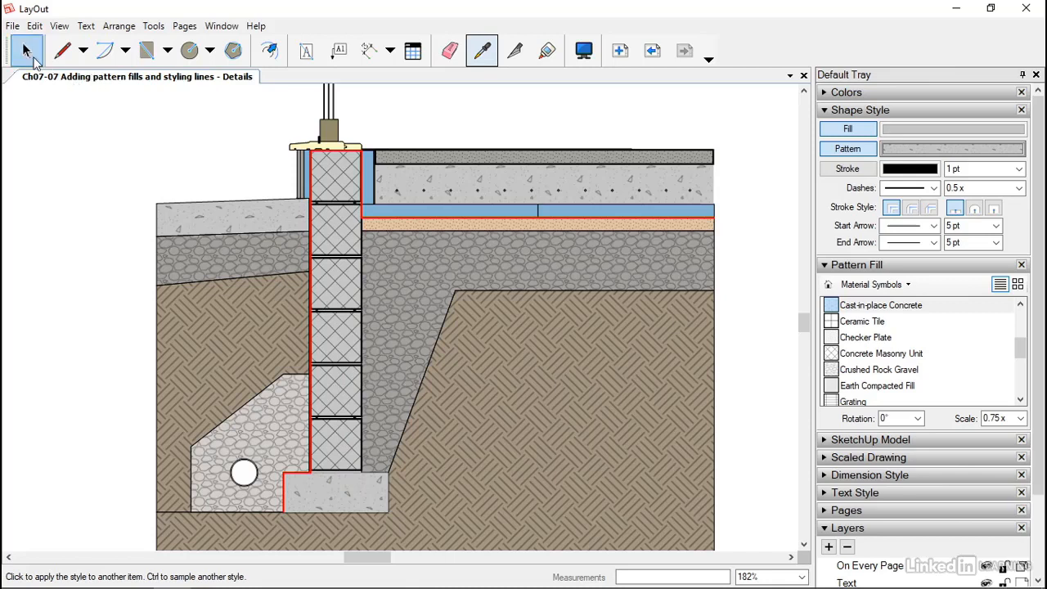
Turn on the black outline stroke of the concrete footing
{"action": "left_click", "coordinate": [27, 52]}
{"action": "left_click", "coordinate": [343, 496]}
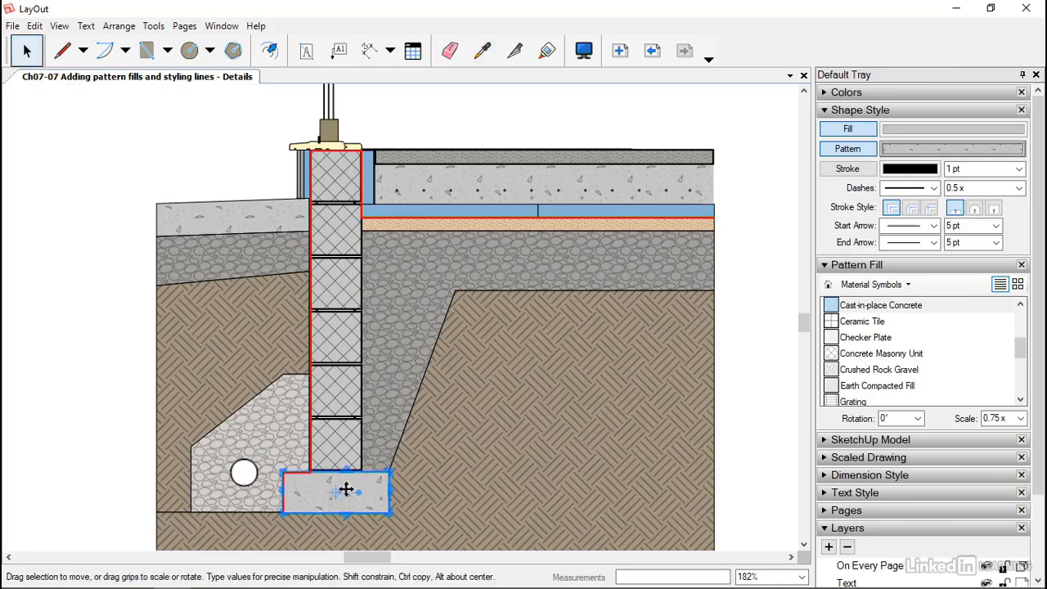
{"action": "left_click", "coordinate": [860, 170]}
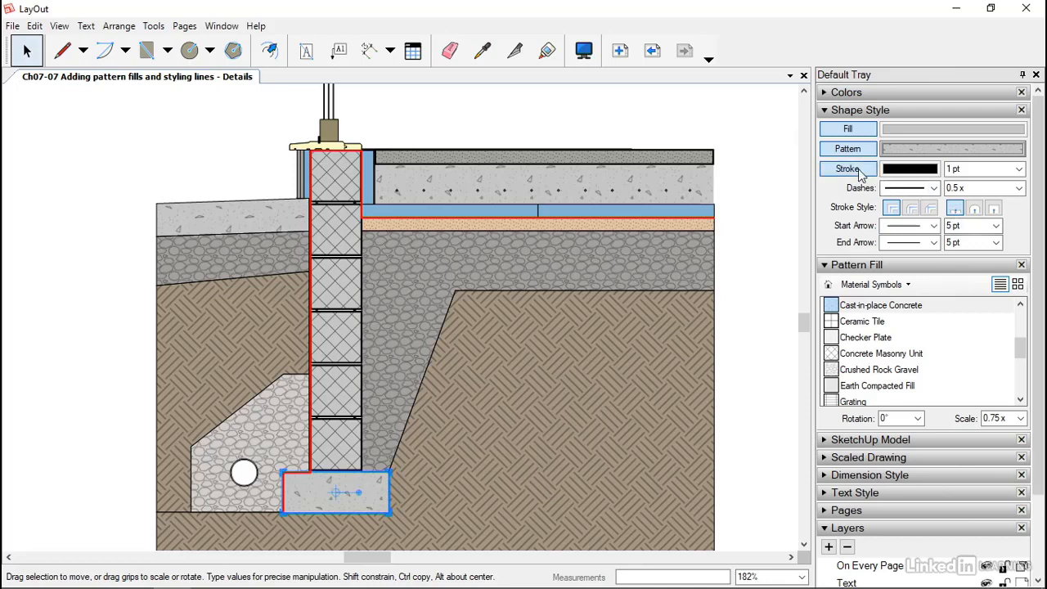
{"action": "left_click", "coordinate": [761, 304]}
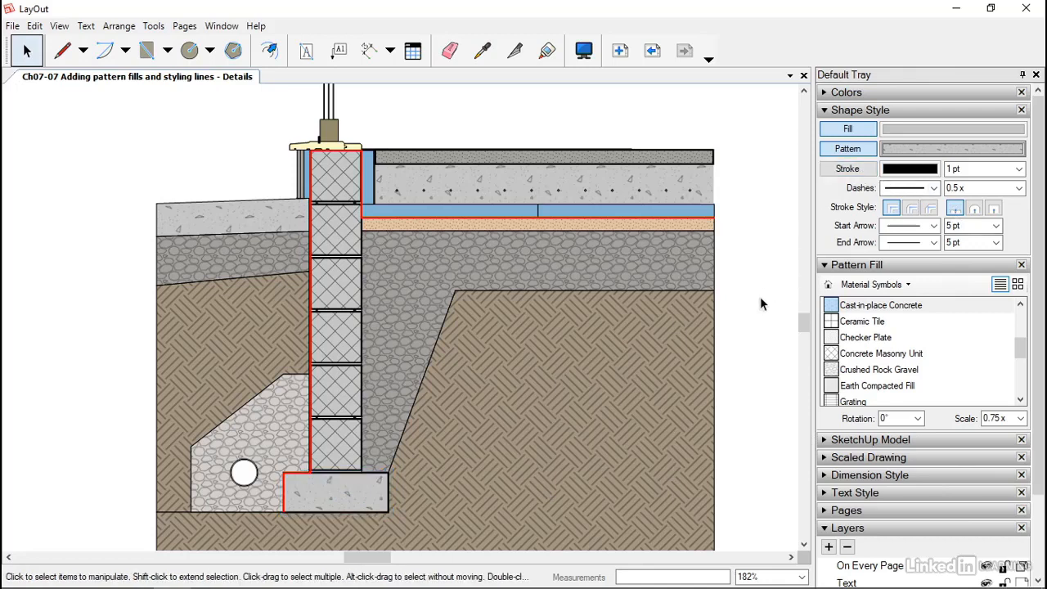
{"action": "left_click", "coordinate": [347, 481]}
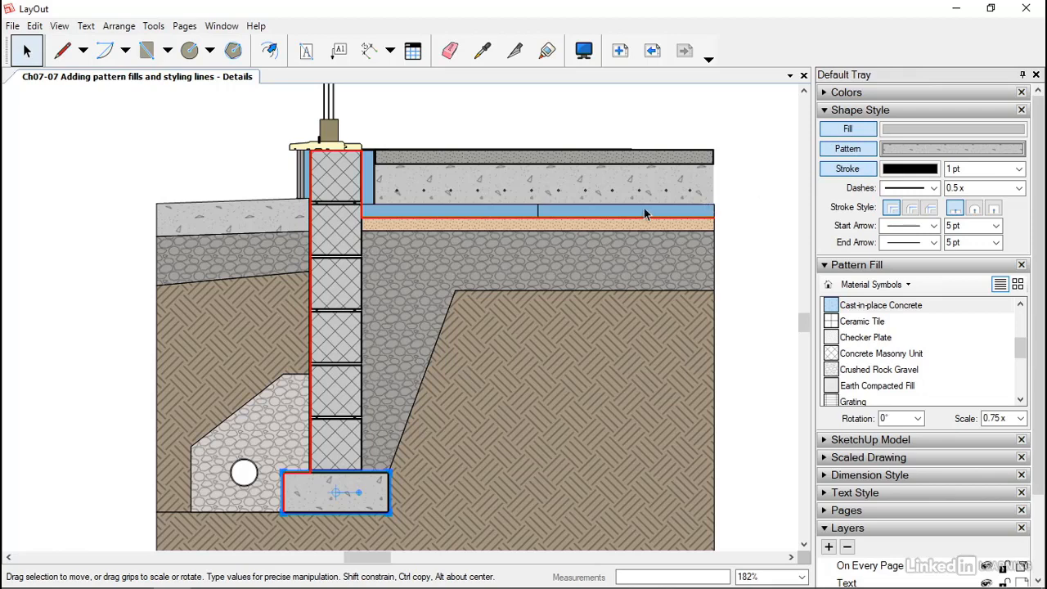
Give the red membrane line around the foundation wall a short-dash pattern at 0.50x dash scale
{"action": "left_click", "coordinate": [361, 173]}
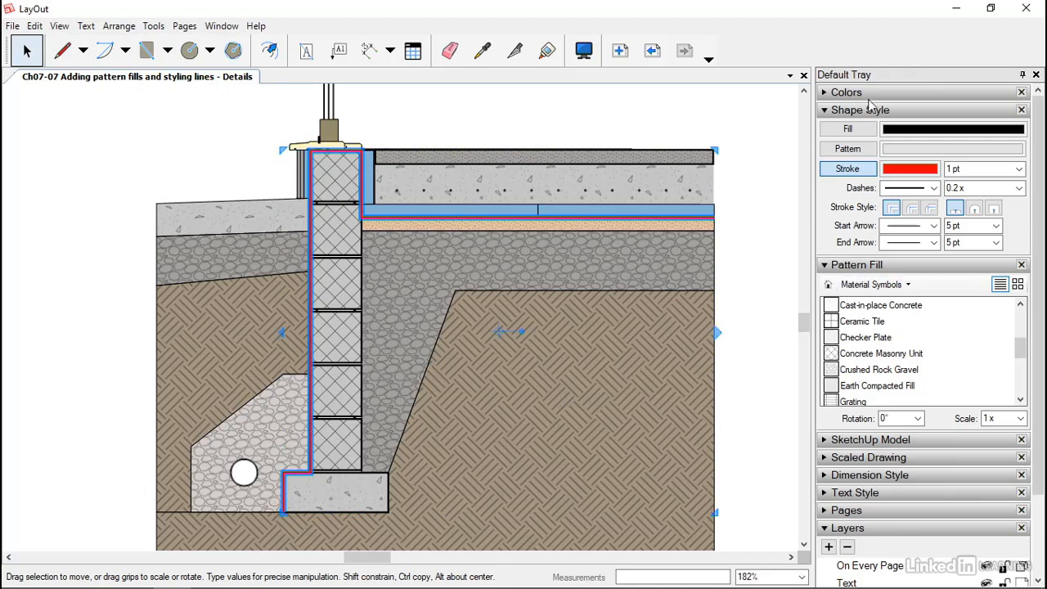
{"action": "left_click", "coordinate": [933, 188]}
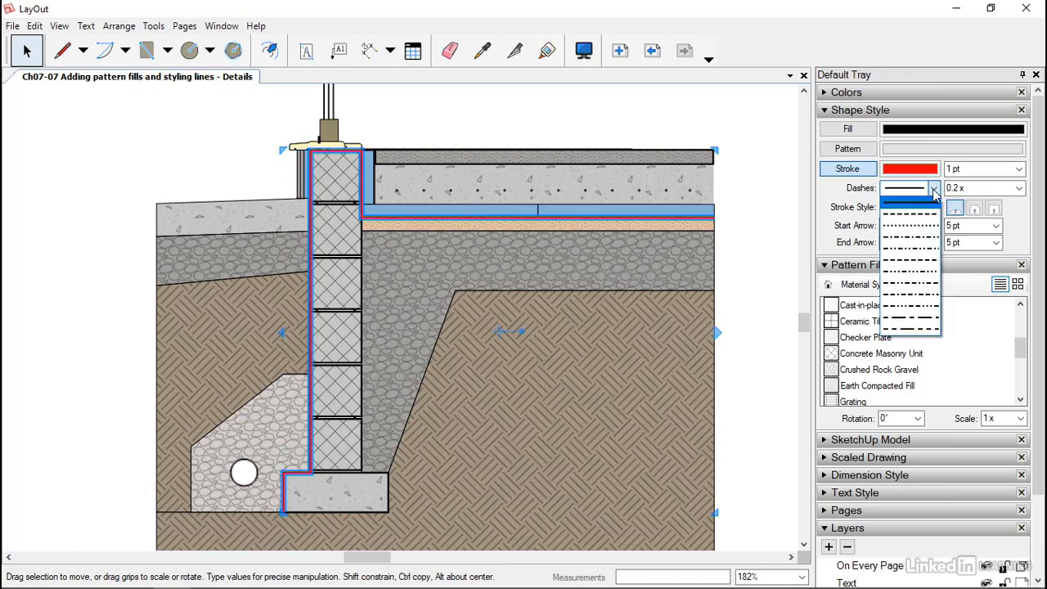
{"action": "left_click", "coordinate": [917, 213]}
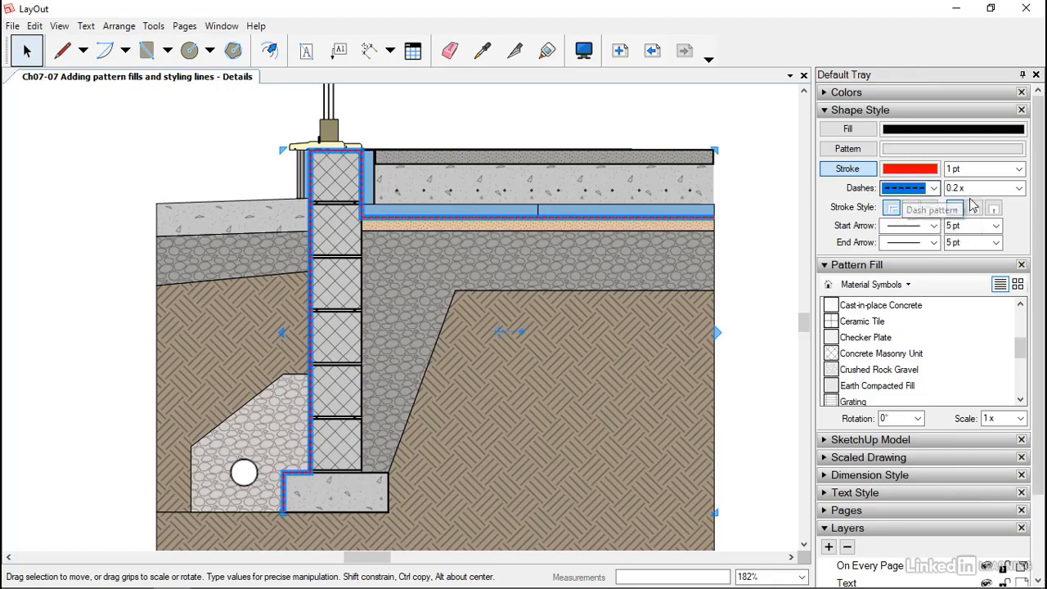
{"action": "left_click", "coordinate": [1020, 191]}
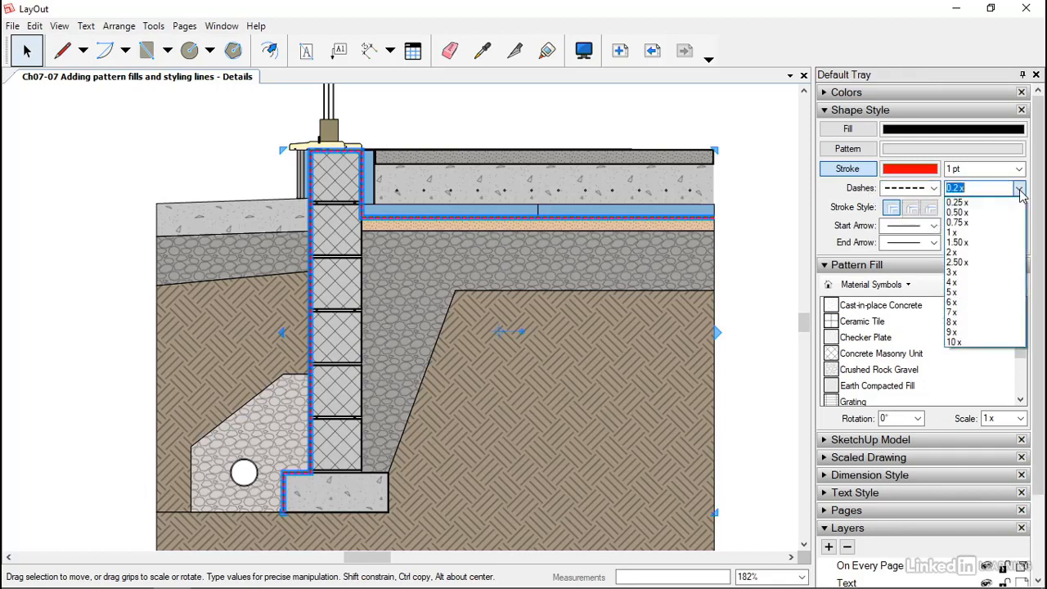
{"action": "left_click", "coordinate": [970, 214]}
{"action": "left_click", "coordinate": [720, 127]}
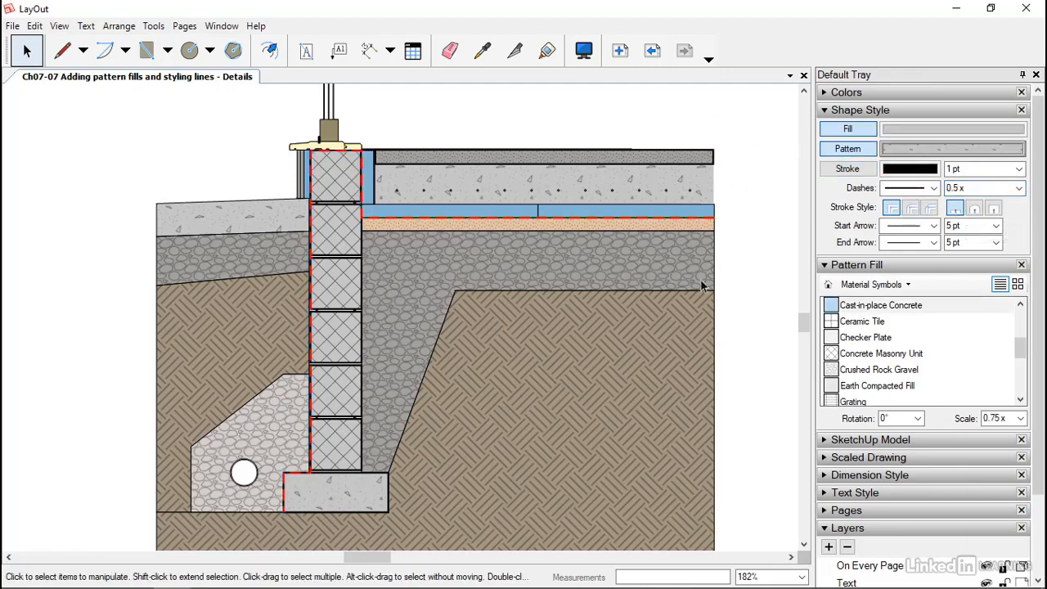
Set the stroke width of the dashed red membrane line to 2 pt
{"action": "left_click", "coordinate": [542, 216]}
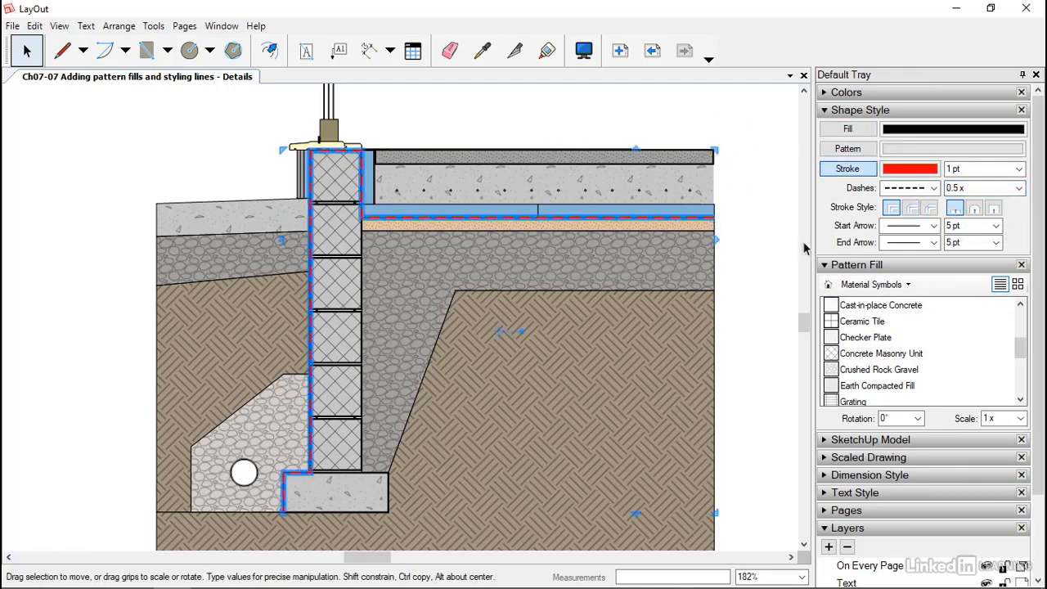
{"action": "left_click", "coordinate": [1020, 169]}
{"action": "left_click", "coordinate": [963, 254]}
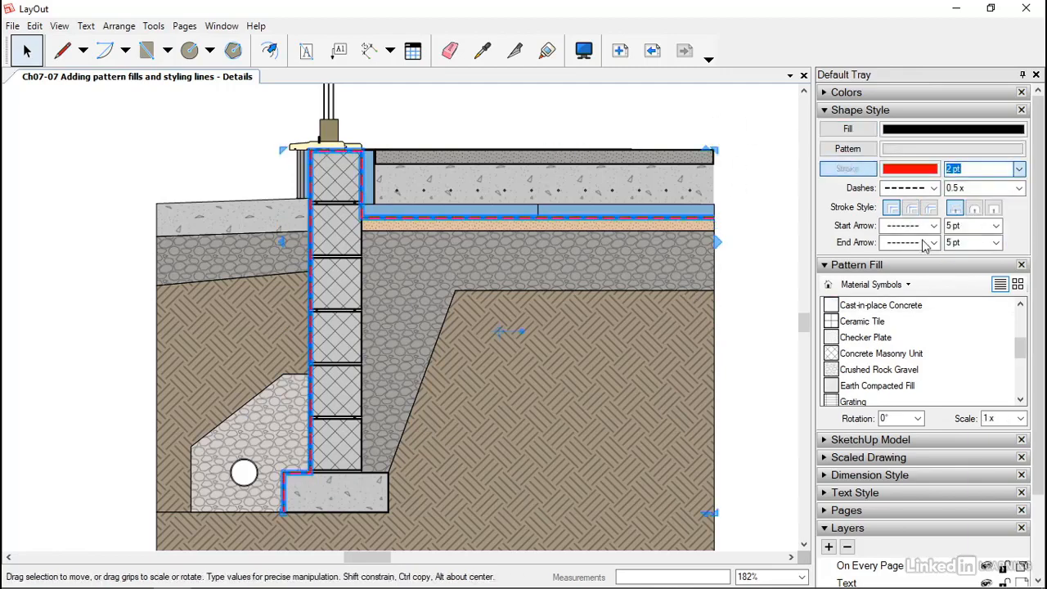
{"action": "left_click", "coordinate": [754, 135]}
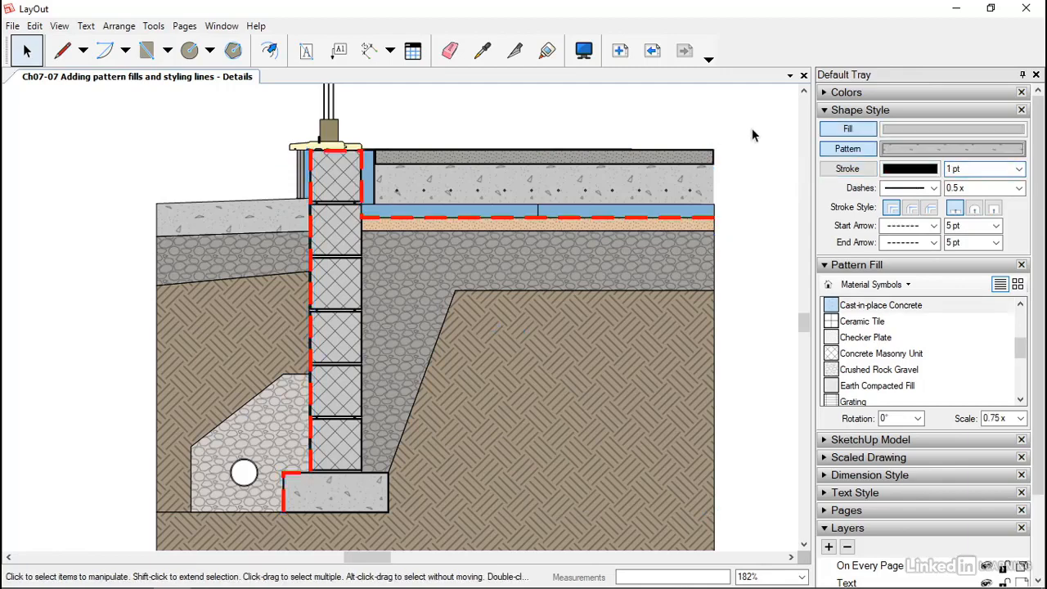
Set the dash scale of the red membrane line around the foundation wall to 0.25x
{"action": "left_click", "coordinate": [436, 220]}
{"action": "left_click", "coordinate": [1020, 189]}
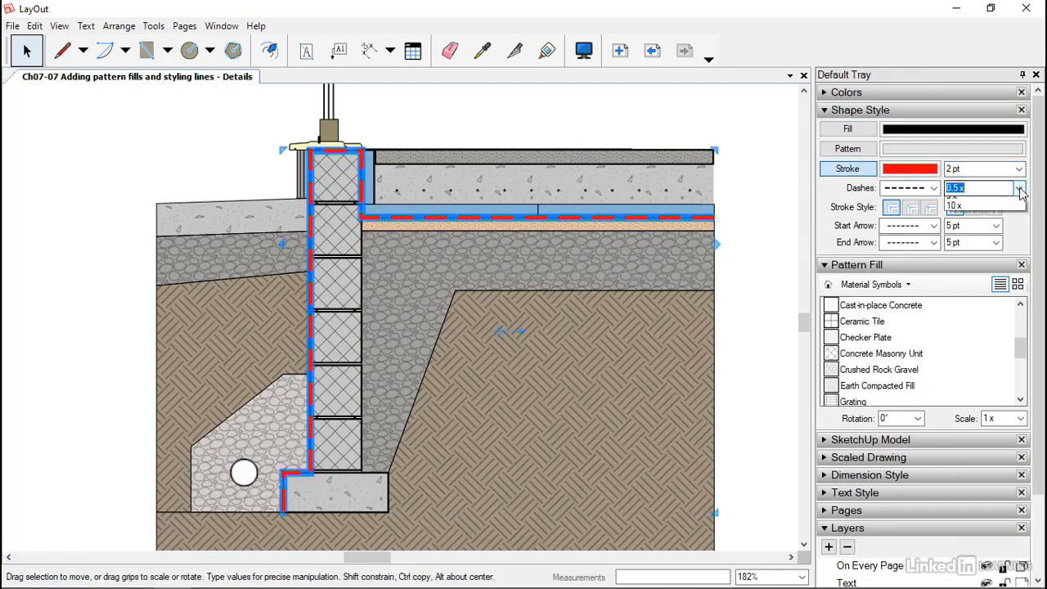
{"action": "left_click", "coordinate": [965, 197]}
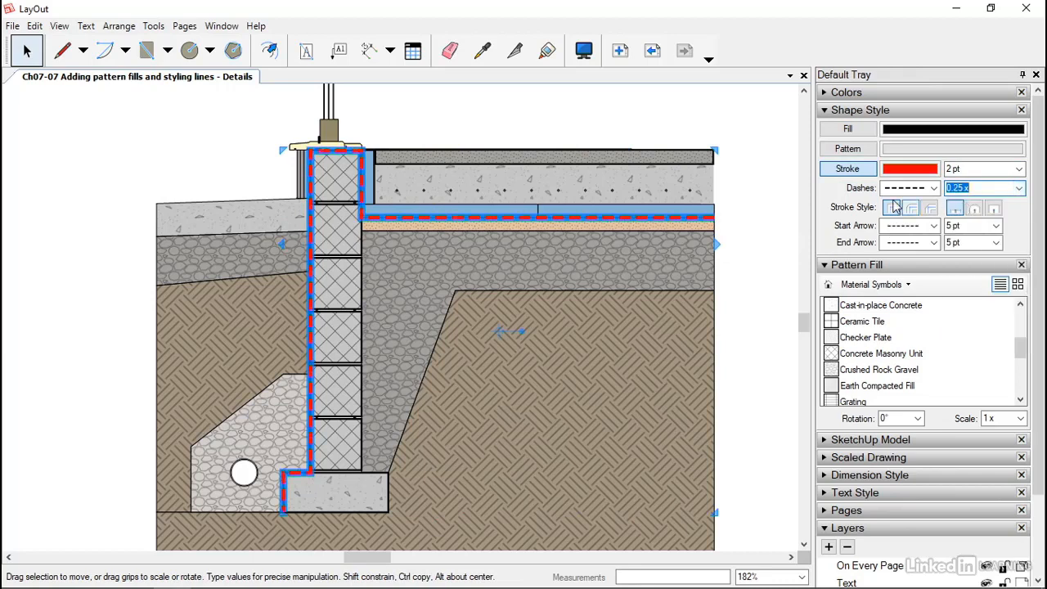
{"action": "left_click", "coordinate": [723, 253]}
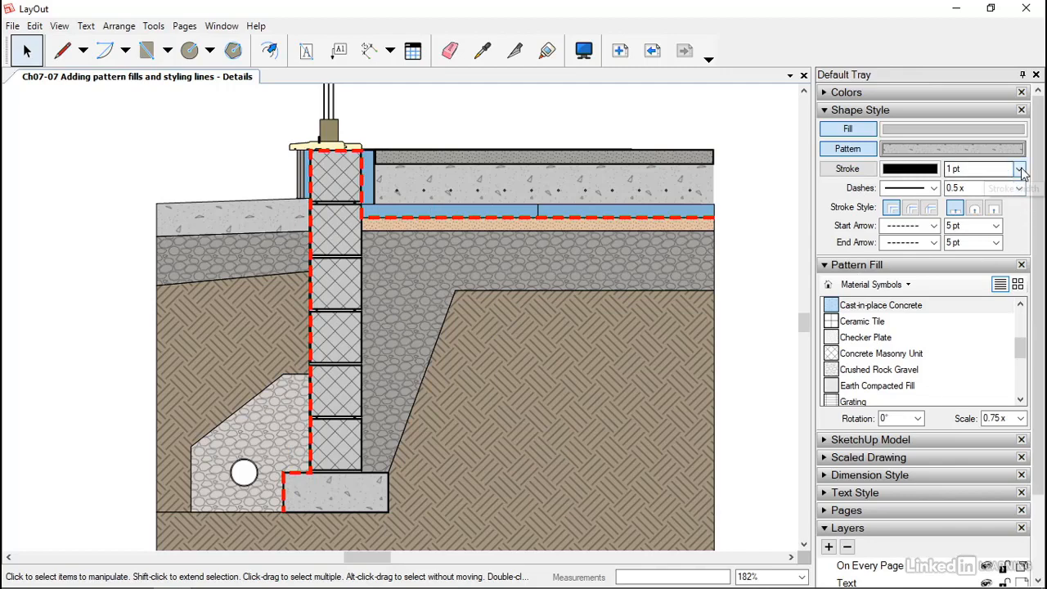
Reduce the stroke width of the dashed red membrane line to 1 pt
{"action": "left_click", "coordinate": [627, 219]}
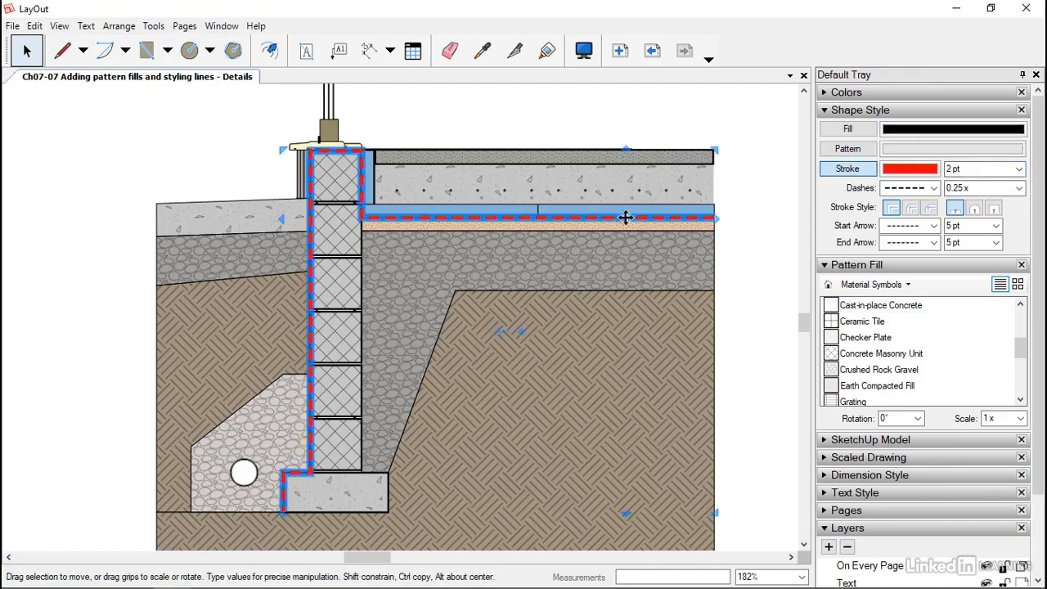
{"action": "left_click", "coordinate": [1020, 169]}
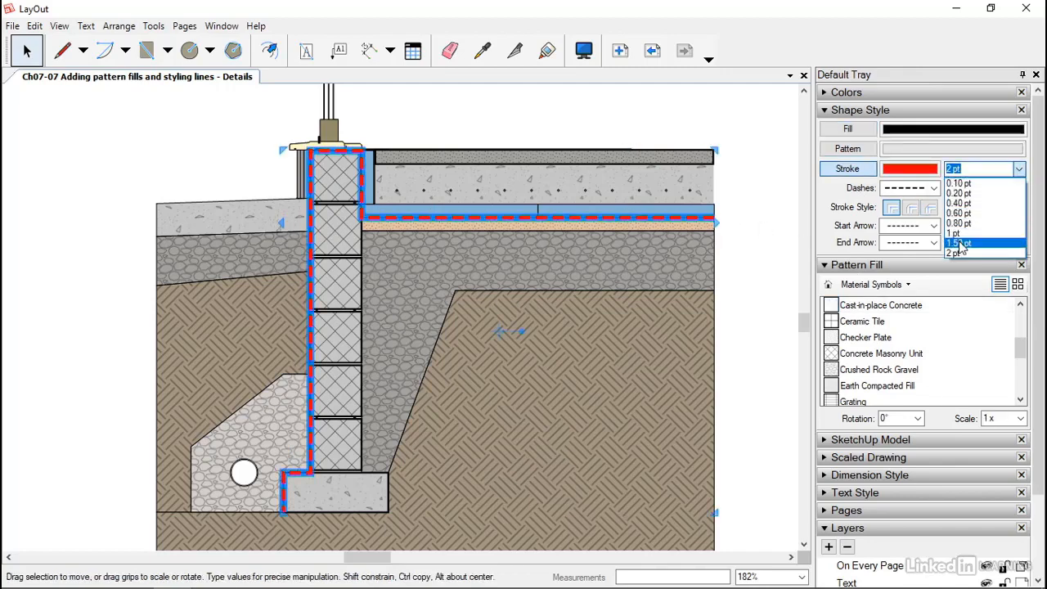
{"action": "left_click", "coordinate": [958, 233]}
{"action": "left_click", "coordinate": [746, 212]}
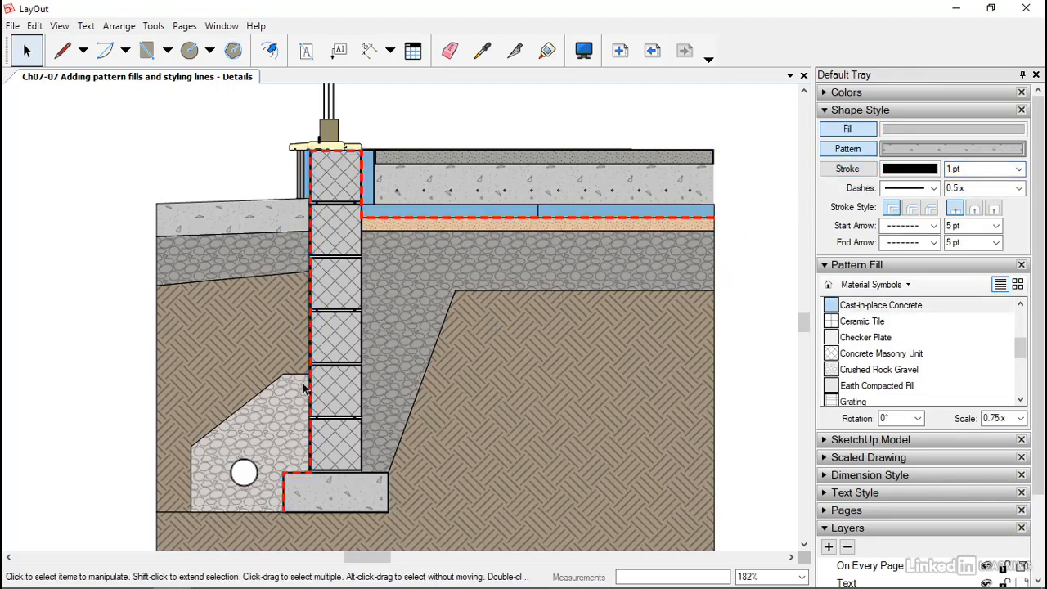
Turn off the brown colour fill of both compacted earth areas, beneath the slab and outside the wall, keeping their patterns
{"action": "scroll", "coordinate": [485, 344], "scroll_direction": "down", "scroll_amount": 2}
{"action": "scroll", "coordinate": [487, 368], "scroll_direction": "up", "scroll_amount": 1}
{"action": "middle_click_drag", "start_coordinate": [486, 372], "coordinate": [487, 360]}
{"action": "scroll", "coordinate": [486, 358], "scroll_direction": "down", "scroll_amount": 2}
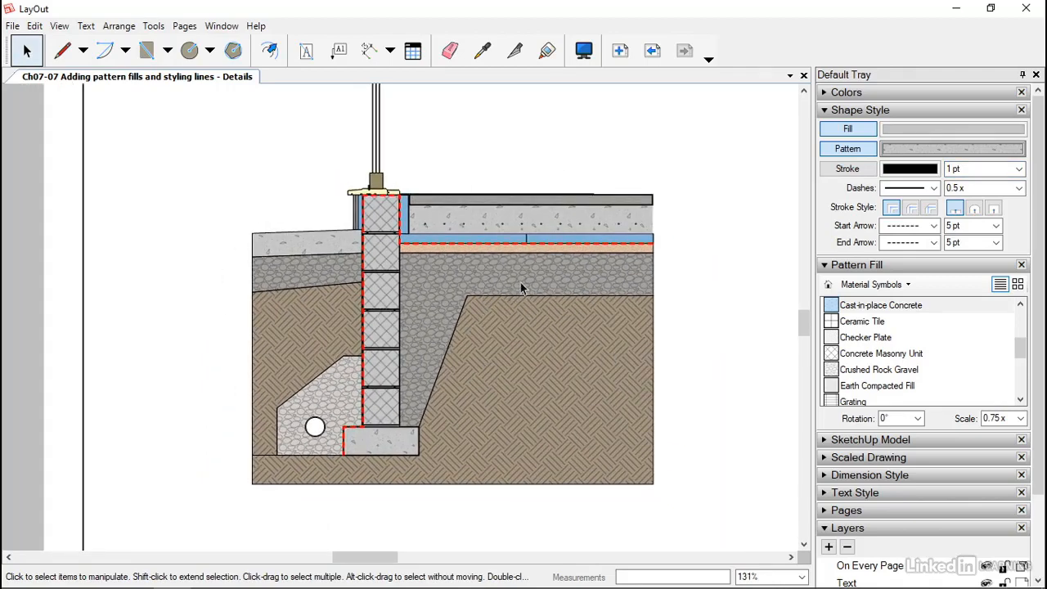
{"action": "left_click", "coordinate": [528, 339]}
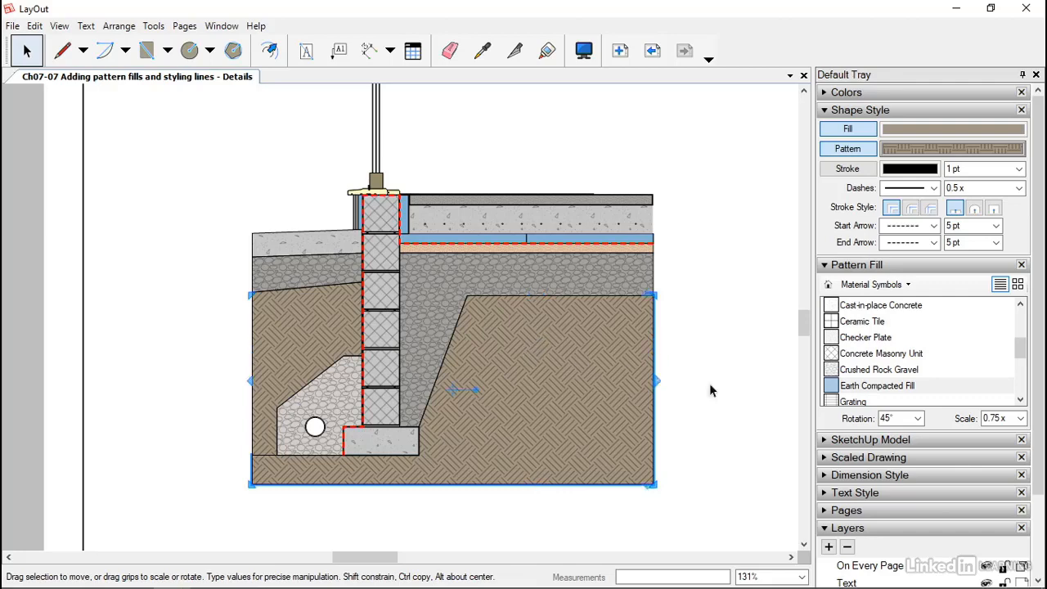
{"action": "left_click", "coordinate": [847, 131]}
{"action": "left_click", "coordinate": [333, 303]}
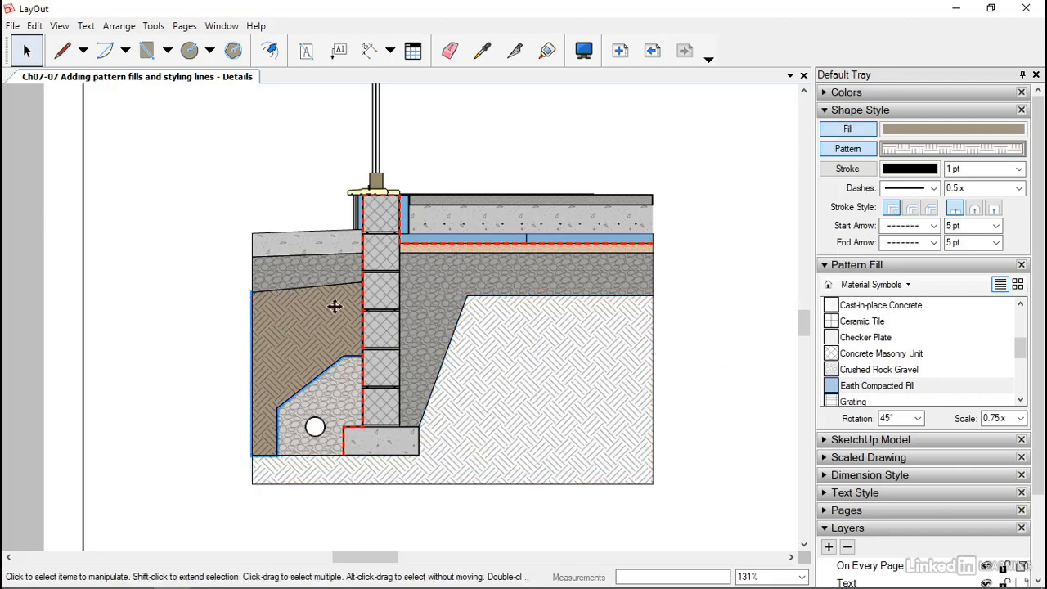
{"action": "left_click", "coordinate": [843, 131]}
Turn off the colour fill of the three gravel areas: below the floor slab, around the drain pipe and under the exterior paving
{"action": "left_click", "coordinate": [418, 287]}
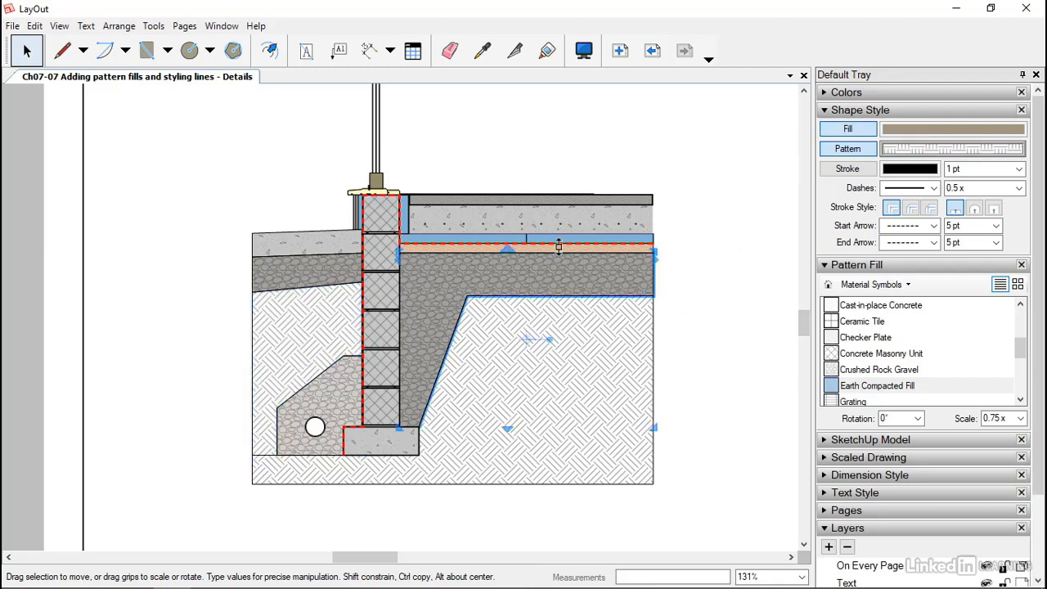
{"action": "left_click", "coordinate": [863, 134]}
{"action": "left_click", "coordinate": [346, 372]}
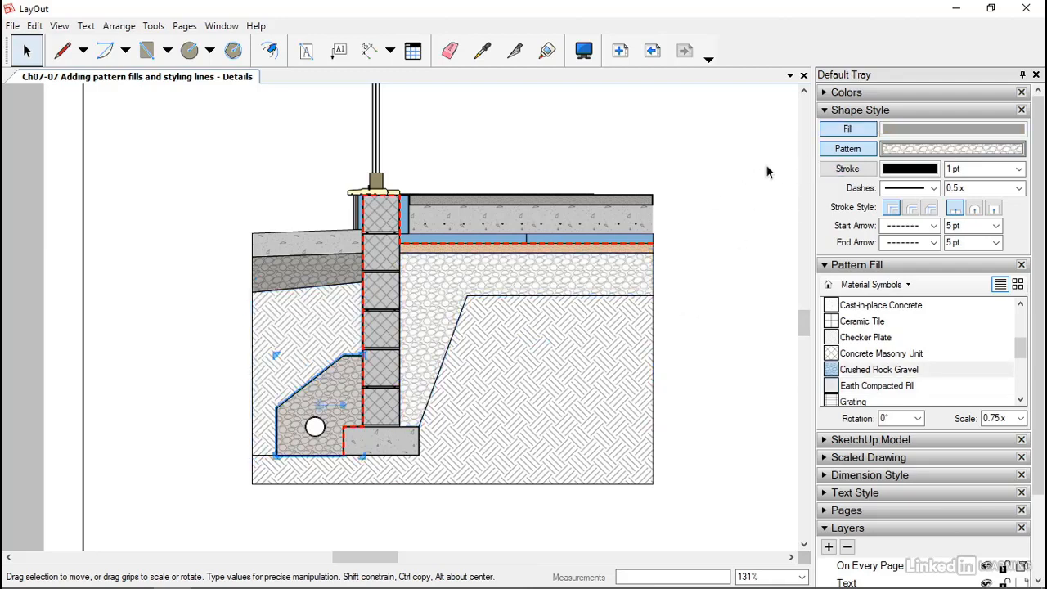
{"action": "left_click", "coordinate": [848, 131]}
{"action": "left_click", "coordinate": [309, 268]}
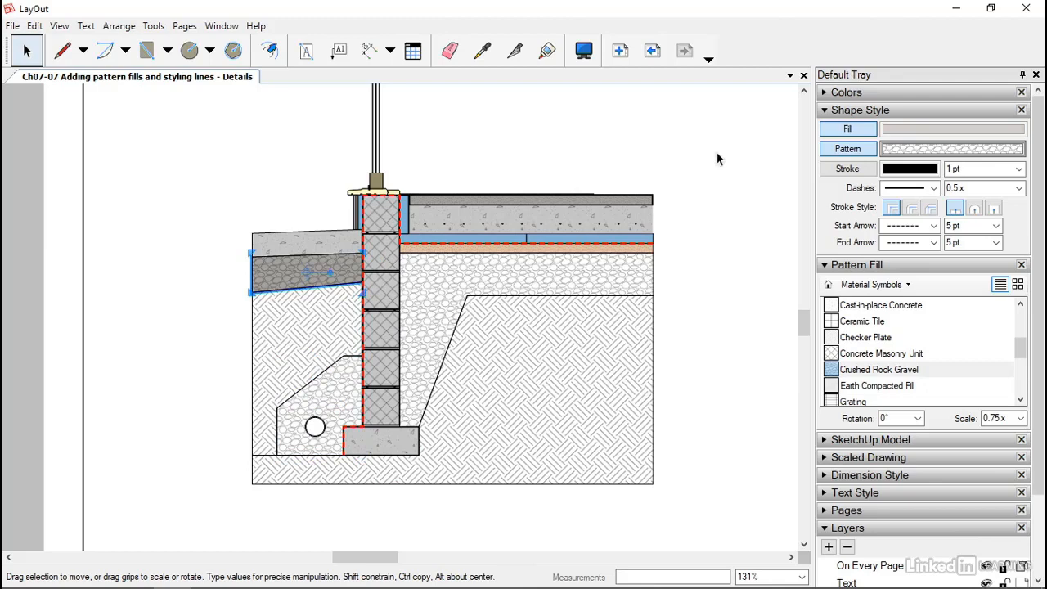
{"action": "left_click", "coordinate": [848, 131]}
Turn off the grey colour fill of the exterior concrete paving, keeping its concrete pattern
{"action": "left_click", "coordinate": [324, 240]}
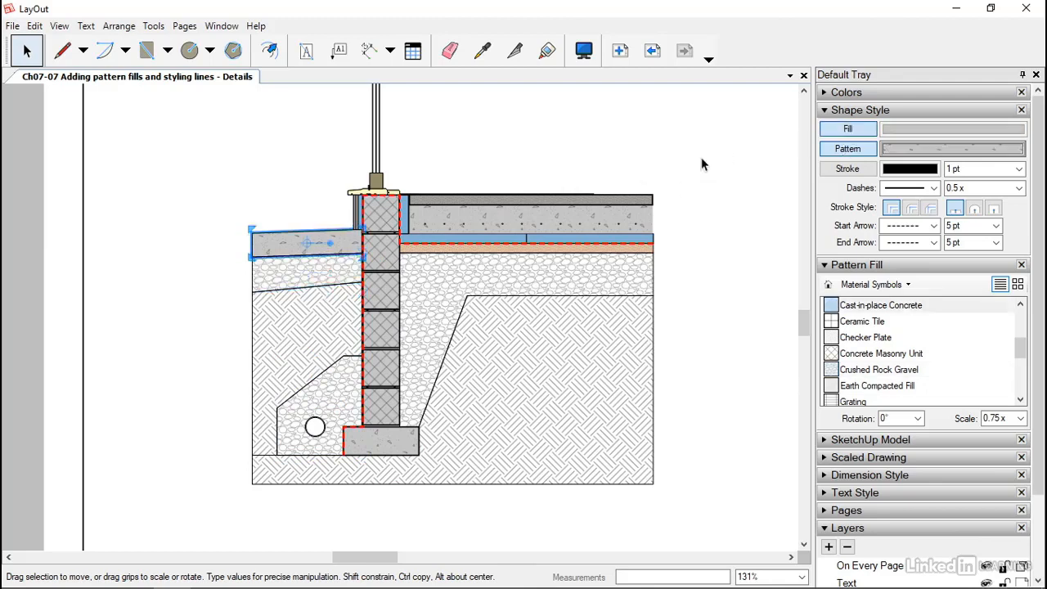
{"action": "left_click", "coordinate": [848, 133]}
{"action": "left_click", "coordinate": [715, 290]}
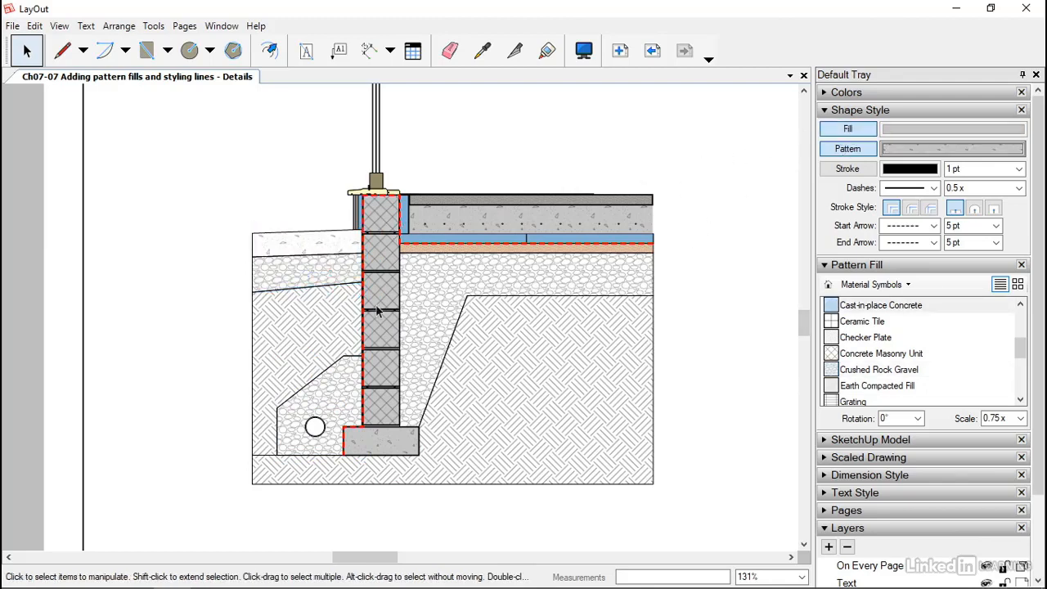